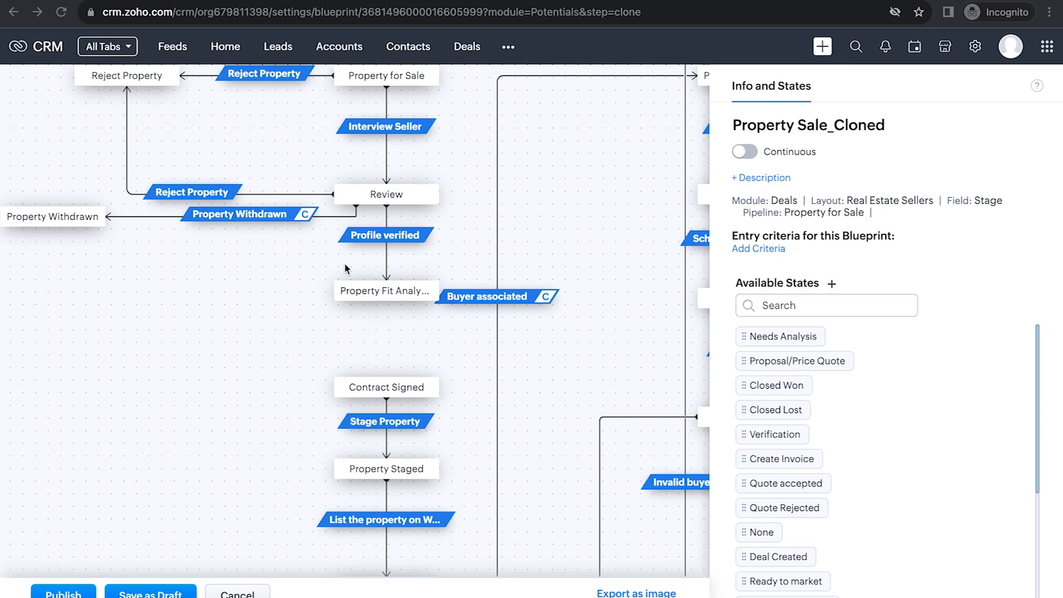
Connect the Property Fit Analysis state to Contract Signed with a new transition named "Initial Agreement" and save it.
drag(387, 303, 387, 376)
click(386, 333)
click(779, 153)
text(Initial Agreement)
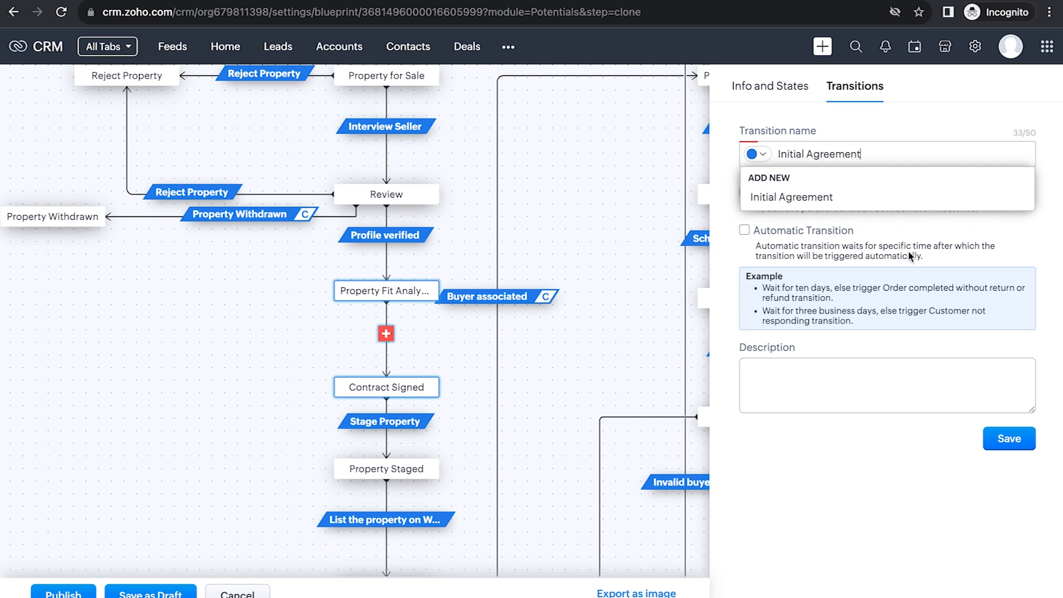
click(911, 197)
click(996, 440)
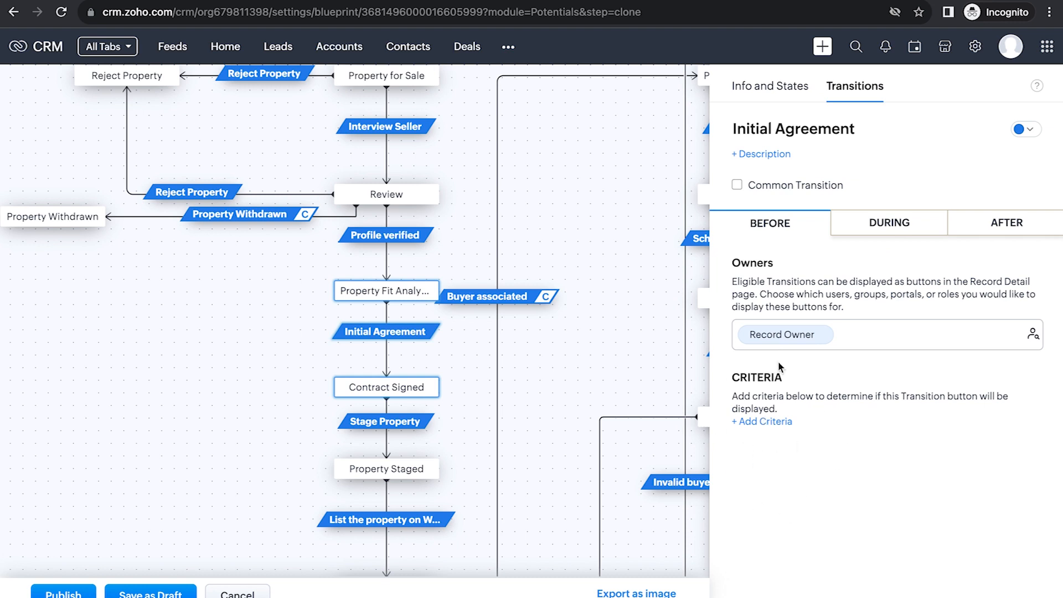
Add the fourth listed user as an owner of the Initial Agreement transition alongside the Record Owner.
click(892, 342)
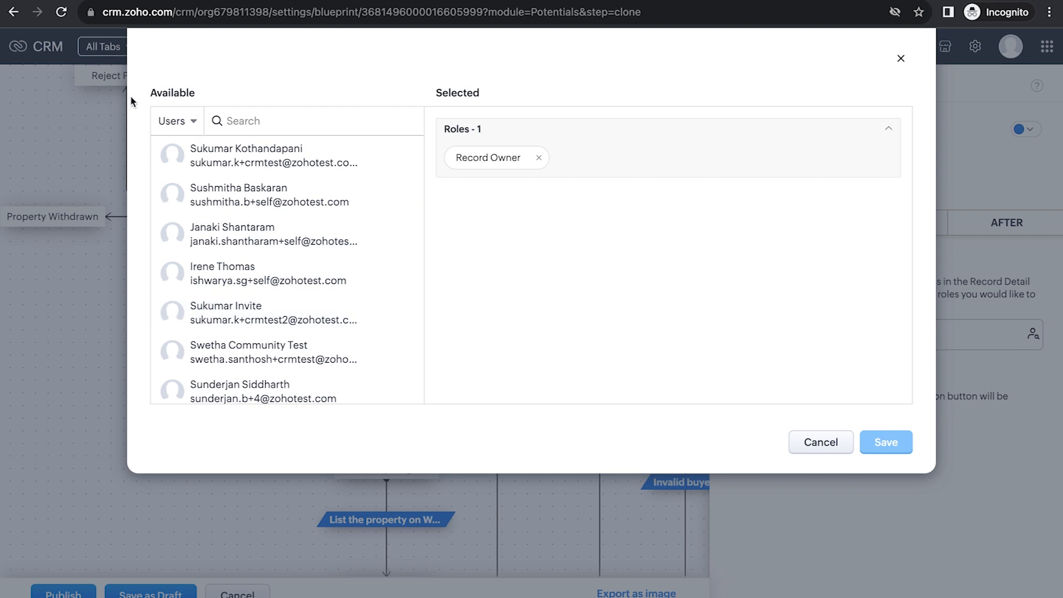
click(180, 121)
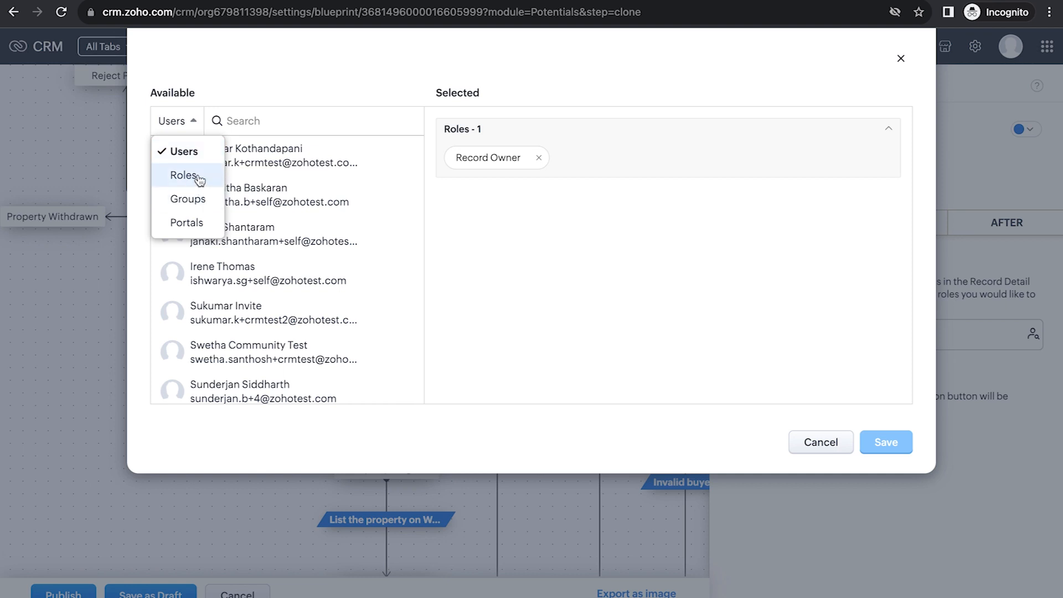
click(229, 81)
mouse_move(286, 232)
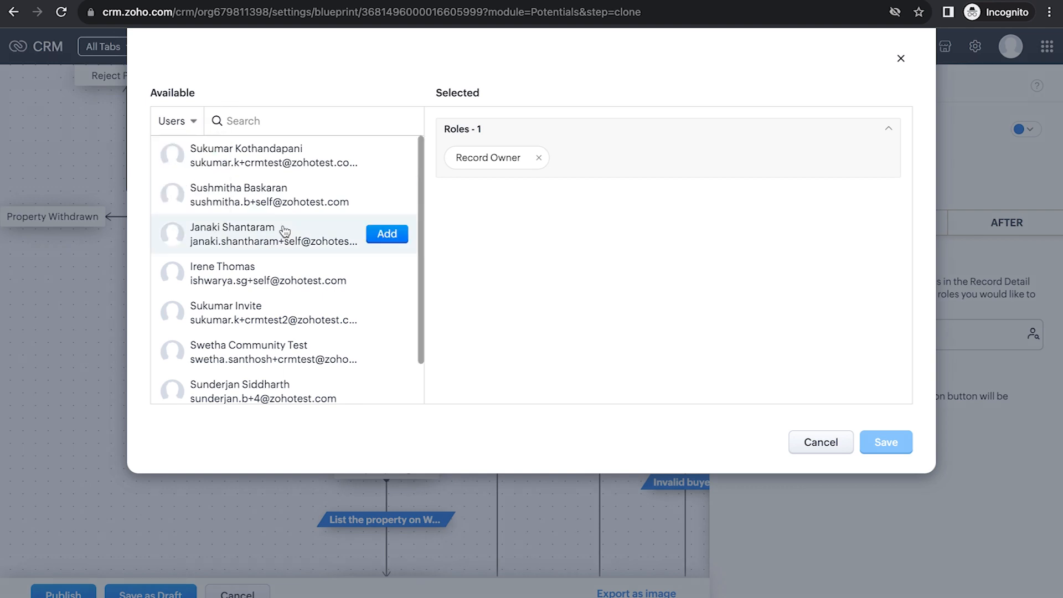
click(387, 272)
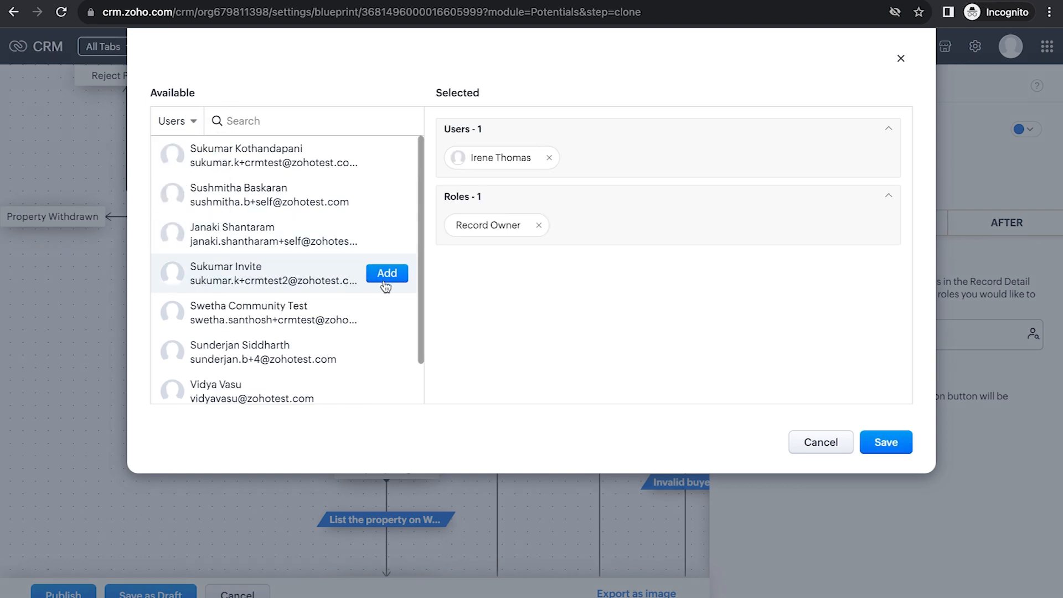
click(885, 442)
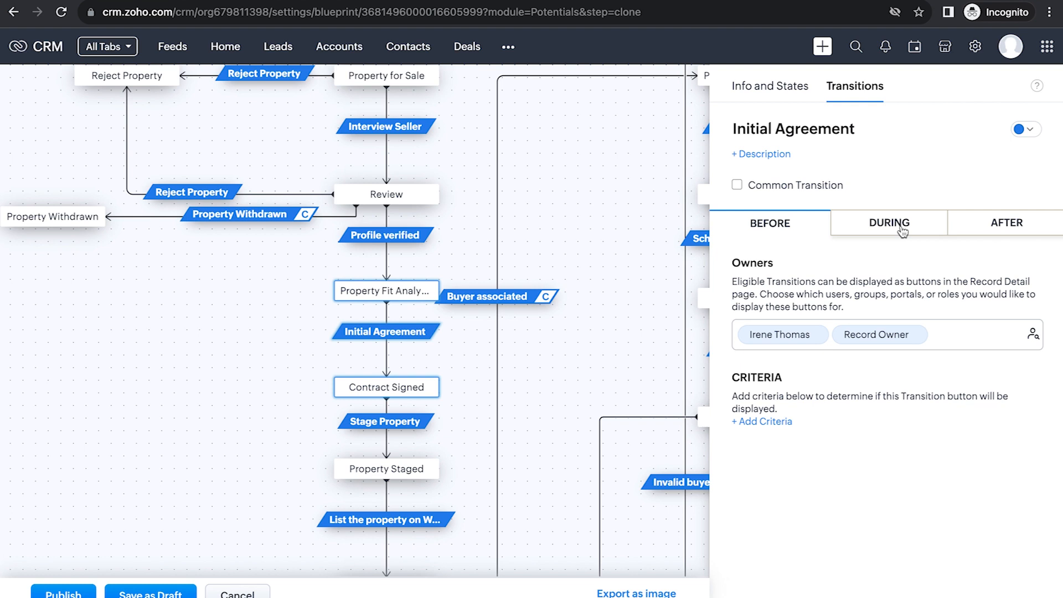
Add the Deals field Marketing Strategy to the During settings of the Initial Agreement transition.
click(902, 231)
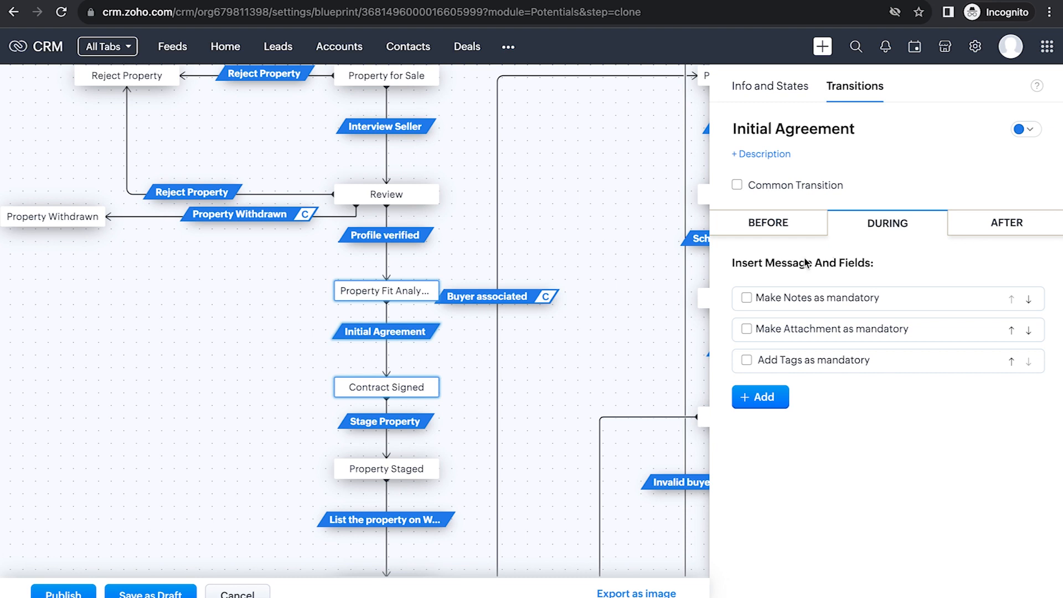
click(769, 395)
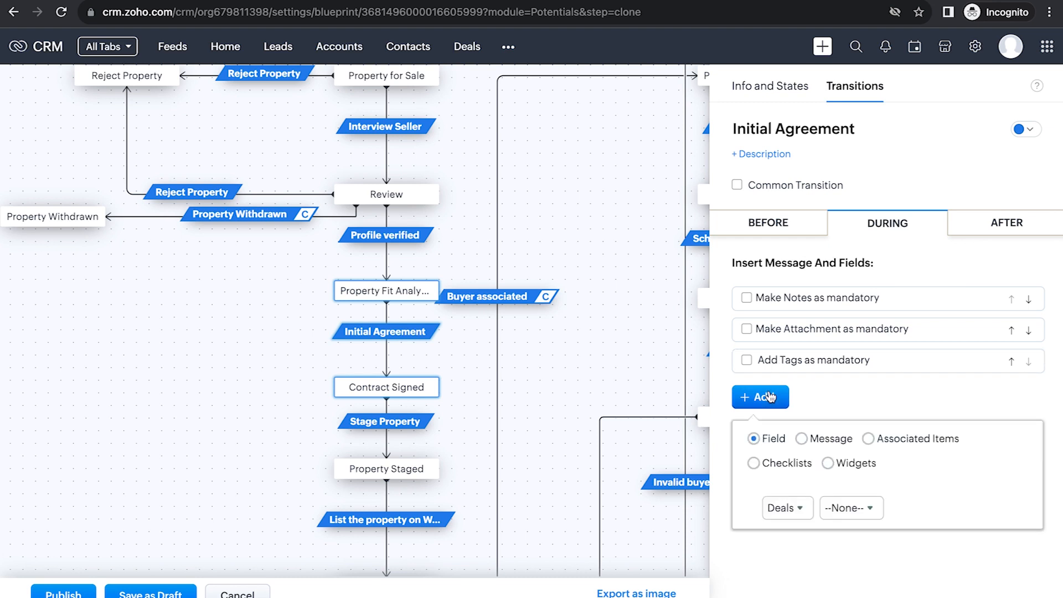
click(839, 512)
text(m)
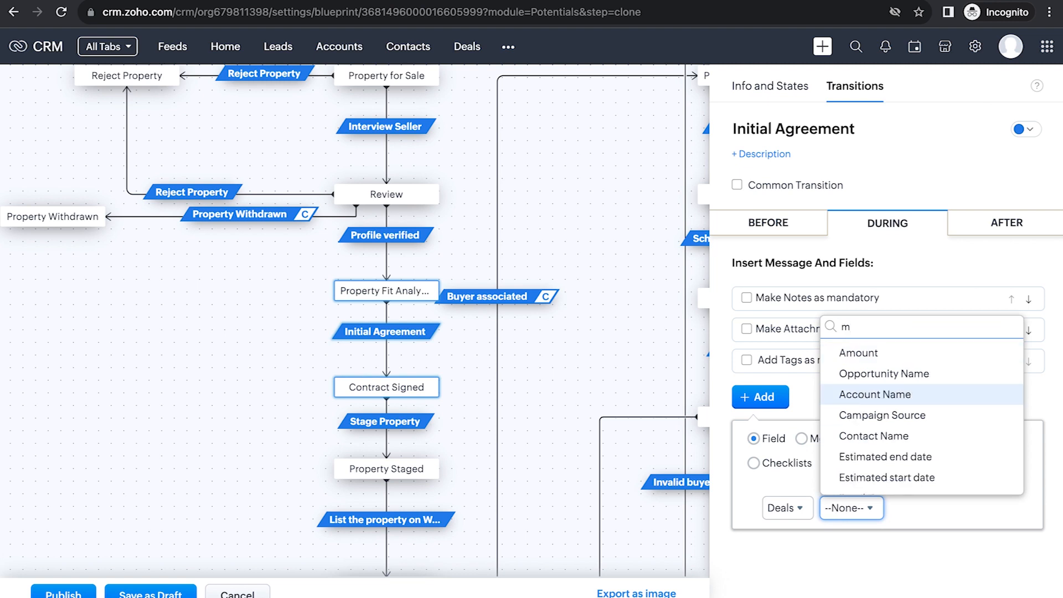
text(ark)
click(874, 486)
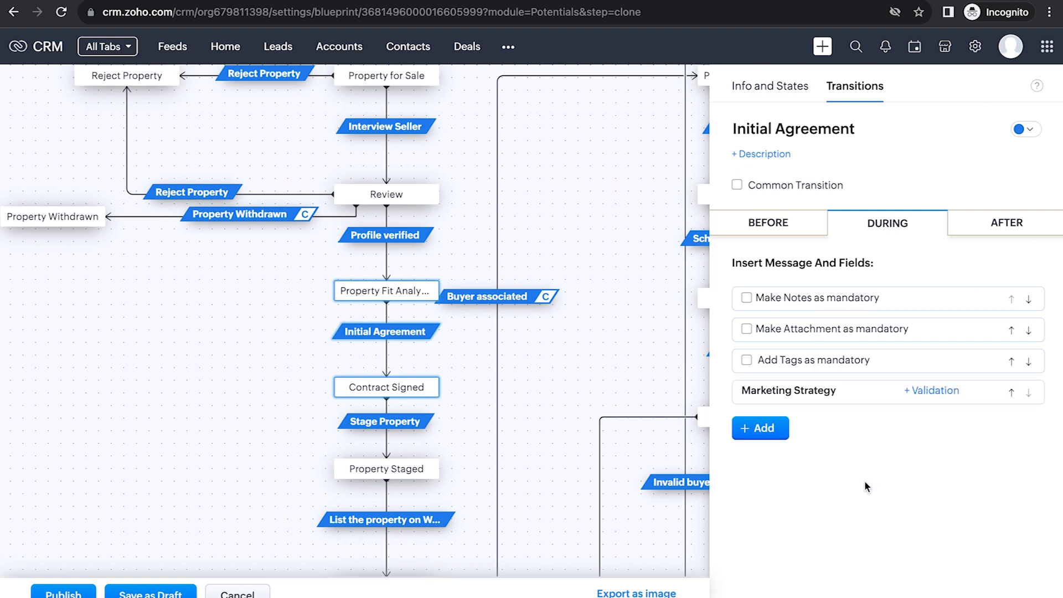
Add the Deals field Commission to Agency to the transition's During settings.
click(773, 435)
click(839, 545)
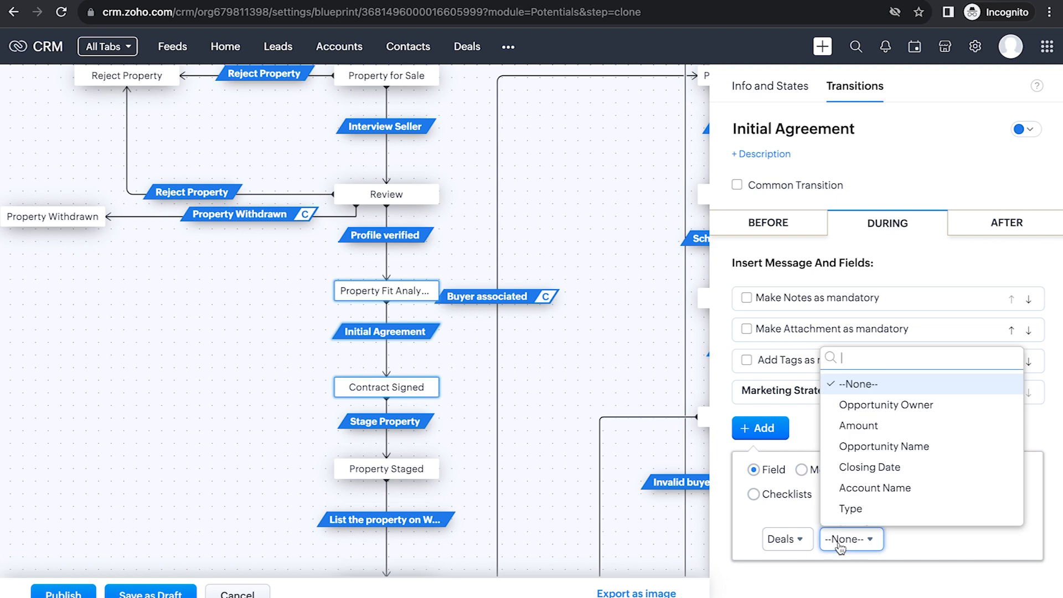
text(comm)
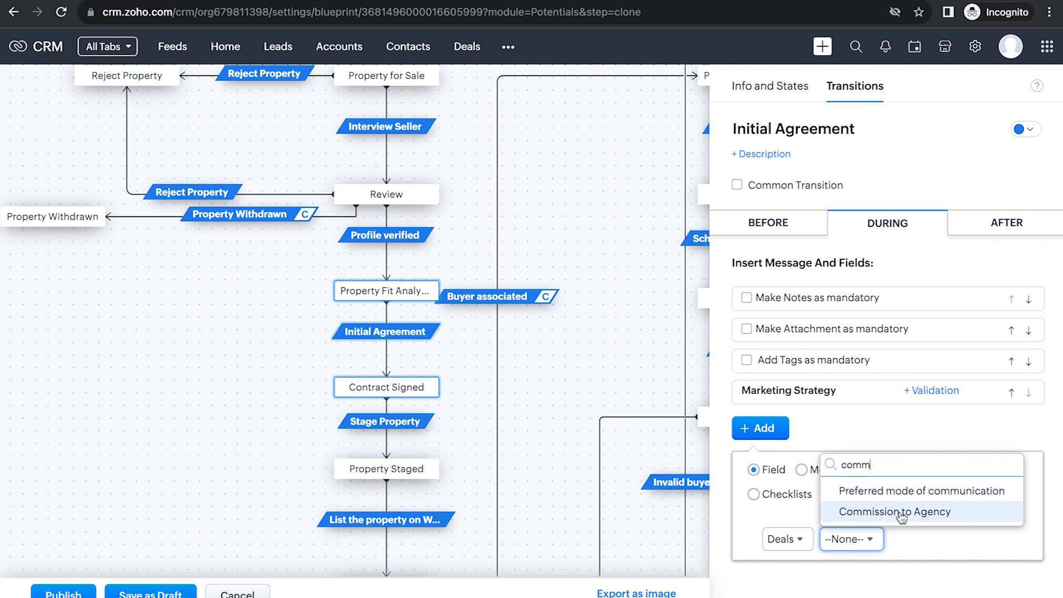
click(902, 512)
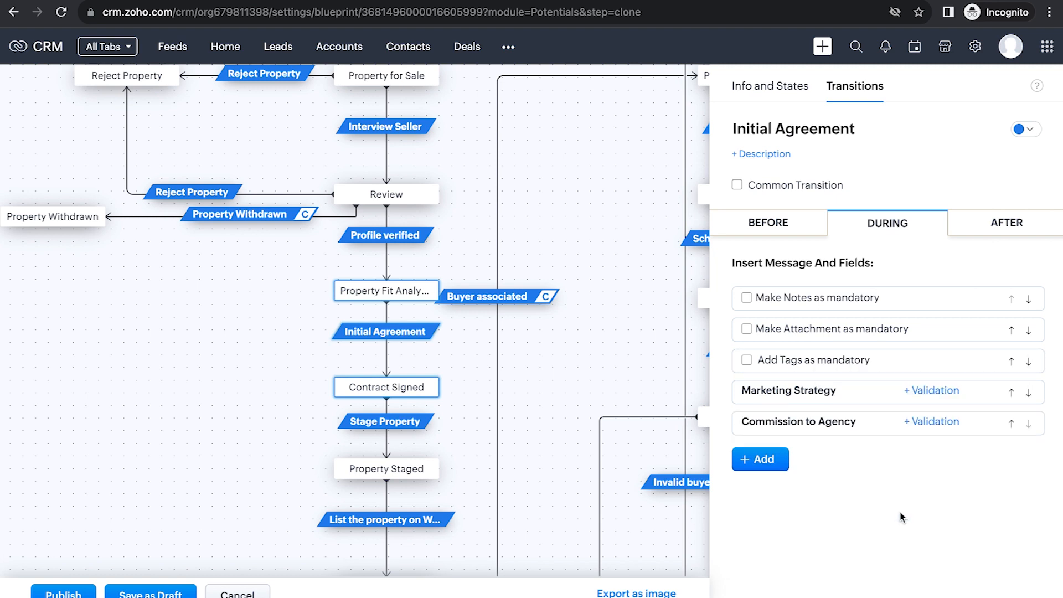
Add the Deals field Listing ETA to the transition's During settings.
click(760, 459)
click(866, 460)
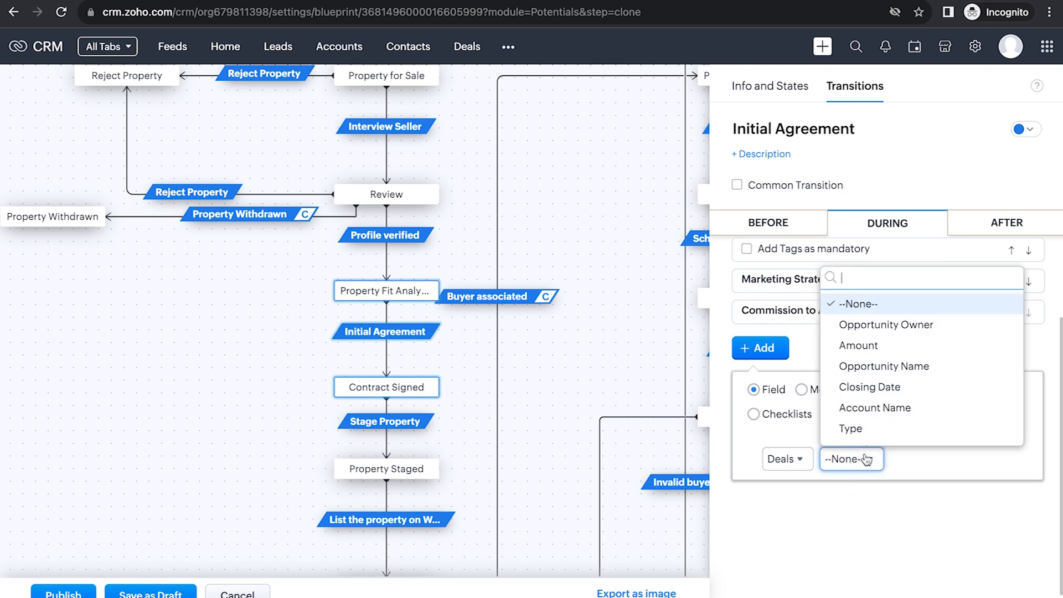
text(et)
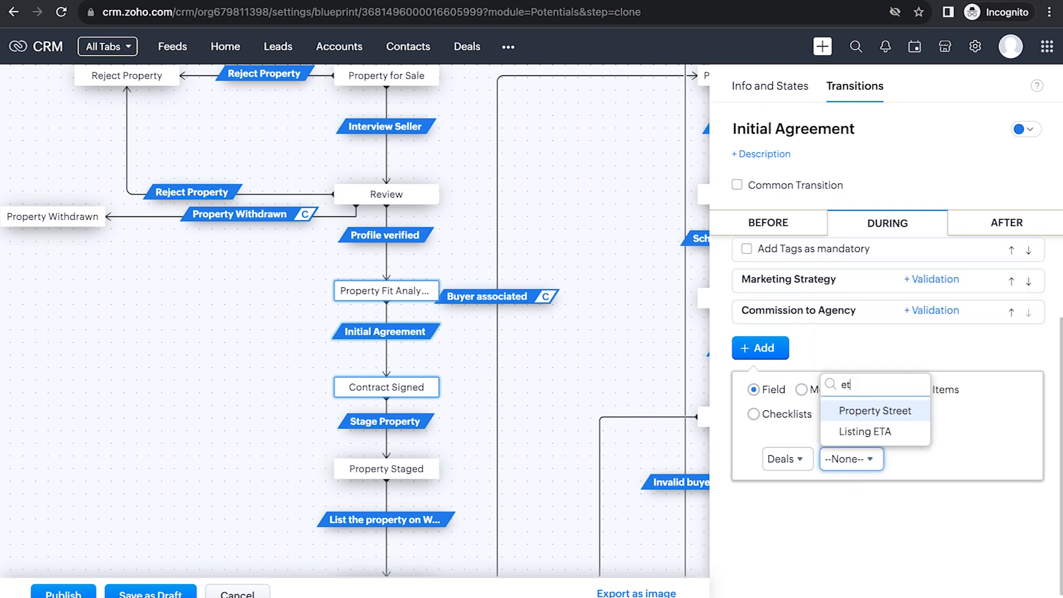
click(864, 432)
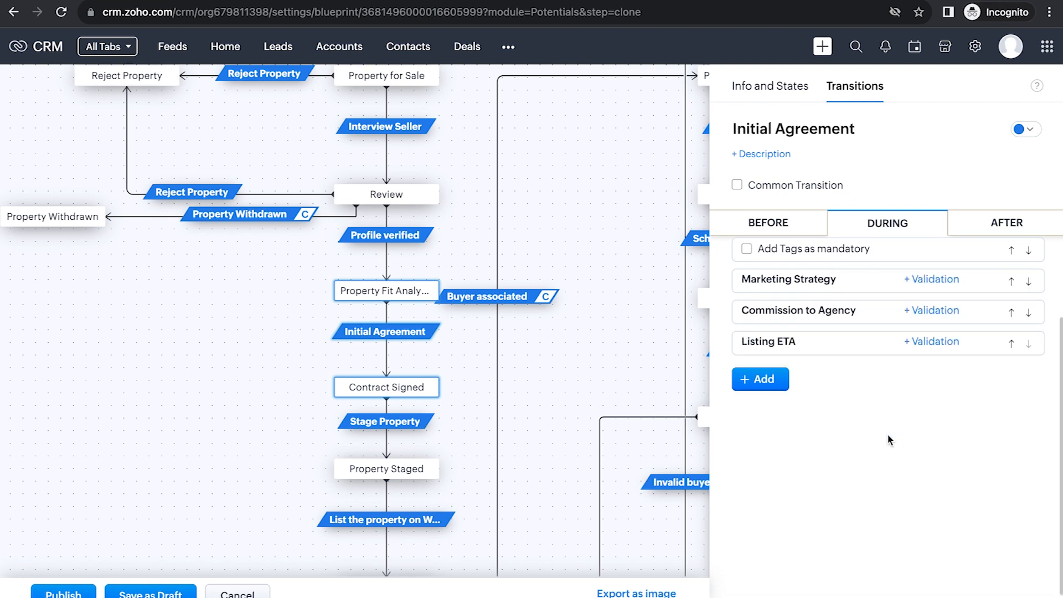
Add a checklist titled "Initial Discussion" to the transition's During settings.
click(769, 381)
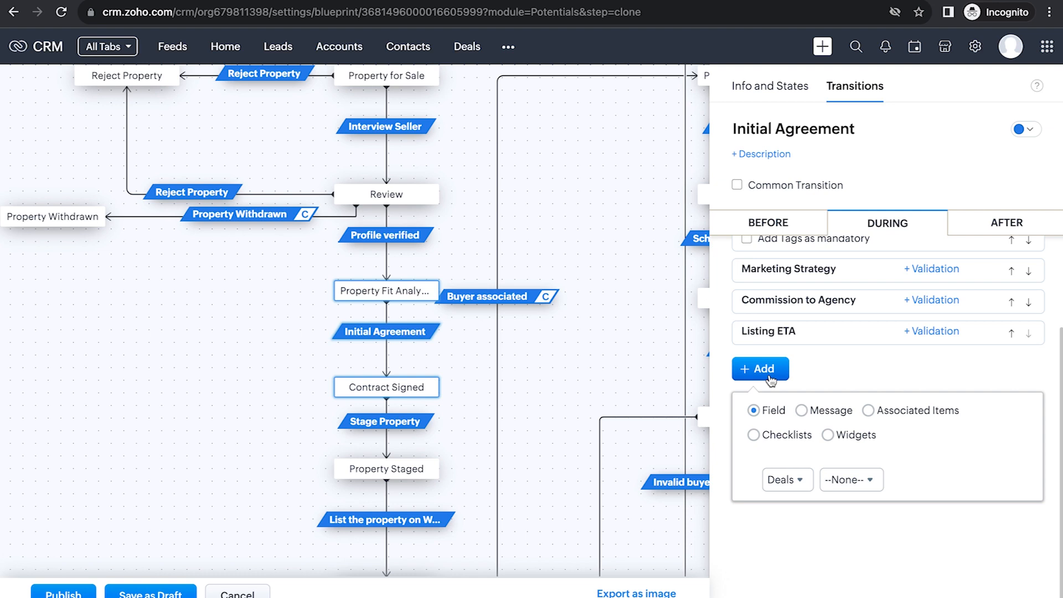
click(780, 436)
click(785, 471)
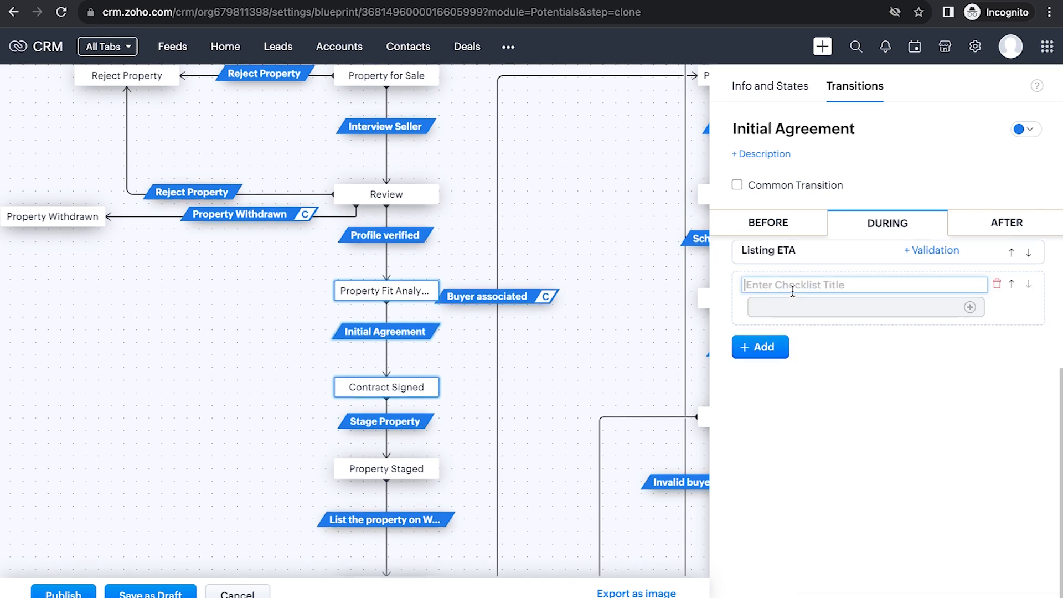
text(D)
key(BackSpace)
text(I)
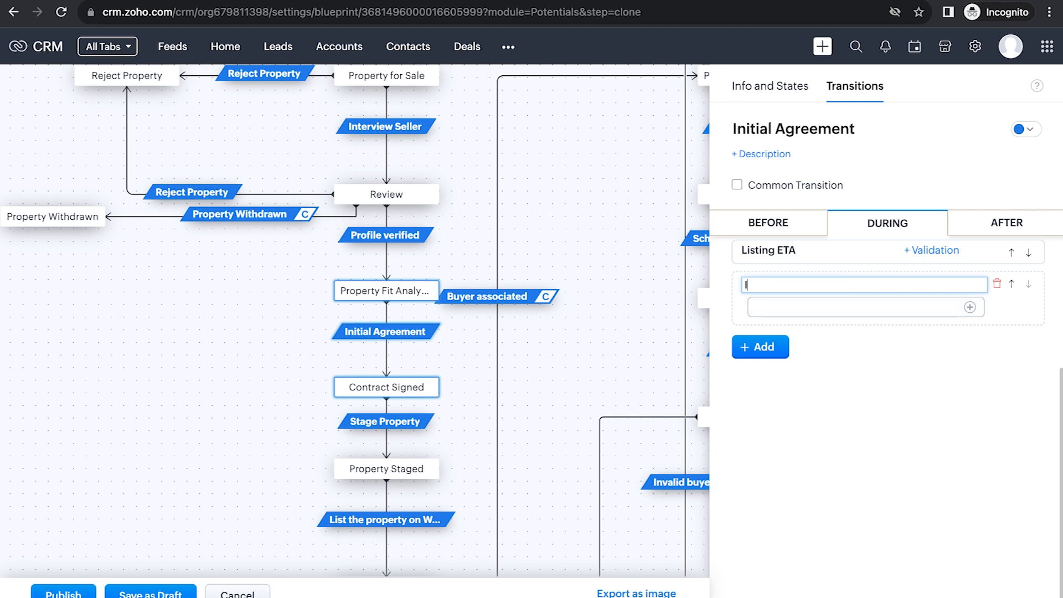
text(nitial Discussion)
Add "Discuss Goals and Objectives" as the first item of the Initial Discussion checklist.
click(794, 308)
text(Discc)
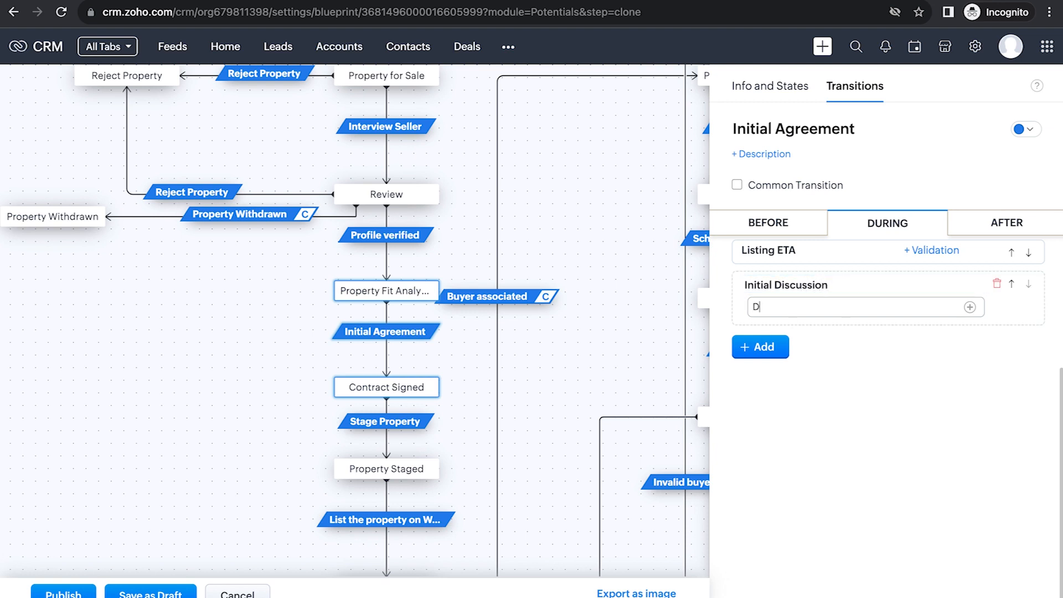
key(BackSpace)
key(BackSpace)
text(cuss Goals and O)
text(jectives)
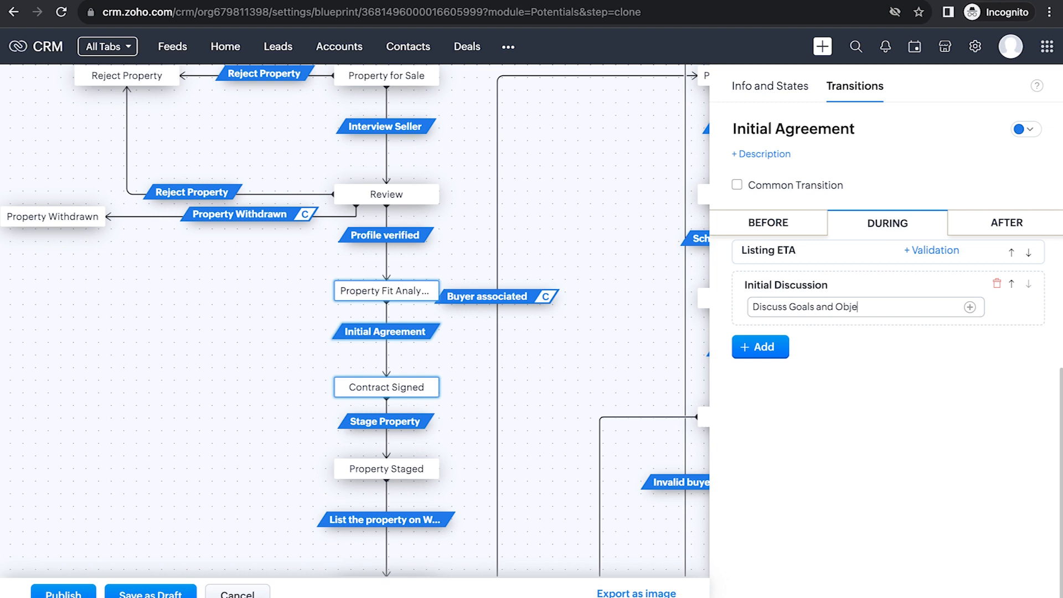
click(969, 308)
Add "Salient features of the property" as the second item of the Initial Discussion checklist.
text(M)
key(BackSpace)
text(S)
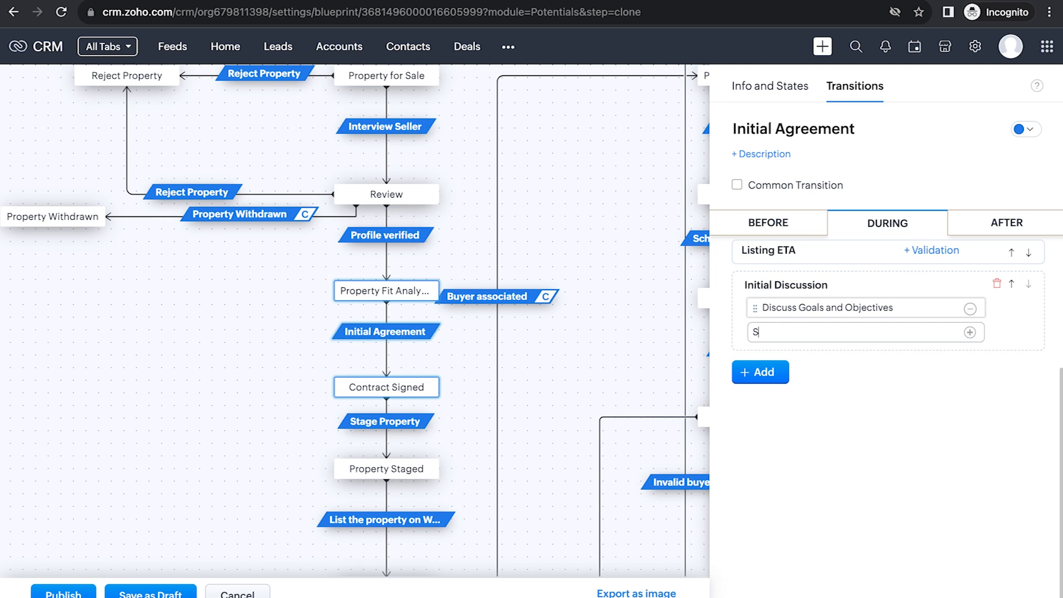
text(alient features of the property)
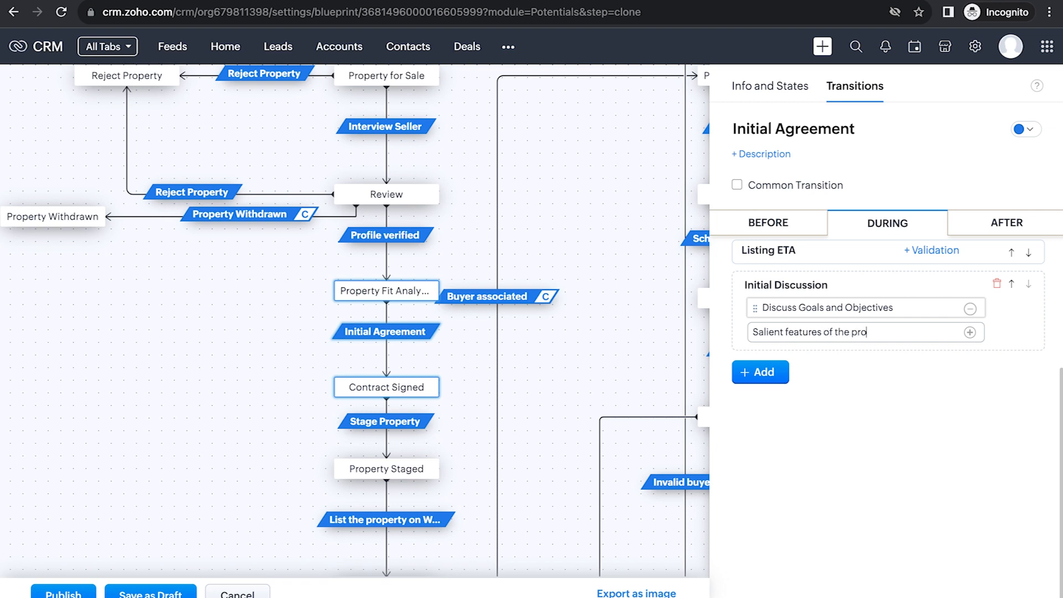
click(969, 332)
Add the checklist items "Commission and other price rates" and "Pricing Strategy and market conditions" to Initial Discussion.
text(Commission and other price rates)
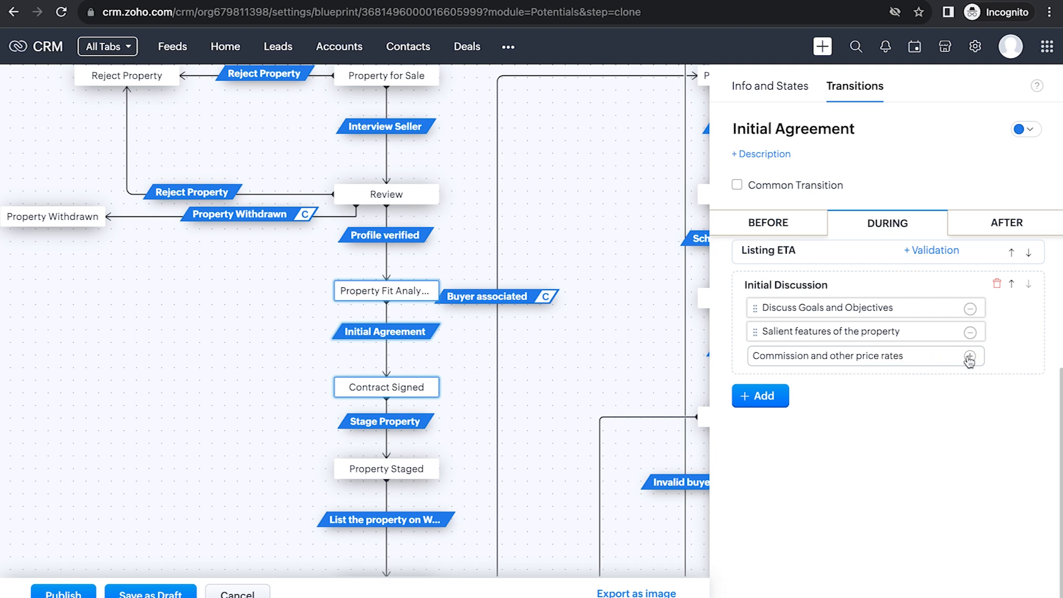
click(969, 359)
text(Pricing Strategy and market conditions)
key(Return)
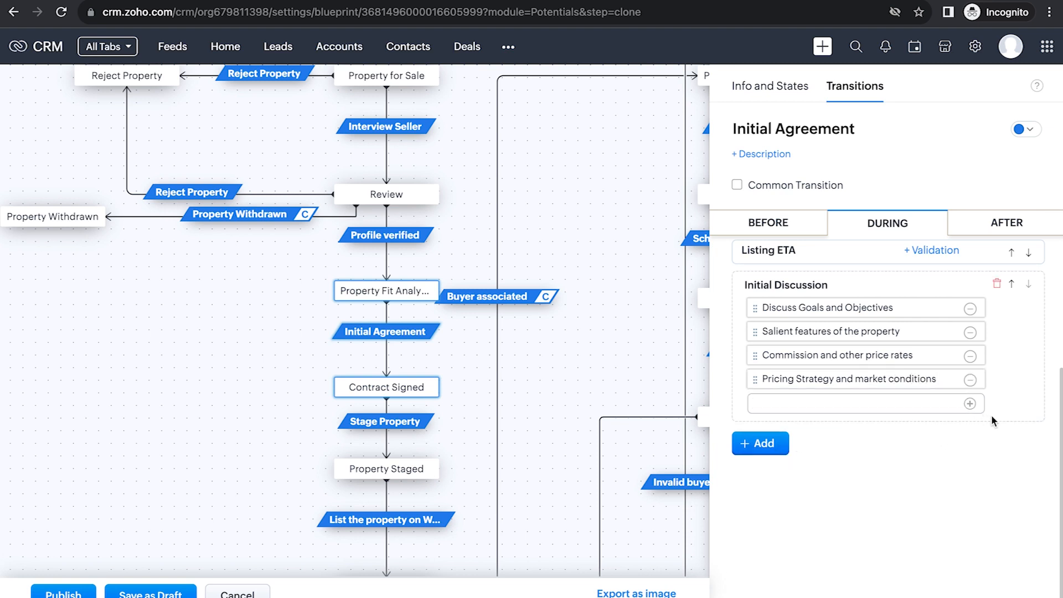
Add Quotes with the Real Estate Sellers layout as an associated item in the transition's During settings.
click(782, 445)
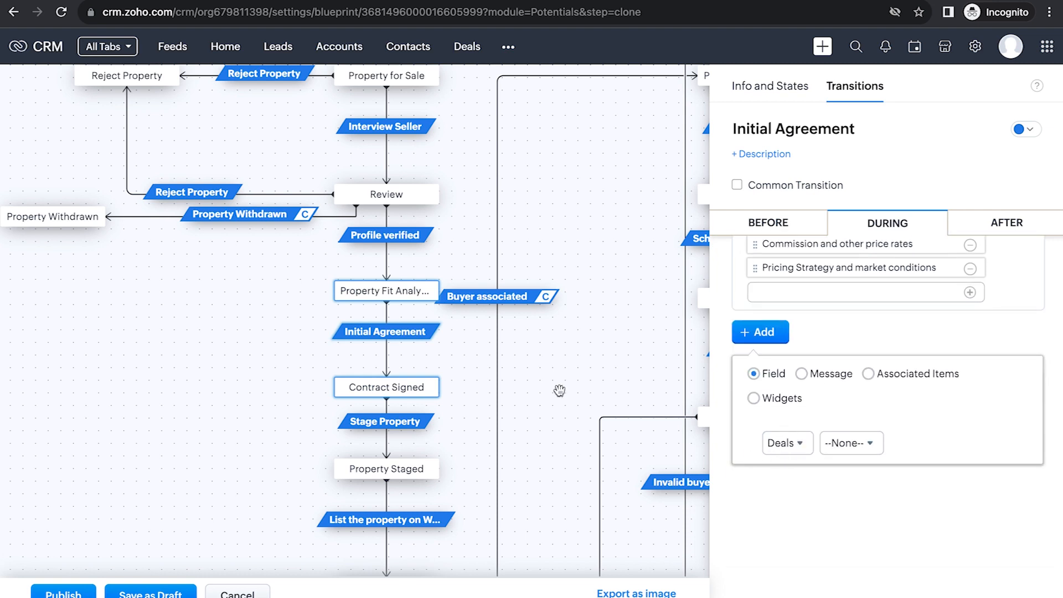
click(903, 381)
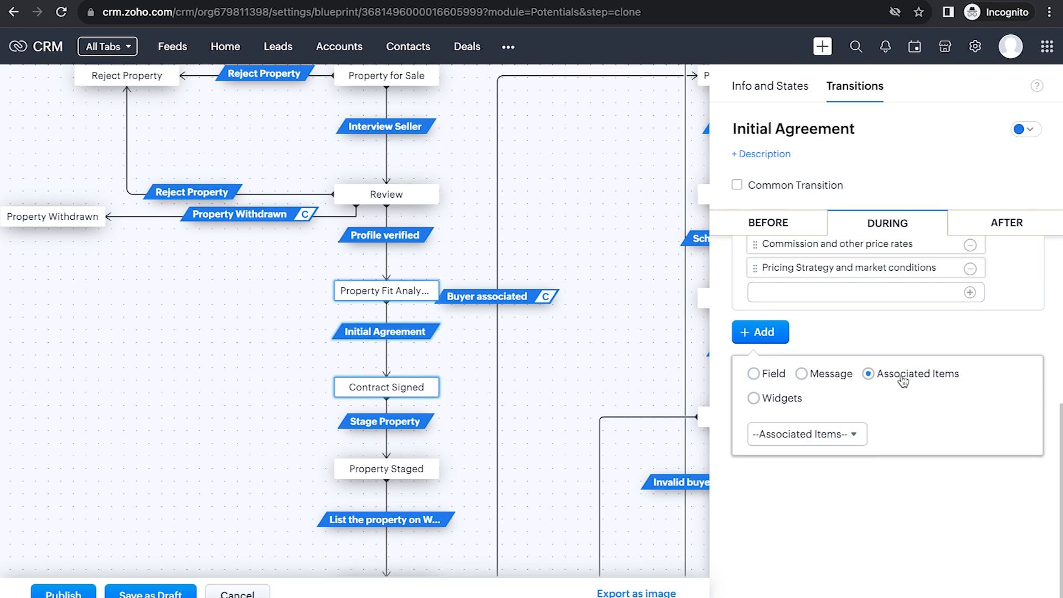
click(794, 437)
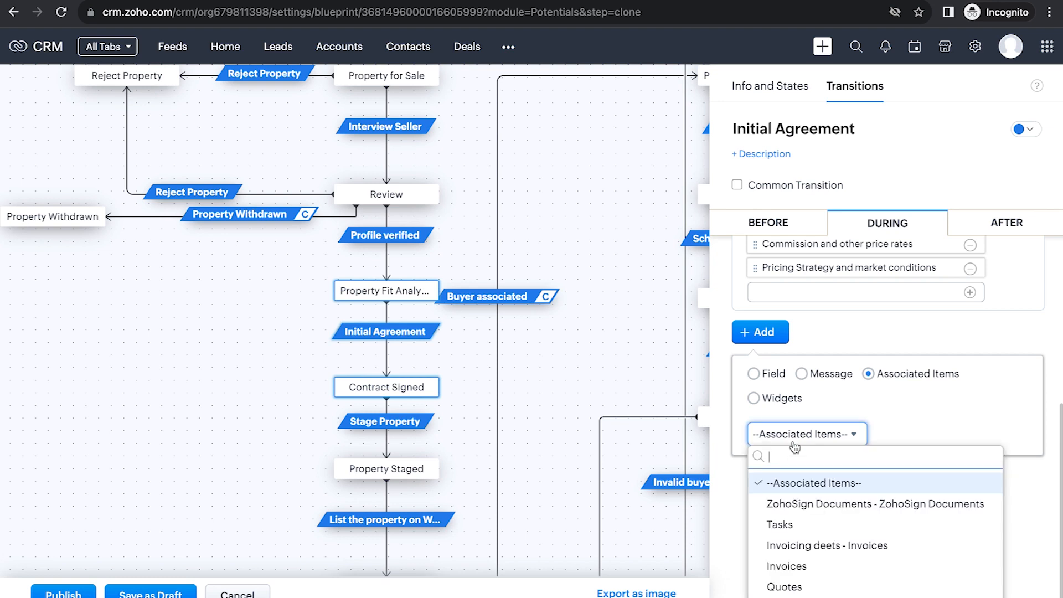
click(827, 587)
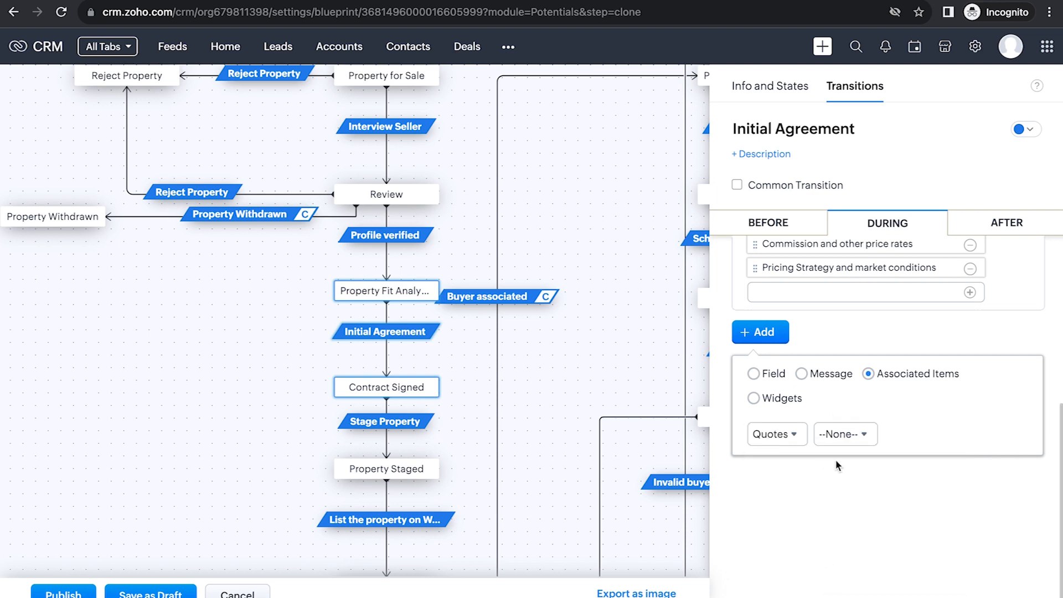
click(851, 443)
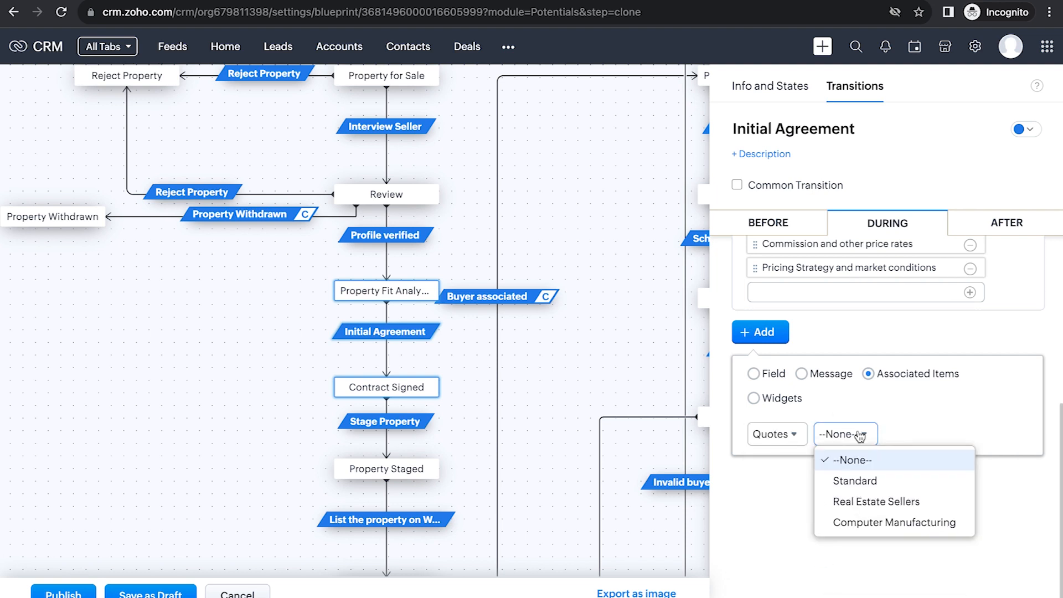
click(883, 502)
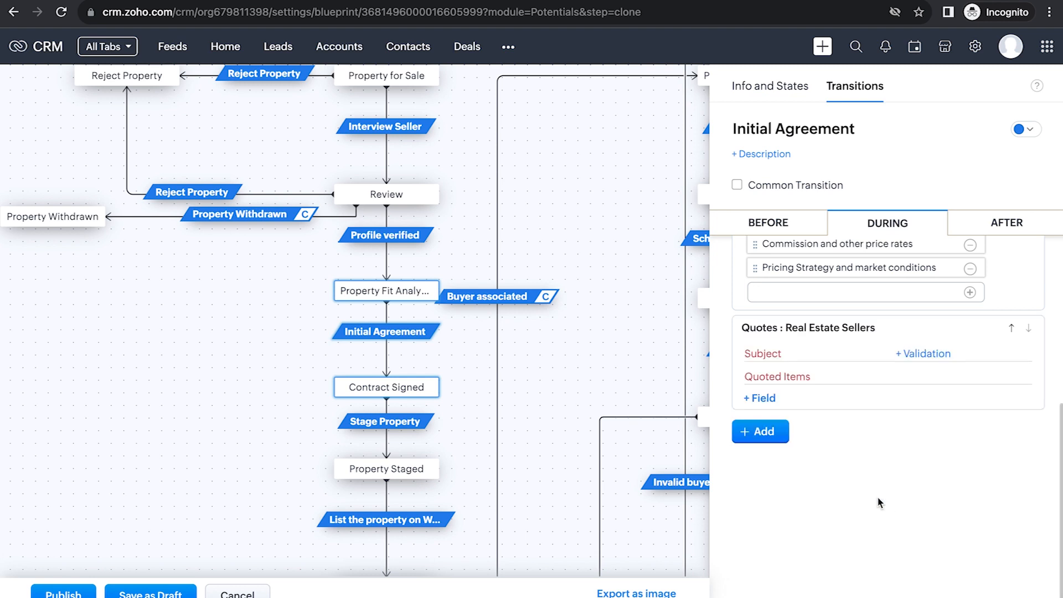
Add the Description field to the Real Estate Sellers quote in the Initial Agreement transition's During settings.
click(774, 398)
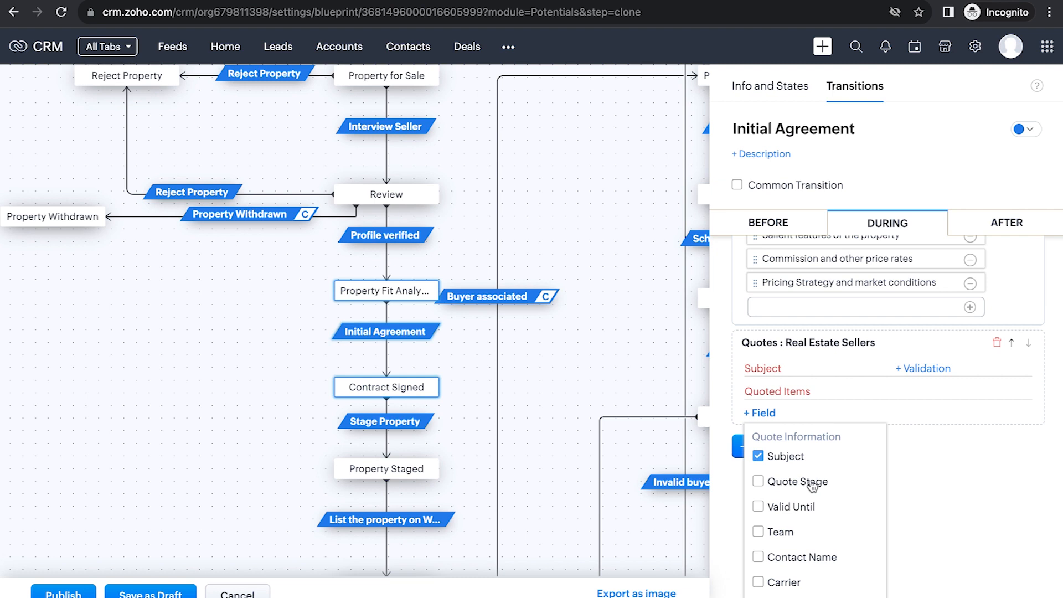
scroll(811, 486, down, 1)
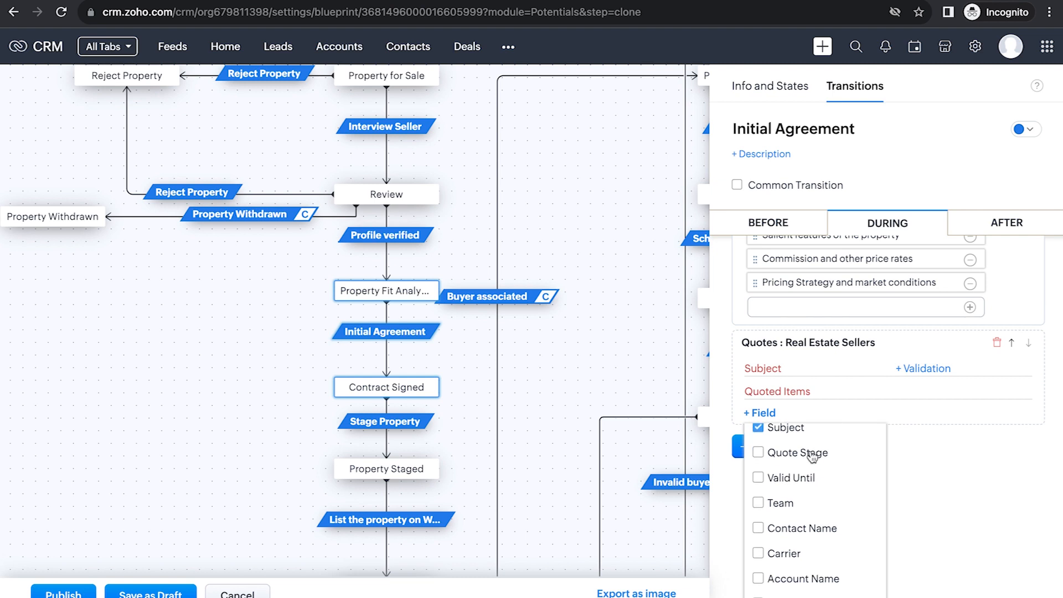
scroll(811, 456, down, 1)
scroll(811, 508, down, 5)
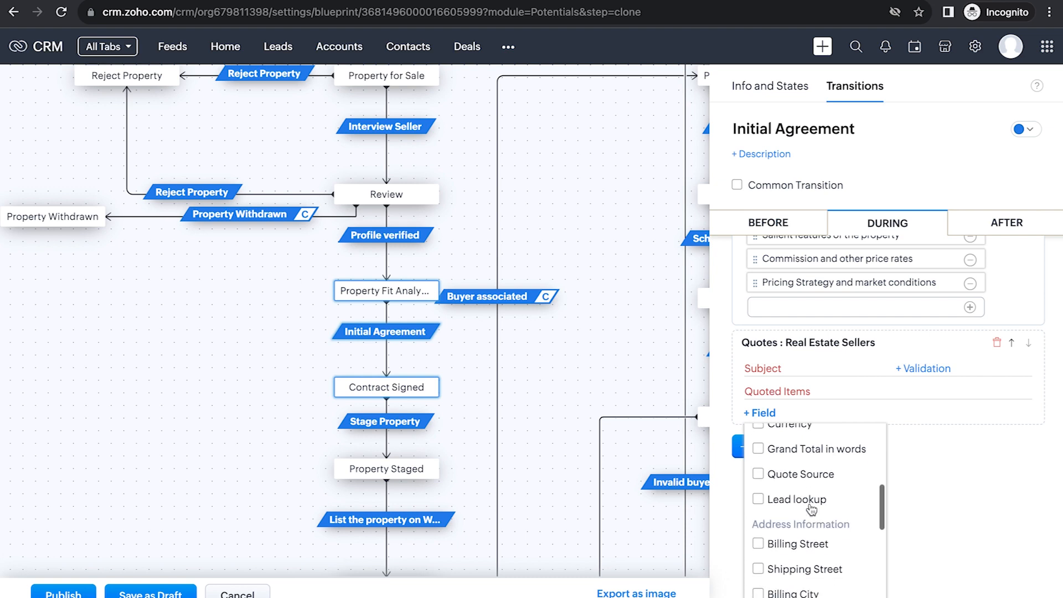
scroll(812, 509, down, 6)
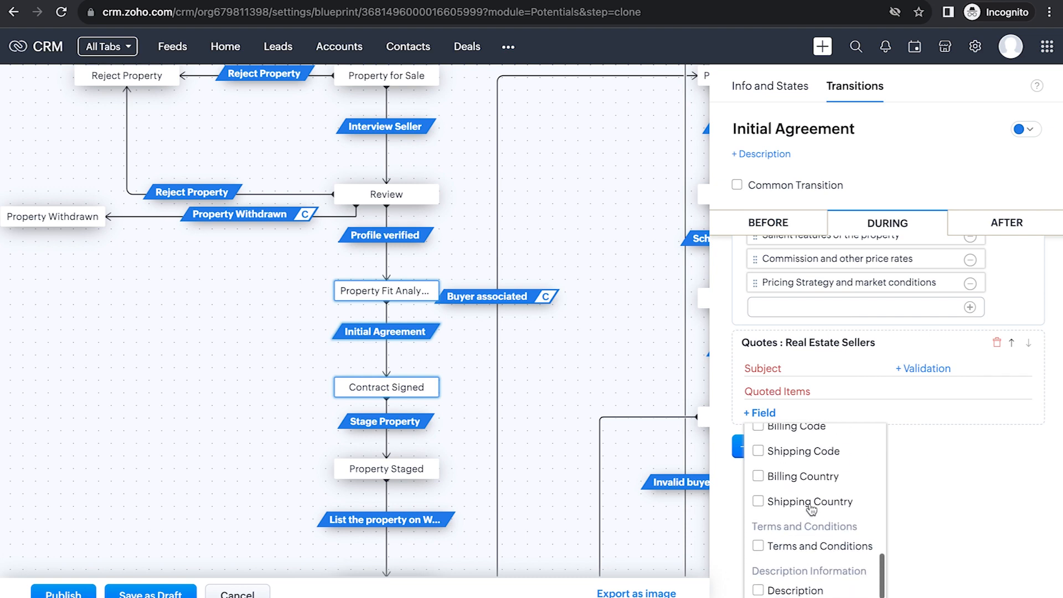
click(799, 546)
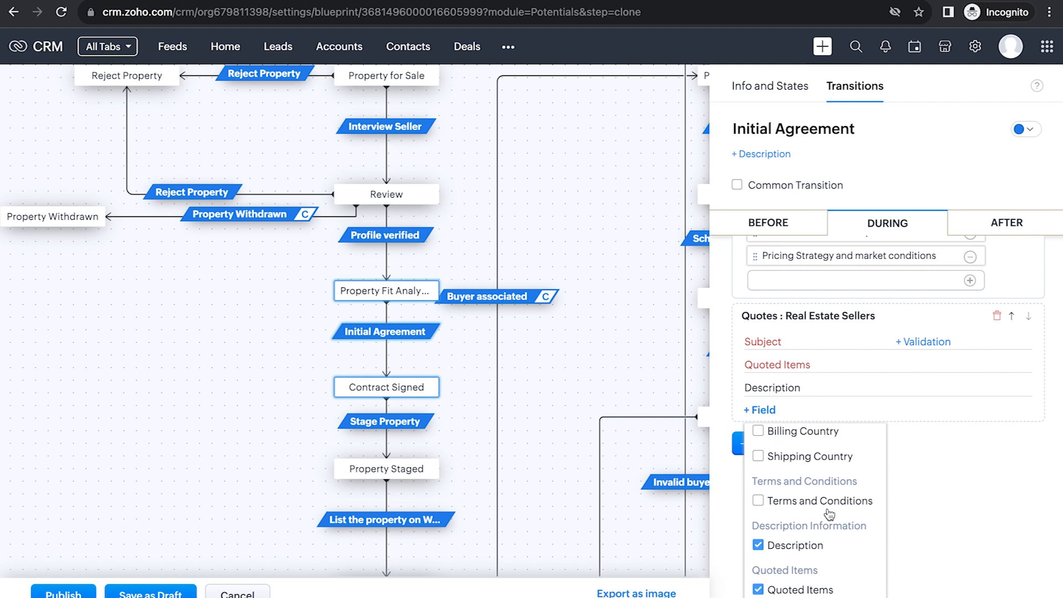
Add the Team and Quote Stage fields to the Real Estate Sellers quote.
scroll(829, 514, up, 7)
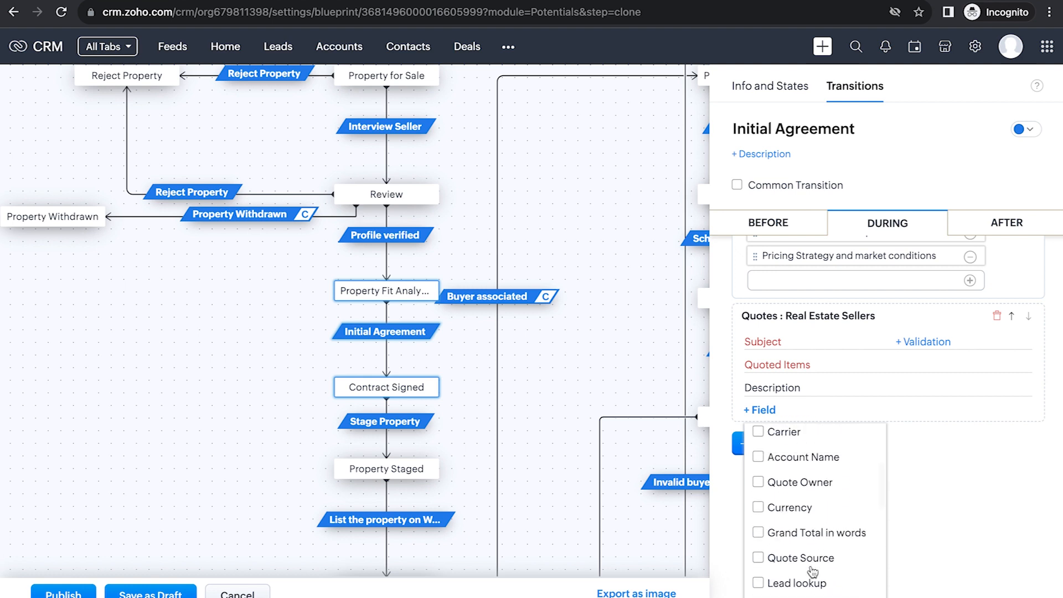
scroll(812, 571, up, 4)
scroll(811, 571, up, 3)
click(779, 532)
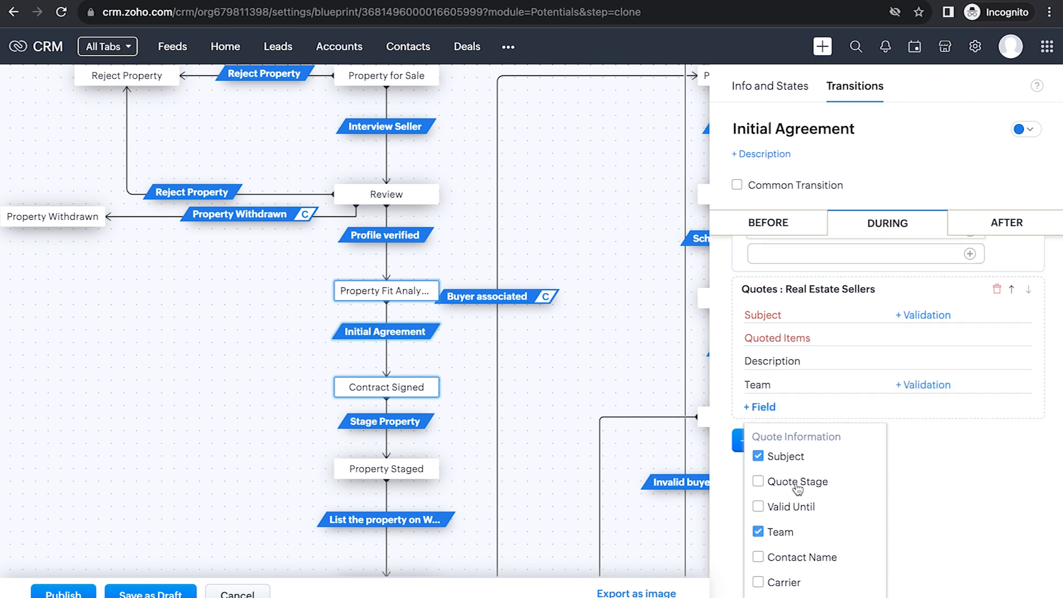
click(797, 484)
click(922, 474)
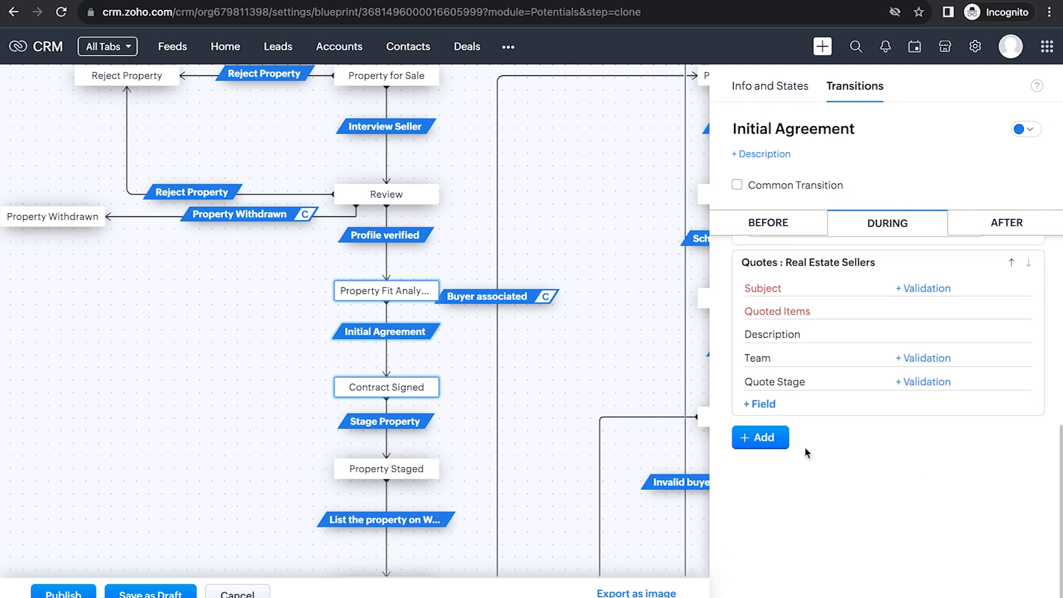
Make notes mandatory during the Initial Agreement transition.
scroll(805, 447, up, 2)
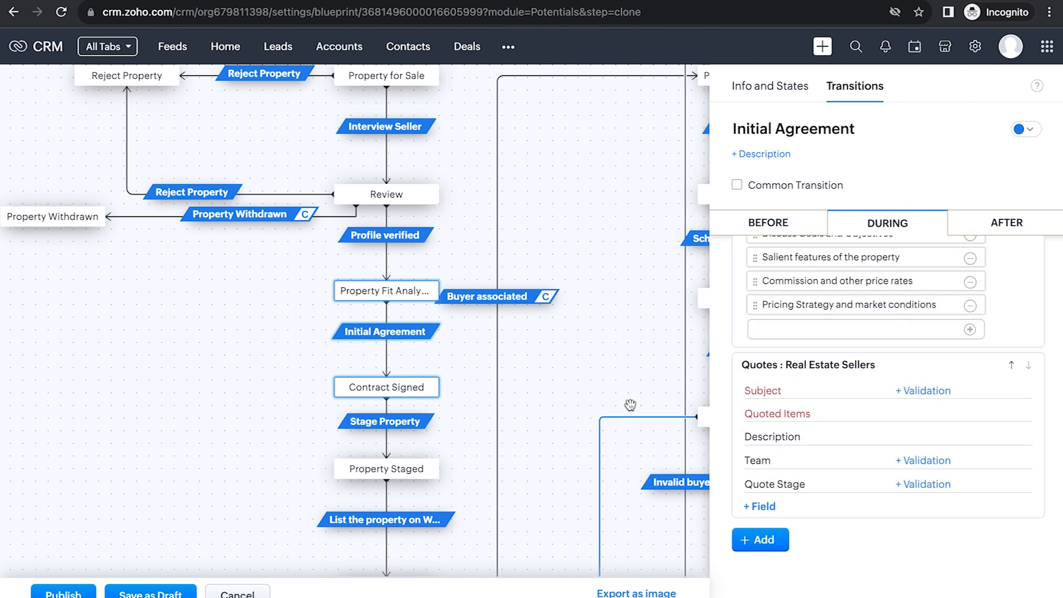
scroll(866, 339, up, 5)
click(802, 302)
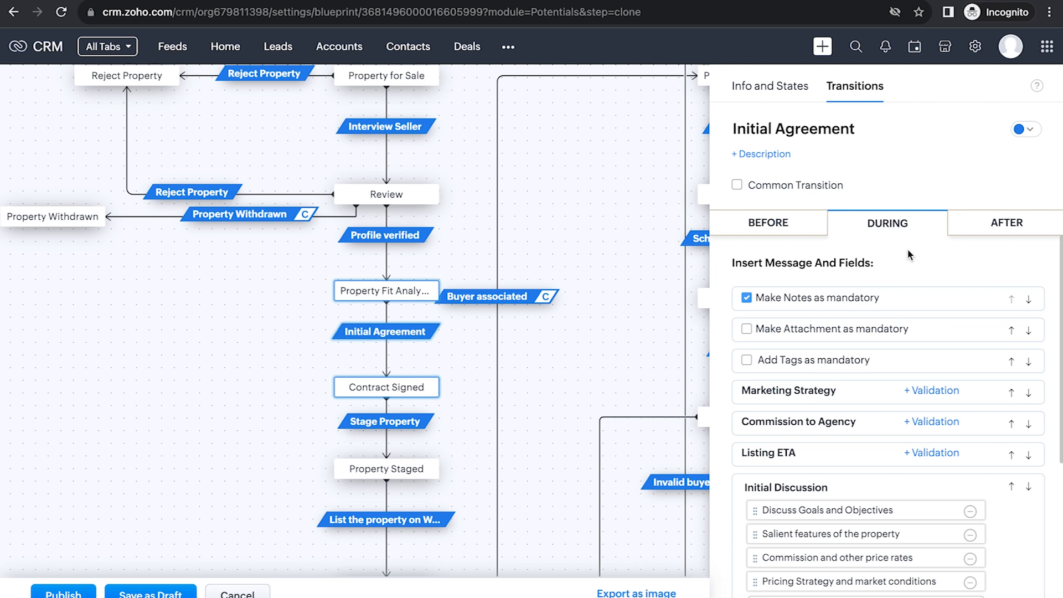
Examine the During settings and the types of item that can be added, including the message option.
scroll(862, 422, down, 4)
scroll(861, 421, up, 4)
scroll(859, 423, down, 4)
click(771, 578)
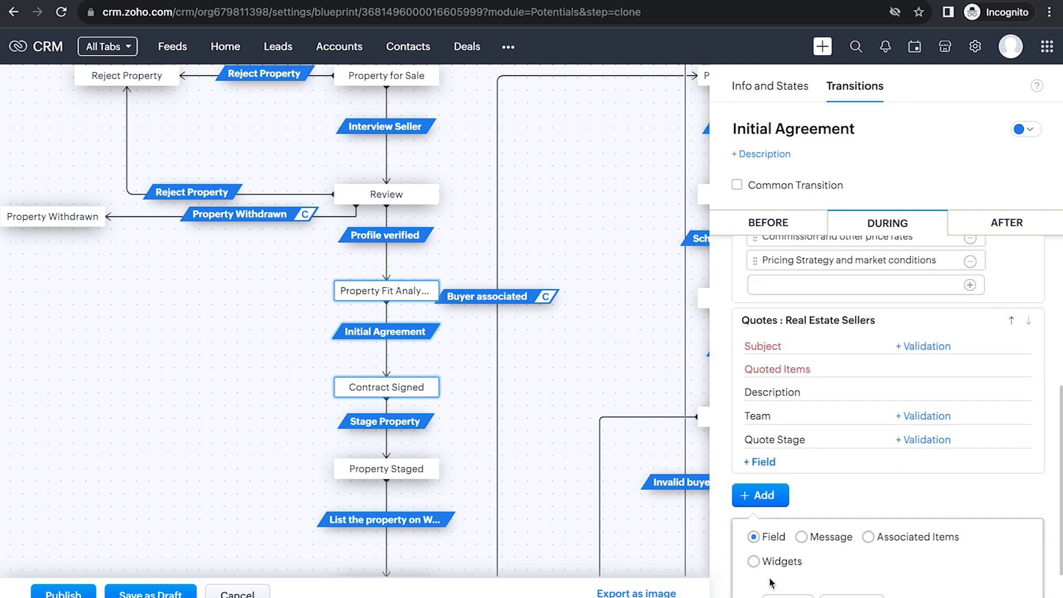
click(826, 502)
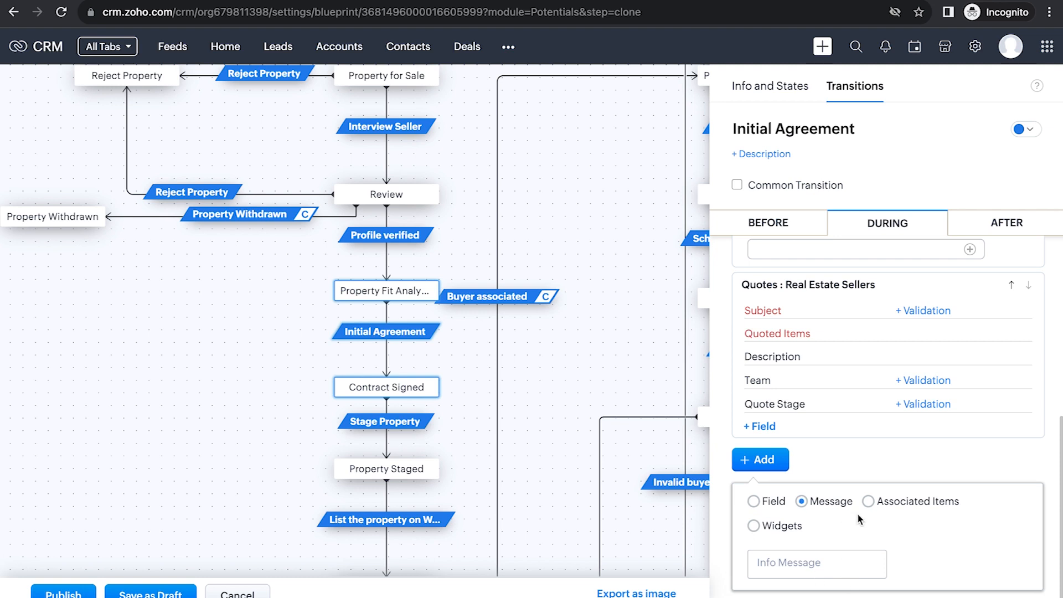
click(913, 467)
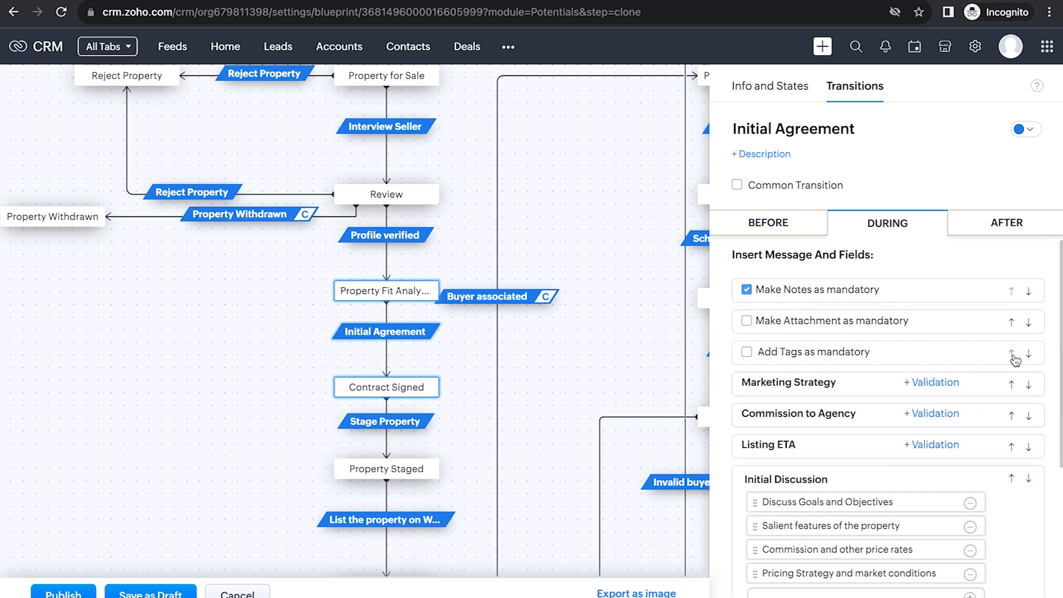
Move the Initial Discussion checklist above all other During items, and open the transition's After actions.
click(1012, 478)
click(1012, 448)
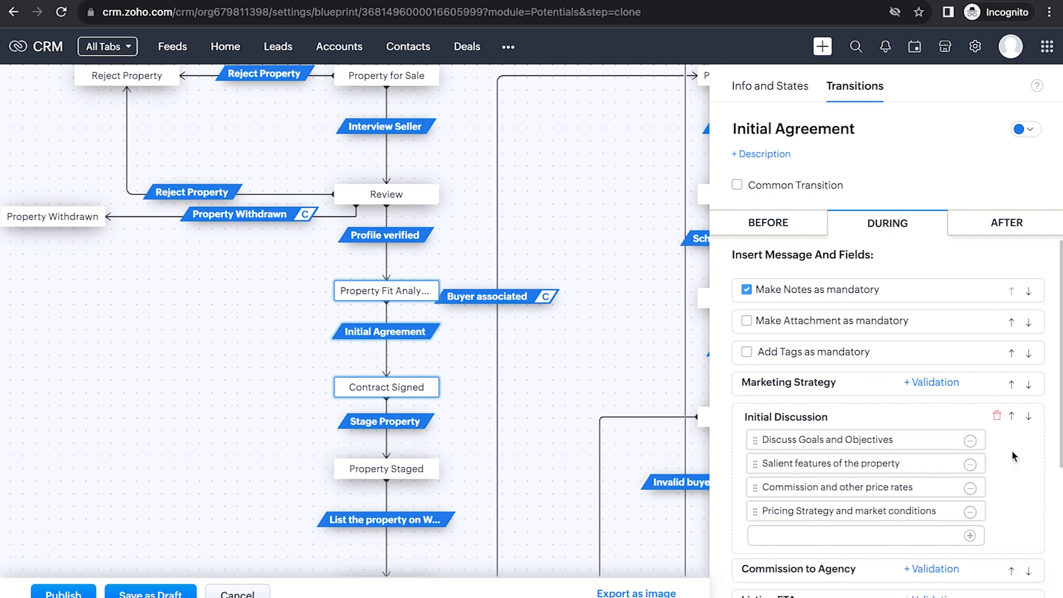
click(1012, 416)
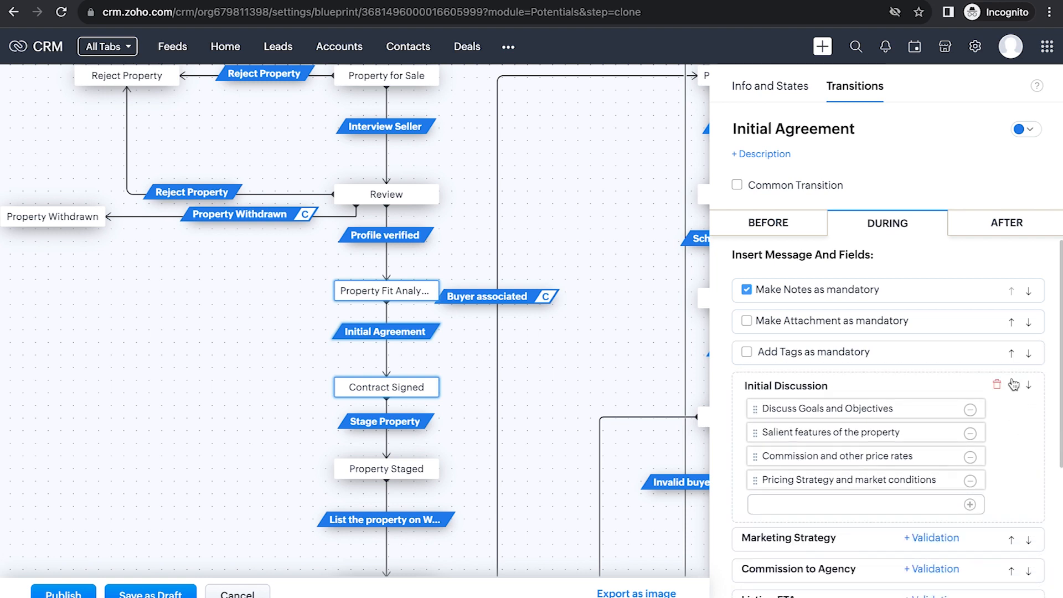
click(1015, 383)
click(1012, 354)
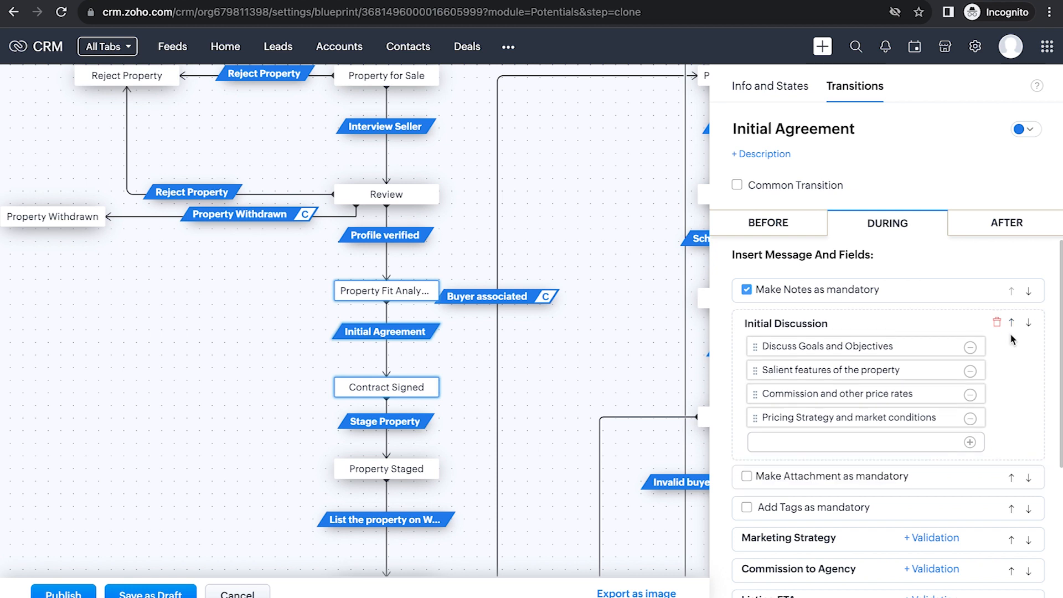
click(1012, 323)
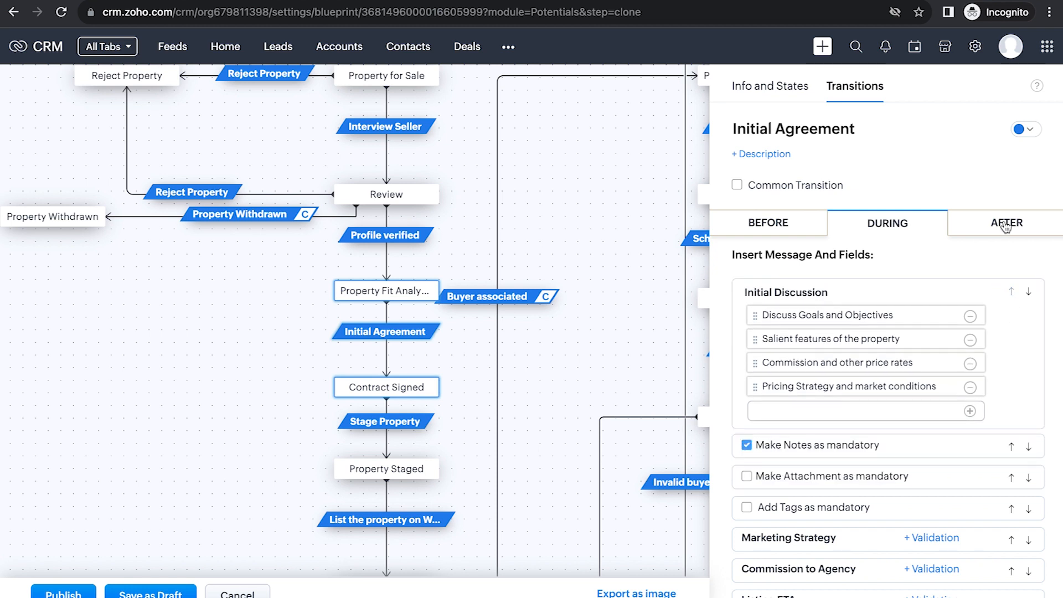
scroll(937, 416, down, 3)
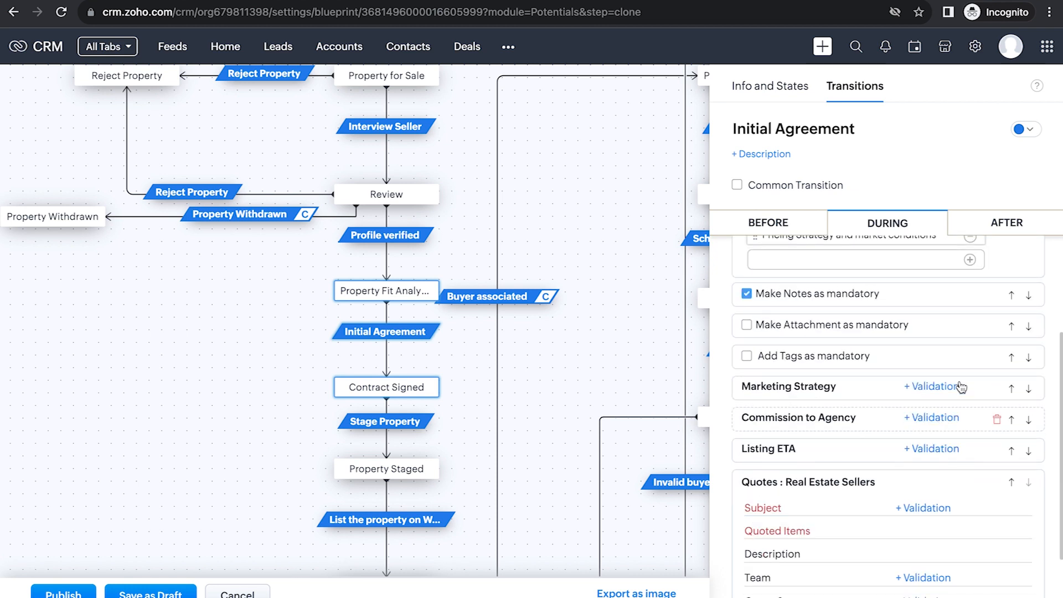
click(1025, 231)
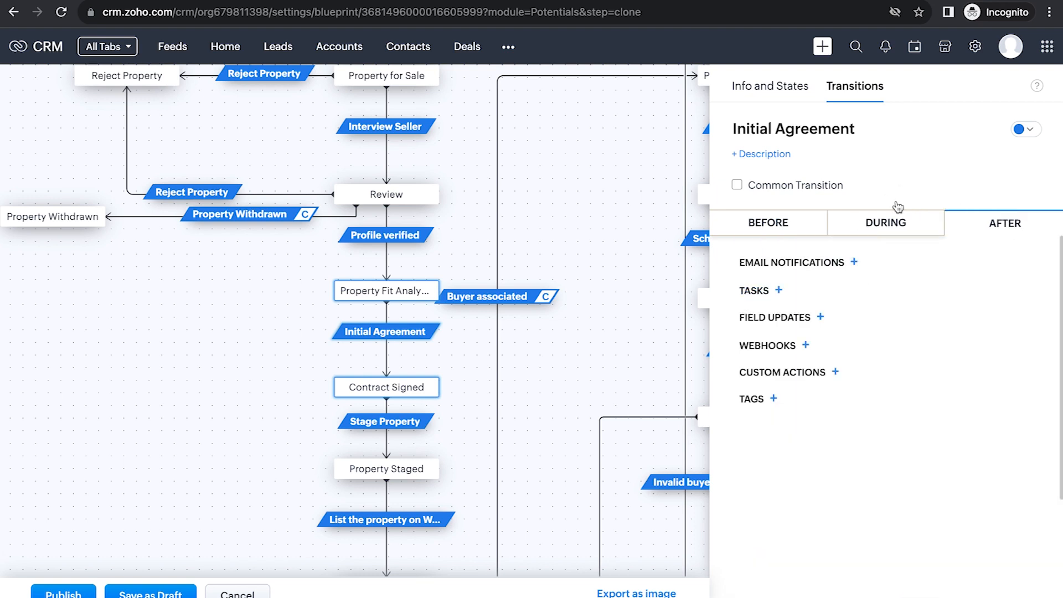
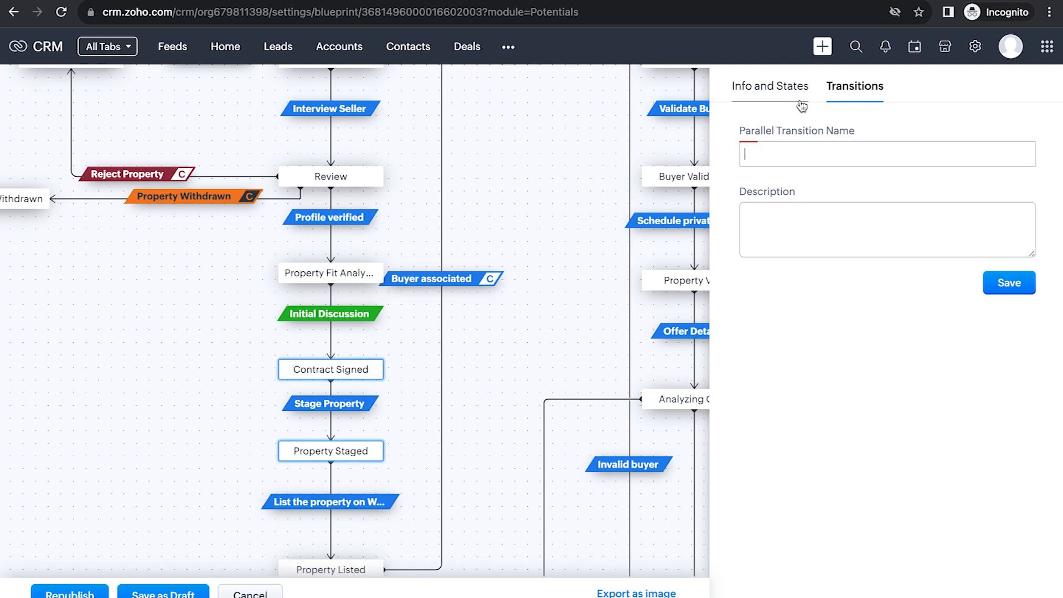
Delete the existing Stage Property transition between the Contract Signed and Property Staged states.
click(587, 198)
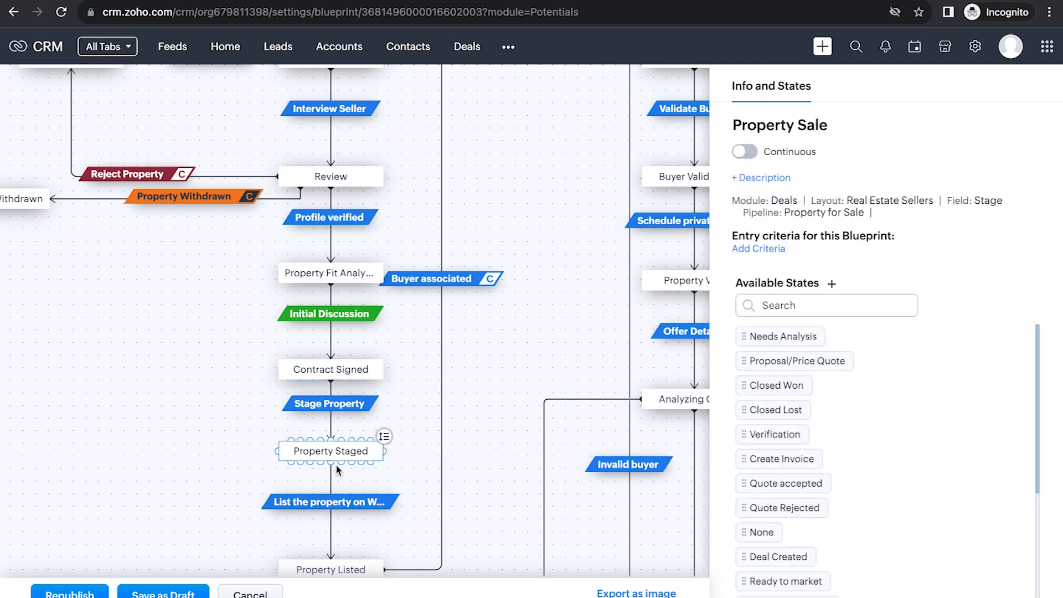
right_click(350, 410)
click(373, 414)
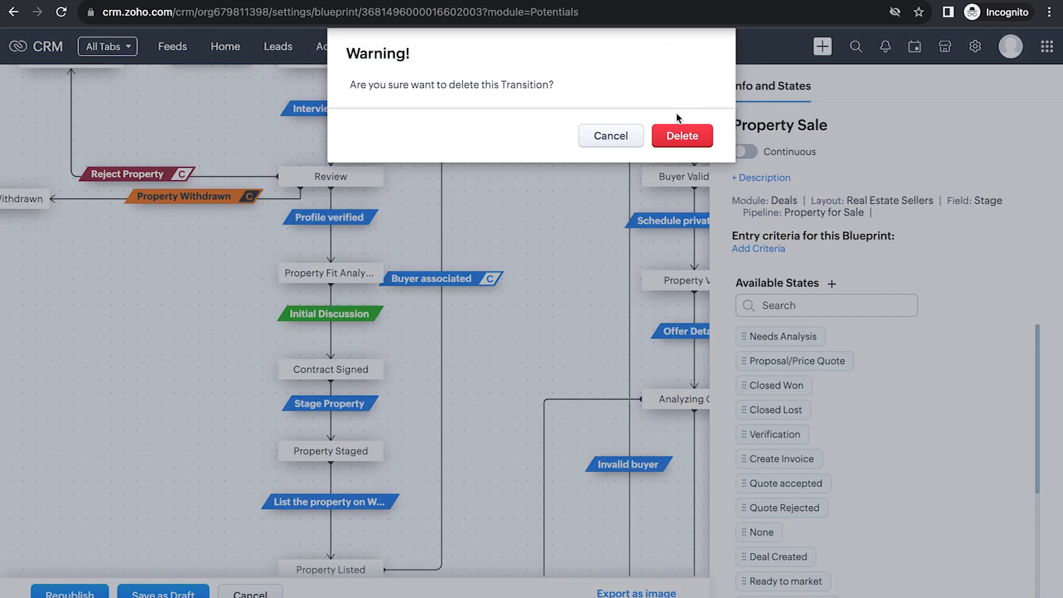
click(682, 136)
Connect Contract Signed to Property Staged with a new parallel transition named "Stage Property" and save it.
drag(329, 382, 327, 443)
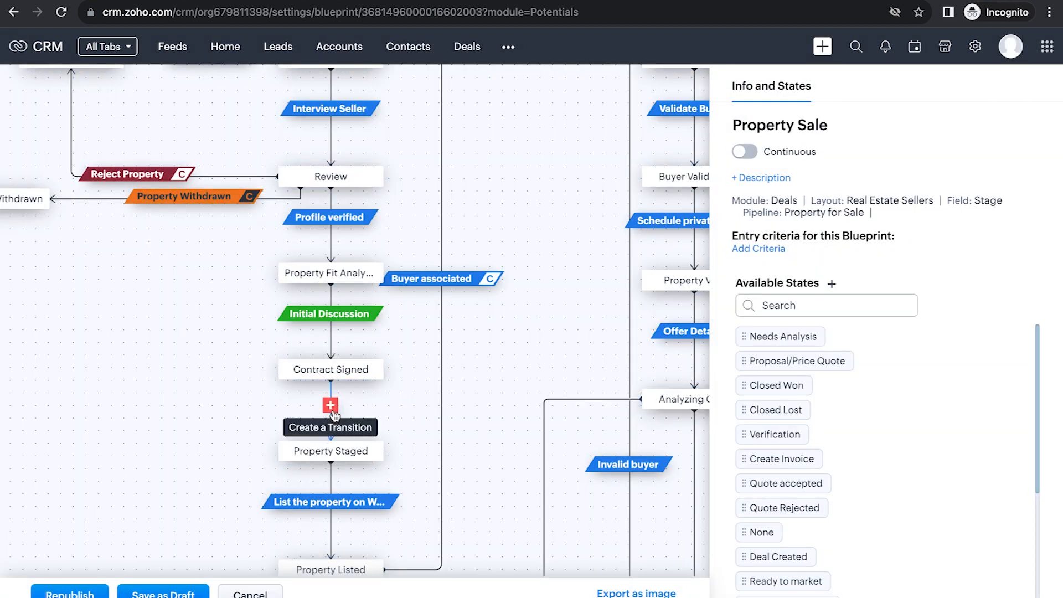
click(331, 406)
text(St)
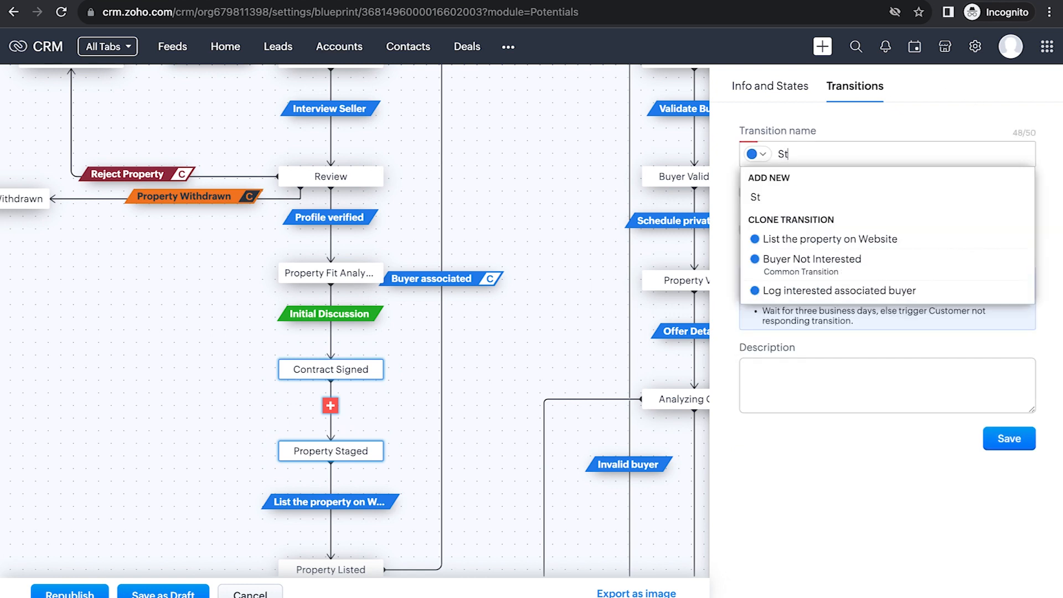
text(age Property)
click(952, 196)
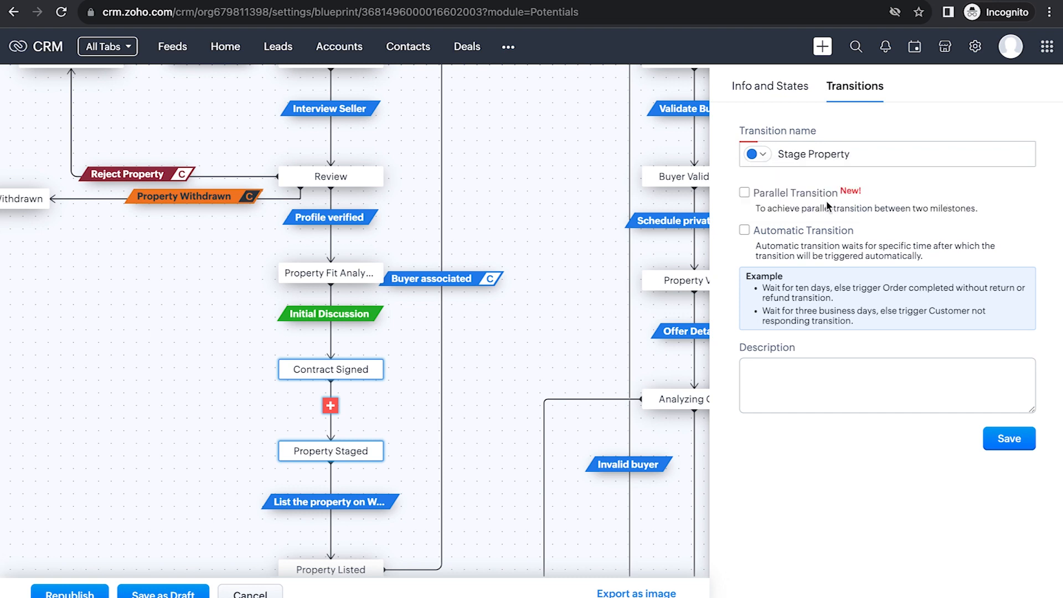
click(756, 198)
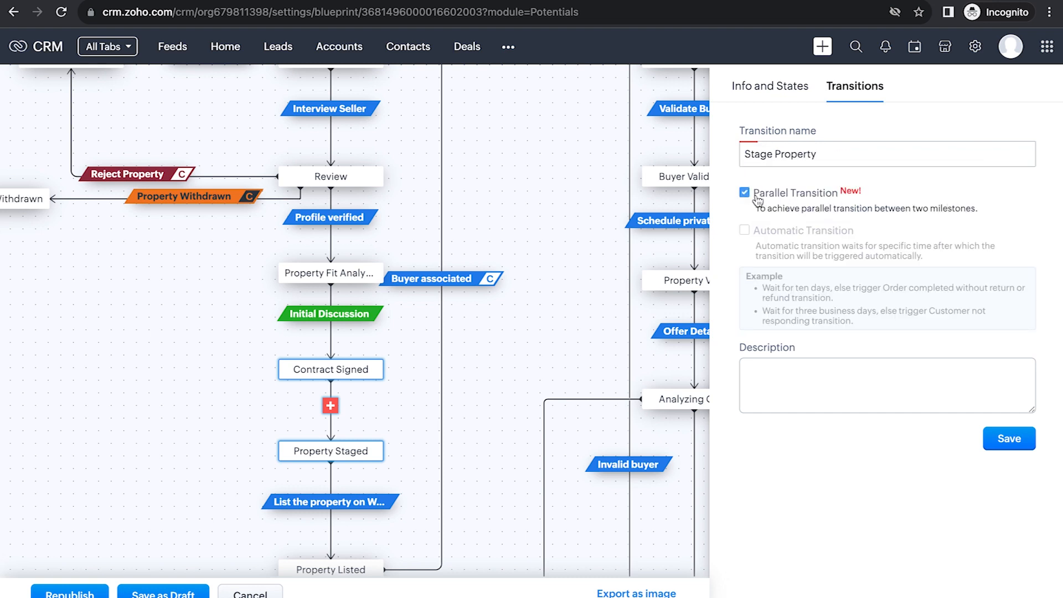
click(1009, 440)
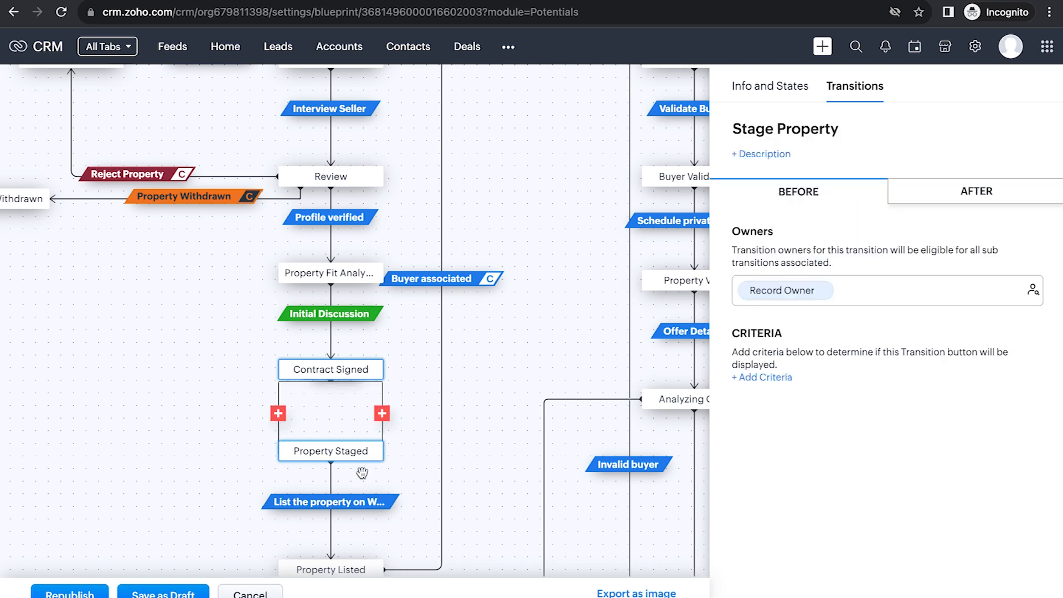
Move the Property Staged state lower on the canvas to make room for the parallel transition.
scroll(361, 470, down, 1)
click(330, 341)
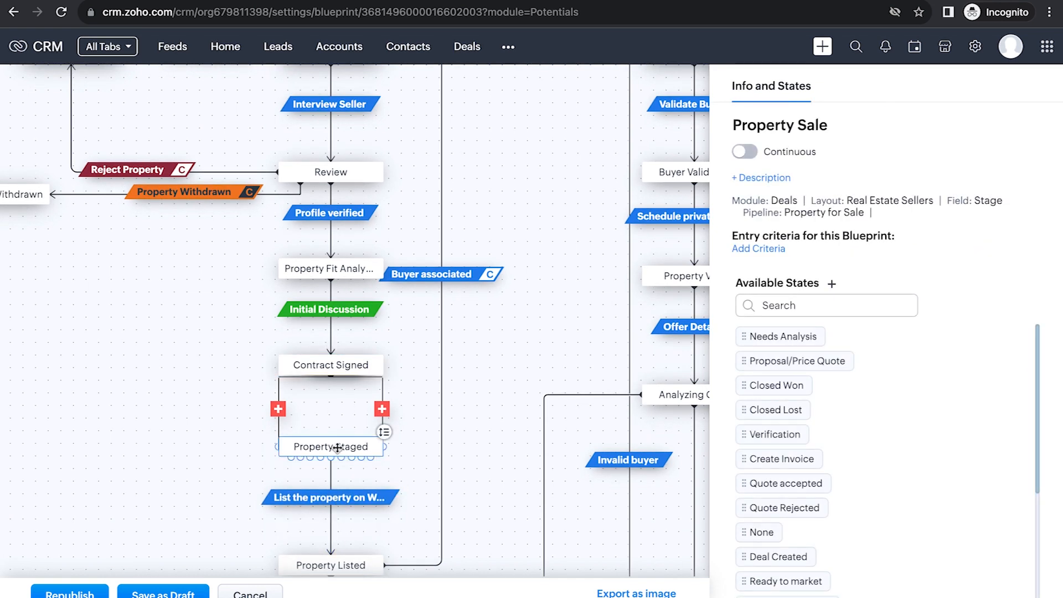
drag(330, 453, 331, 499)
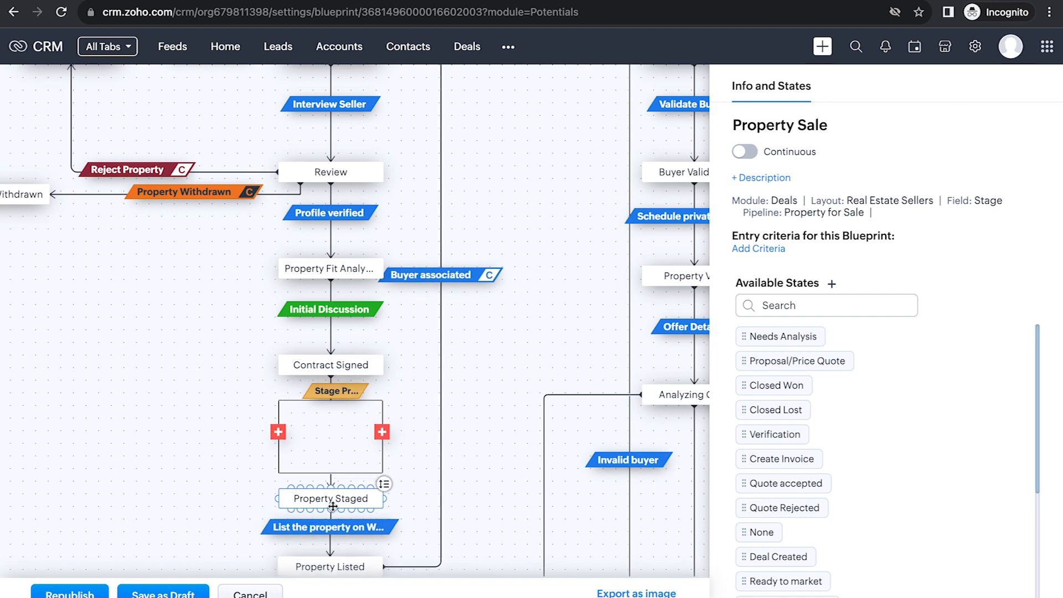
Examine the Stage Property transition's owners, criteria and After actions, including the task form.
click(775, 86)
click(344, 394)
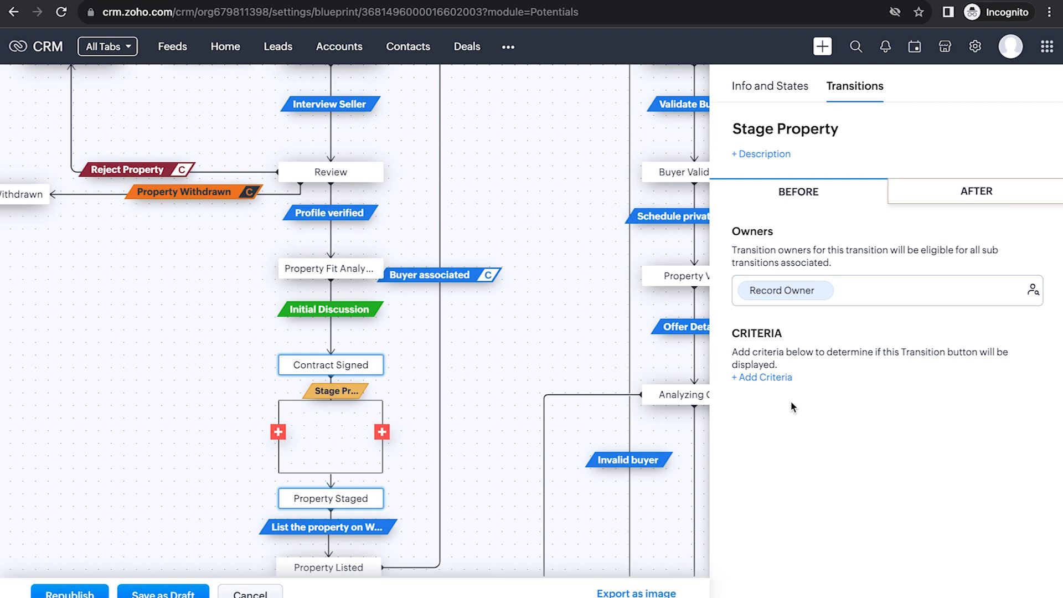
click(966, 195)
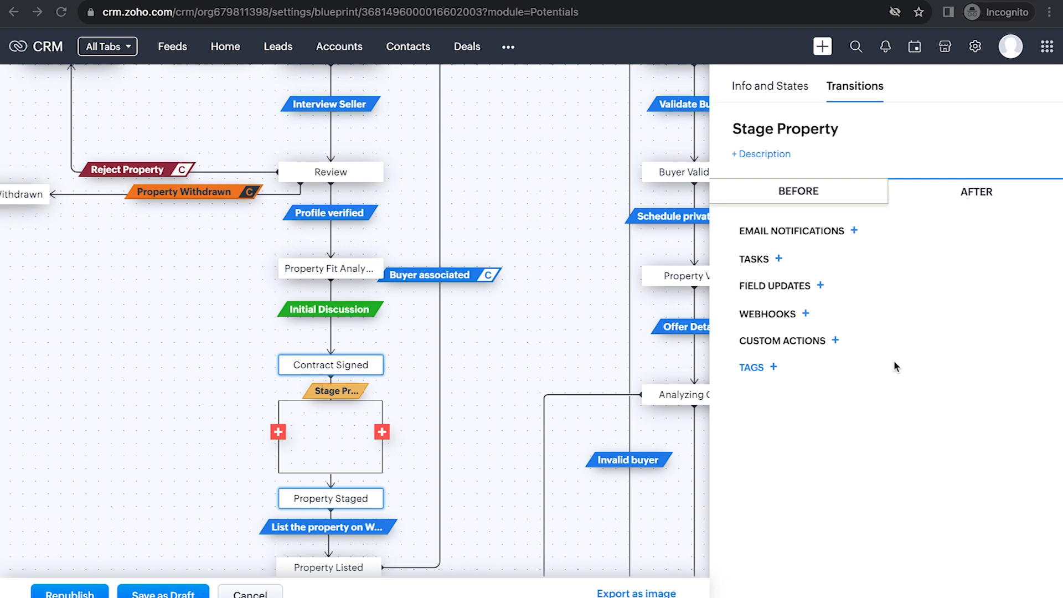
click(777, 262)
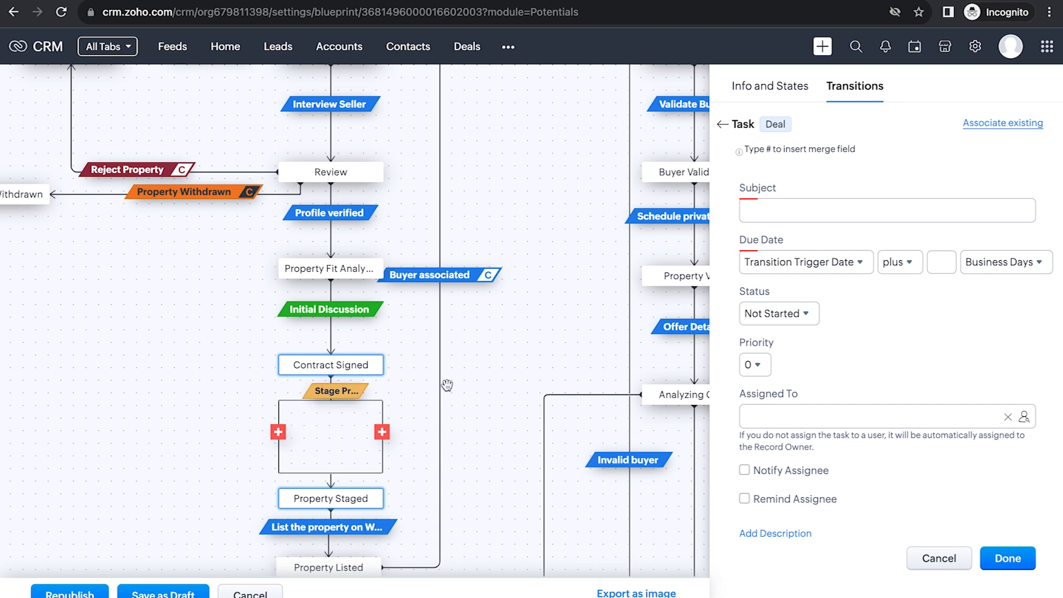
click(723, 126)
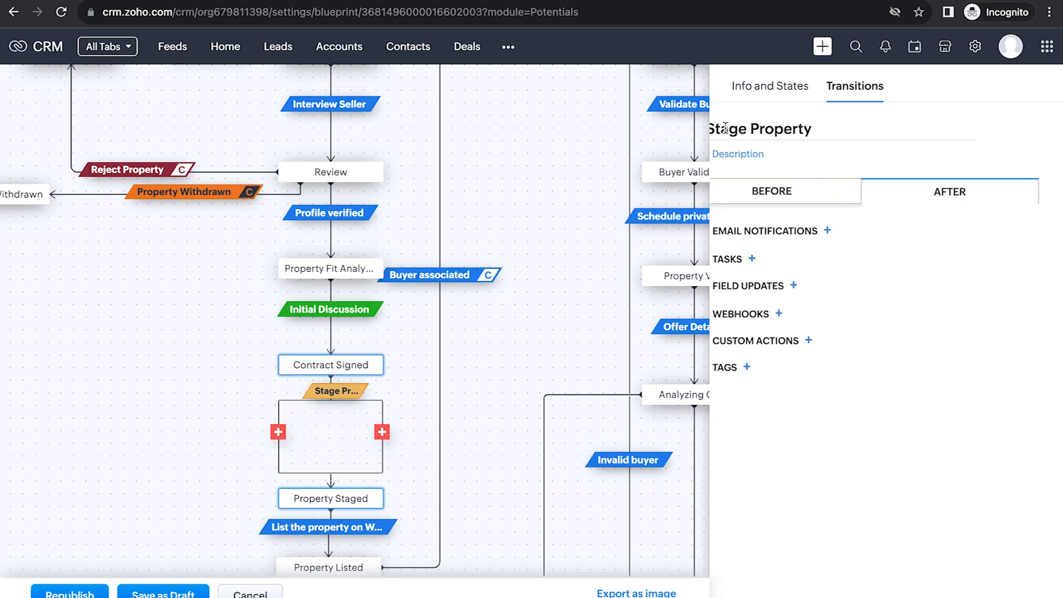
click(783, 98)
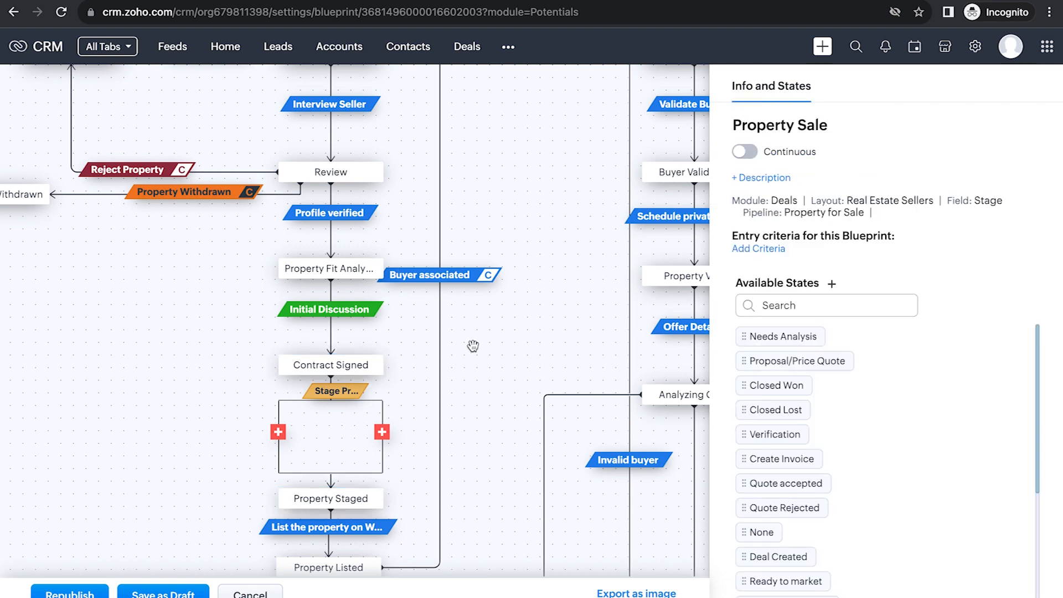
drag(427, 362, 418, 181)
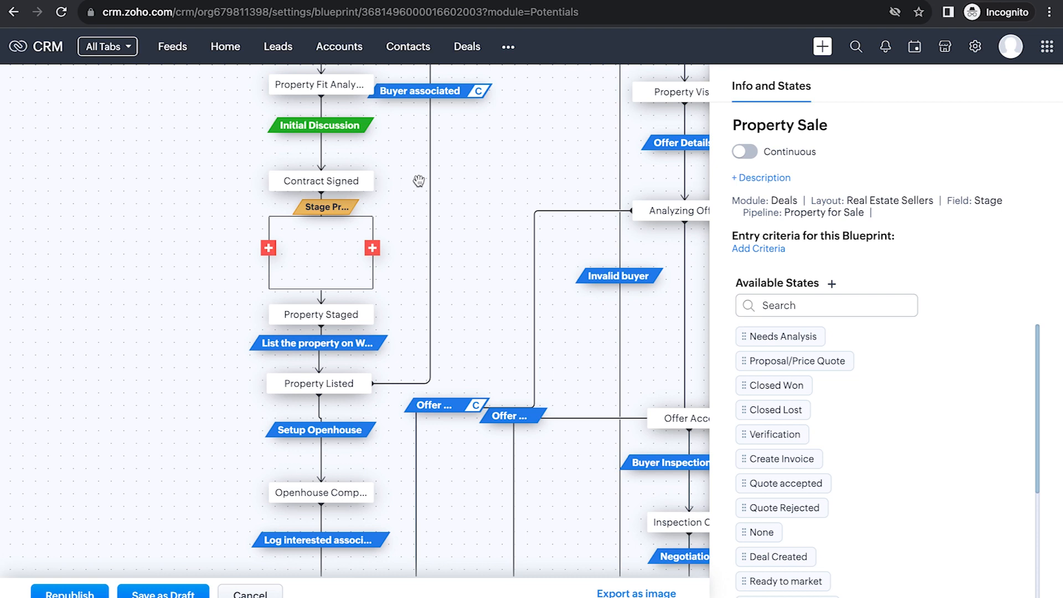
Review the Before and After settings of the Stage Property parallel transition.
click(341, 211)
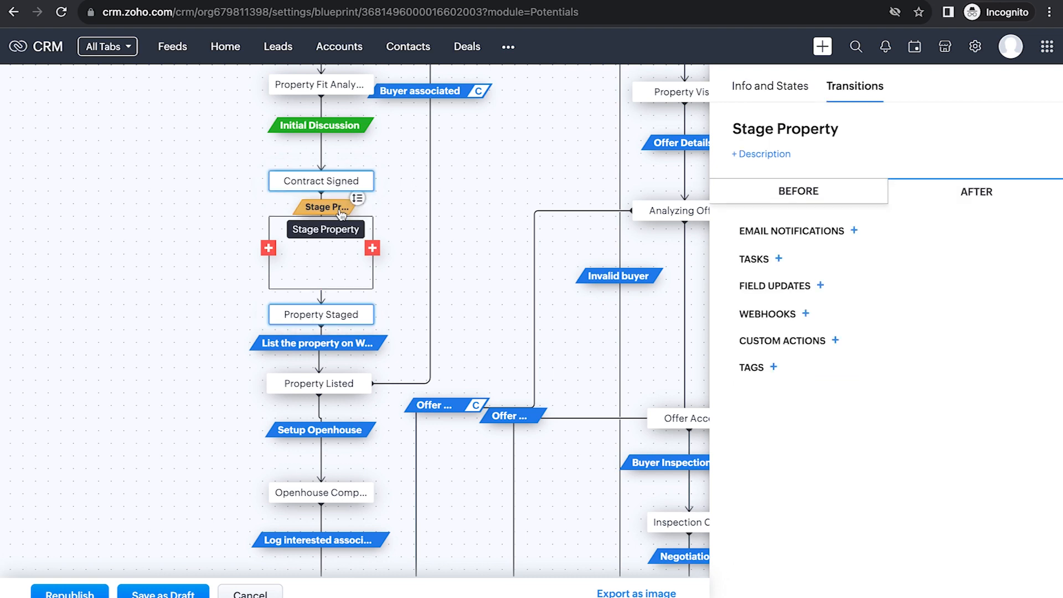
click(878, 200)
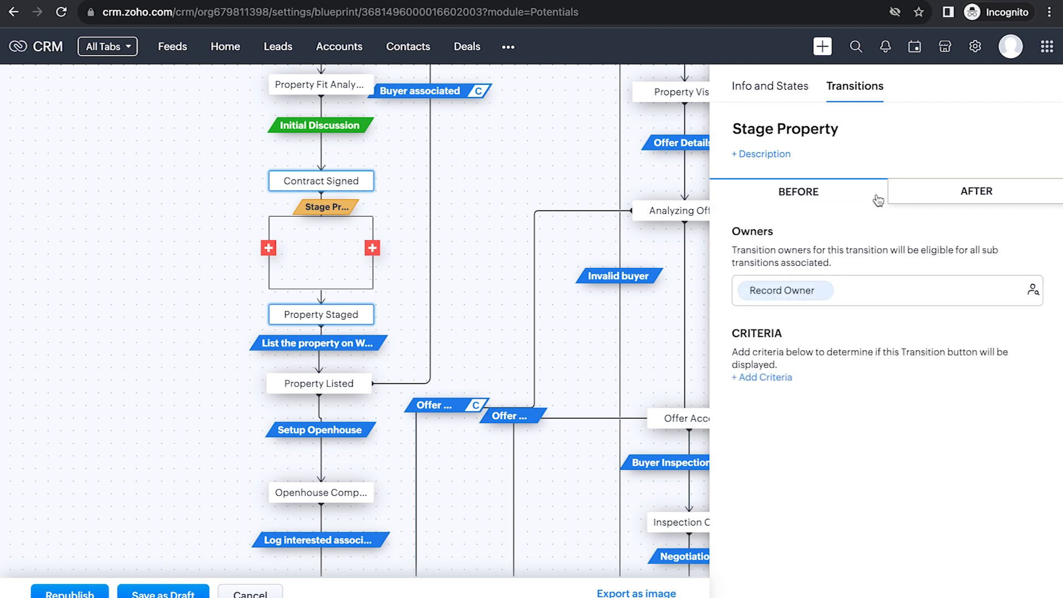
click(930, 199)
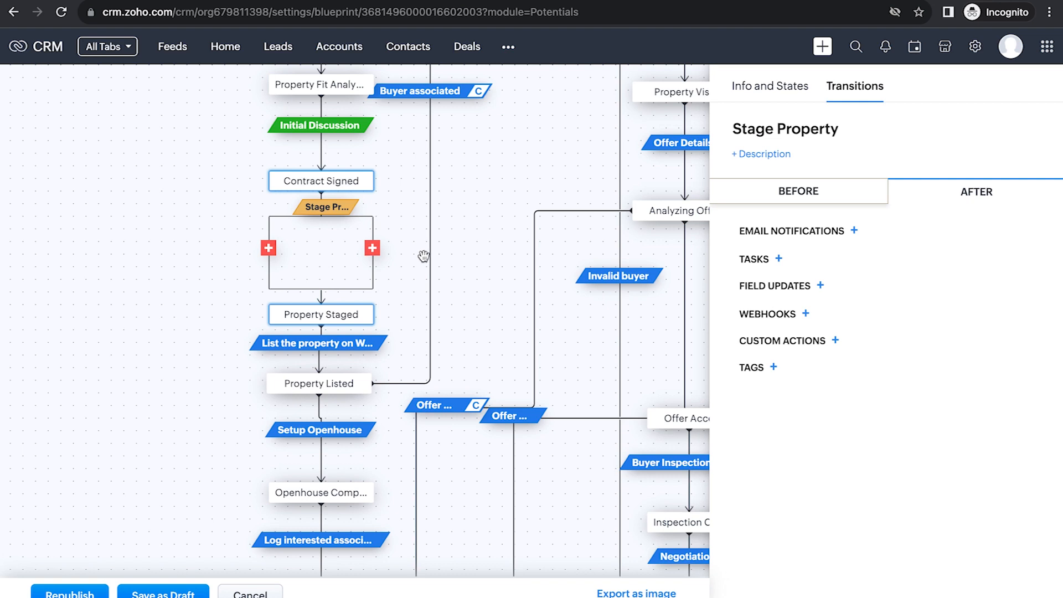
Start a sub-transition on the left branch of the Stage Property block and try naming it "Stage Property".
drag(424, 255, 422, 178)
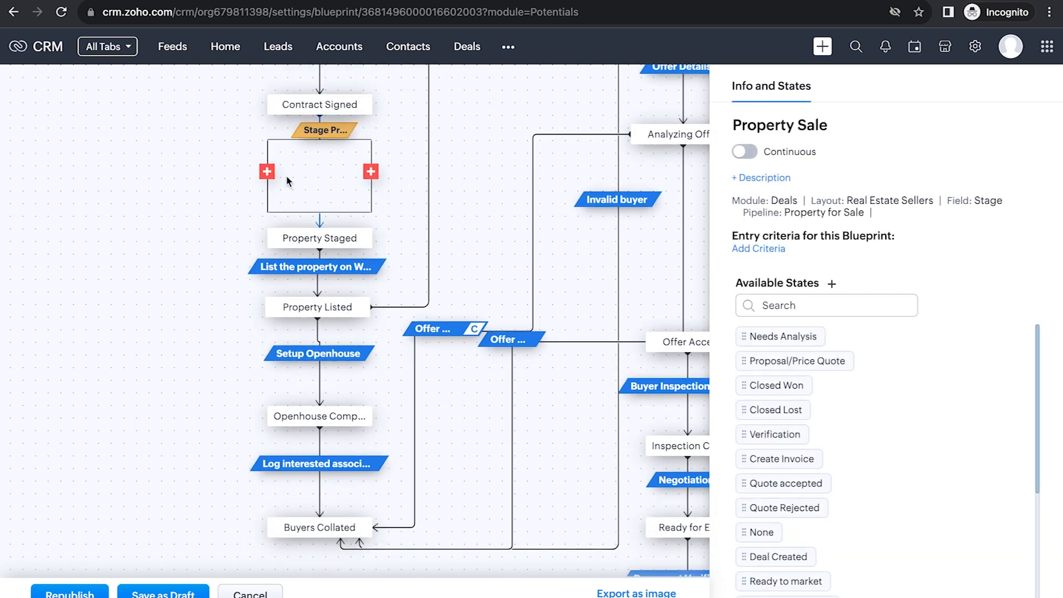
click(267, 173)
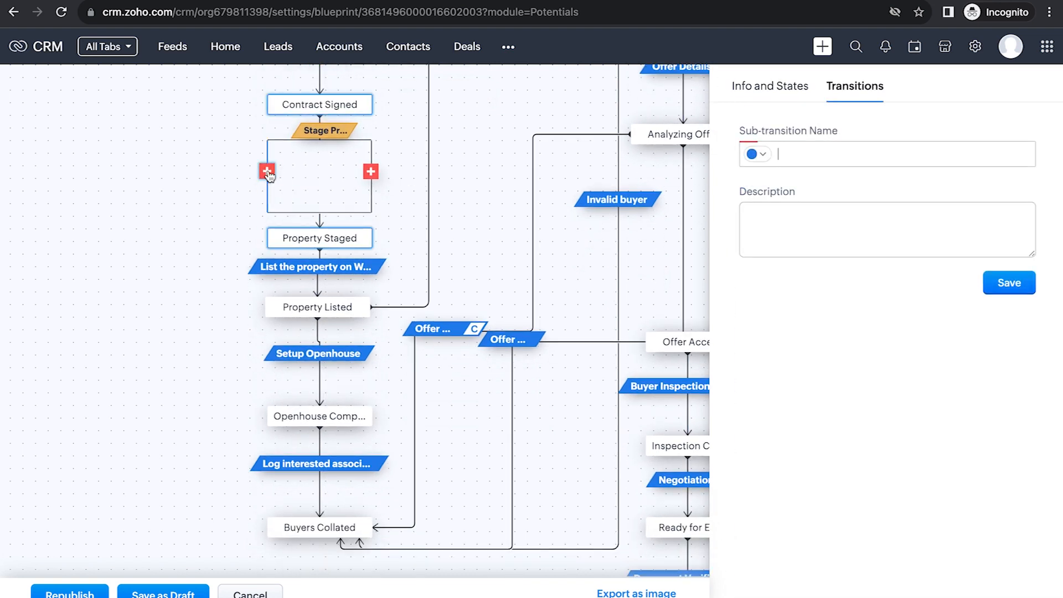
click(808, 153)
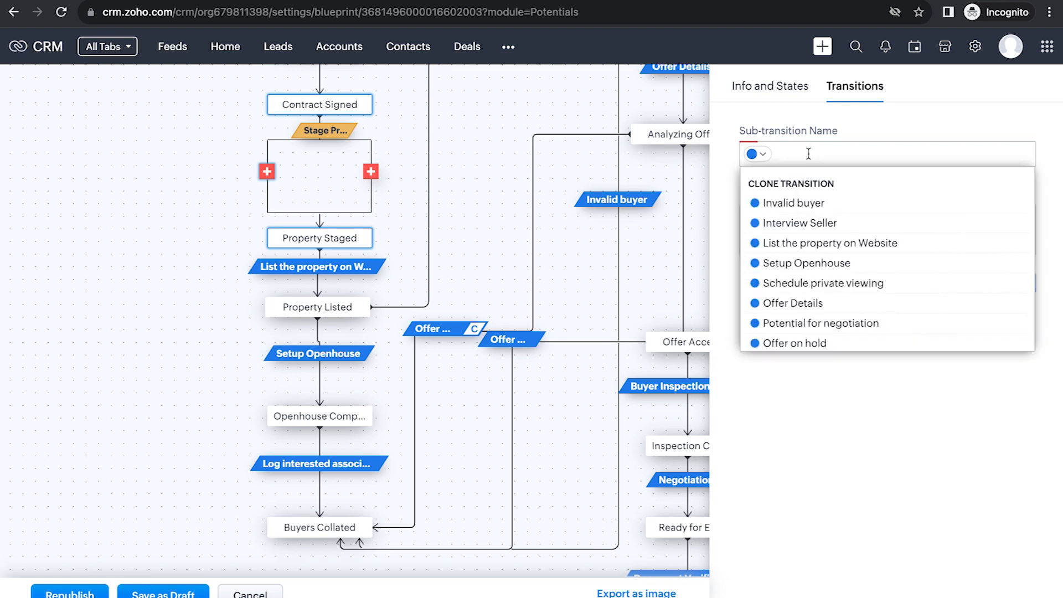
text(Stage)
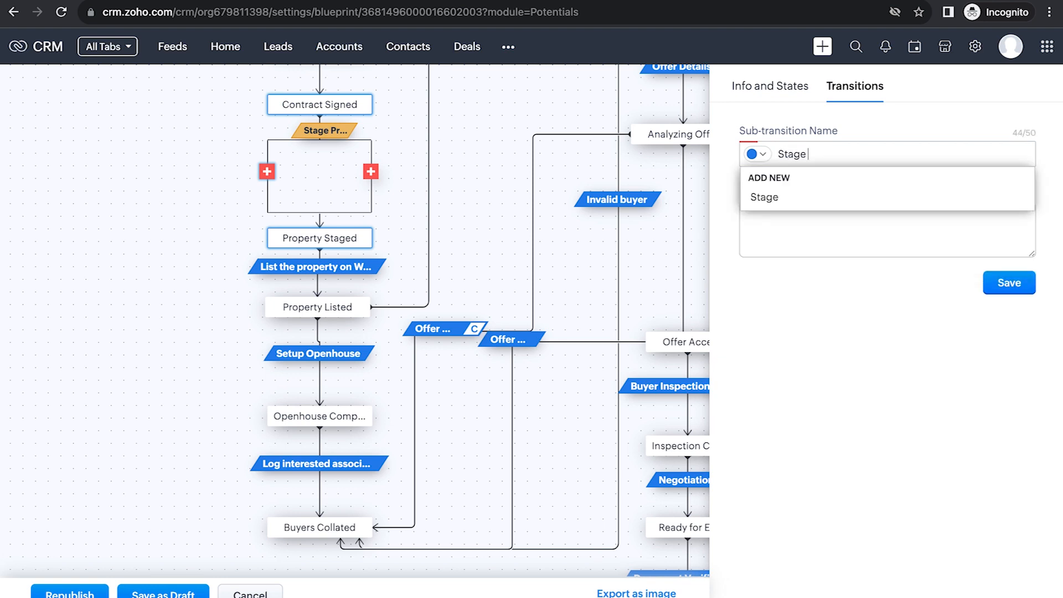
text( Property)
click(802, 197)
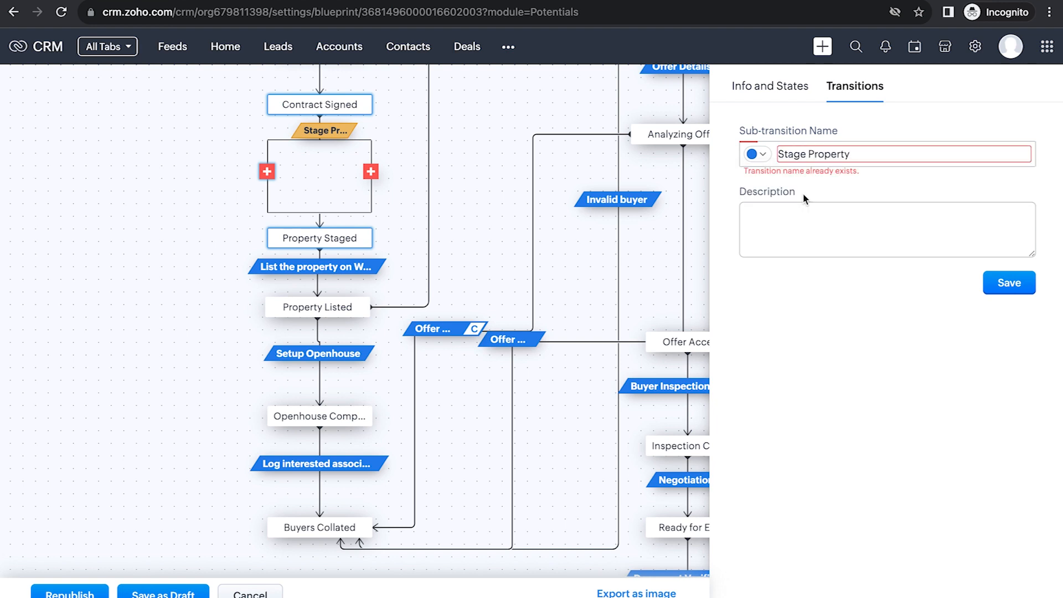
Rename the new sub-transition "Staging Property" and save it.
click(851, 157)
key(BackSpace)
key(BackSpace)
key(BackSpace)
key(BackSpace)
key(BackSpace)
key(BackSpace)
key(BackSpace)
key(BackSpace)
key(BackSpace)
key(BackSpace)
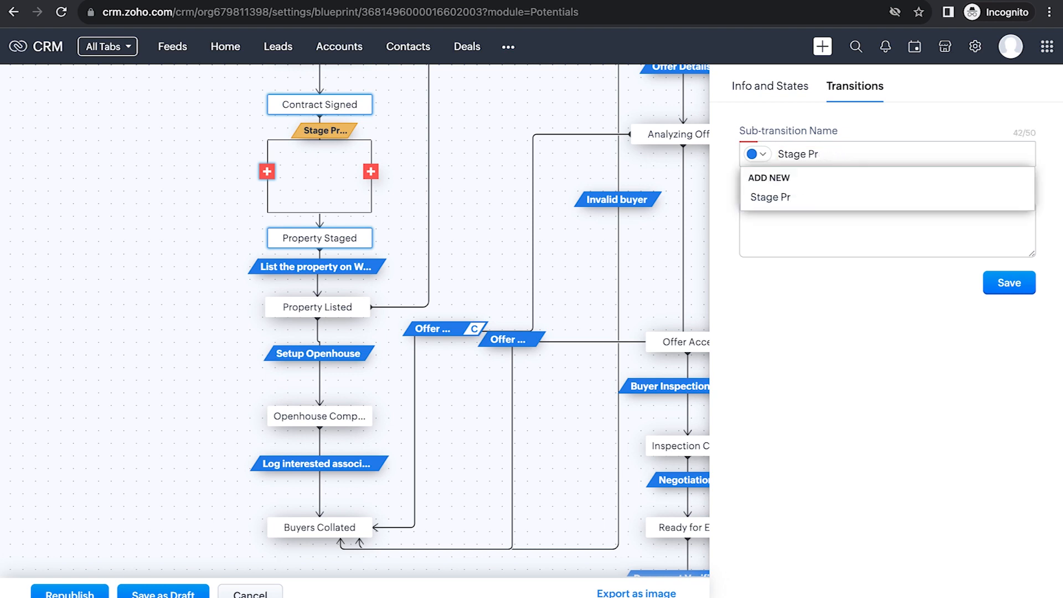
text(ing Property)
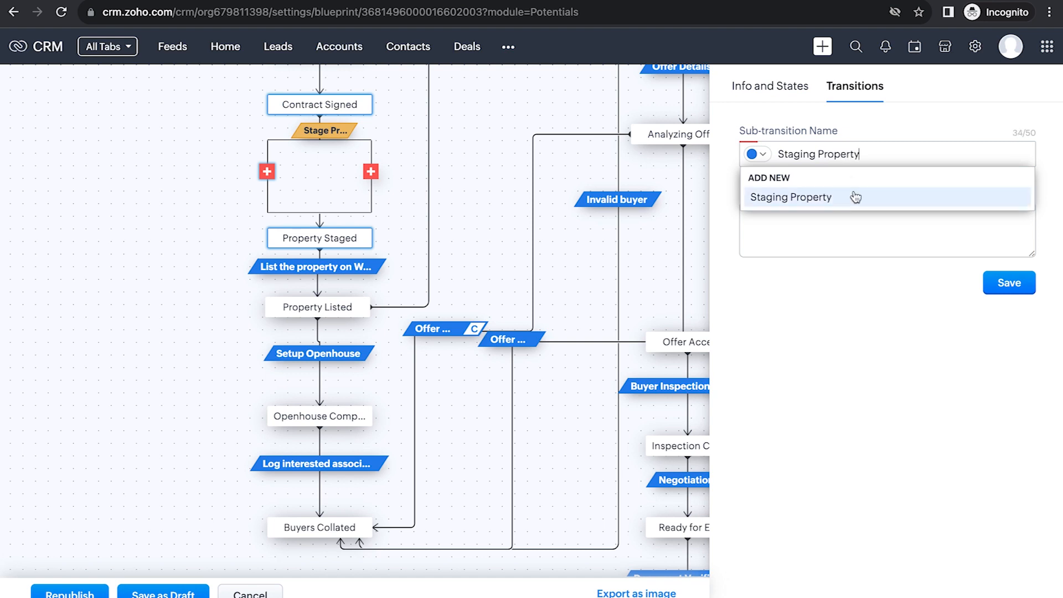
click(855, 198)
click(1021, 285)
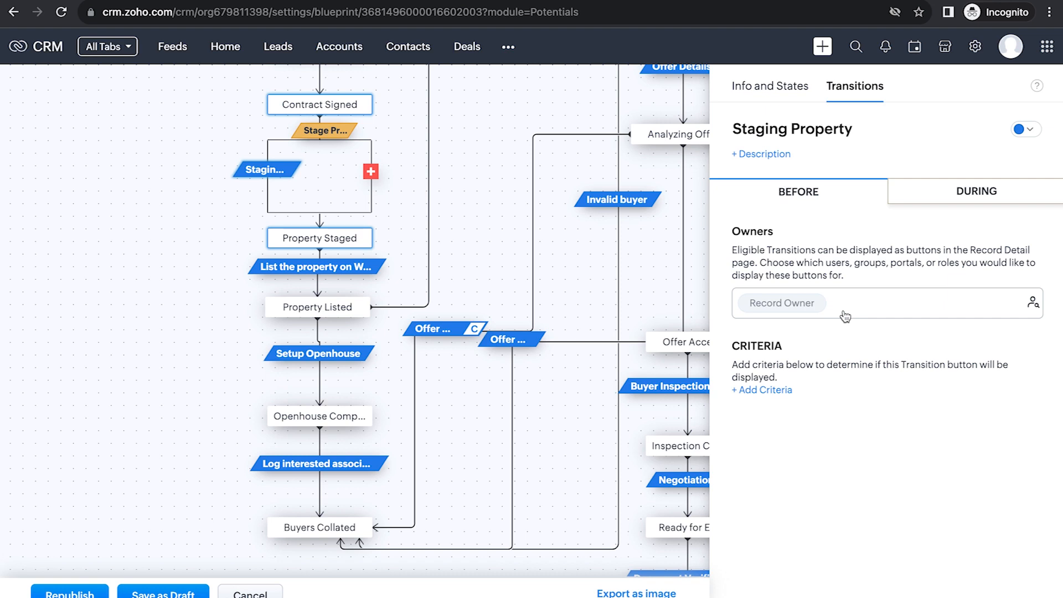
View the users available as owners for the Staging Property sub-transition without changing the selection.
click(865, 301)
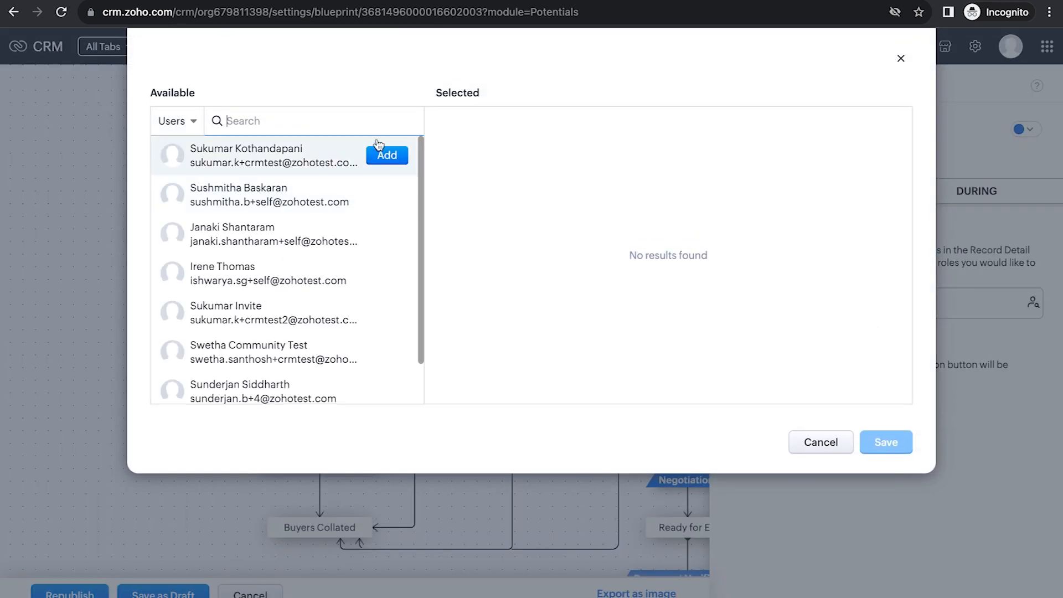
click(837, 449)
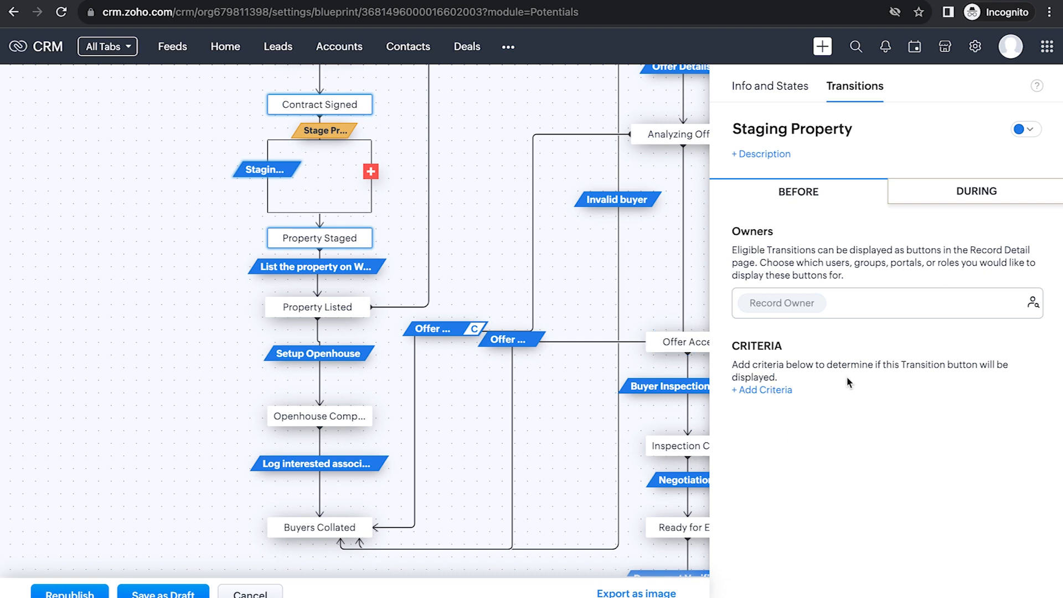
Add Quotes with the Real Estate Sellers layout as an associated item in Staging Property's During settings.
click(939, 205)
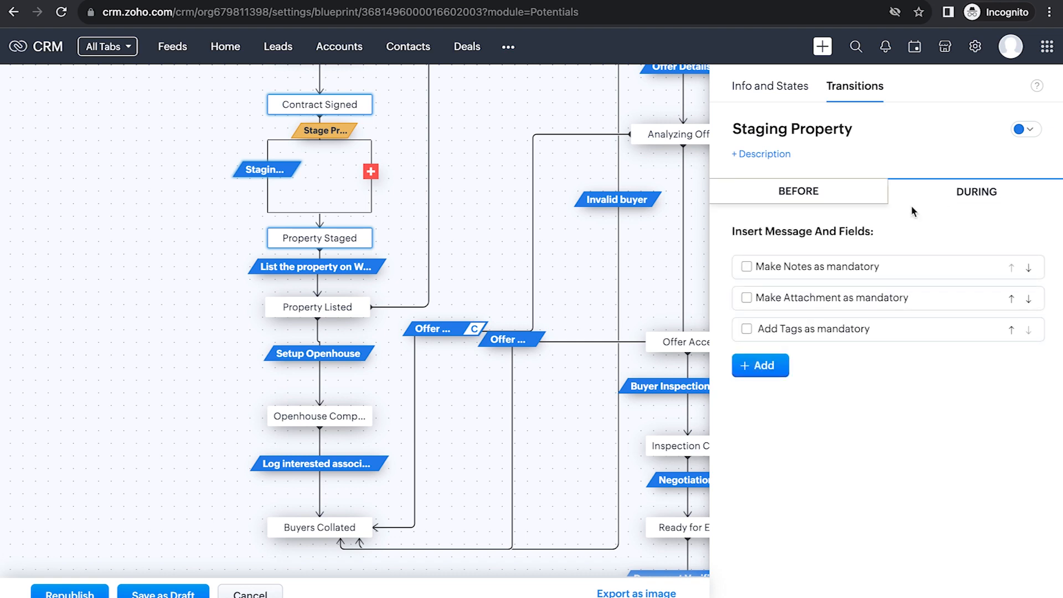
click(774, 374)
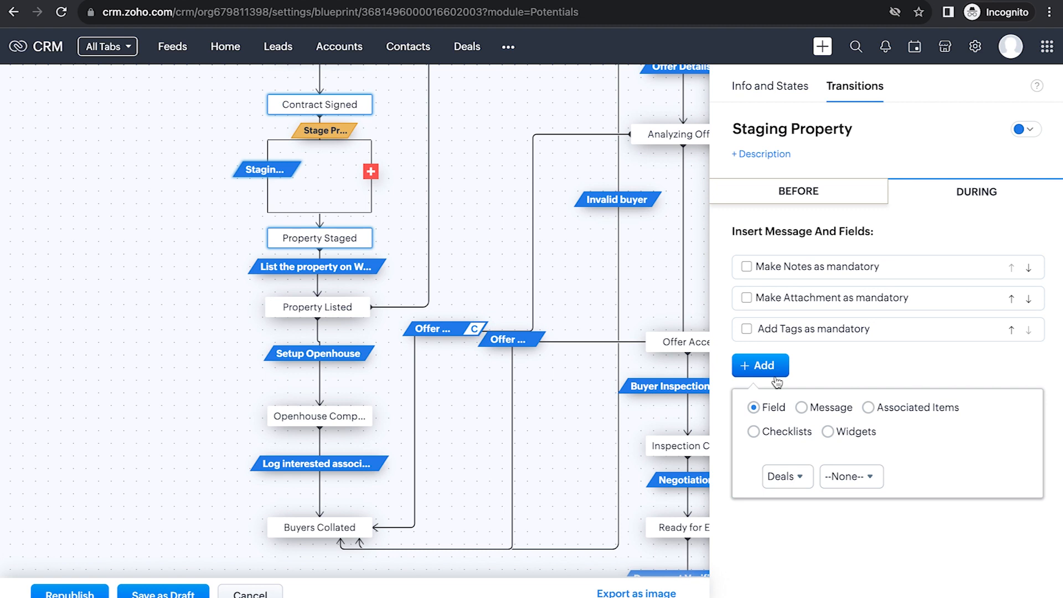
click(919, 412)
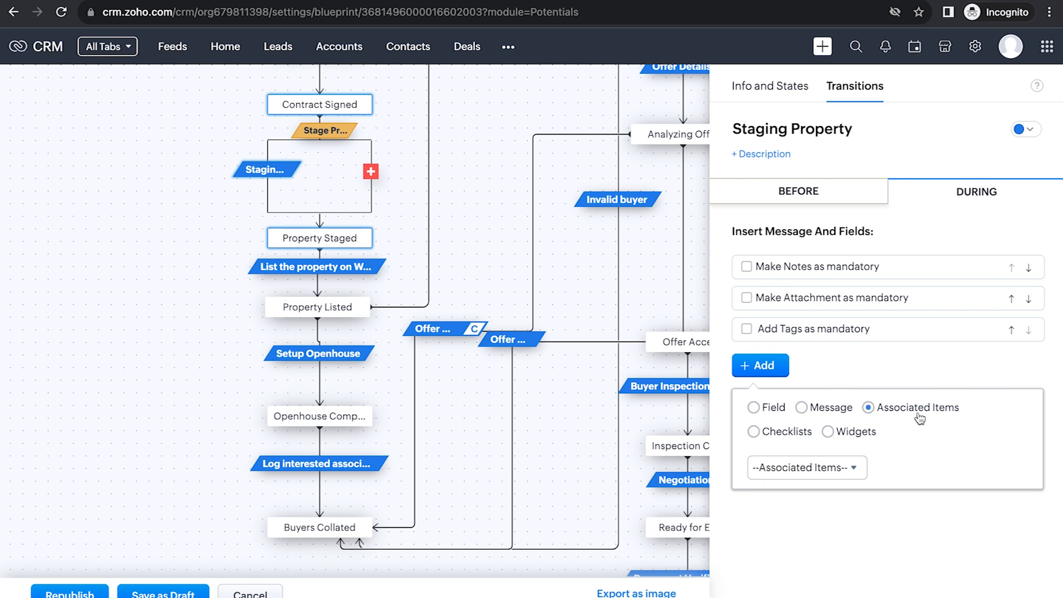
click(818, 465)
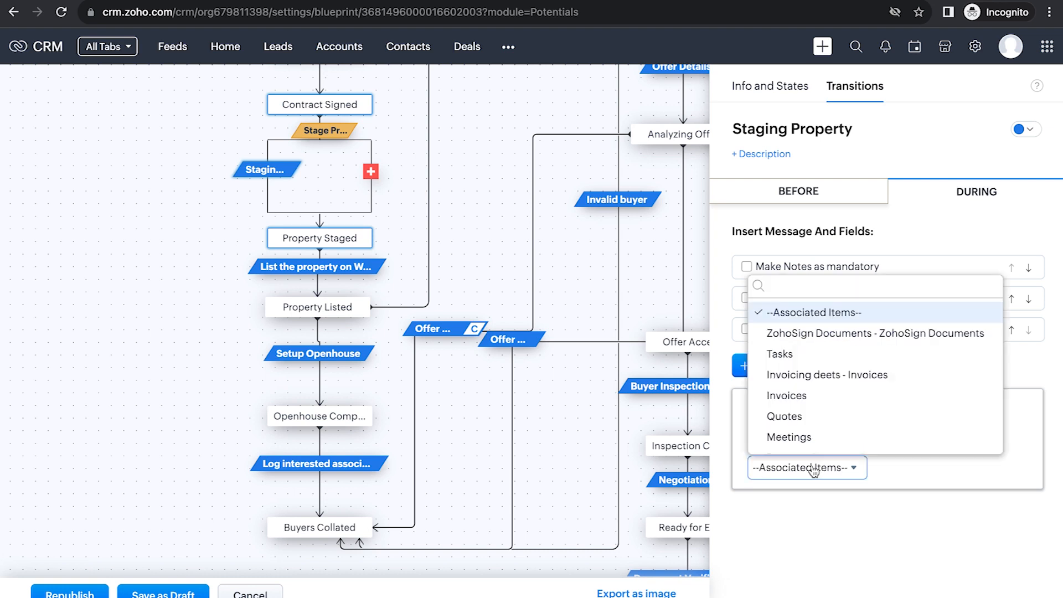
click(822, 416)
click(844, 473)
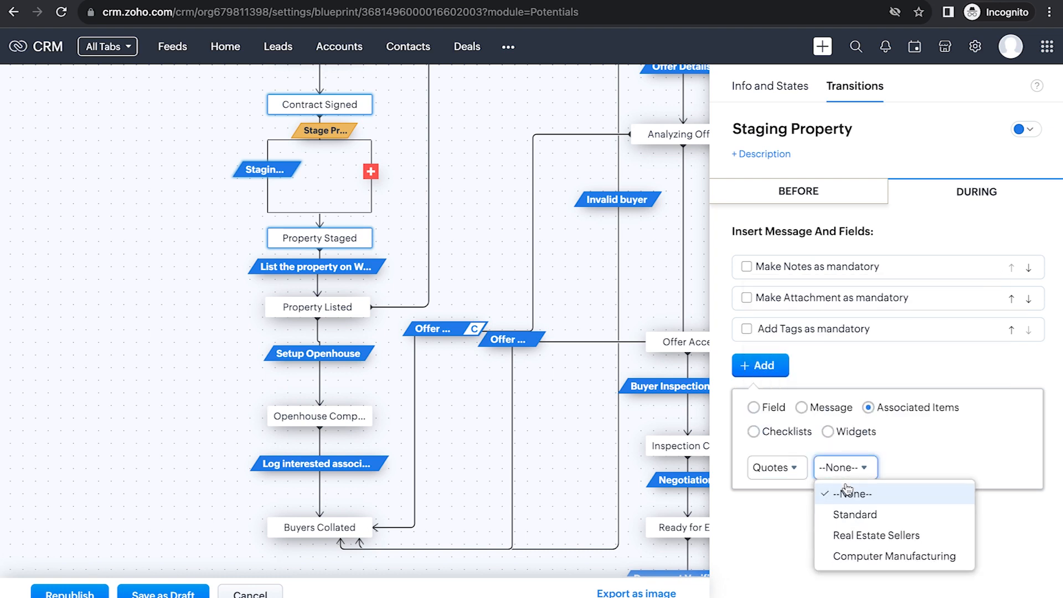
click(869, 537)
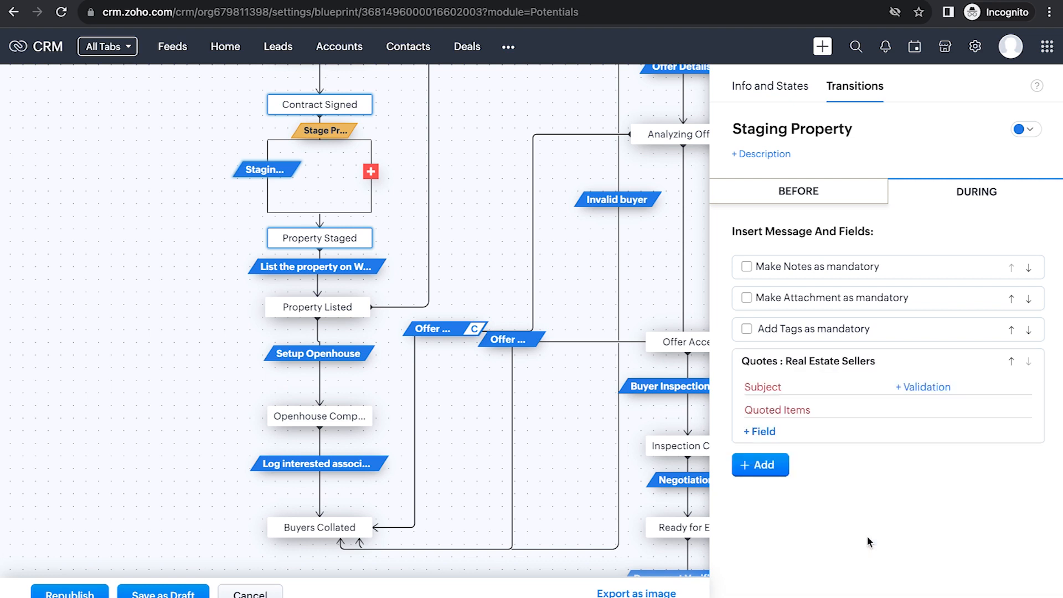
Include the Quote Stage field in the Quotes associated item of Staging Property.
click(762, 431)
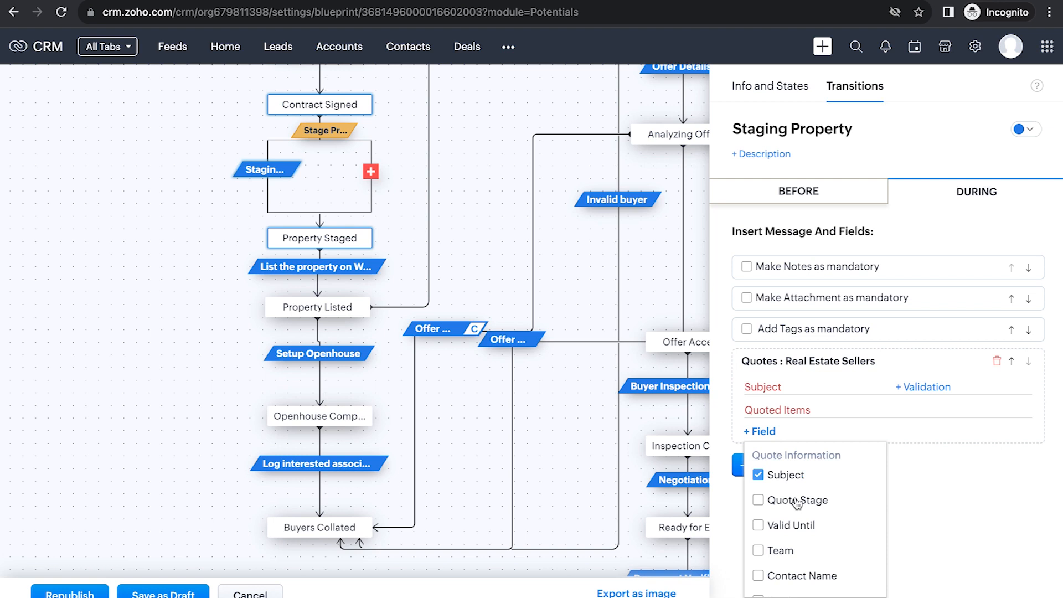
scroll(797, 503, down, 1)
click(808, 479)
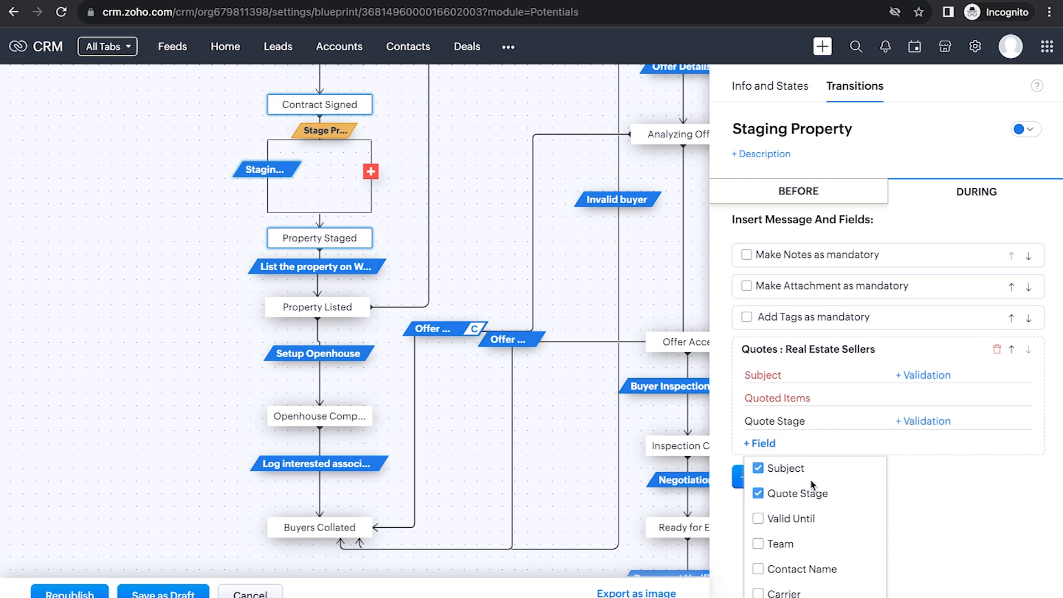
Add the Billing Street, Shipping Street, Billing City, Shipping City and Billing State fields to the Quotes item.
scroll(801, 518, down, 1)
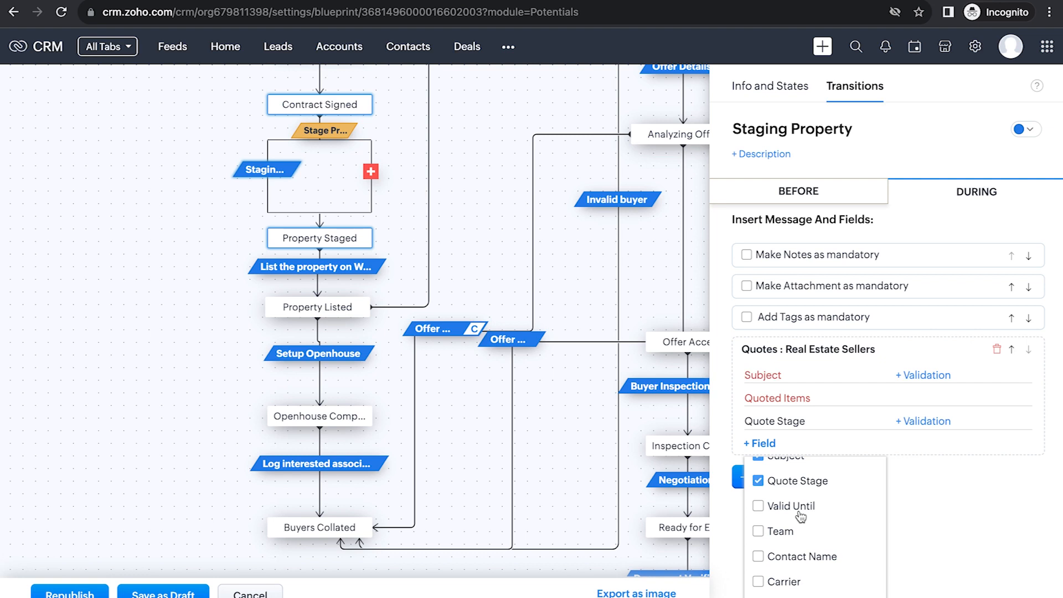
scroll(800, 516, down, 3)
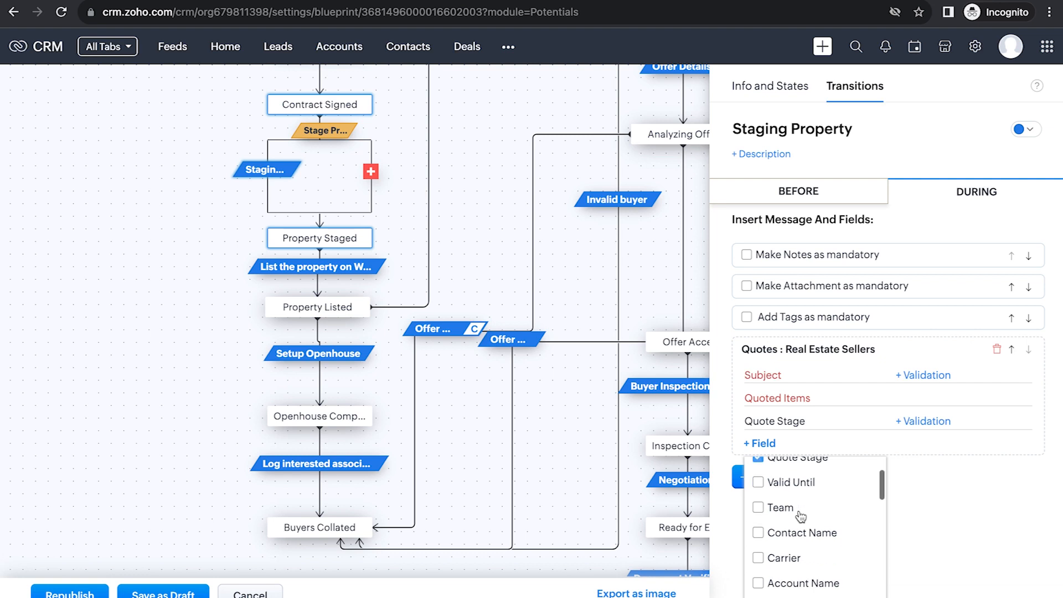
scroll(845, 523, down, 3)
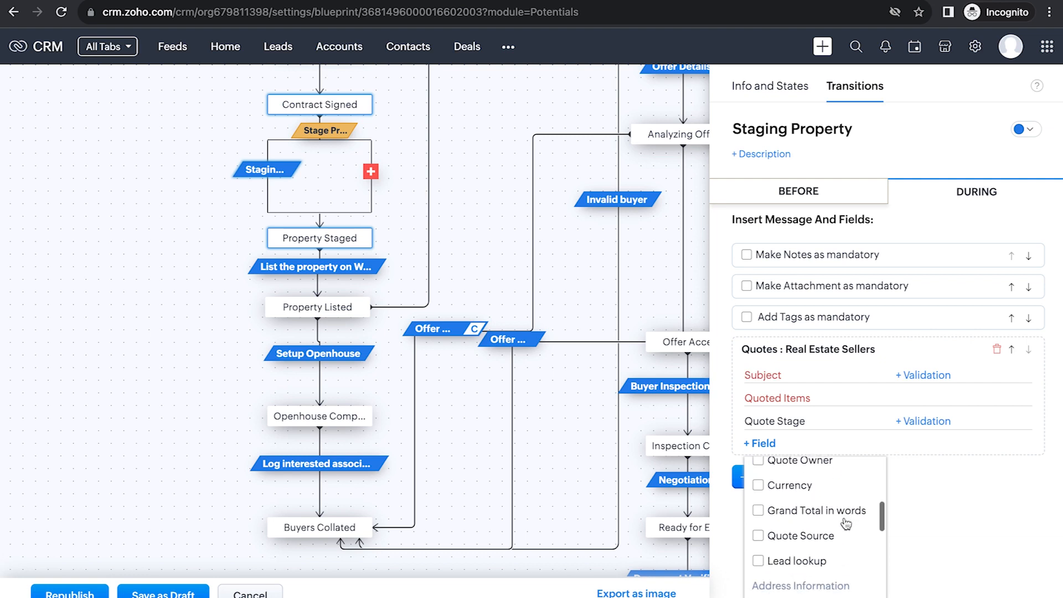
scroll(846, 523, up, 1)
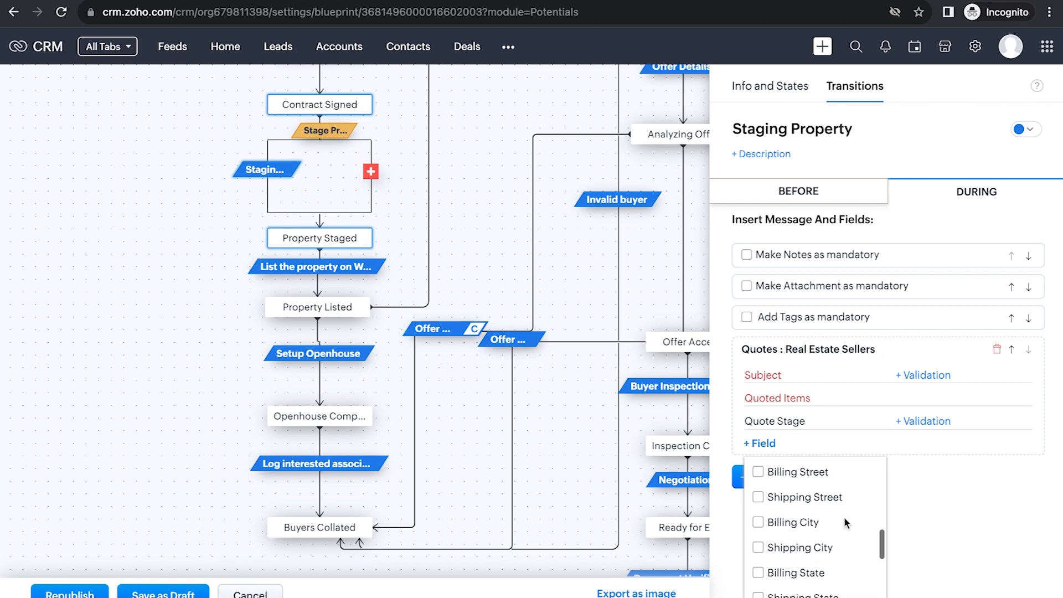
click(825, 477)
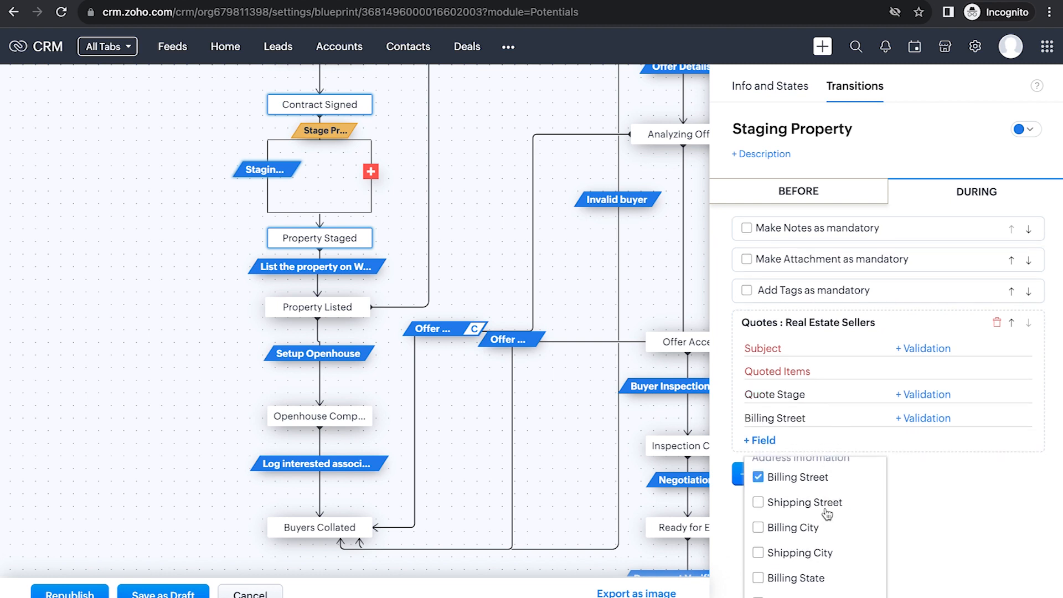
click(820, 509)
click(805, 530)
click(800, 554)
scroll(800, 564, down, 1)
click(808, 540)
scroll(808, 542, down, 2)
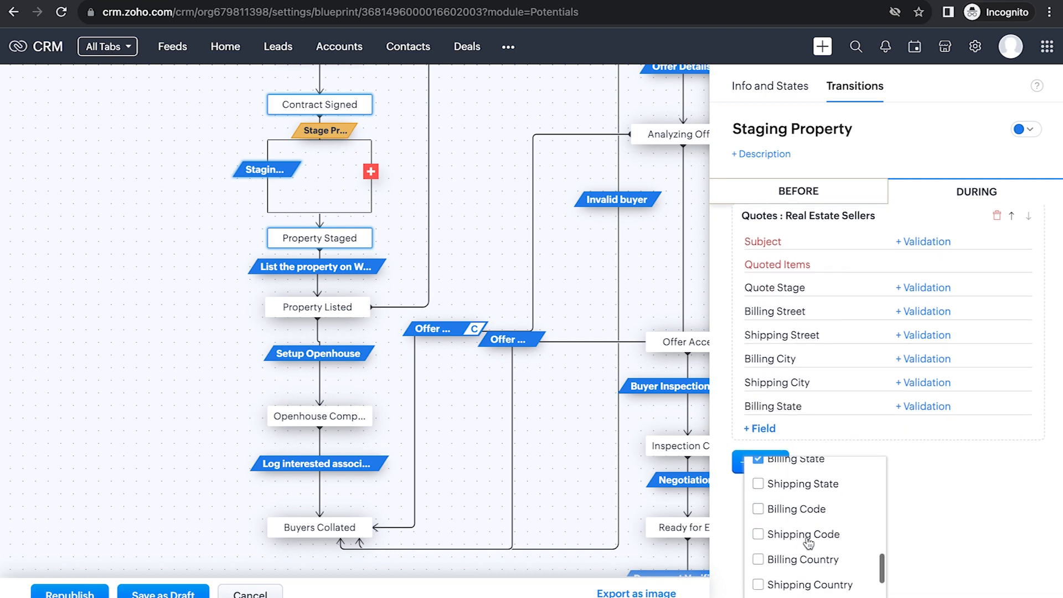
Add the Billing Code, Billing Country and Description fields to the Quotes item, leaving Shipping State out.
click(823, 487)
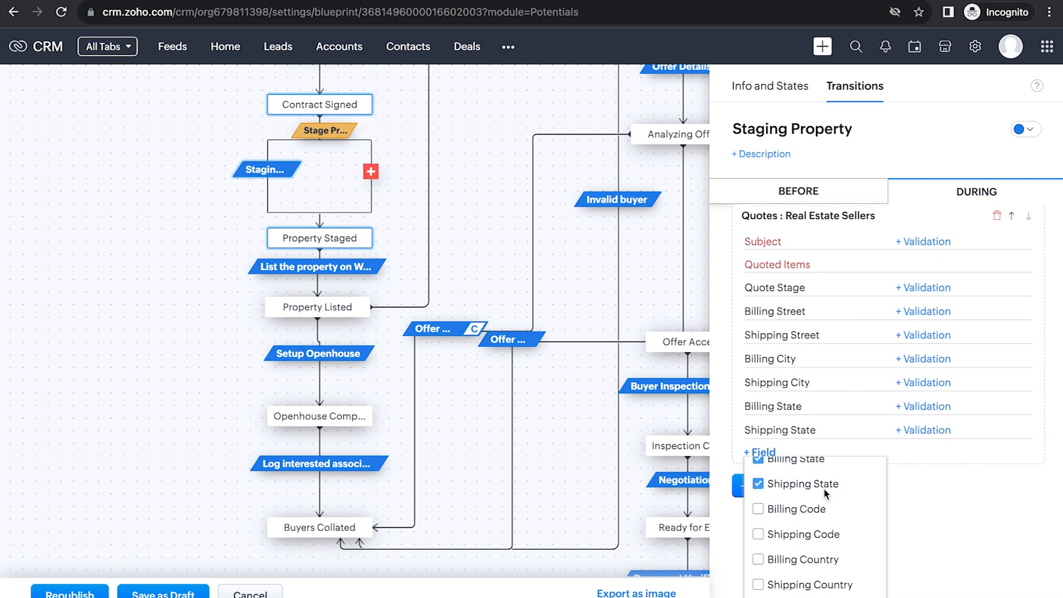
click(825, 488)
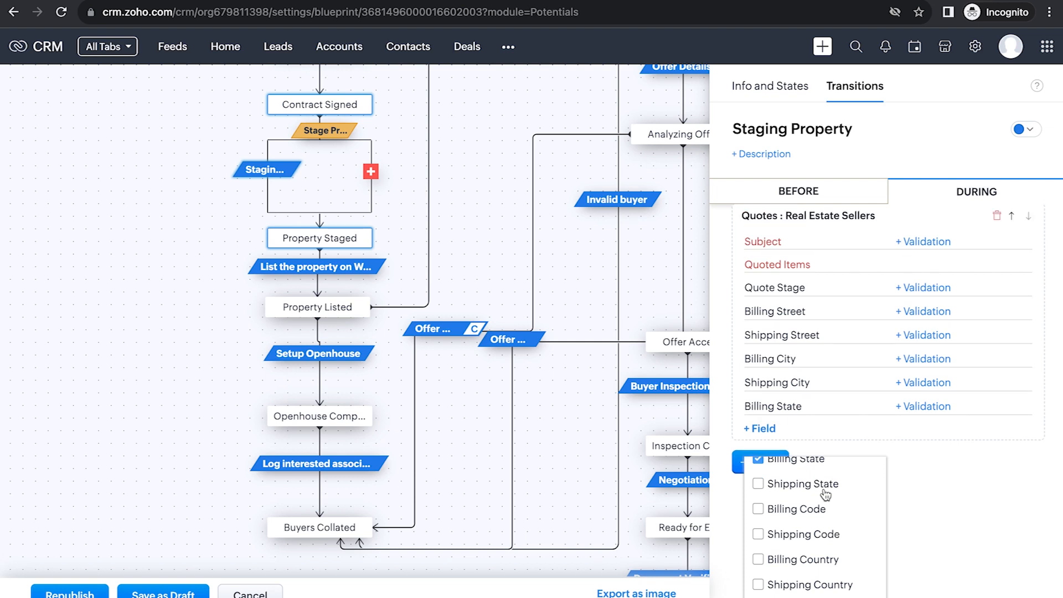
click(814, 510)
click(813, 560)
scroll(813, 565, down, 3)
click(817, 552)
click(966, 501)
Add the Deals field Staging Services to Staging Property's During settings, below the Quotes item.
scroll(896, 394, up, 4)
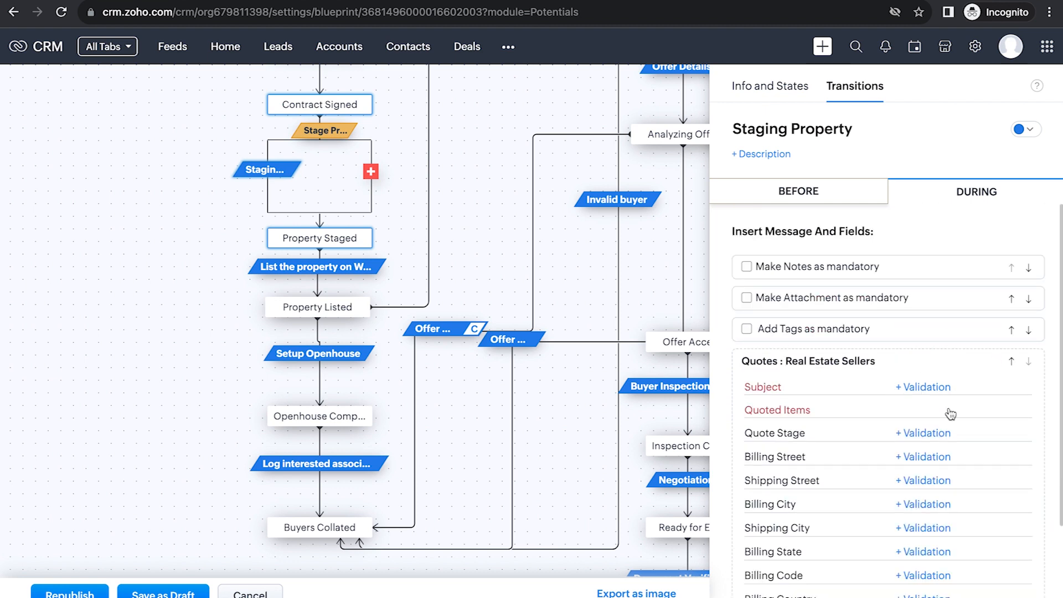
scroll(873, 480, down, 3)
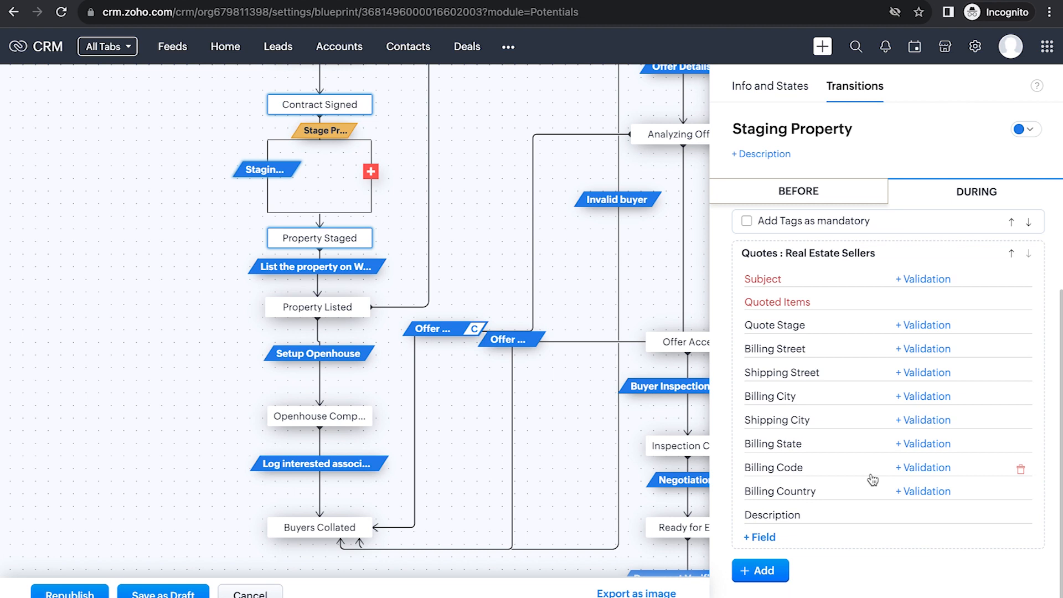
scroll(871, 422, up, 3)
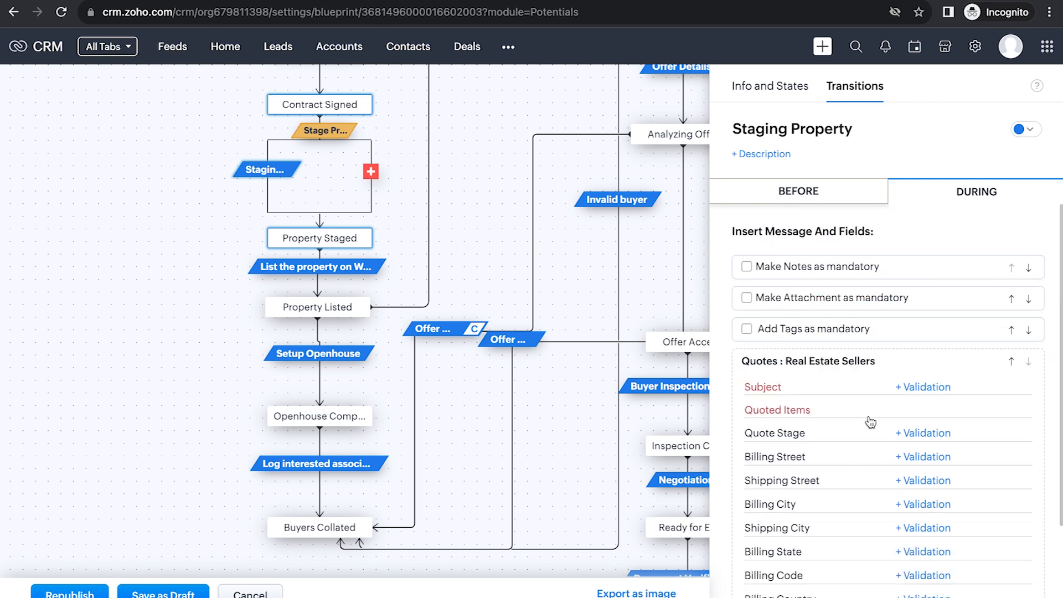
scroll(871, 422, down, 3)
click(767, 573)
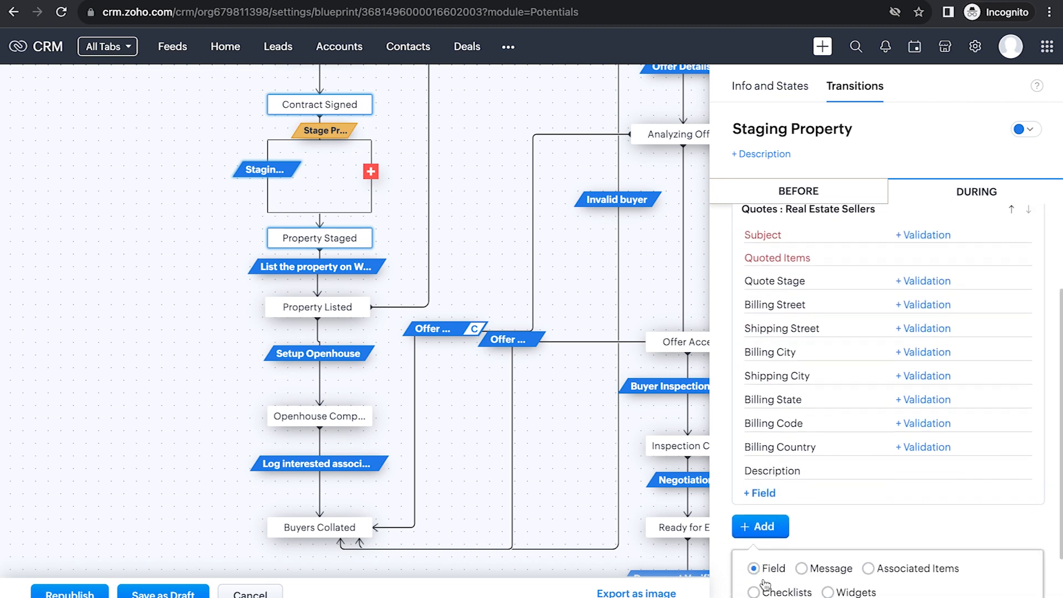
click(849, 575)
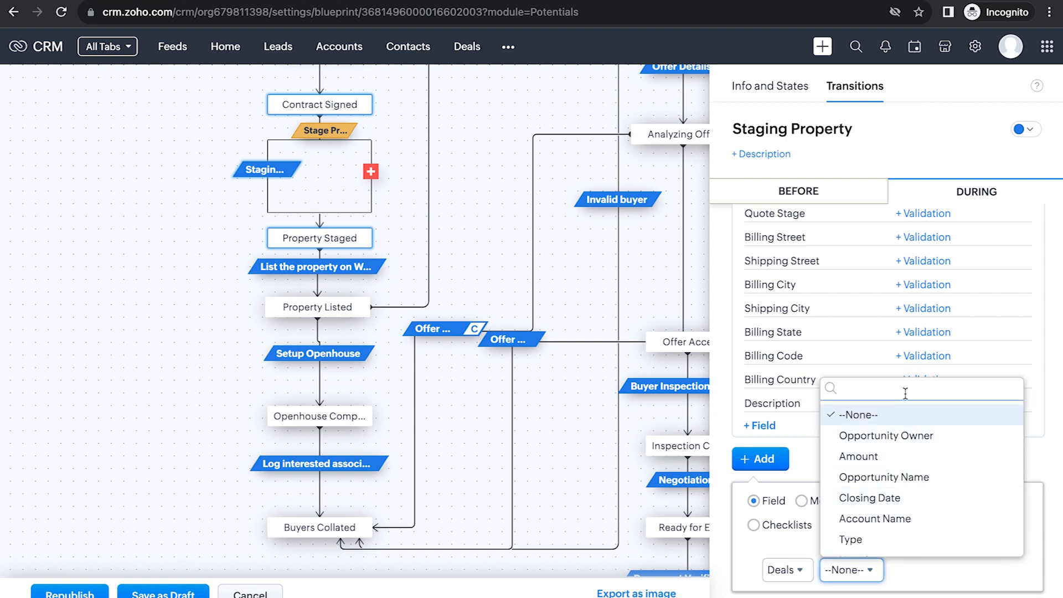
text(stag)
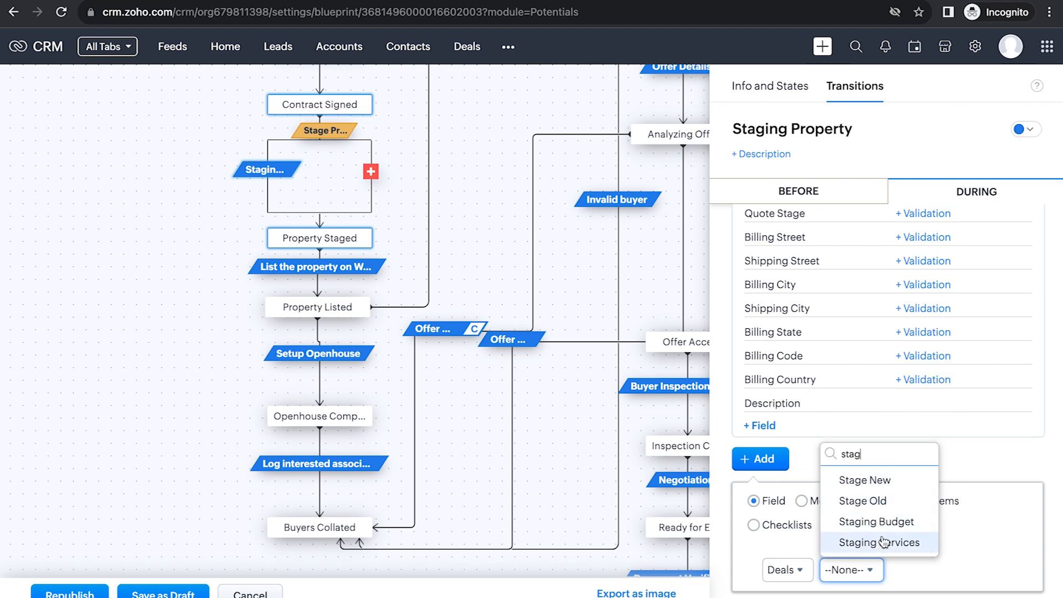
click(884, 540)
Add the Deals fields Inventory List and Staging Budget to Staging Property's During settings.
click(774, 493)
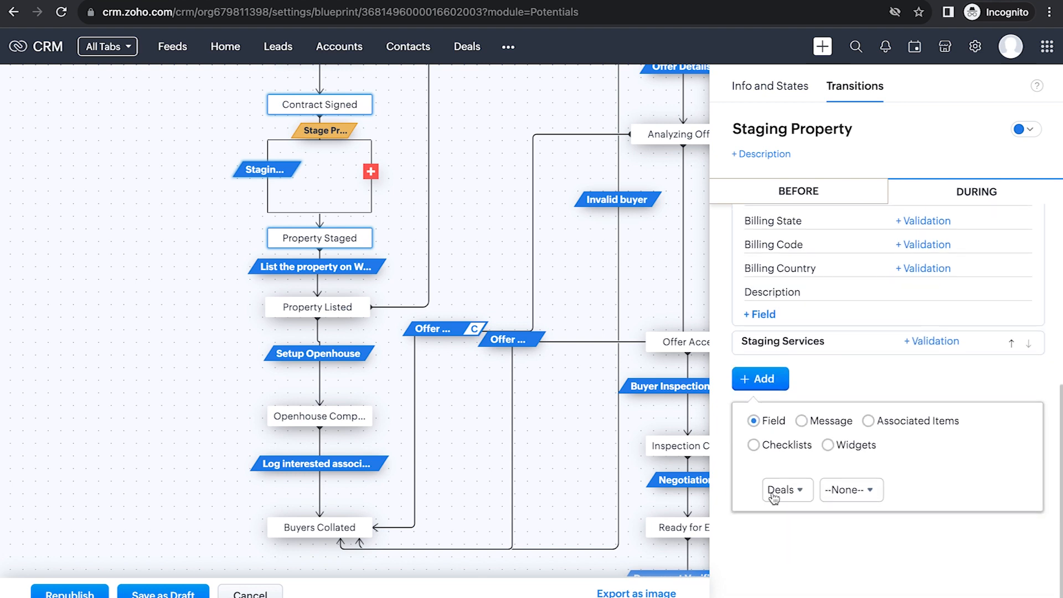
click(847, 490)
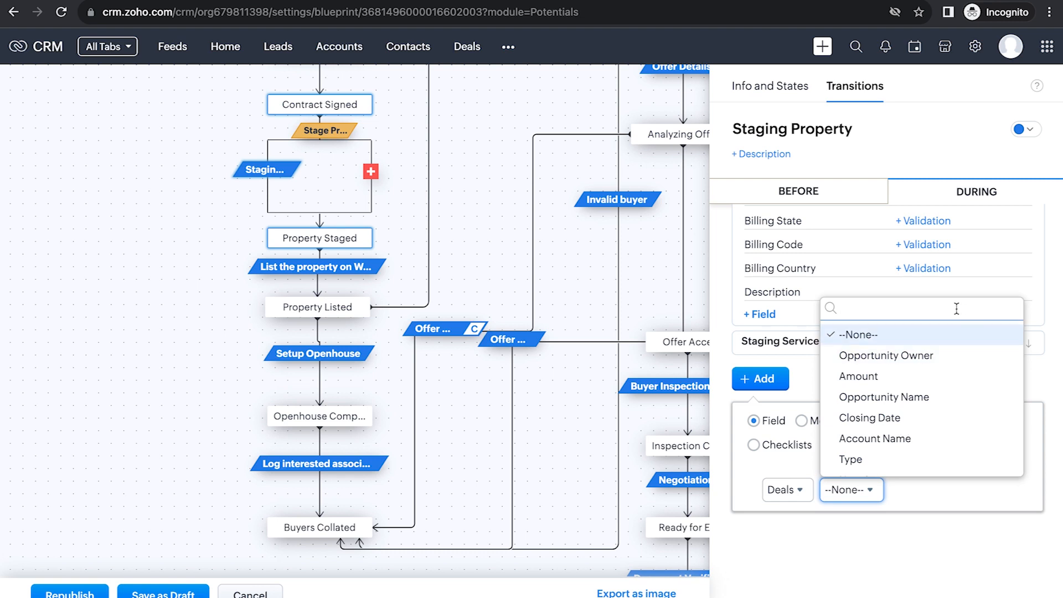
text(inv)
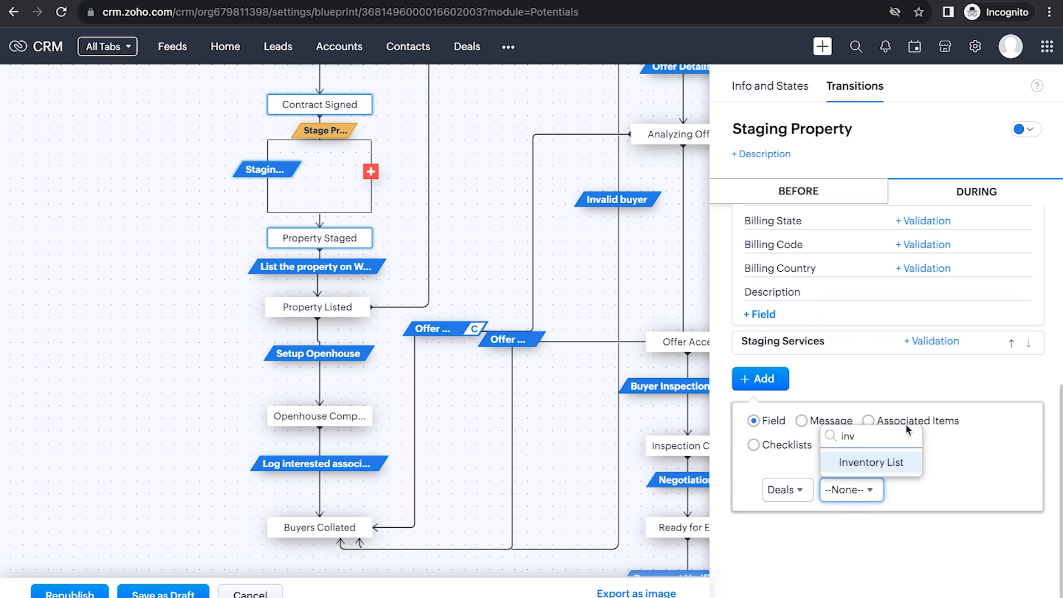
click(890, 460)
click(775, 415)
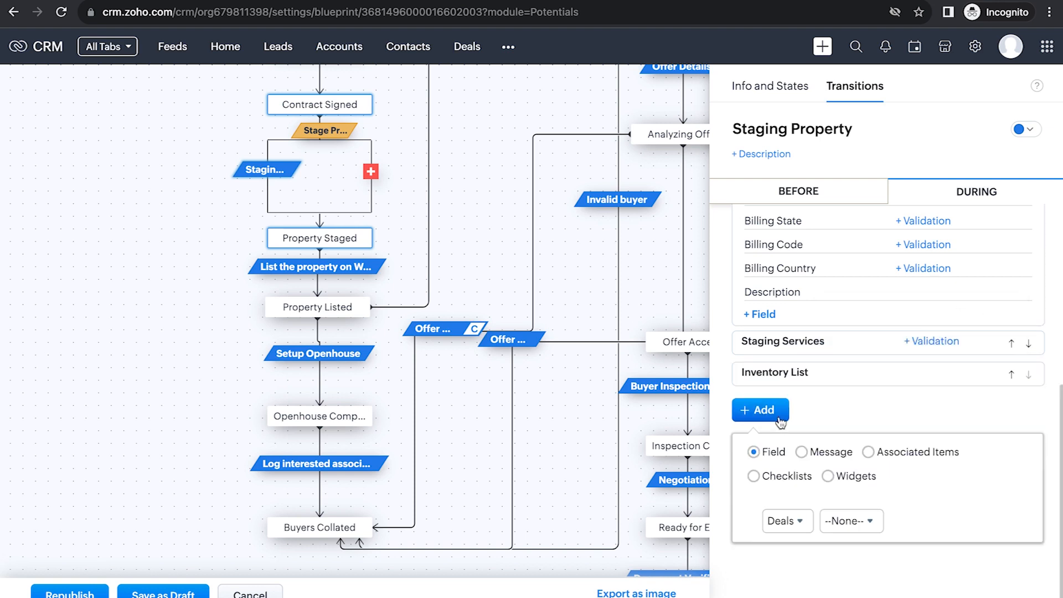
click(857, 519)
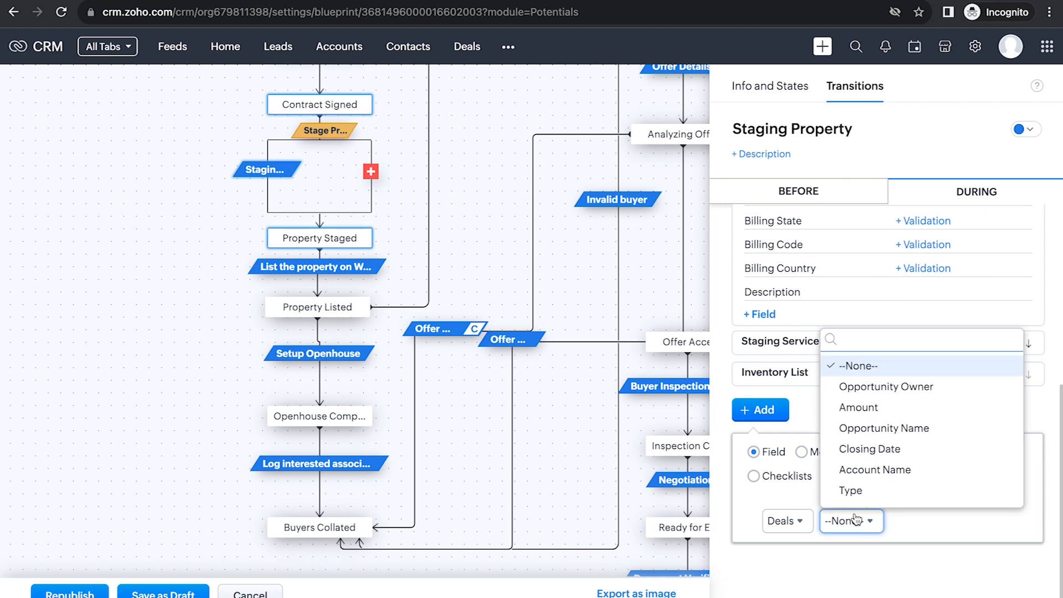
text(sta)
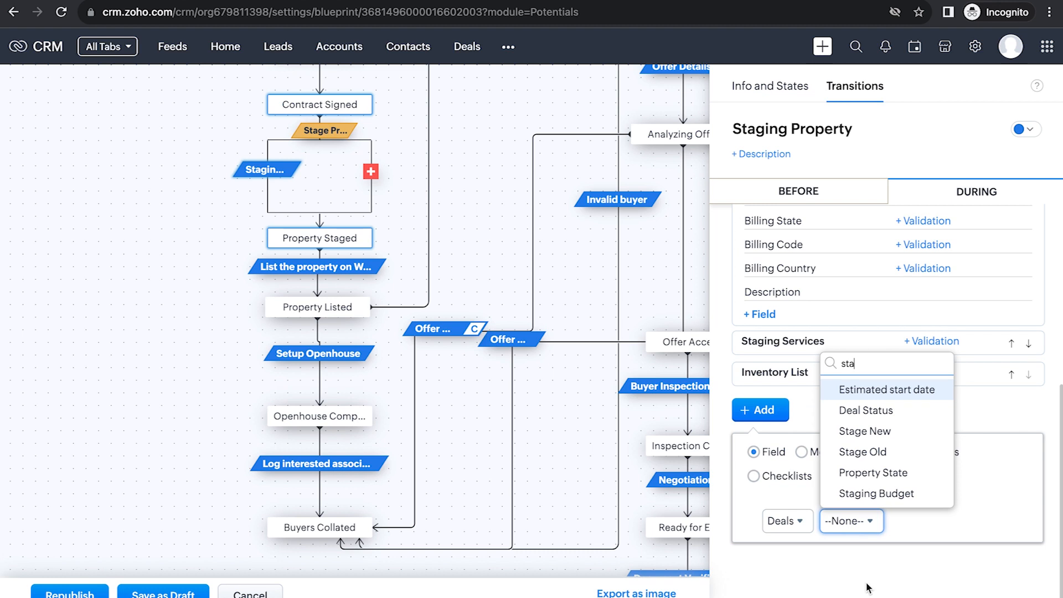
click(910, 493)
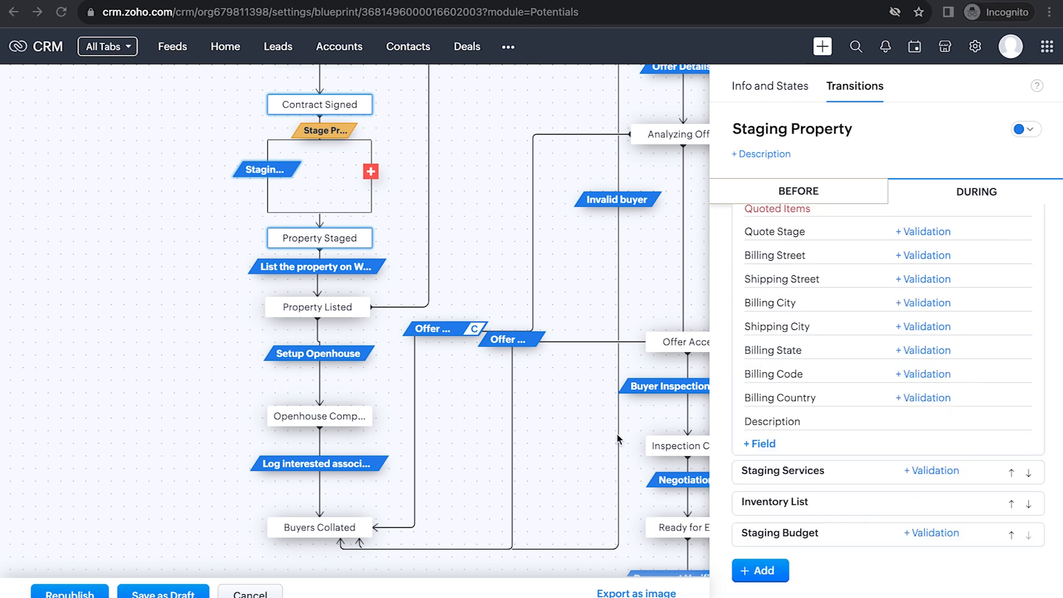
Add a checklist titled Staging Checklist below the Staging Budget field.
click(777, 576)
click(785, 527)
click(796, 561)
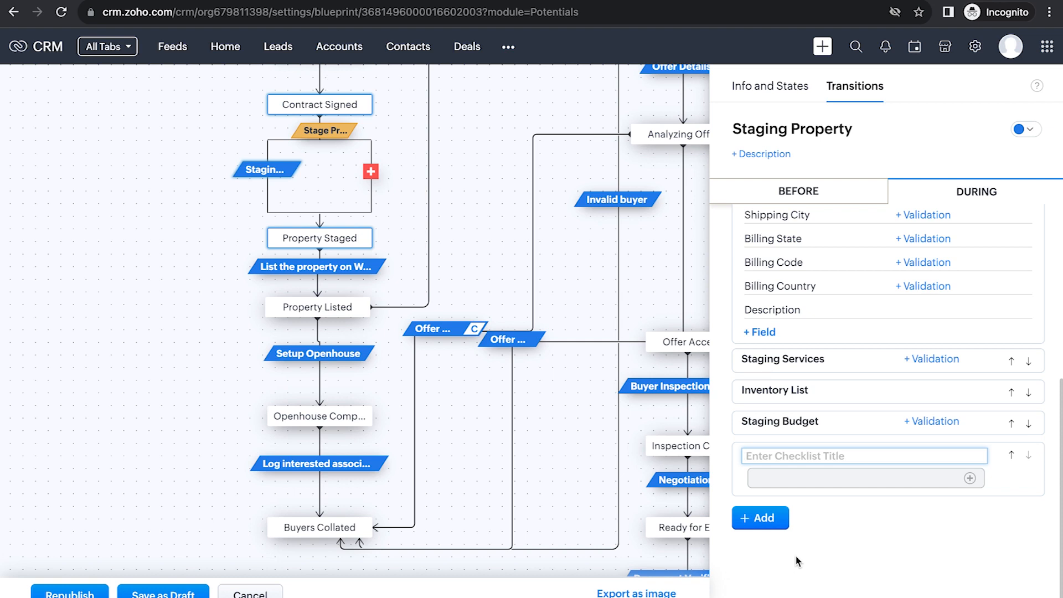
text(Staging)
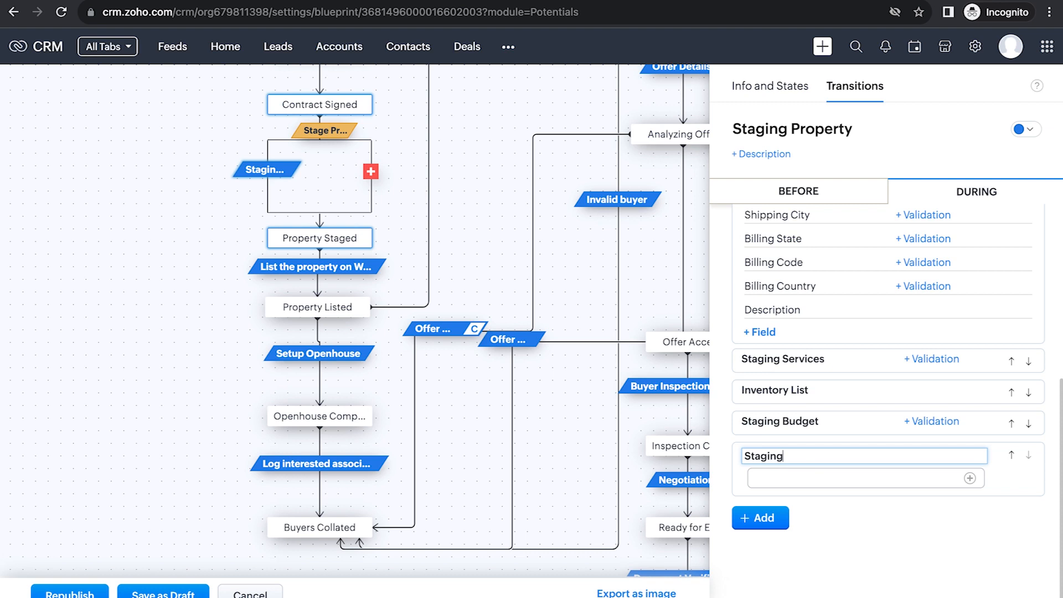
text( Checklist)
Add the items Declutter and Depersonalization and Repair and Maintenance to the Staging Checklist, correcting the spelling of Maintenance.
click(839, 475)
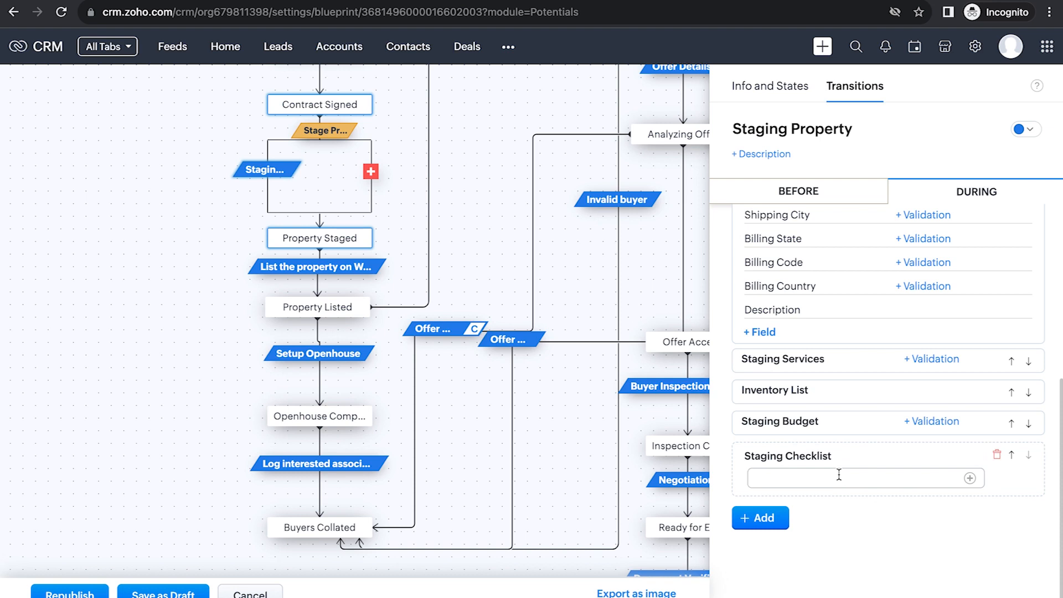
text(Declutter and Depersonalization)
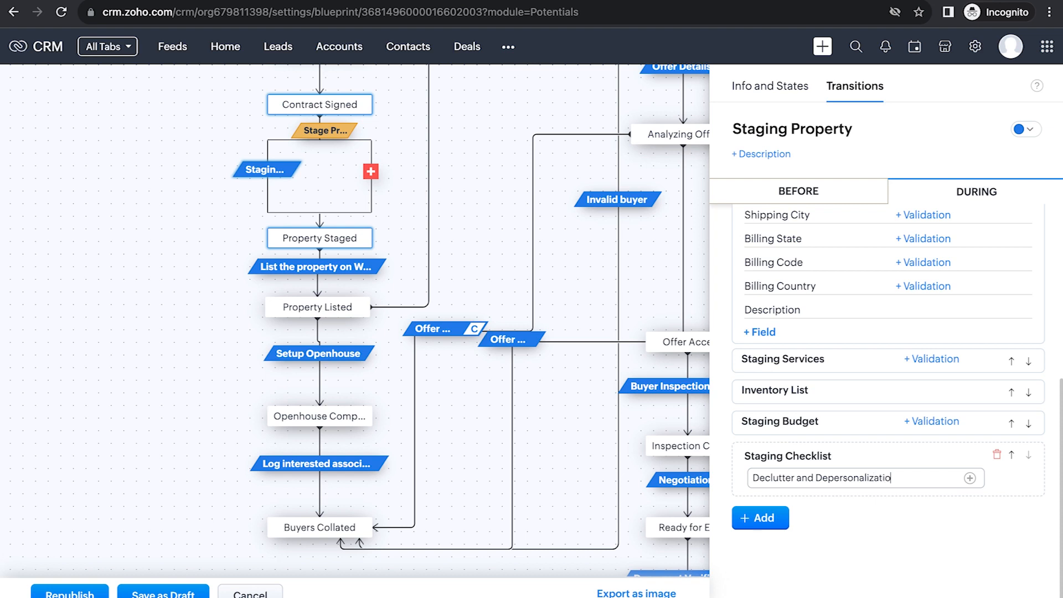
click(971, 479)
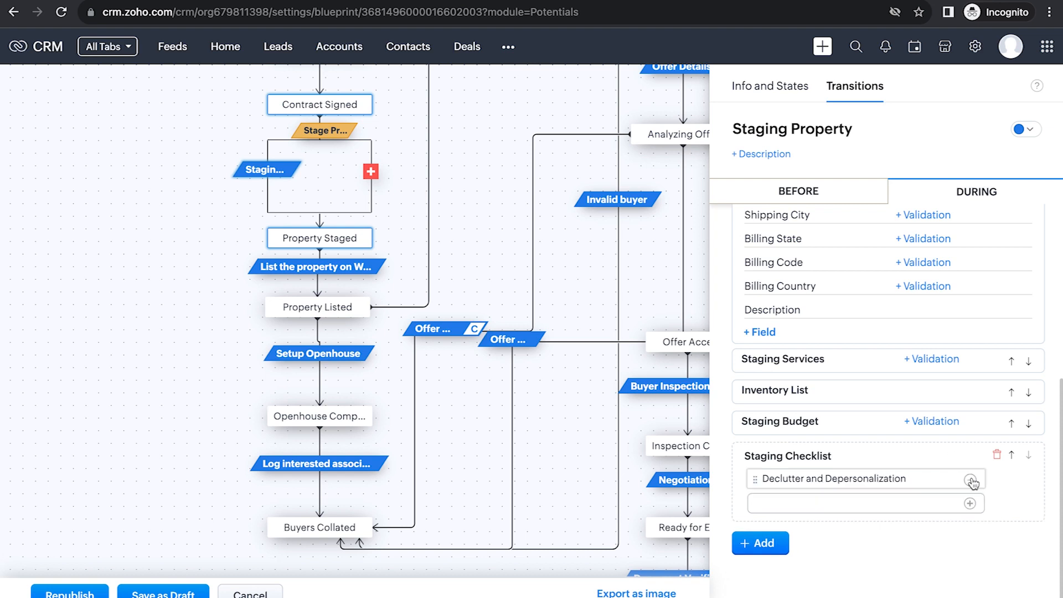
text(Repair and Maintenence)
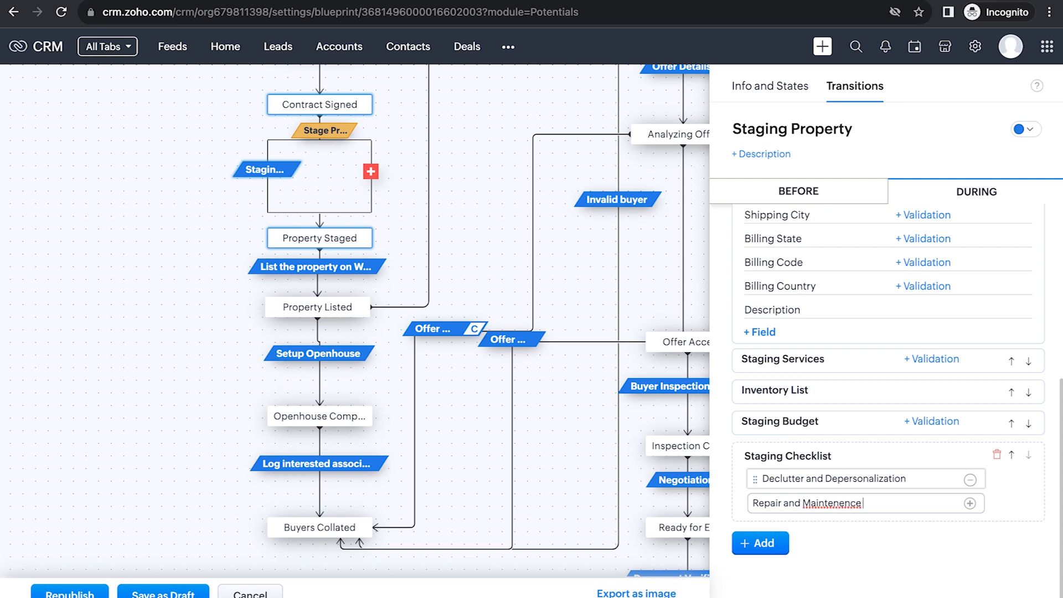
right_click(849, 507)
click(894, 346)
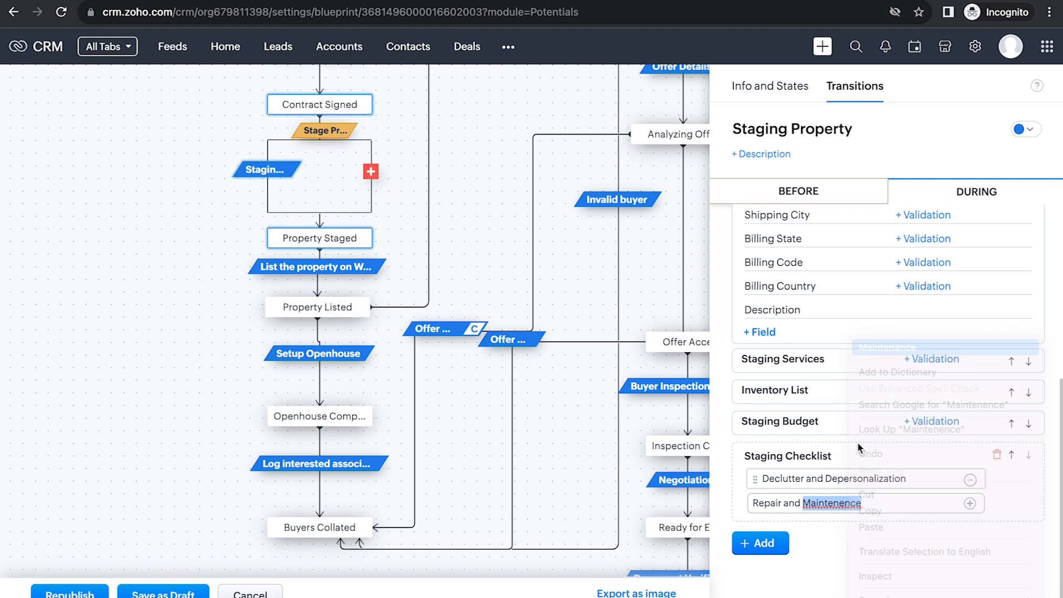
click(969, 503)
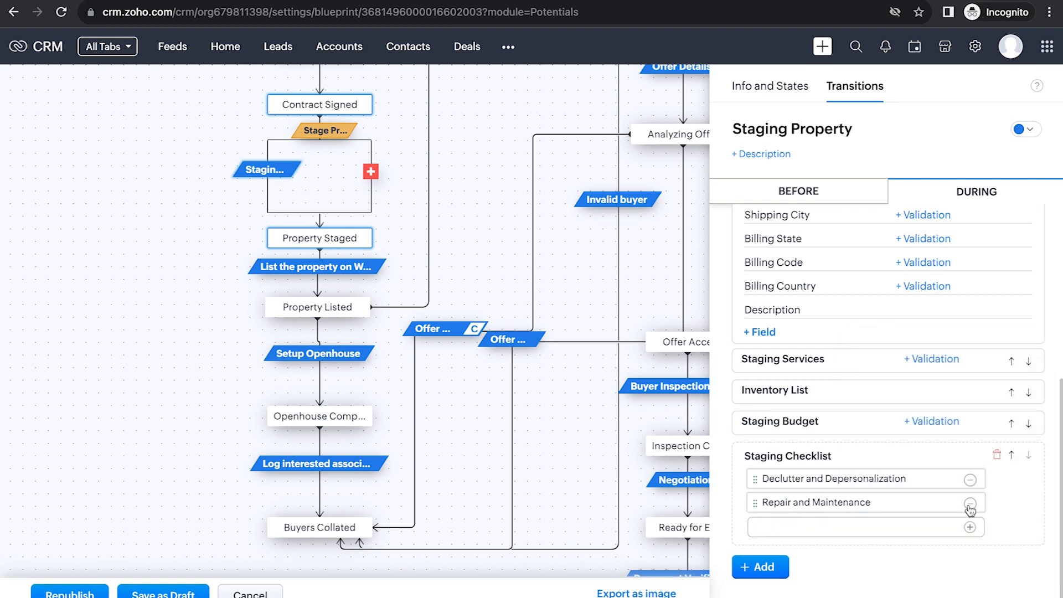
Add the item Painting and Touchups to the Staging Checklist.
text(I)
text(Painting)
text( and Tou)
text(chups)
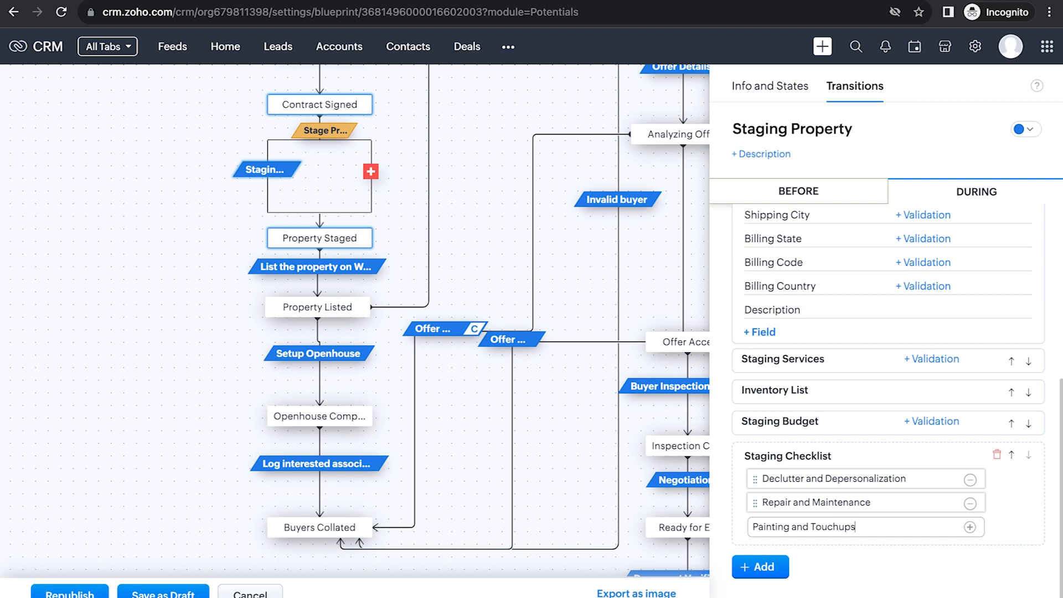
click(970, 527)
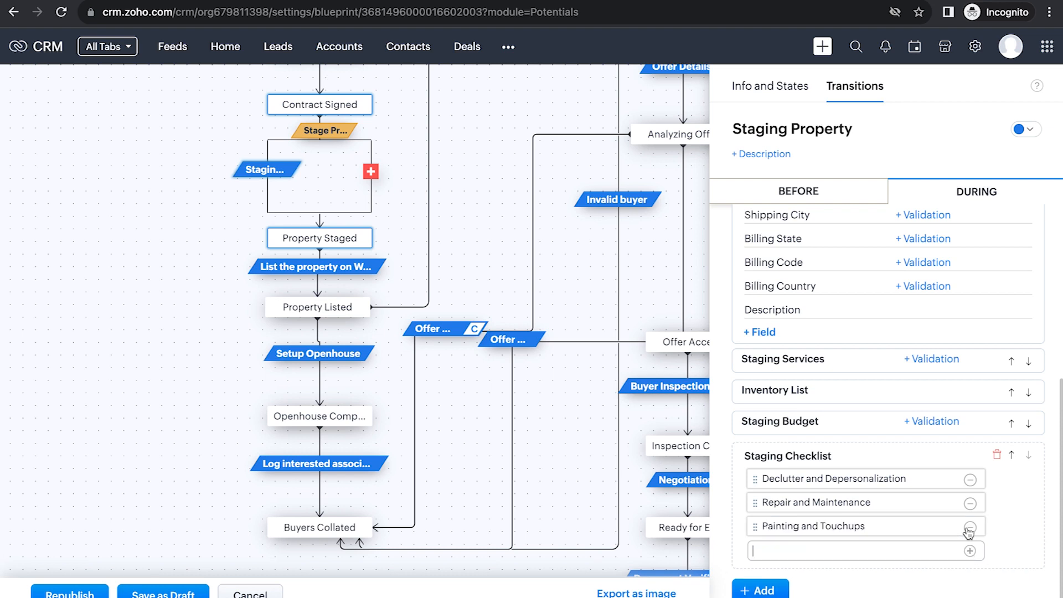
Add the item Furniture Placement to the Staging Checklist.
text(Furni)
text(i)
text(ture Pla)
text(cen)
key(BackSpace)
text(ment)
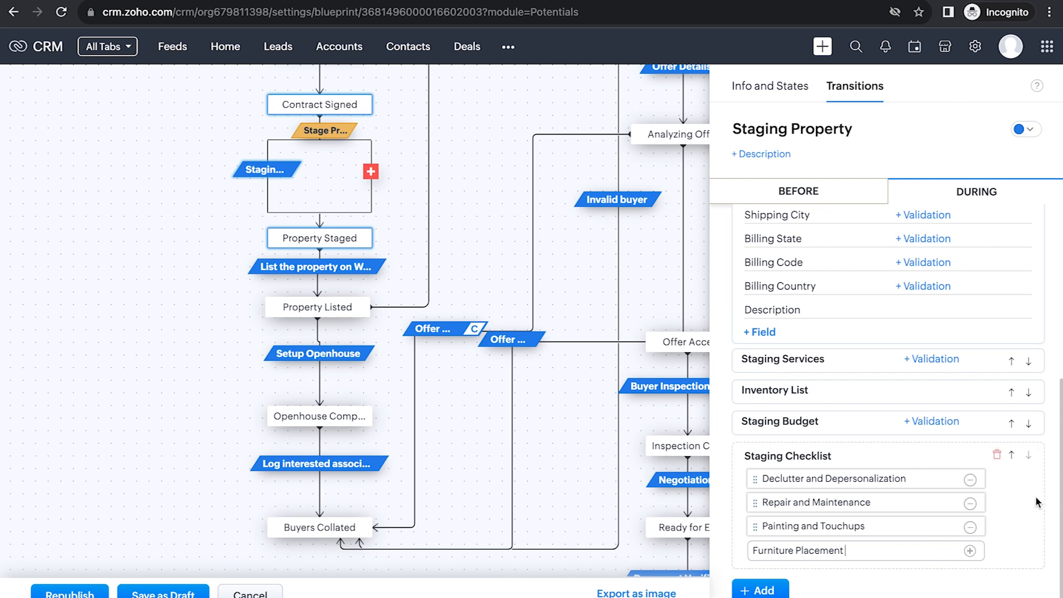
key(Return)
Make notes mandatory in Staging Property's During settings and open its Before settings.
scroll(844, 367, down, 7)
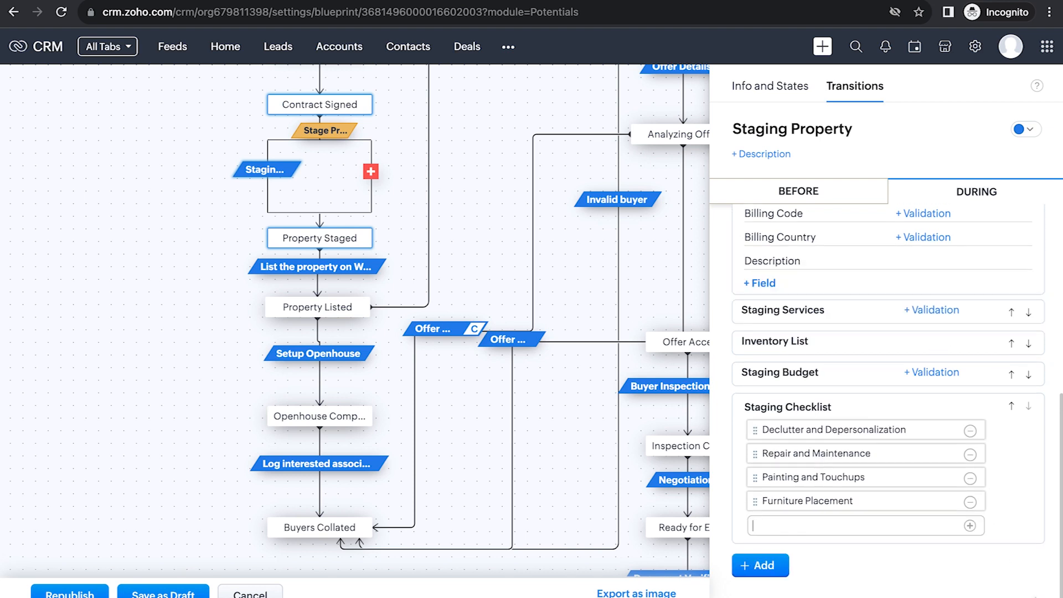
scroll(844, 368, up, 5)
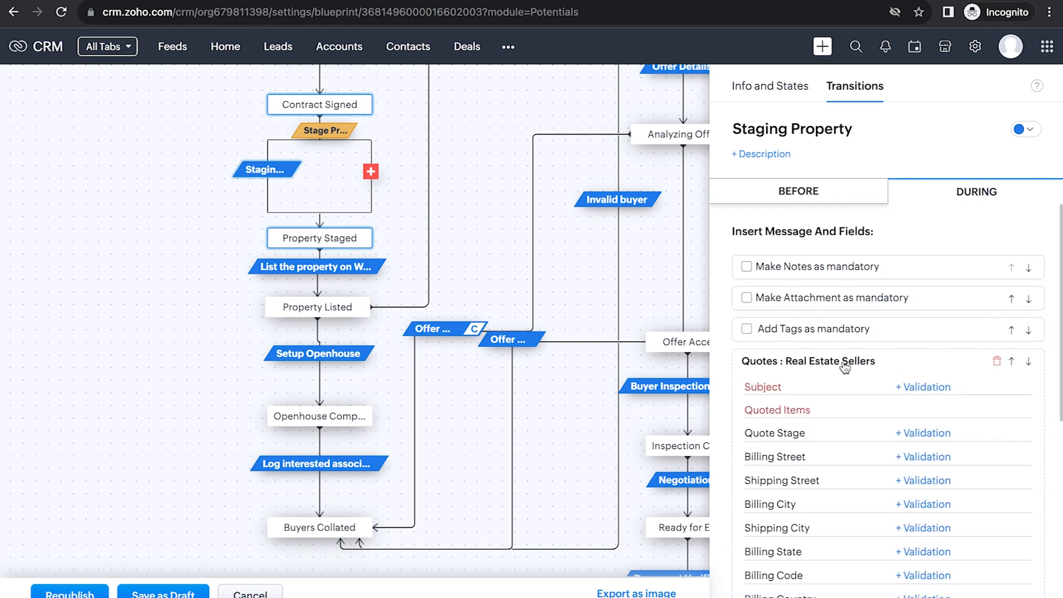
click(864, 267)
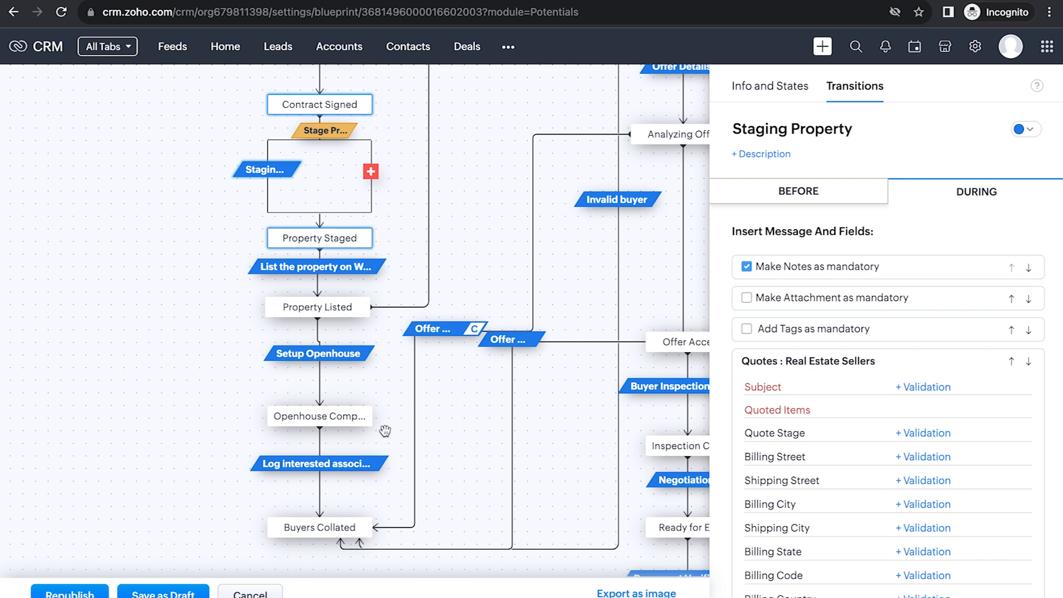
scroll(840, 413, down, 5)
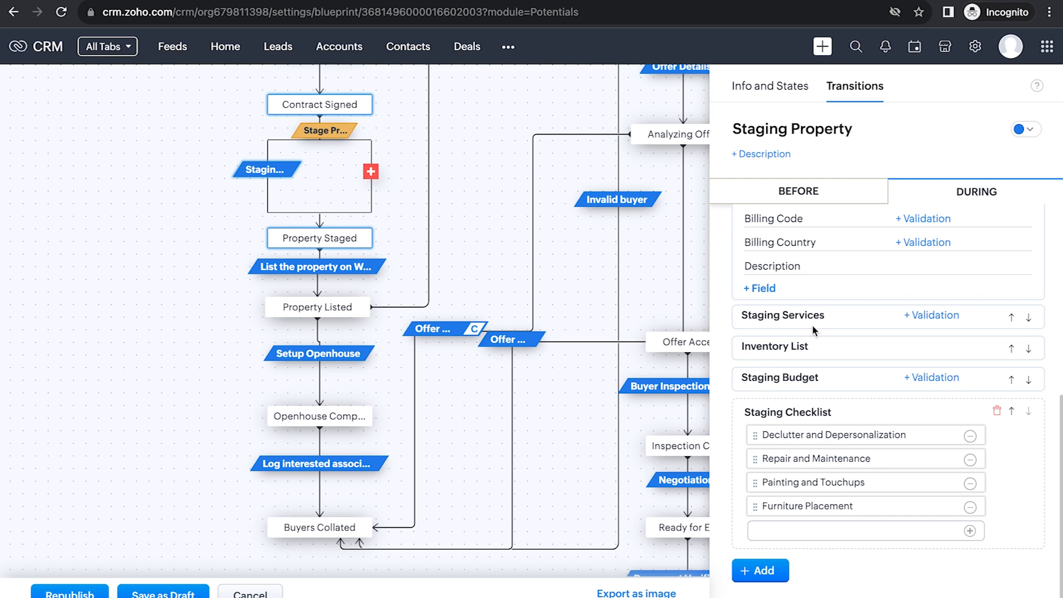
click(808, 189)
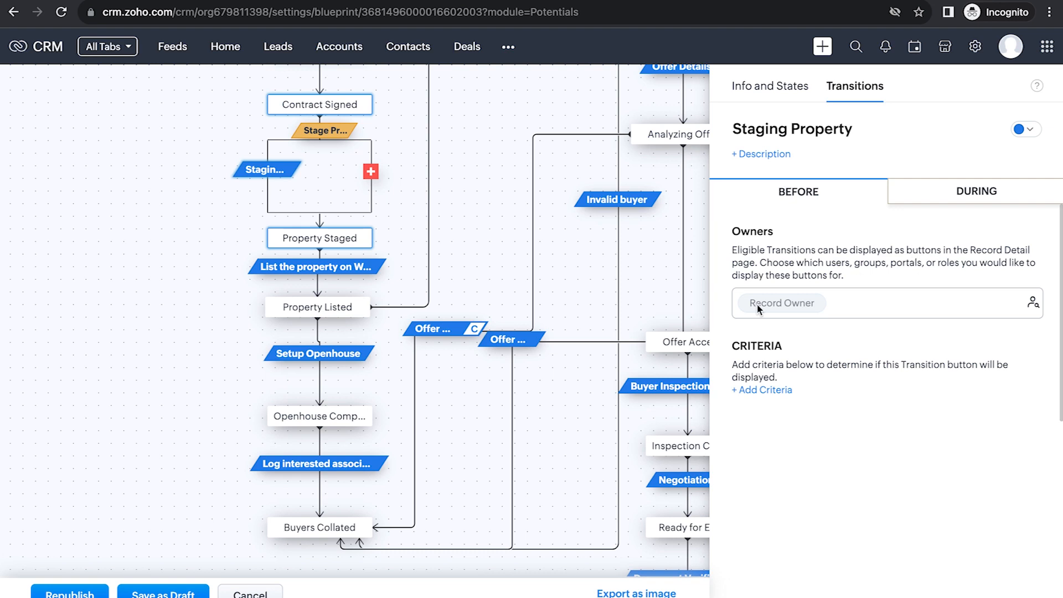
Create and save a second sub-transition named Design Request in the Stage Property parallel transition.
click(370, 172)
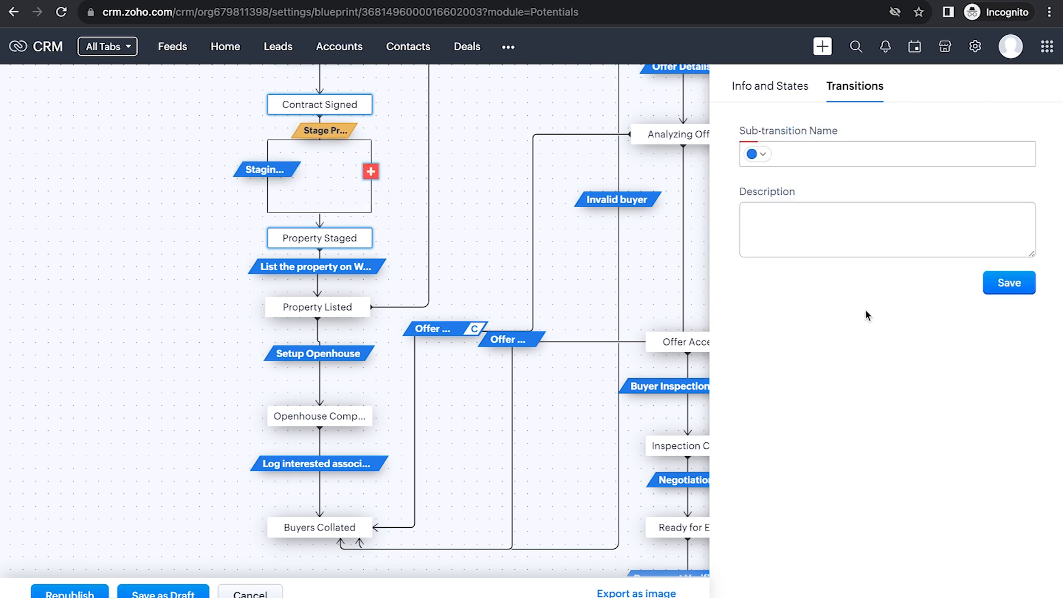
click(873, 152)
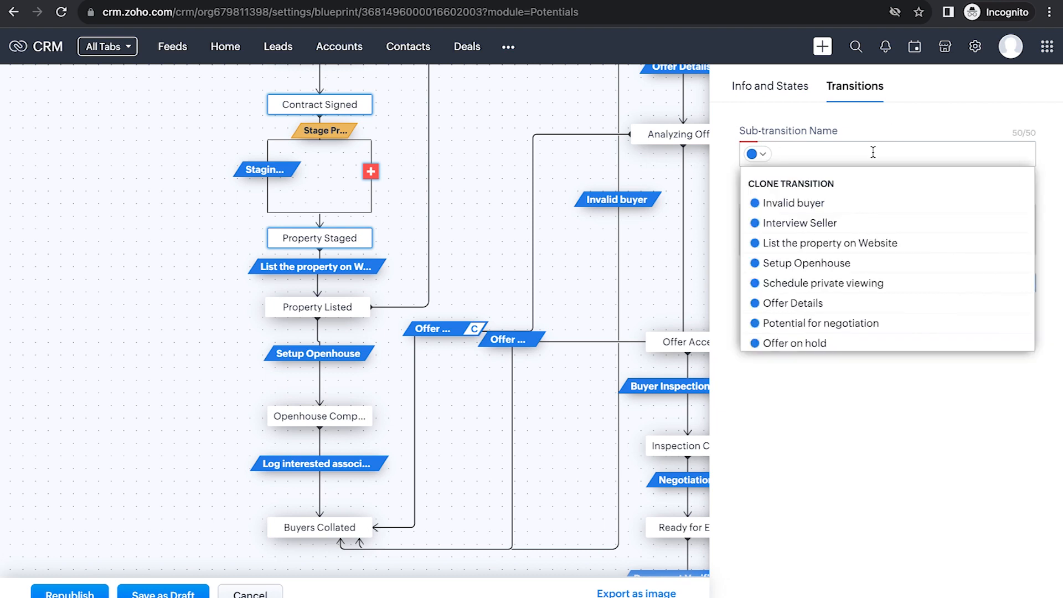
text(Desi)
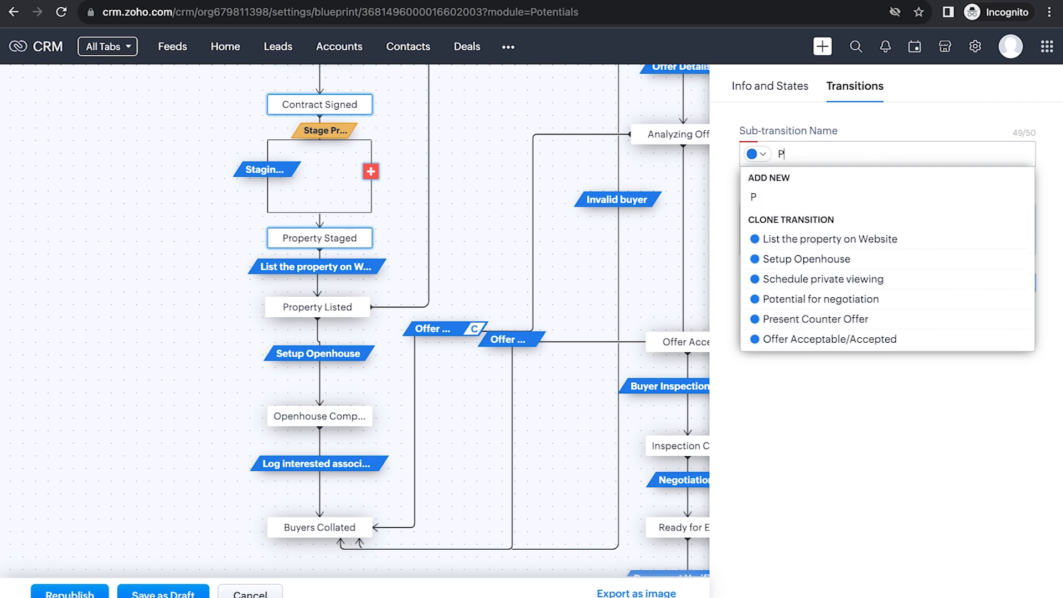
text(gn Re)
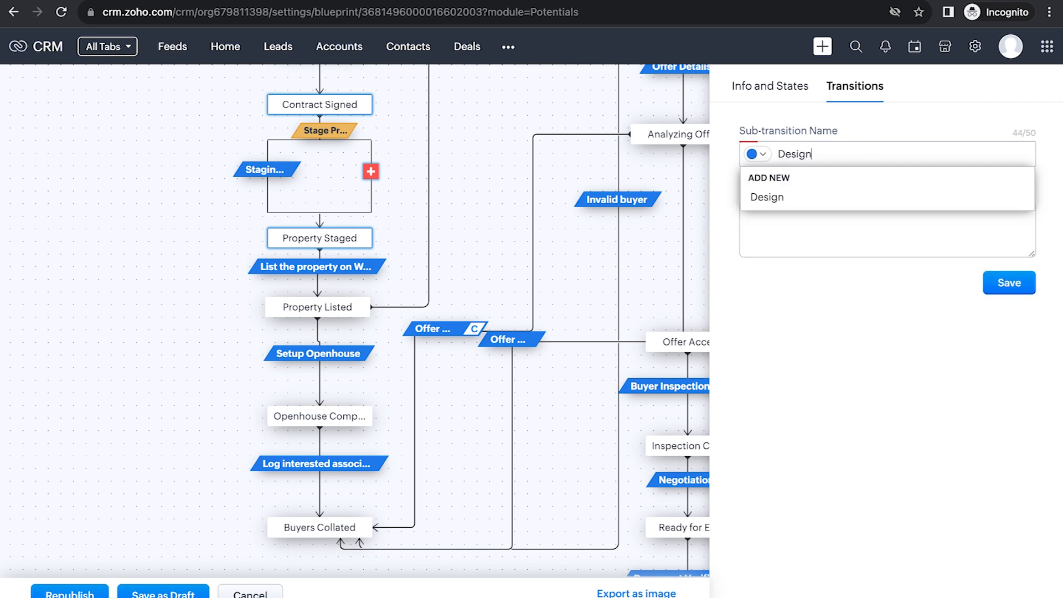
text(st)
click(873, 194)
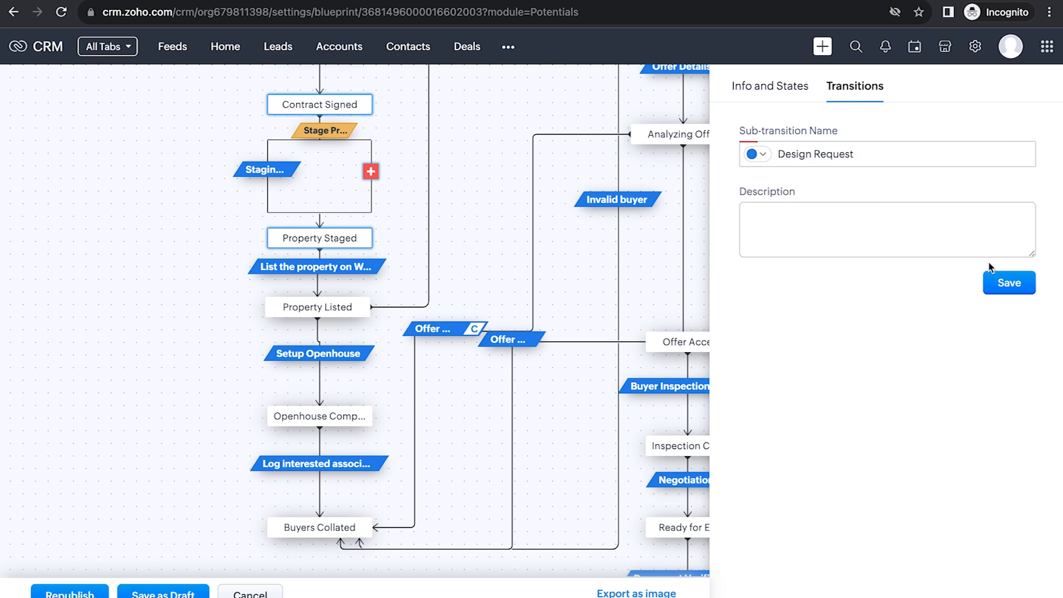
click(1000, 285)
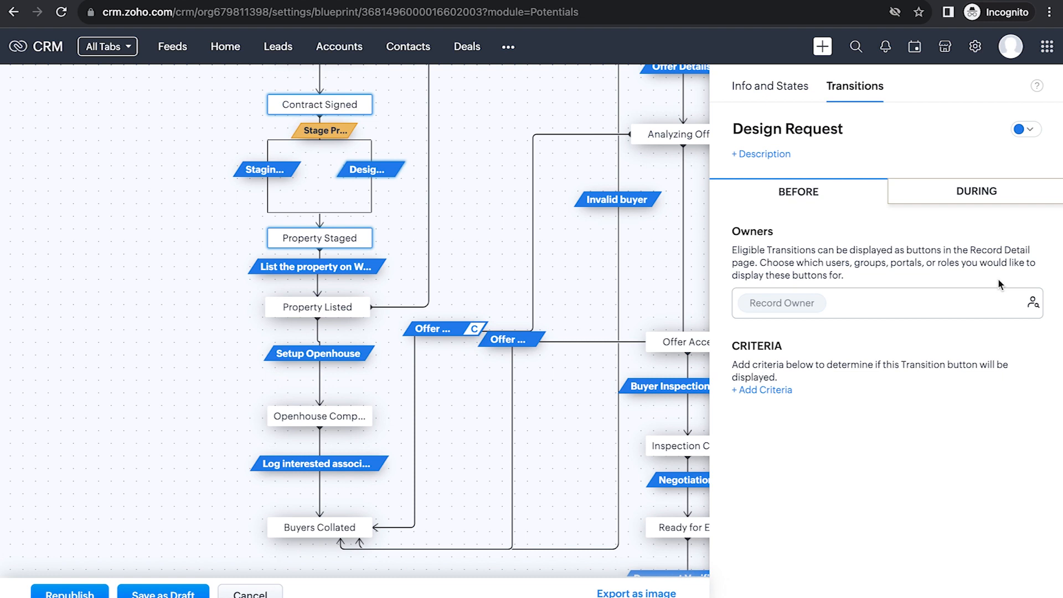
Add one of the listed users as an additional owner in Design Request's Before settings and save the selection.
click(927, 314)
mouse_move(382, 319)
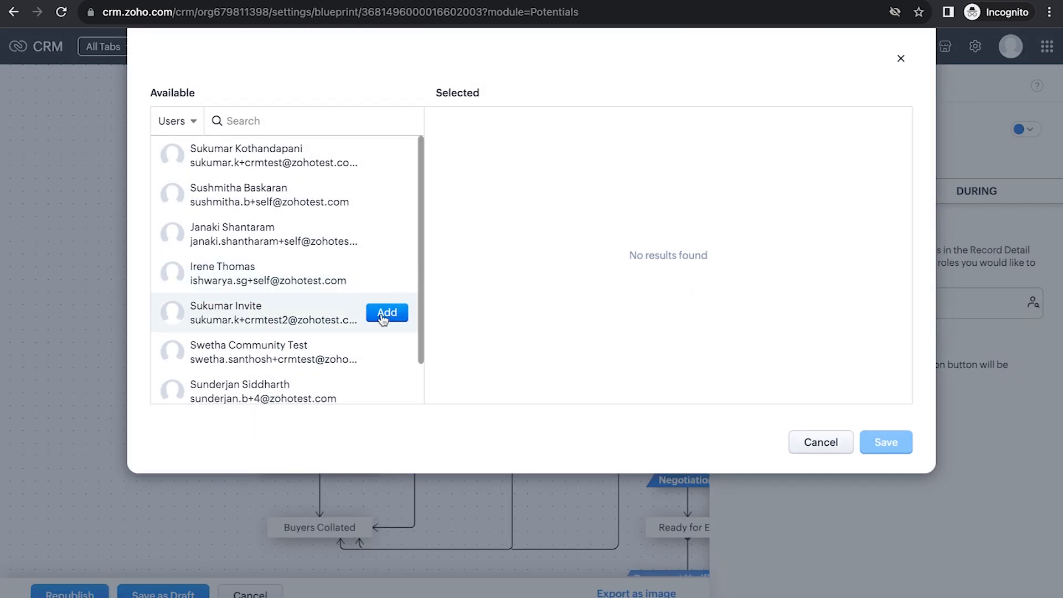
mouse_move(379, 352)
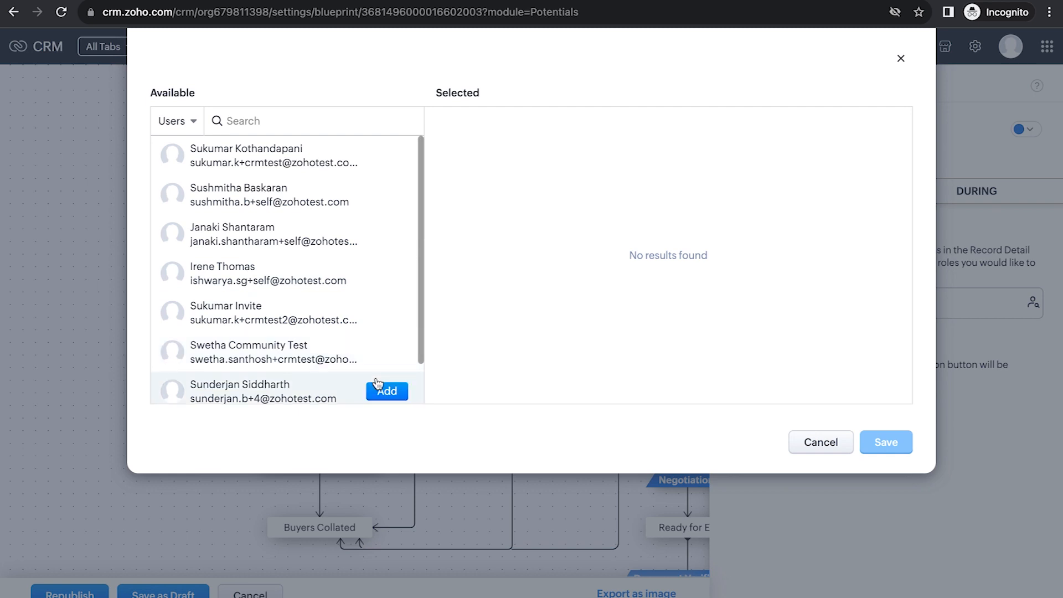
click(378, 389)
click(897, 445)
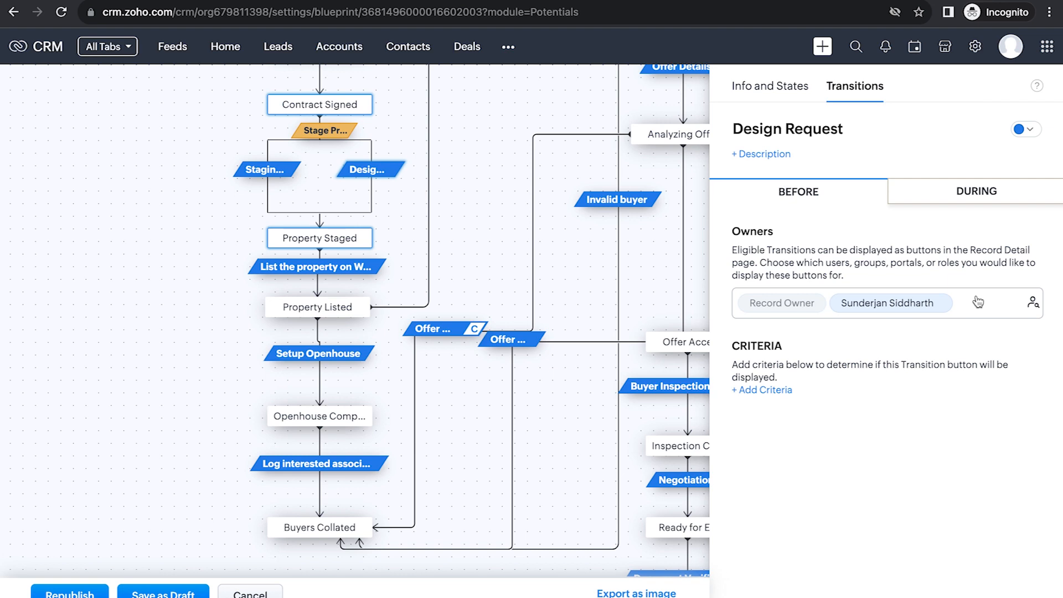
Add Tasks with the Standard layout as an associated item in Design Request's During settings.
click(972, 208)
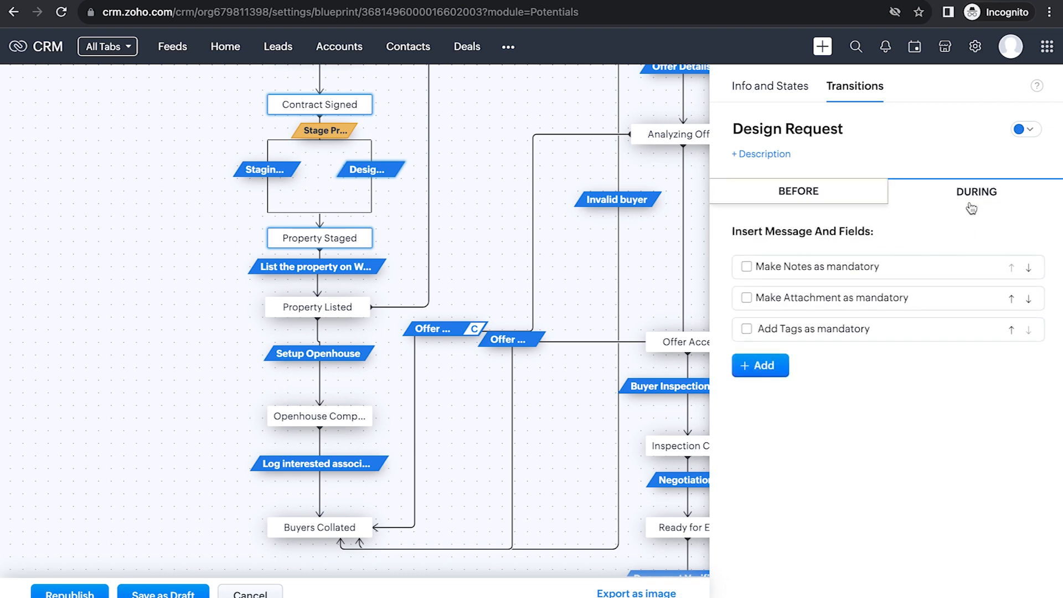
click(762, 365)
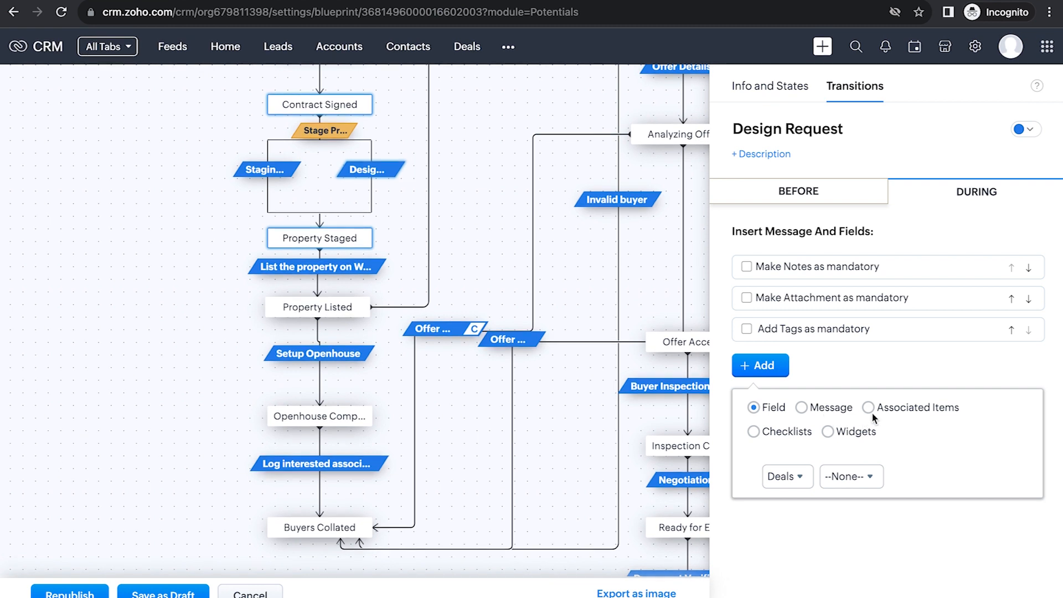
click(888, 405)
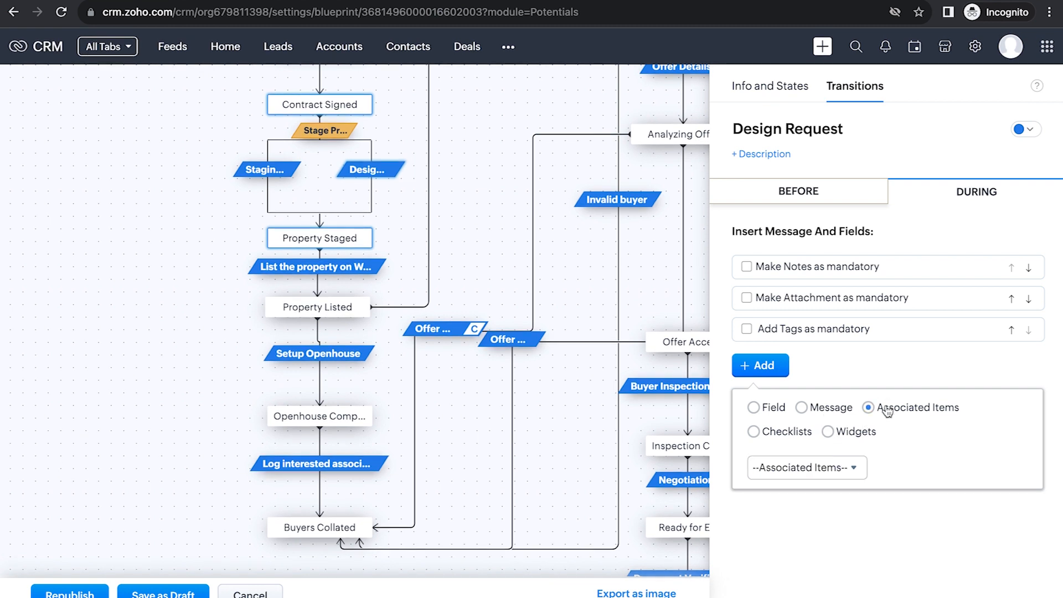
click(825, 466)
click(855, 362)
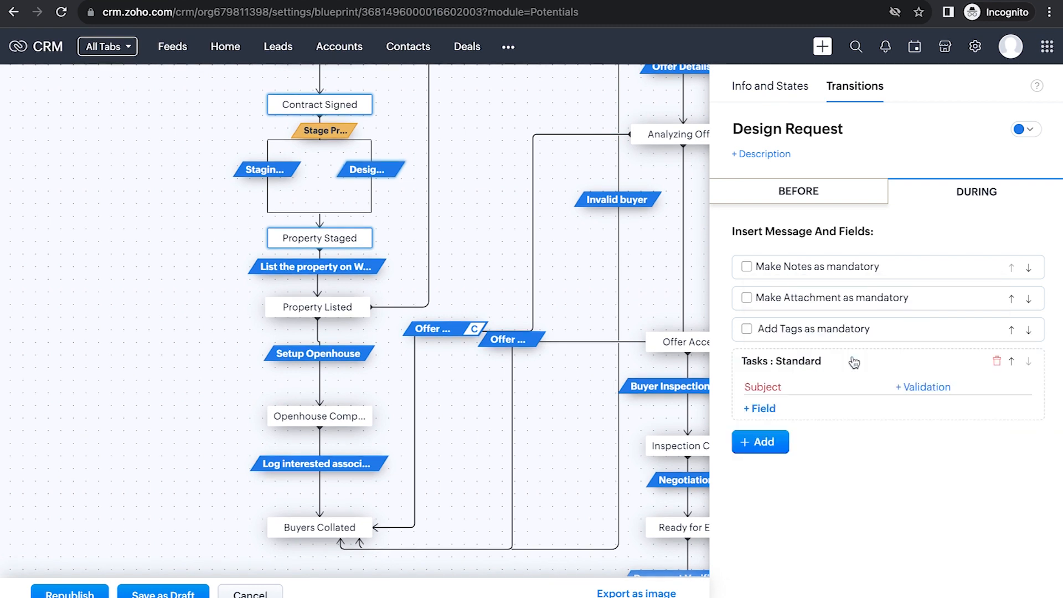
Include the fields Task Owner, Due Date and Status in Design Request's Tasks : Standard item.
click(773, 410)
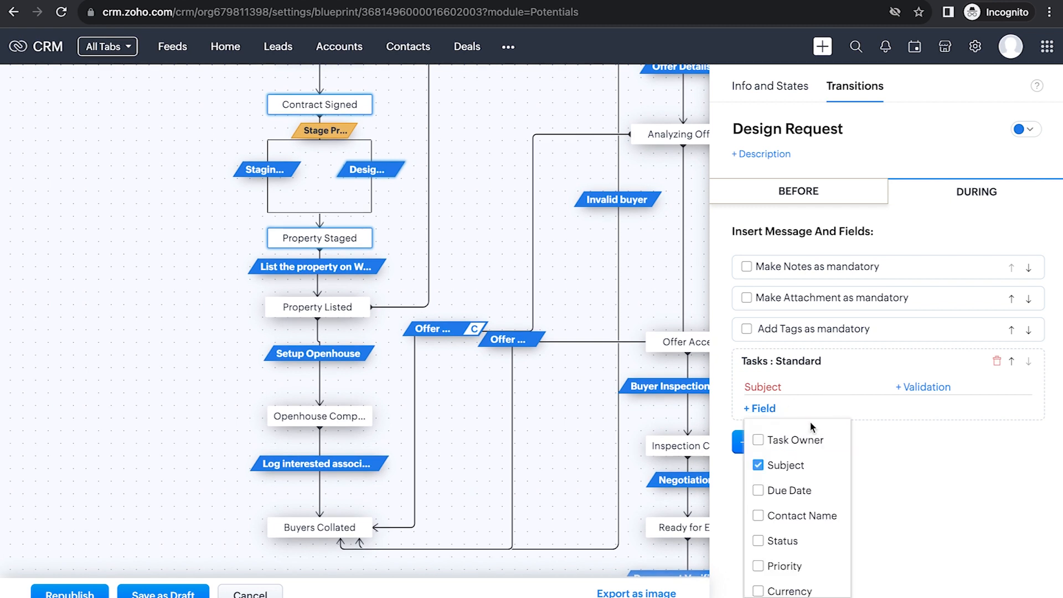
click(805, 440)
scroll(799, 497, down, 1)
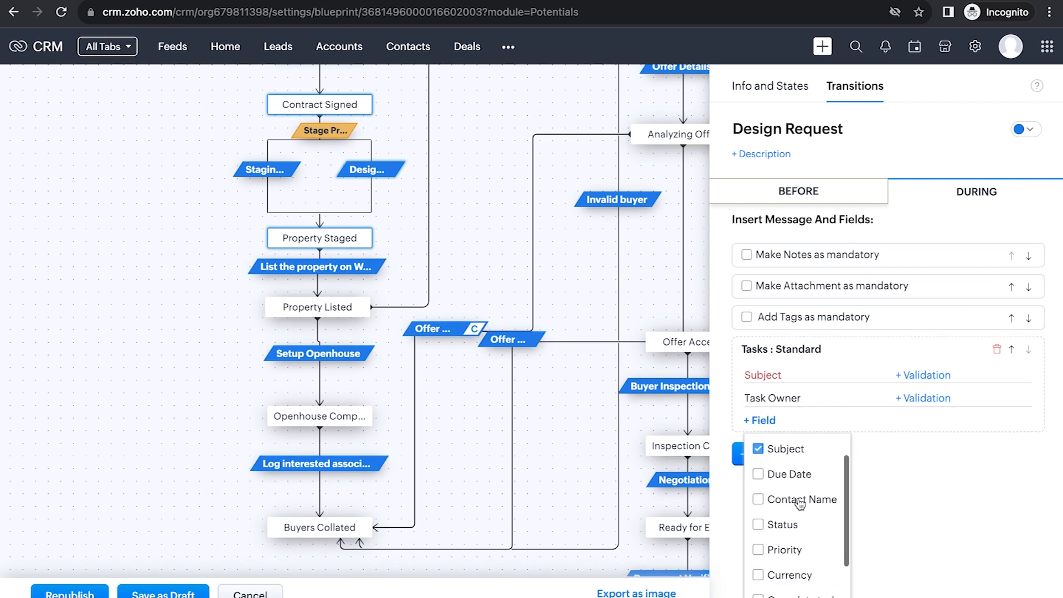
click(800, 475)
click(780, 525)
click(917, 469)
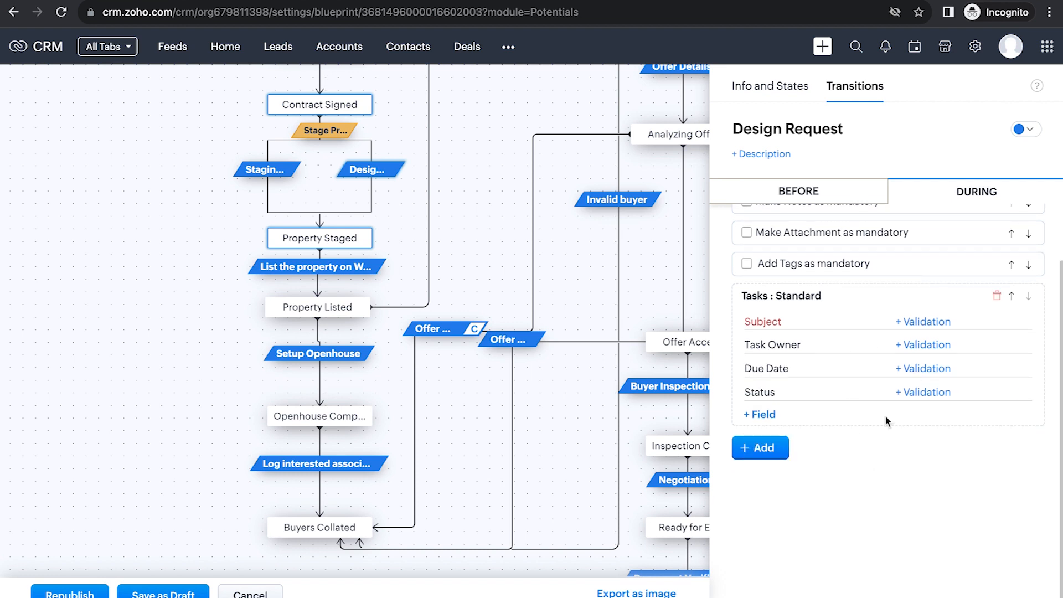
scroll(887, 422, up, 1)
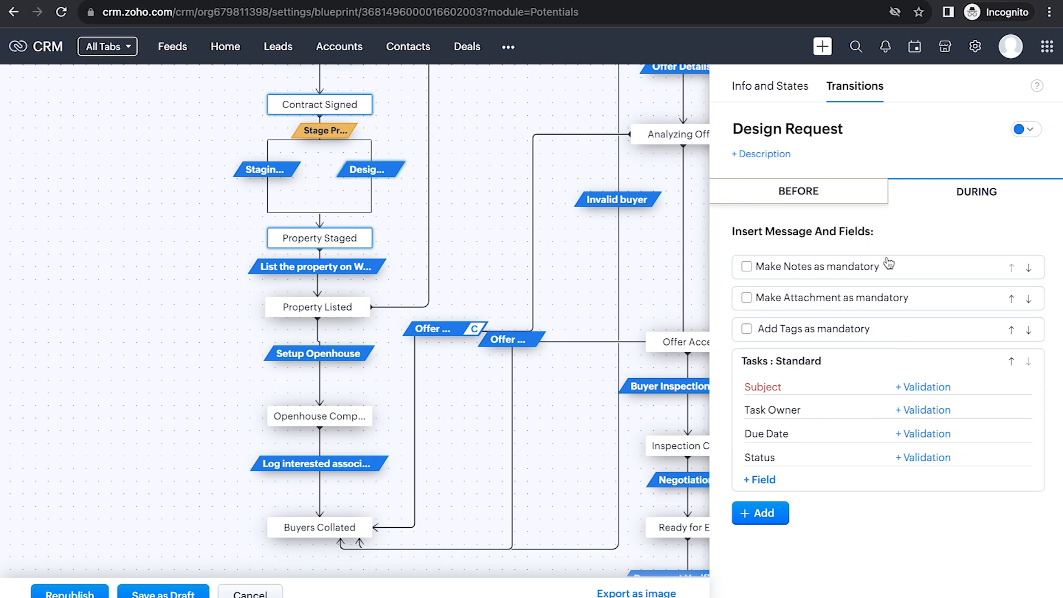
click(836, 196)
click(930, 192)
click(763, 510)
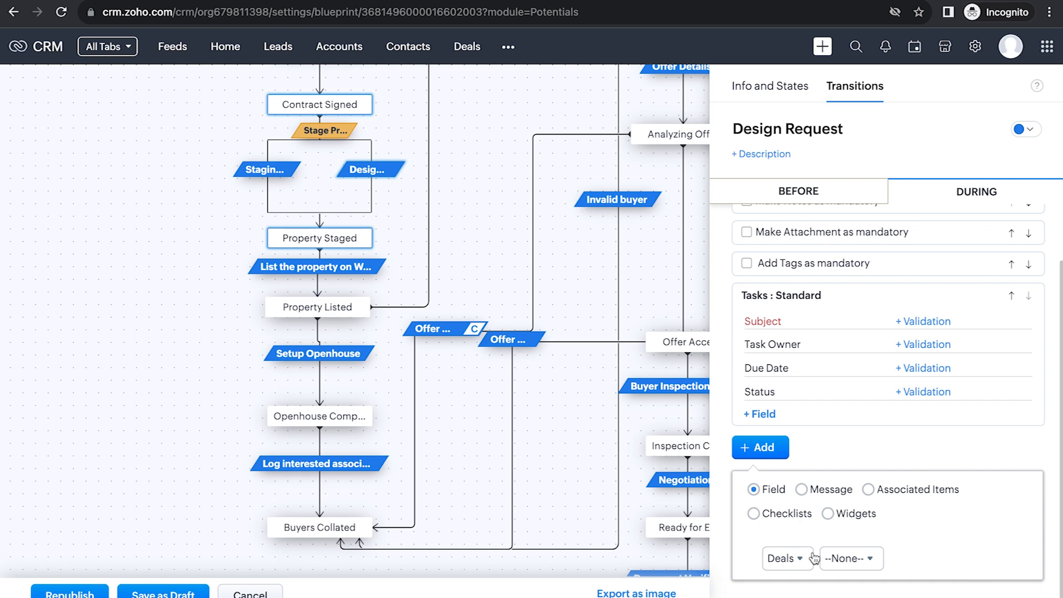
click(867, 558)
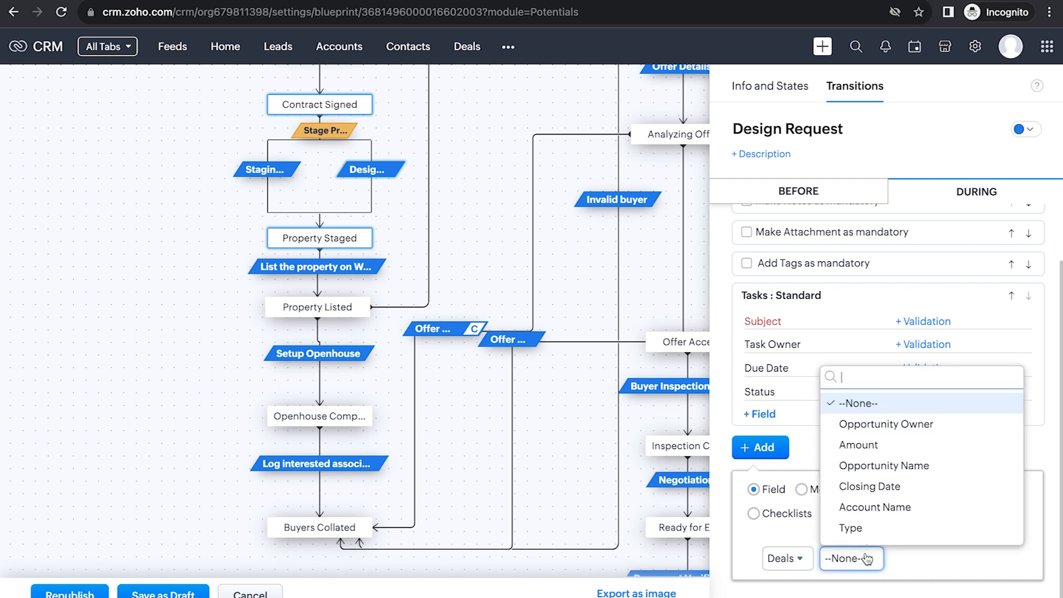
text(ls)
key(BackSpace)
text(i)
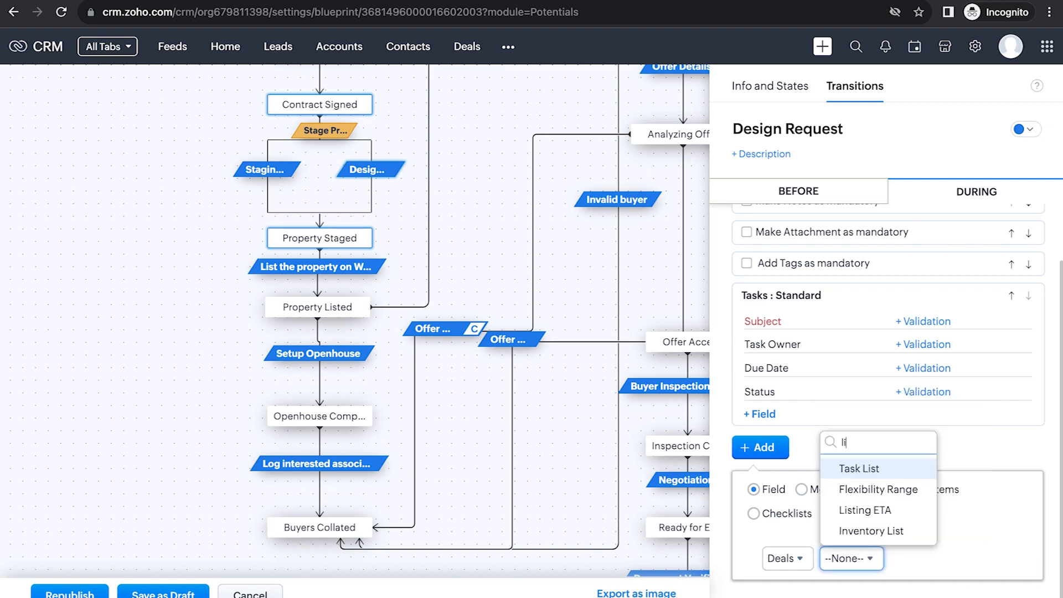
text(st)
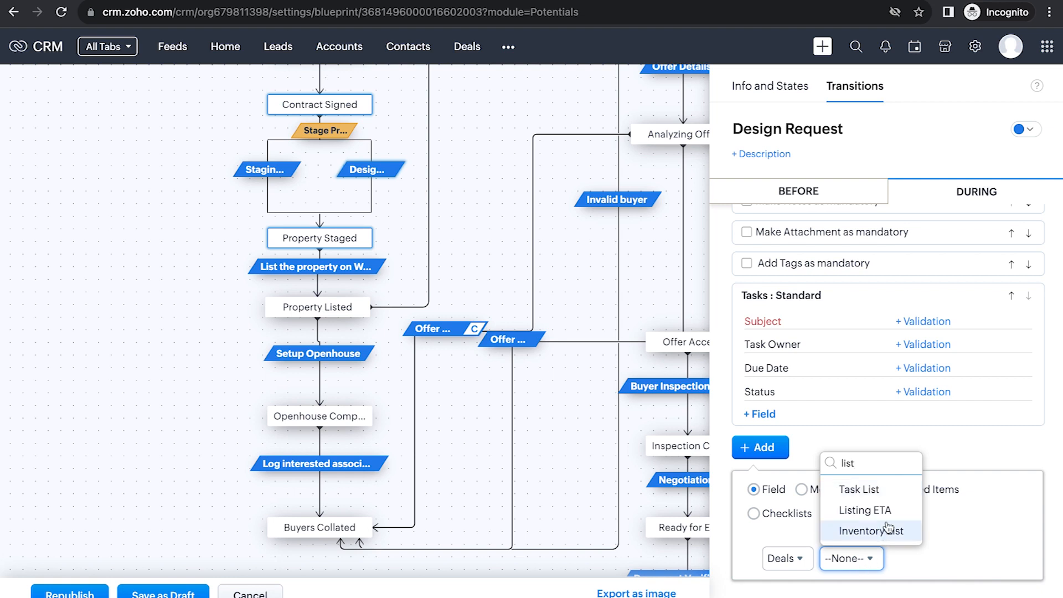
key(BackSpace)
key(BackSpace)
key(BackSpace)
key(BackSpace)
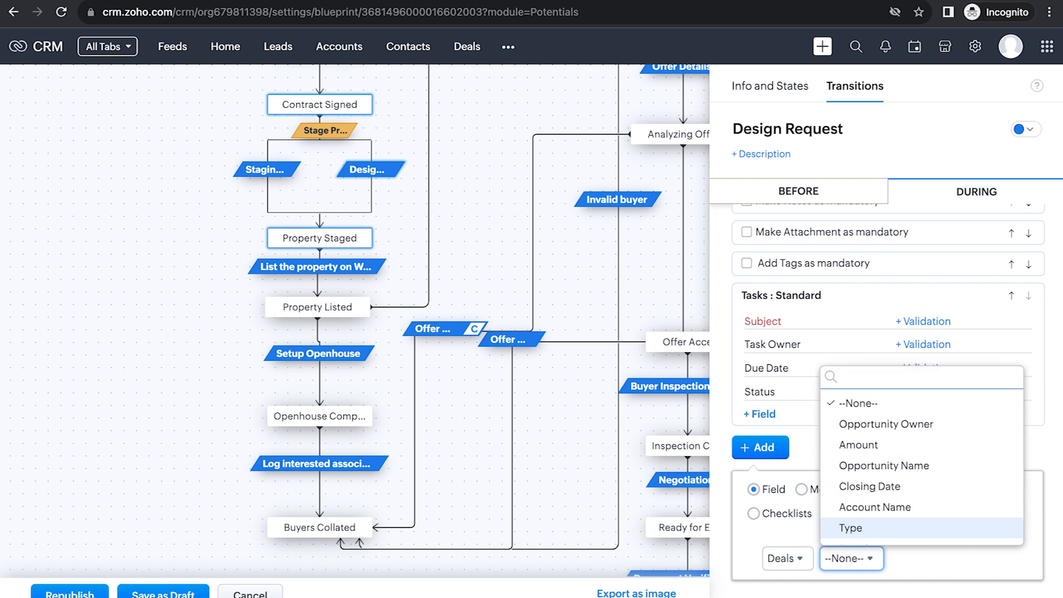
click(806, 426)
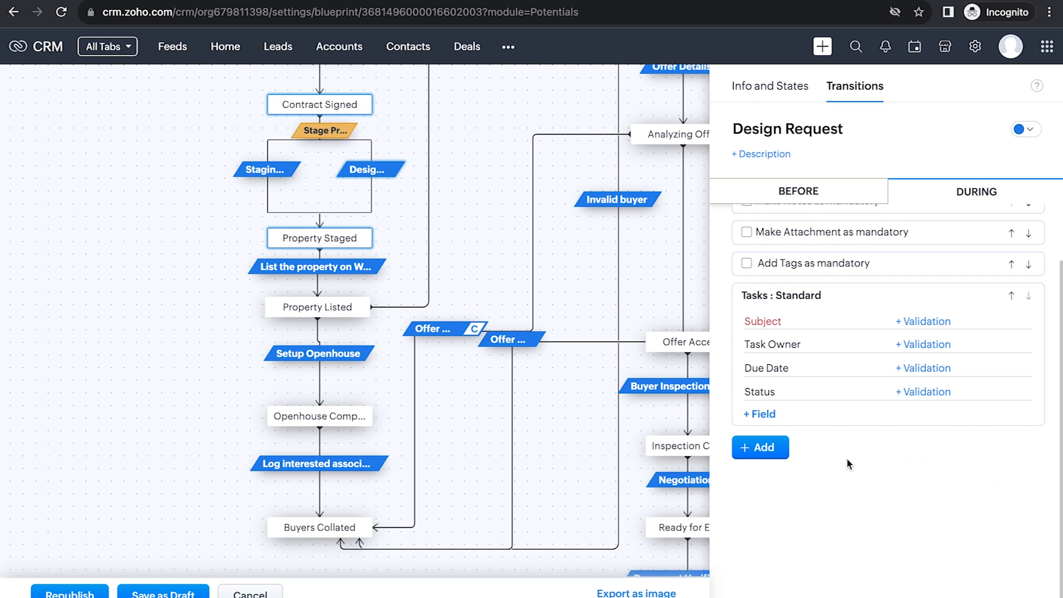
Create and save a third sub-transition named Verify Property Details in the Stage Property parallel transition.
click(553, 451)
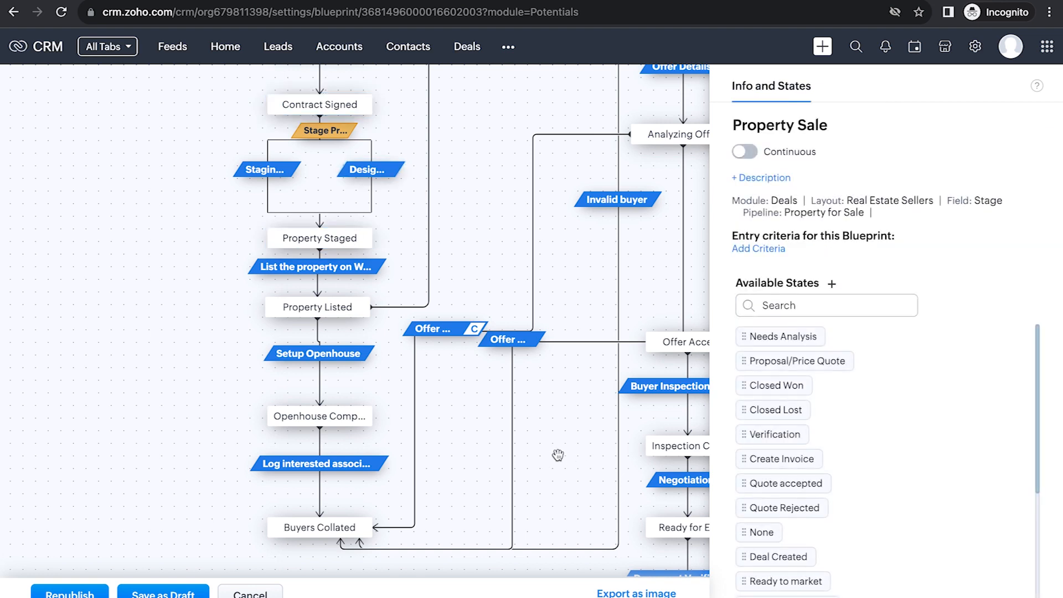
drag(409, 232, 335, 272)
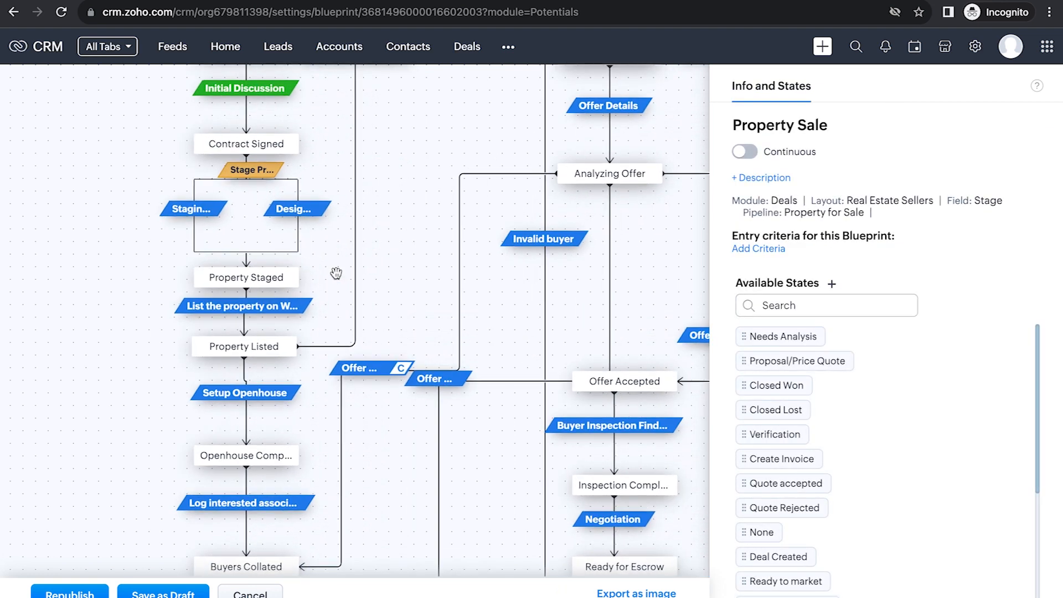
click(330, 200)
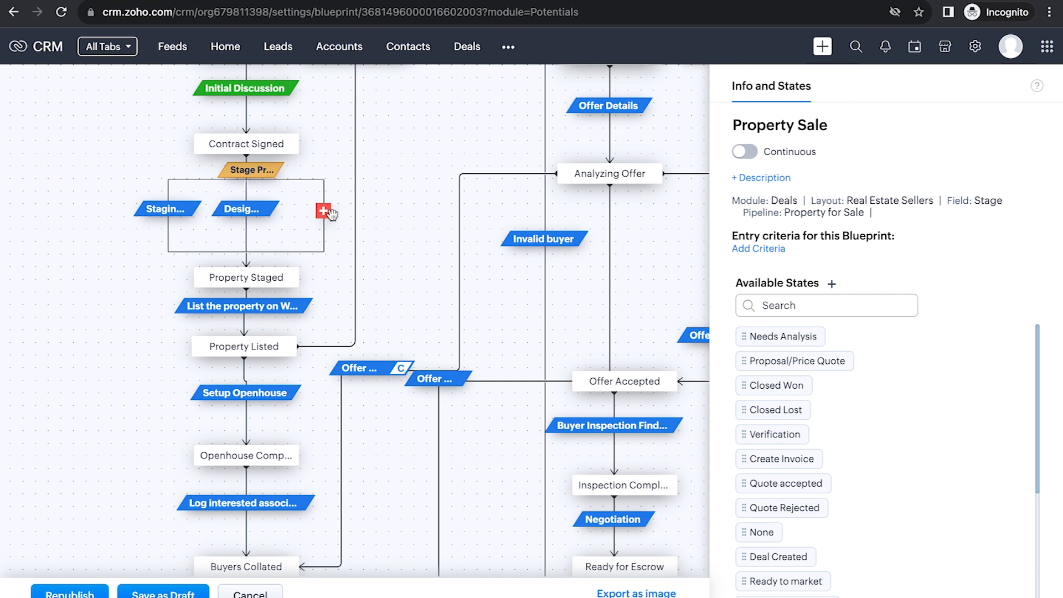
click(325, 211)
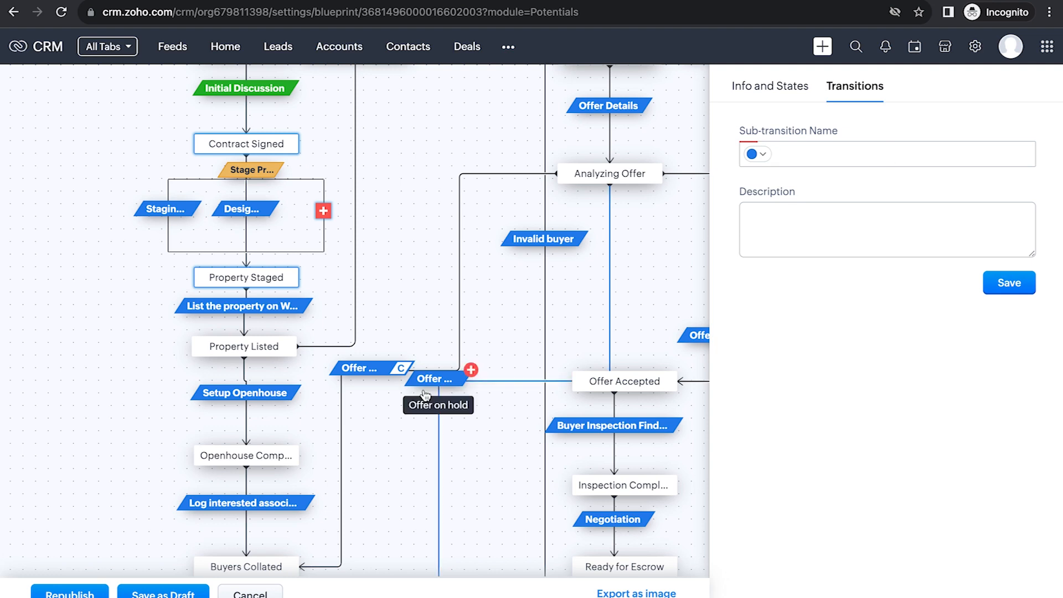
click(886, 153)
text(V)
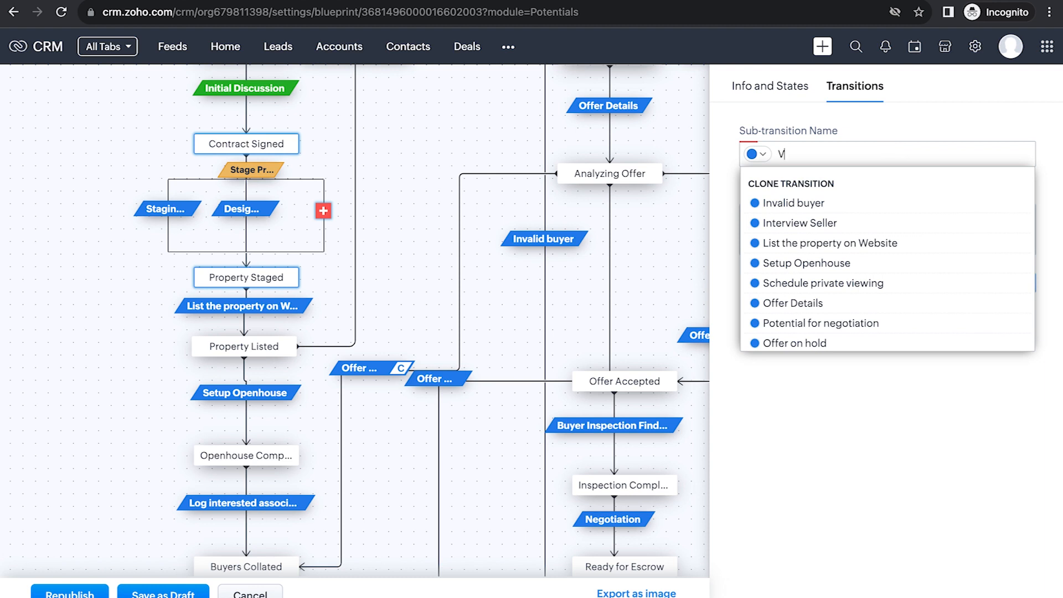
text(erify Property Details)
click(867, 196)
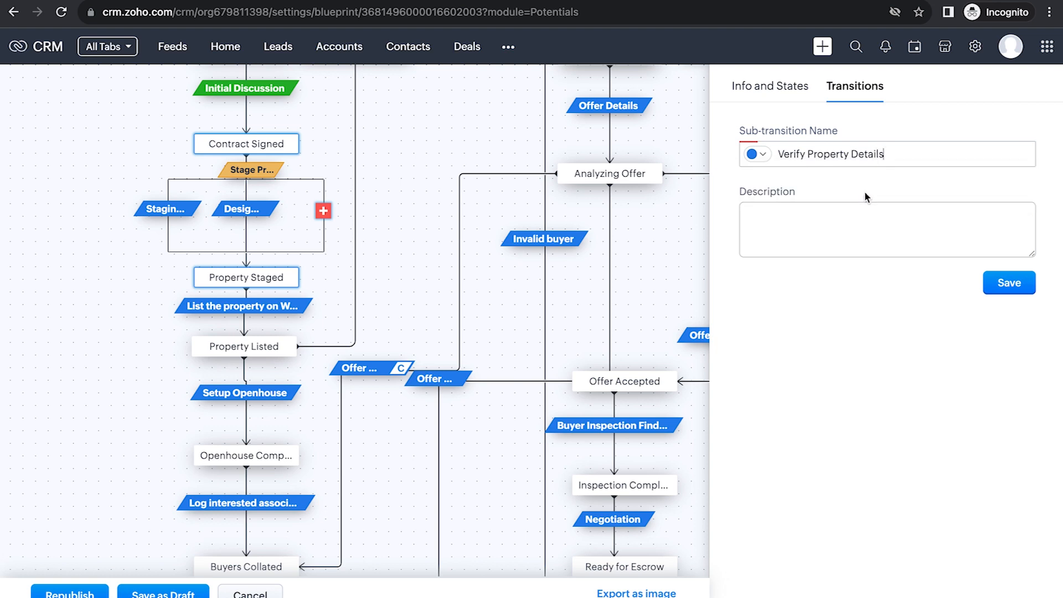
click(996, 285)
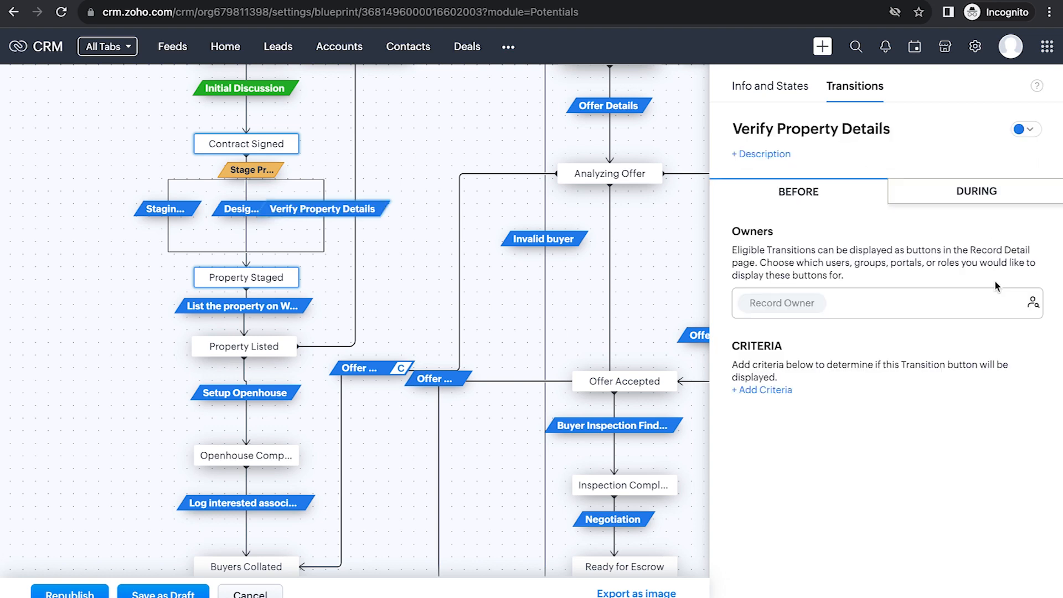
Add the portal ClientPortal as an owner of the Verify Property Details sub-transition and save the selection.
click(873, 310)
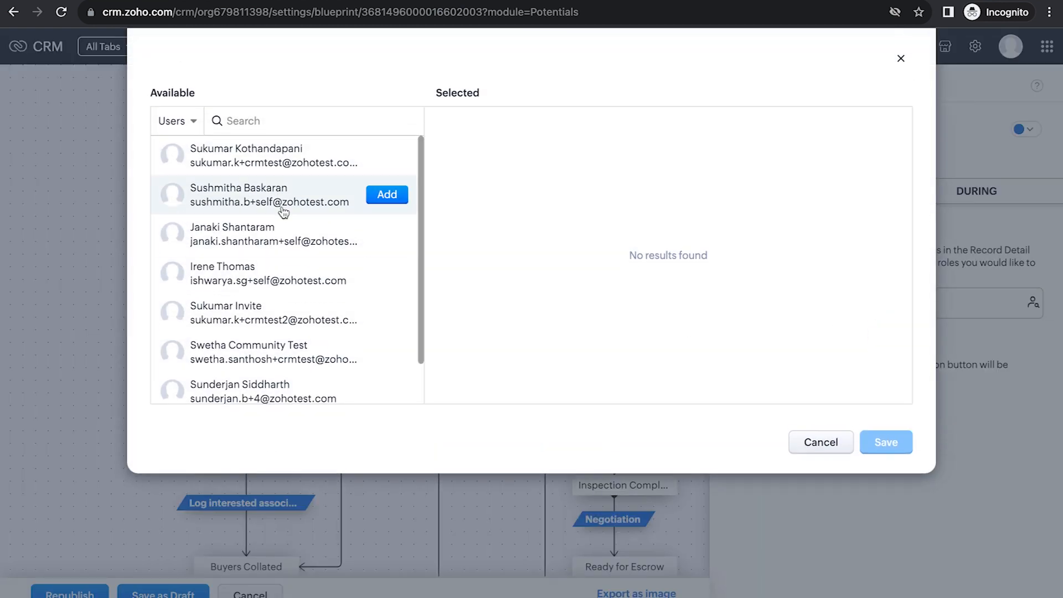
click(193, 129)
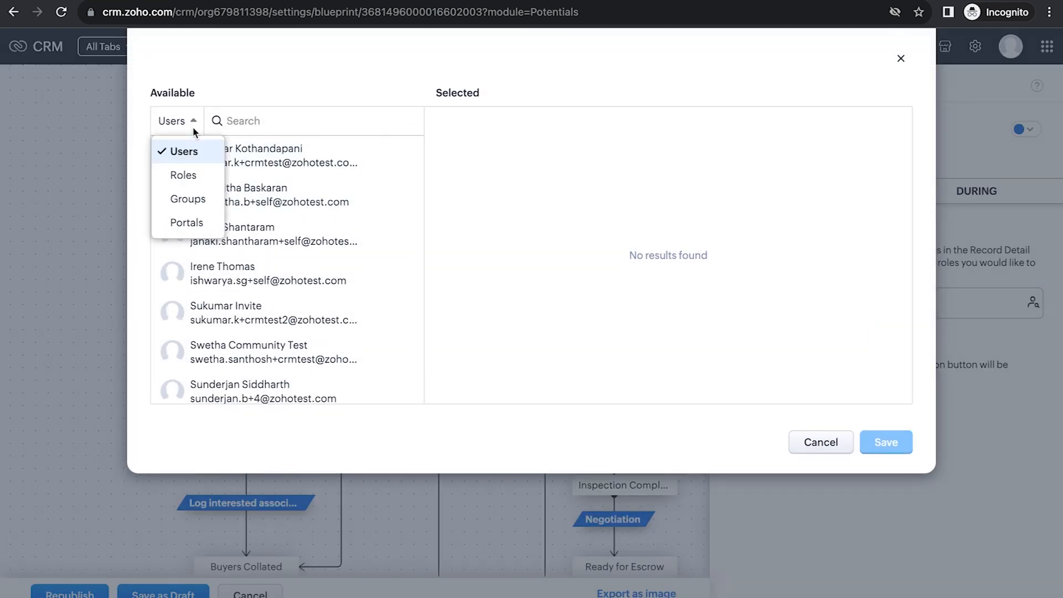
click(198, 223)
mouse_move(226, 152)
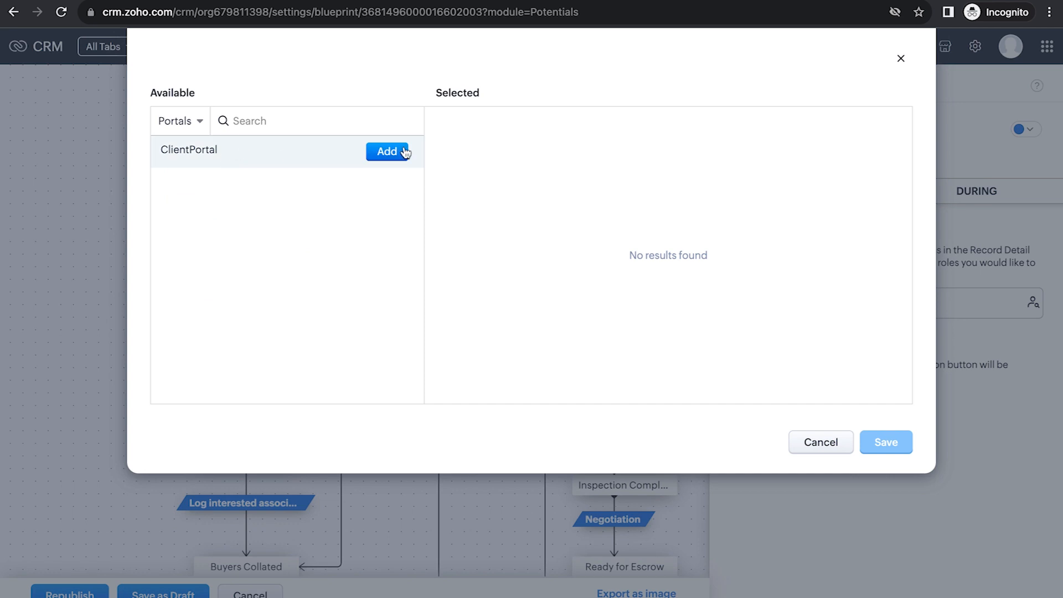
click(386, 152)
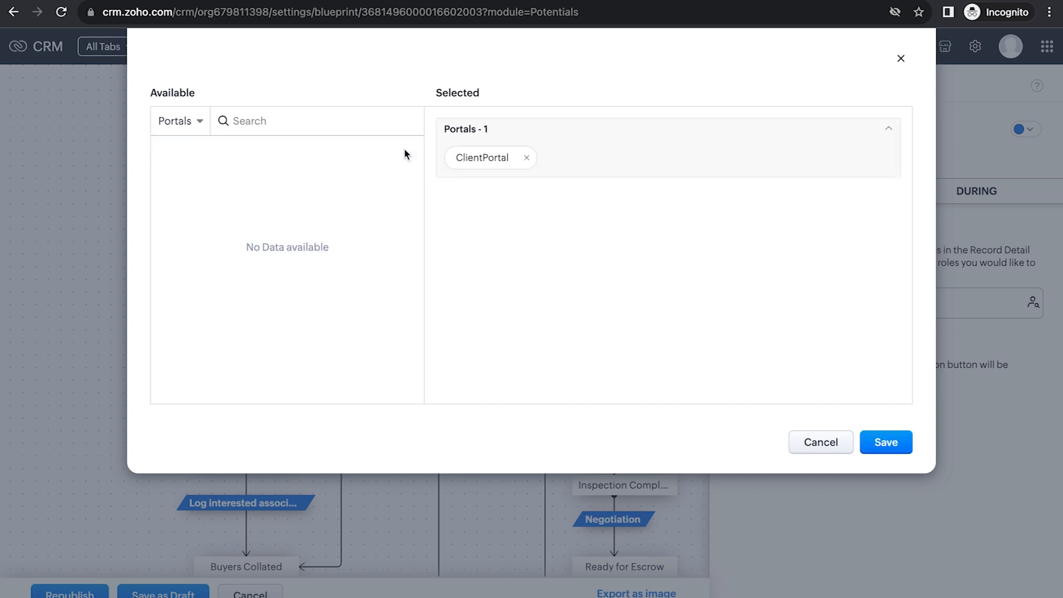
click(892, 444)
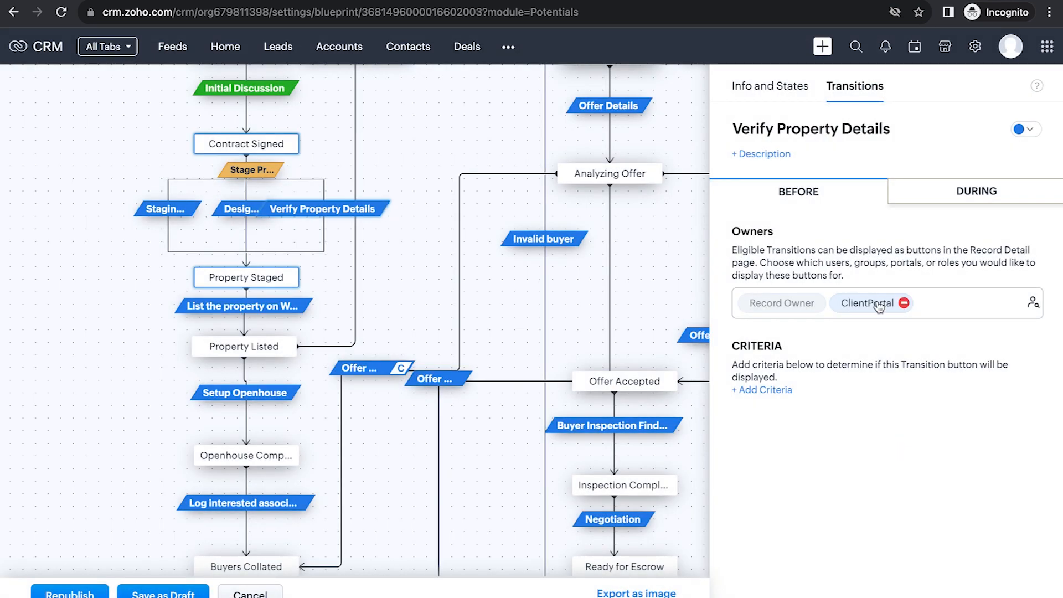
Add an empty message to the During settings of Verify Property Details.
click(969, 205)
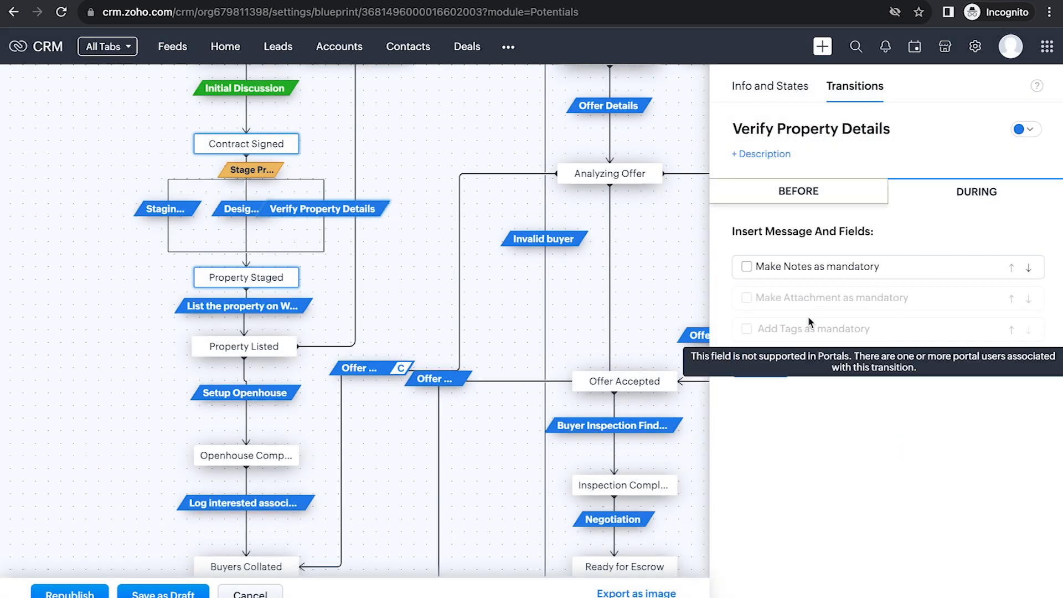
click(767, 370)
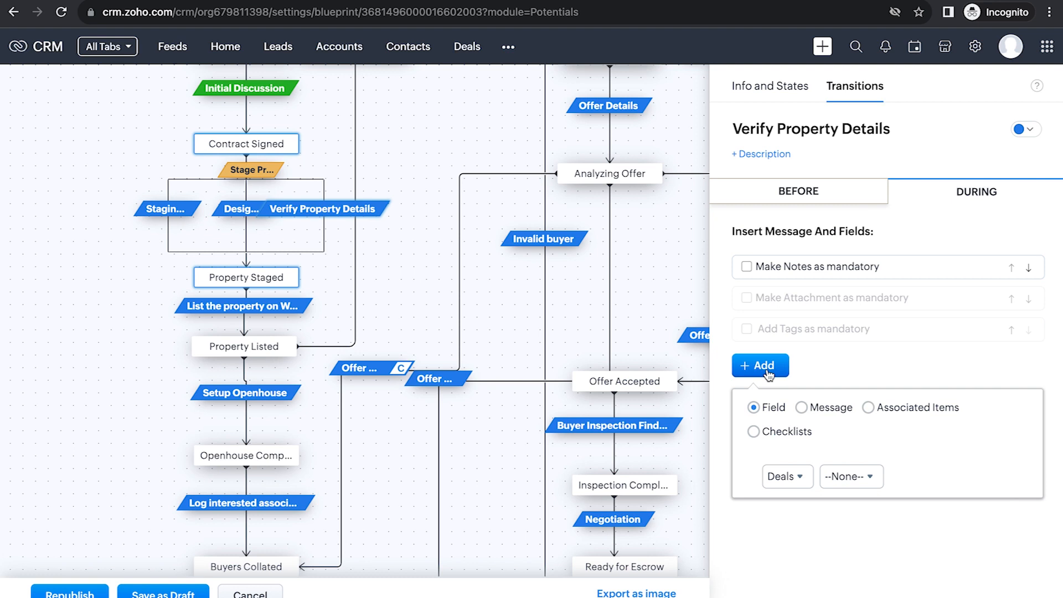
click(808, 414)
click(818, 477)
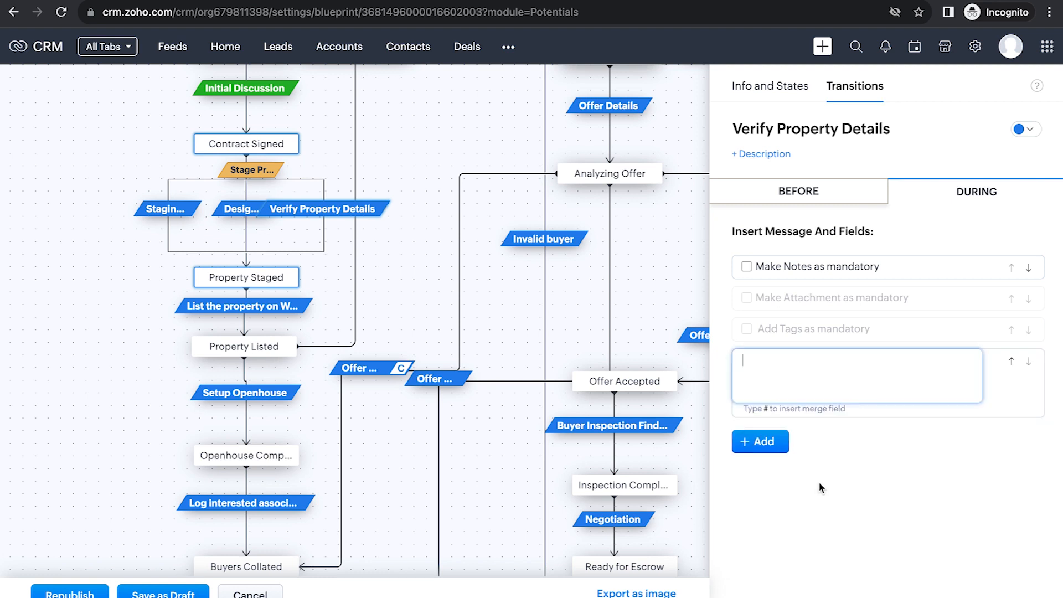
Insert the Deals merge field Property Address into the Verify Property Details message.
click(837, 371)
text(#)
key(BackSpace)
text(#)
scroll(789, 438, down, 1)
scroll(788, 437, down, 1)
scroll(790, 491, down, 3)
scroll(789, 491, down, 4)
scroll(786, 502, down, 3)
scroll(785, 505, down, 5)
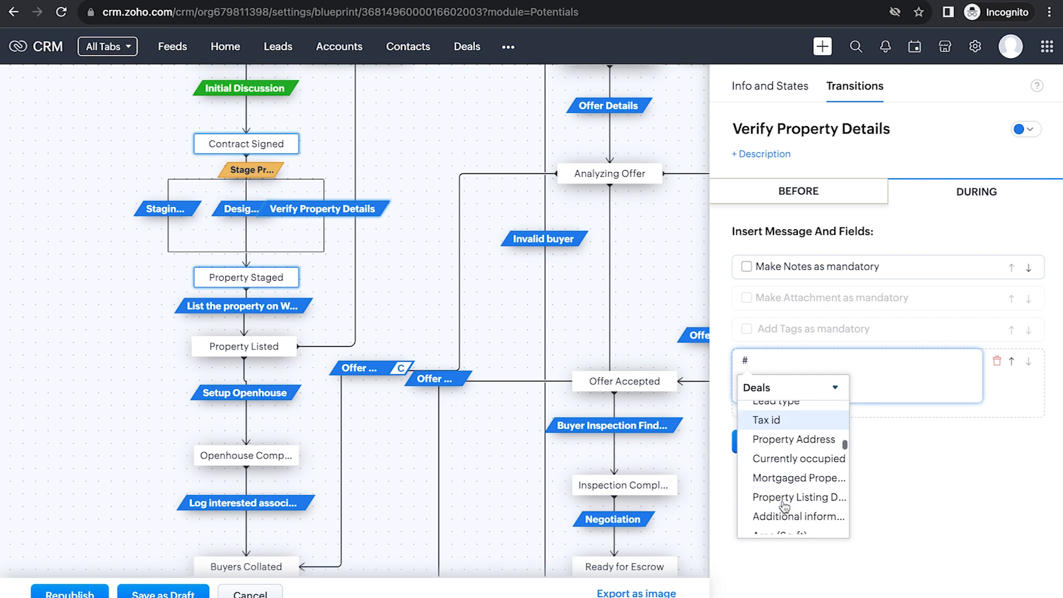
click(795, 439)
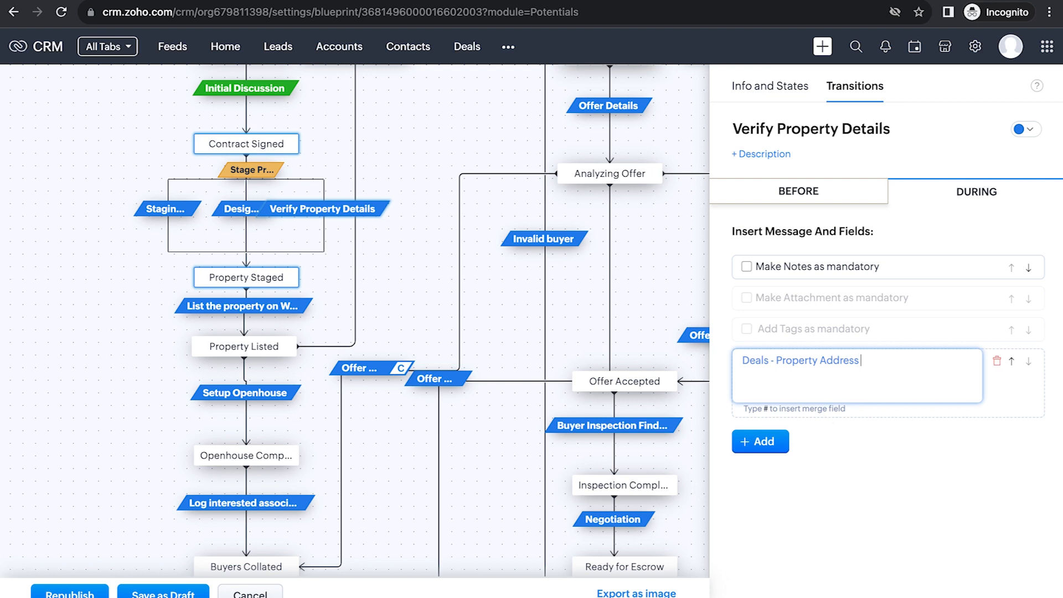
Append the Deals merge field Property condition to the Verify Property Details message after Property Address.
text(#)
scroll(918, 488, down, 10)
scroll(919, 488, down, 10)
scroll(918, 488, down, 5)
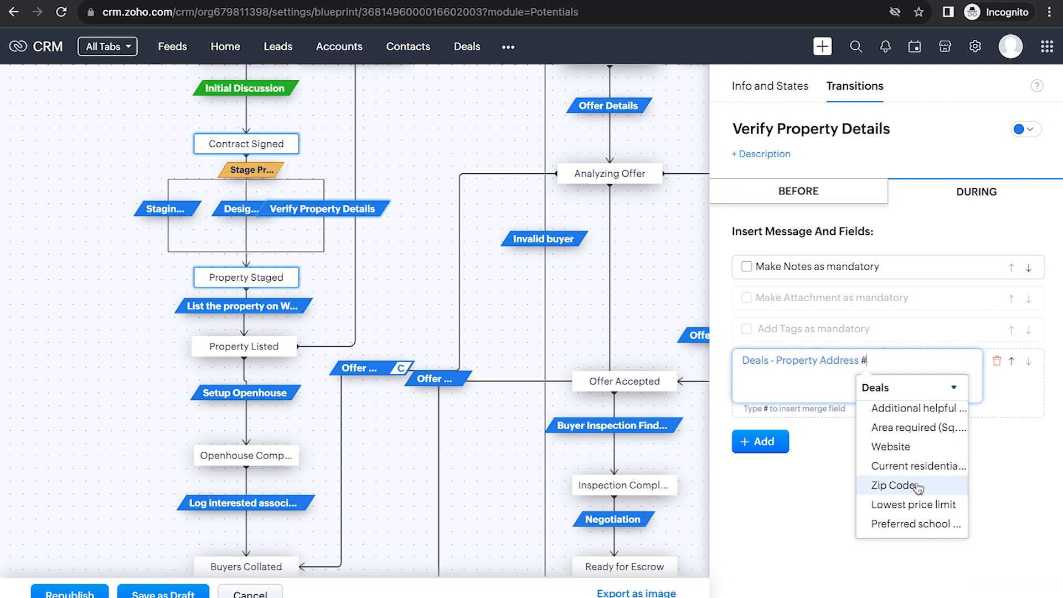
text(prop)
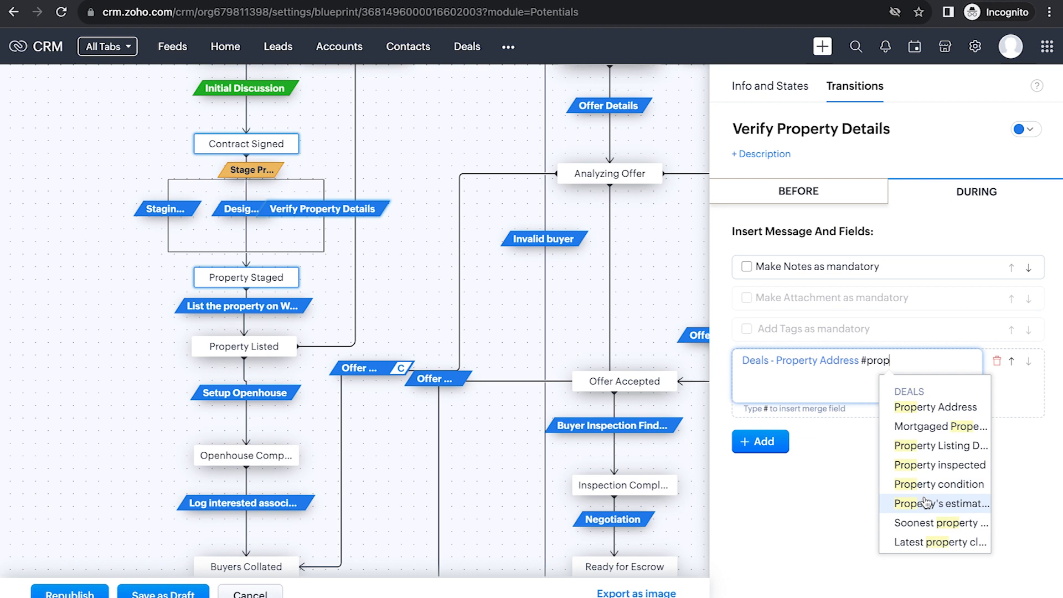
click(928, 485)
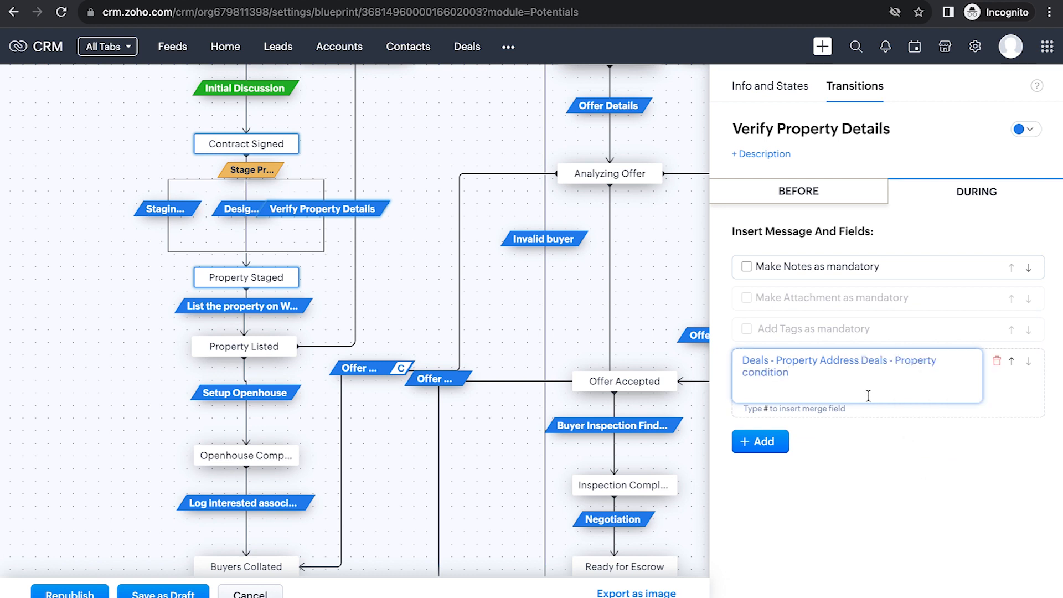
click(869, 452)
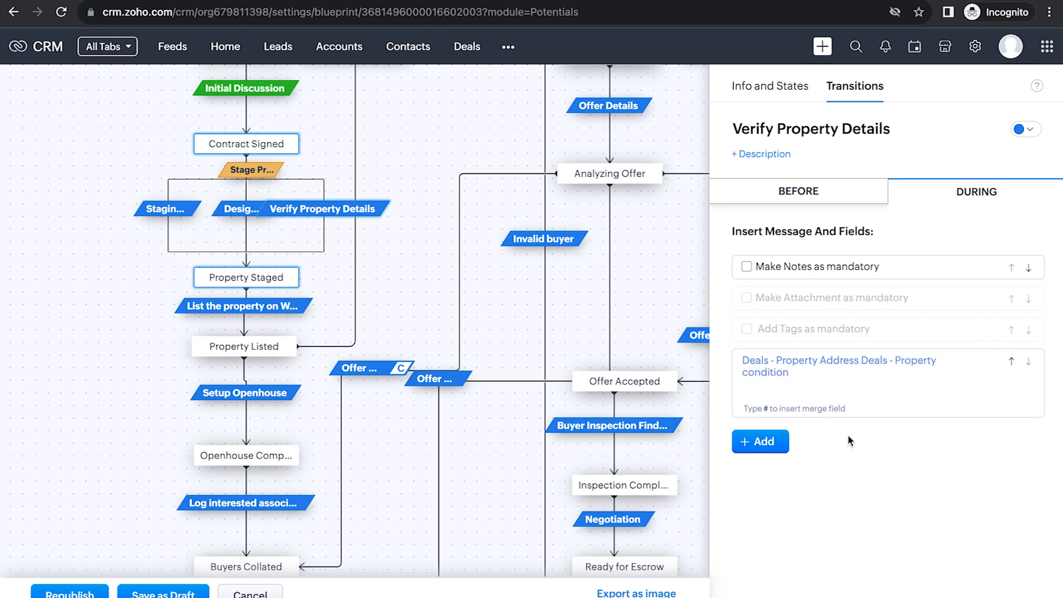
Add an empty checklist below the message in the During settings of Verify Property Details.
click(763, 441)
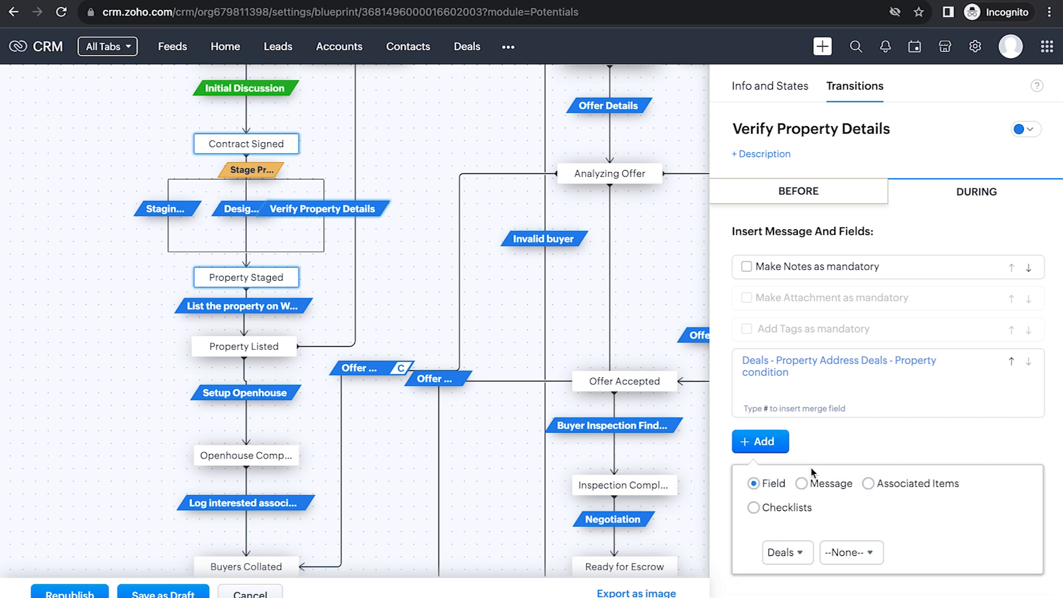
click(788, 513)
click(790, 556)
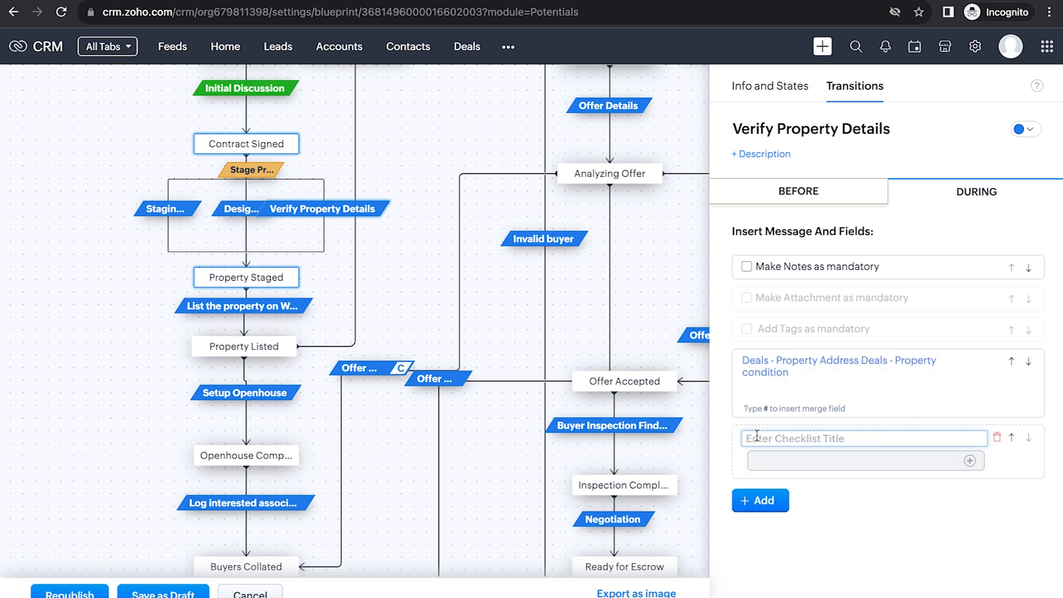
text(Checklist for web)
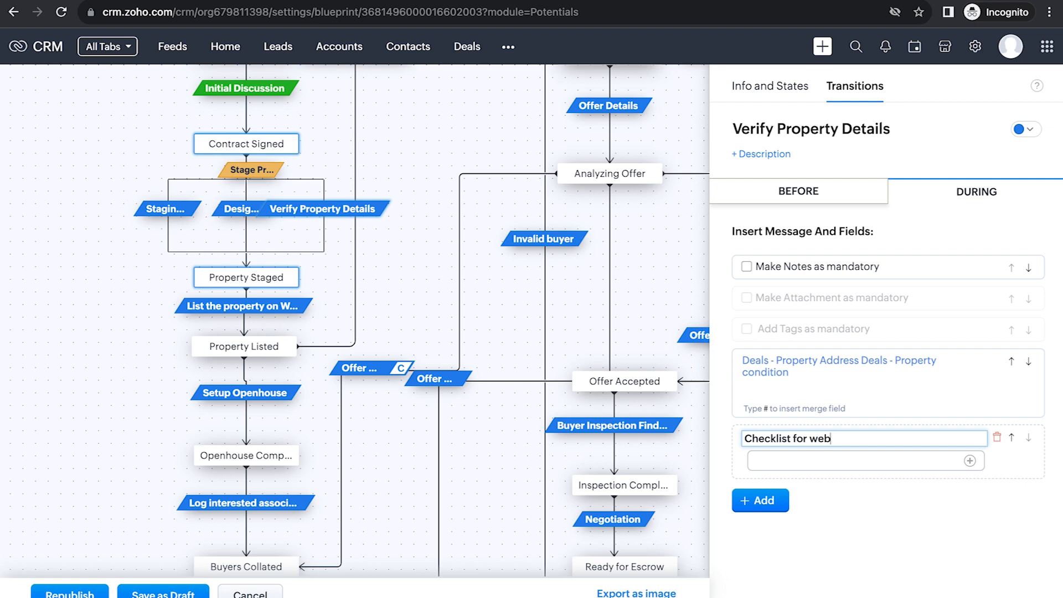
text(site)
click(790, 458)
click(835, 438)
text(in)
key(shift+Home)
key(BackSpace)
Title the checklist "Correct information in".
text(In)
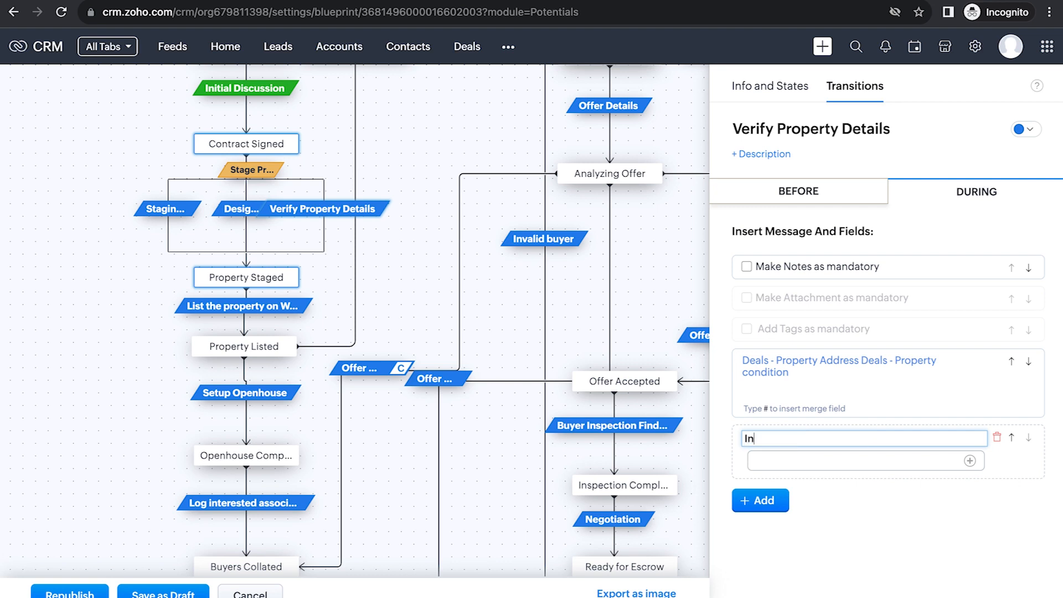
key(BackSpace)
text(Correct information in)
Add the item Property Size to the "Correct information in" checklist.
click(857, 455)
text(P)
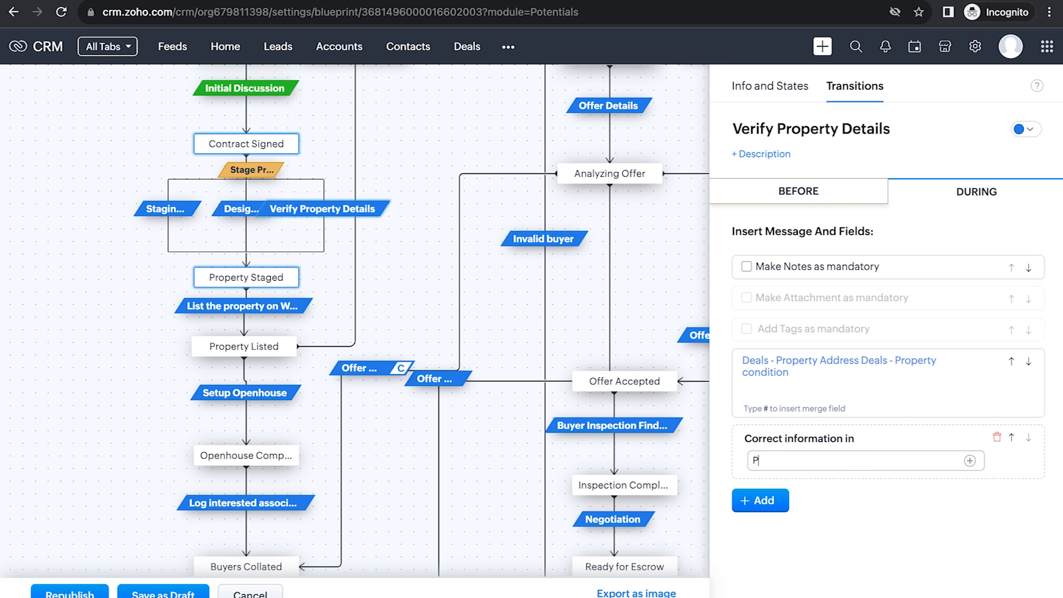
text(Ropert)
key(BackSpace)
key(BackSpace)
key(BackSpace)
key(BackSpace)
key(BackSpace)
key(BackSpace)
text(roperty Size)
click(969, 461)
Add Layout Details as the second item of the checklist.
text(LAyo)
key(BackSpace)
key(BackSpace)
key(BackSpace)
text(ayout Detai)
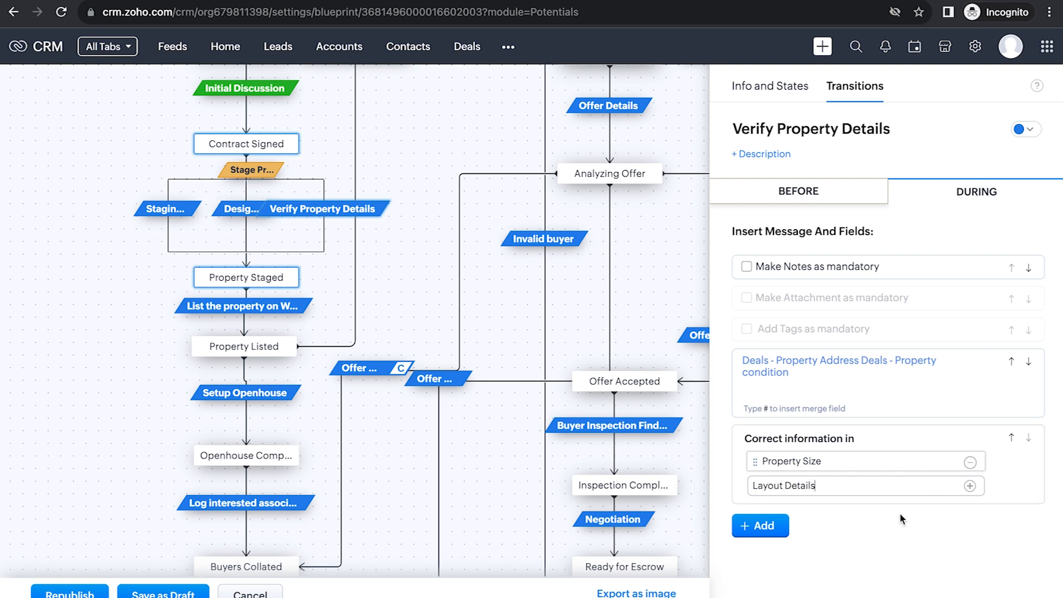
click(969, 485)
Add Personal Information as the third item of the checklist.
text(PErs)
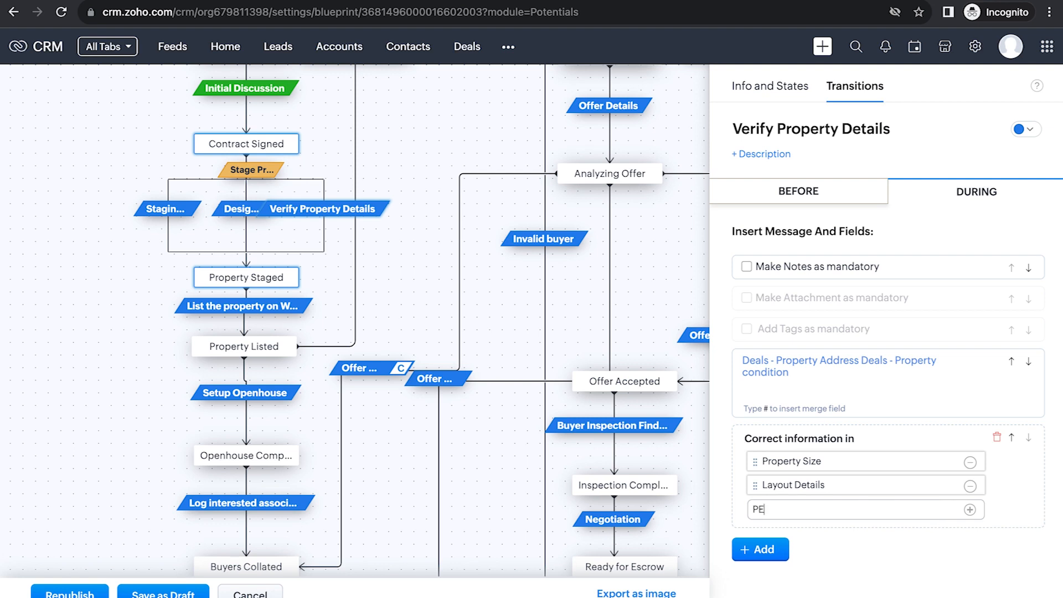
text(sonal Information)
key(Return)
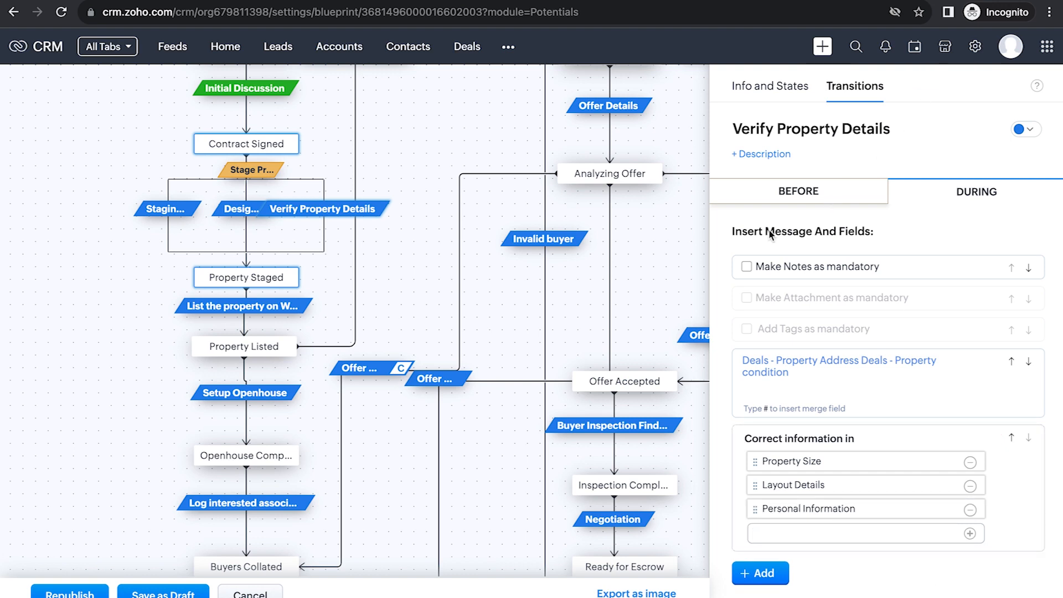
Republish the Property Sale blueprint, saving it despite the loops and moving the associated record to the current version.
click(633, 289)
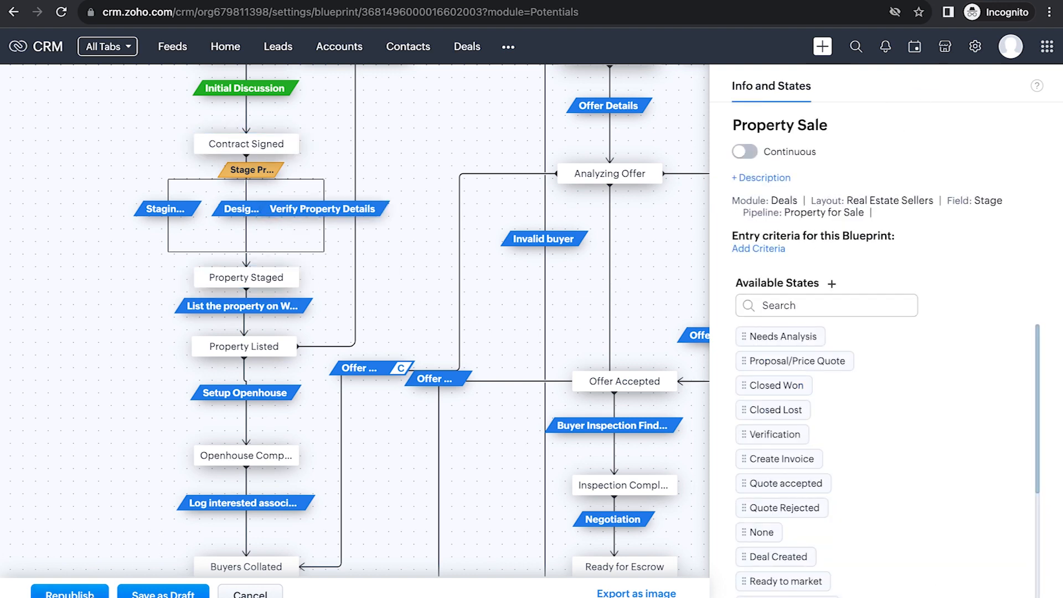
click(92, 596)
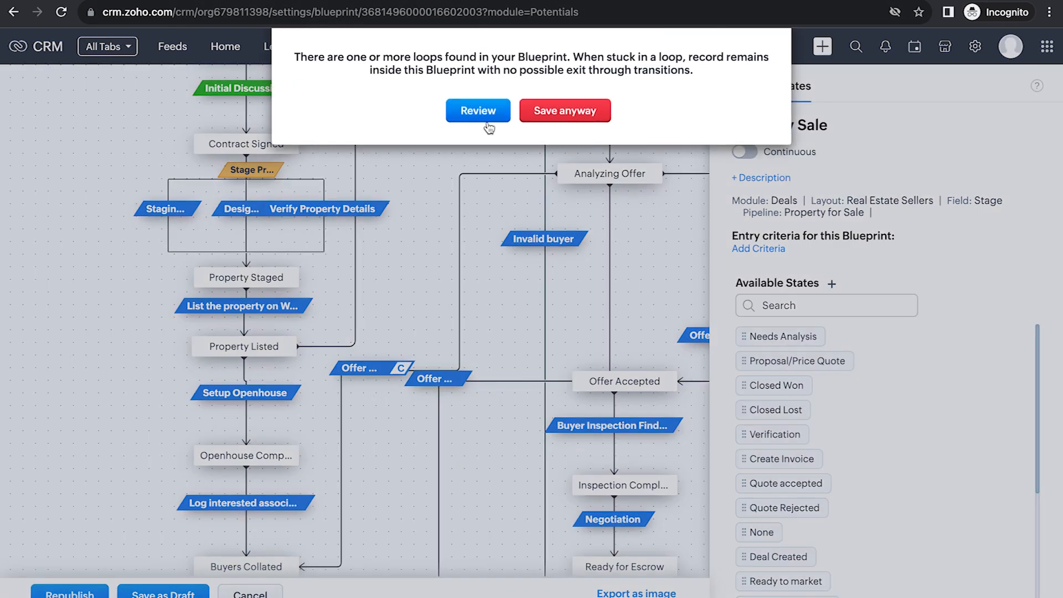
click(554, 120)
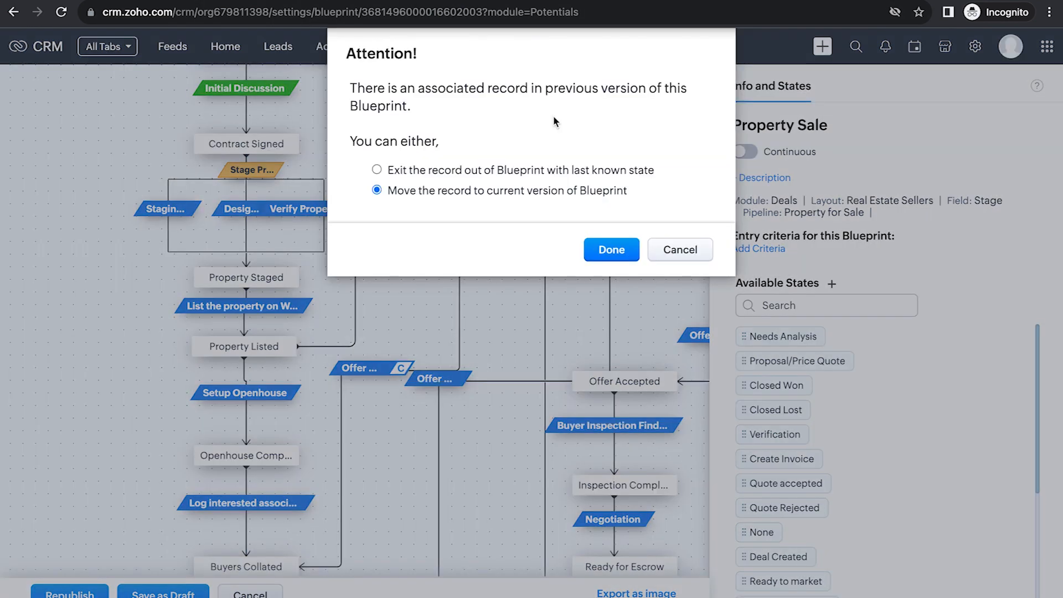
click(604, 251)
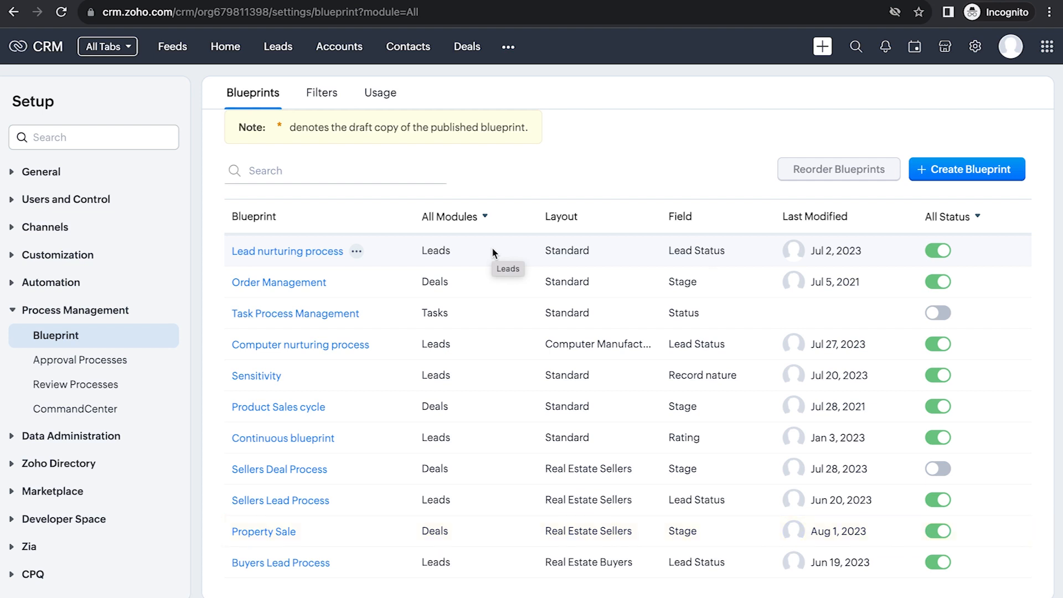
Reopen the Property Sale blueprint and review the owners and During settings of Verify Property Details.
click(271, 533)
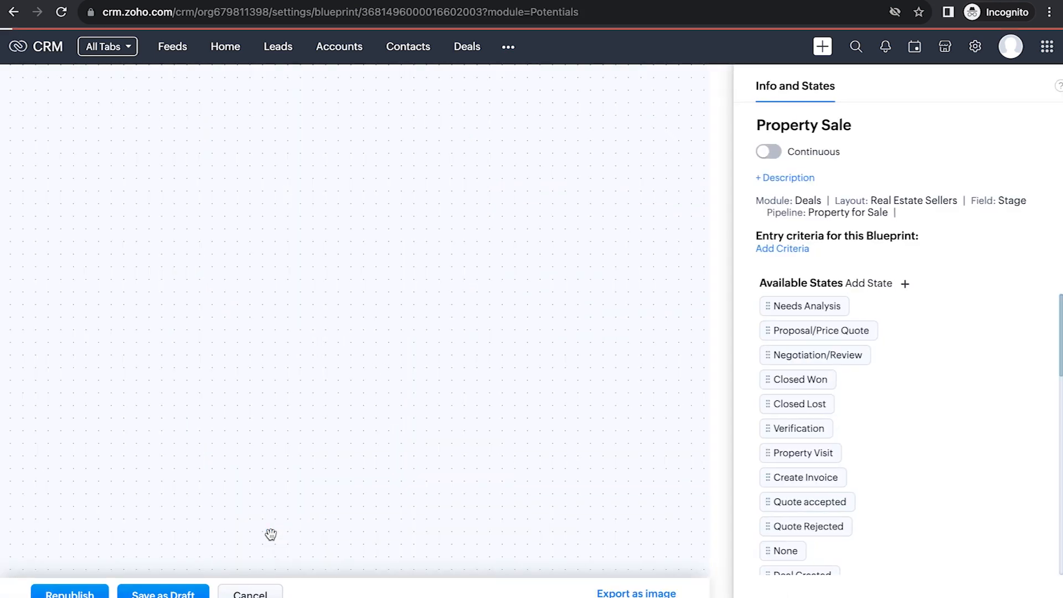
click(318, 221)
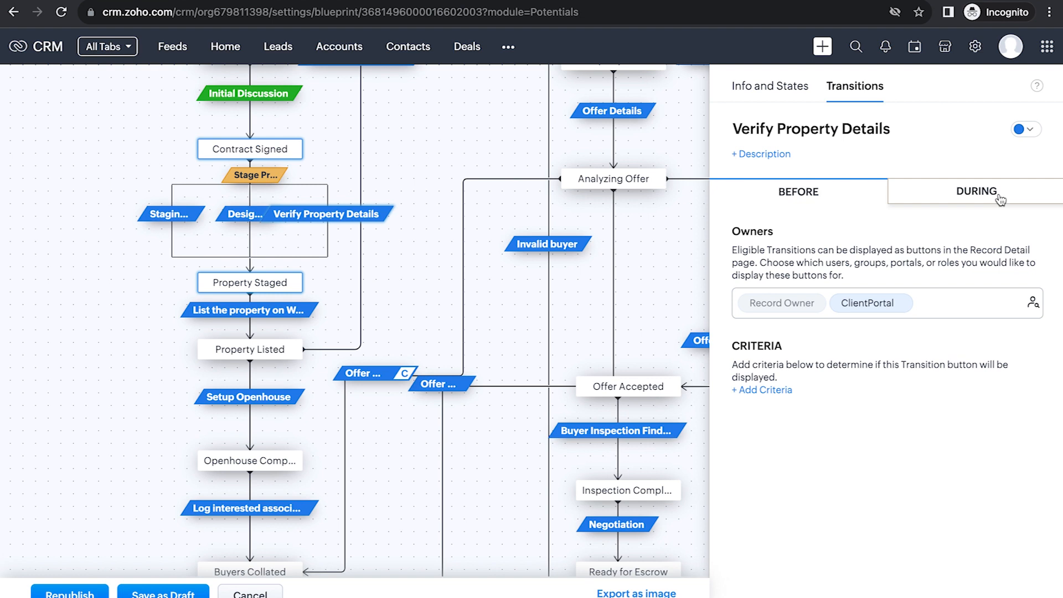
click(999, 198)
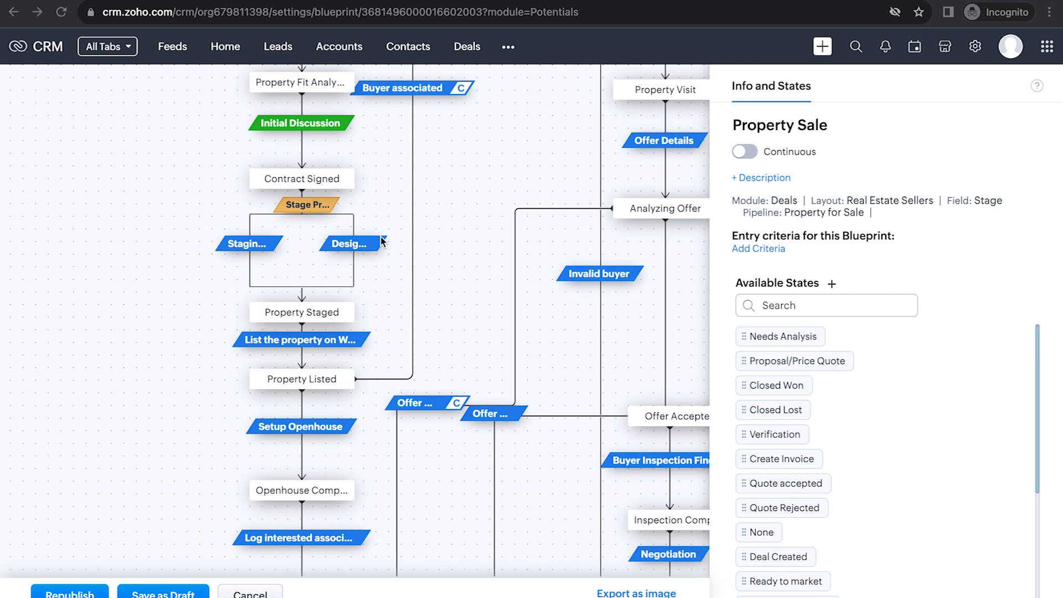
Create and save a third sub-transition named Data Verification in the Stage Property parallel transition.
click(380, 240)
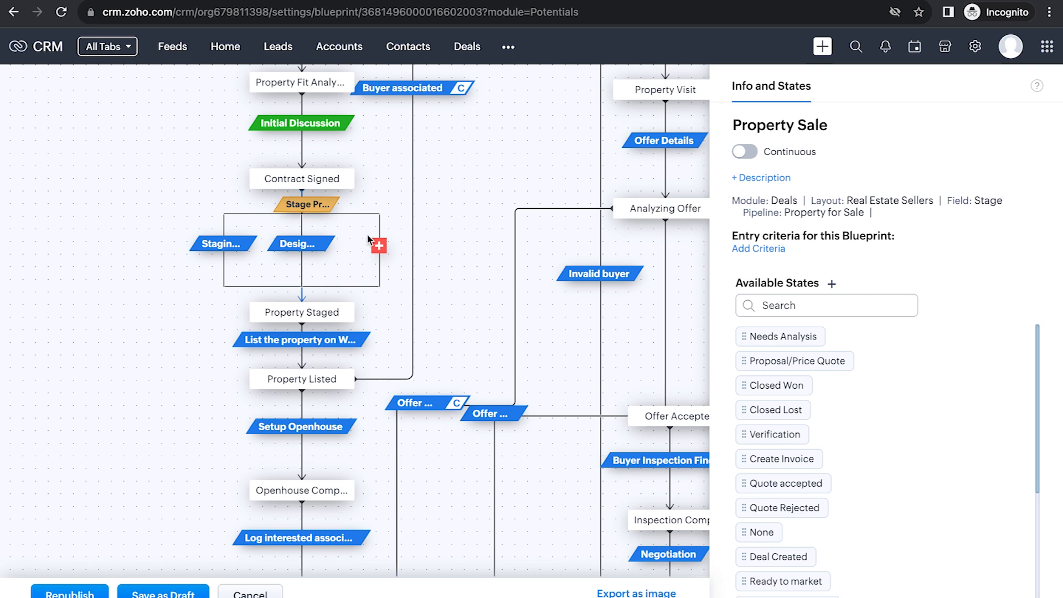
click(379, 248)
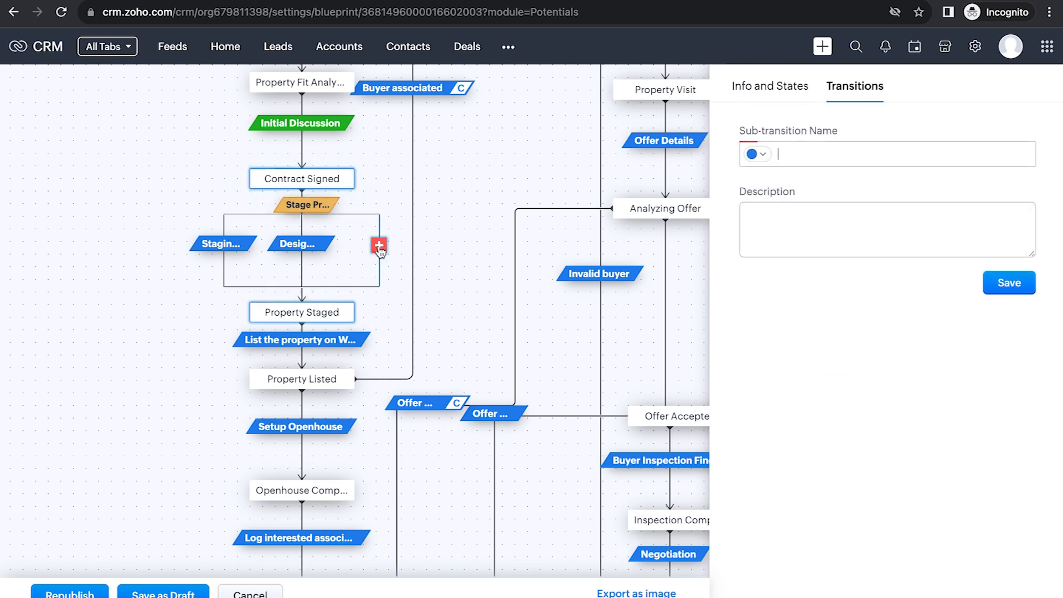
click(798, 159)
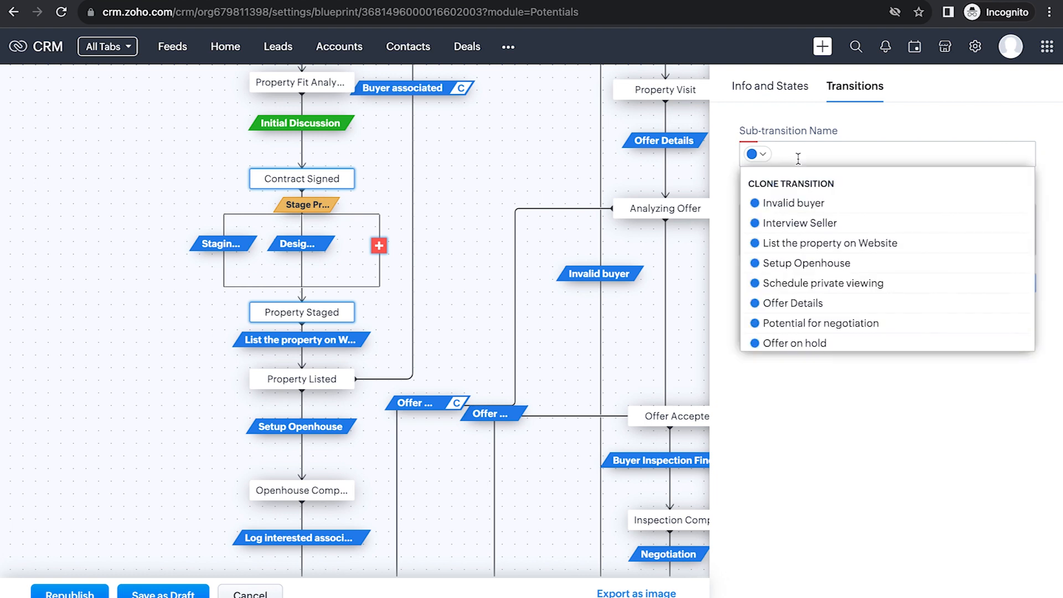
text(Data)
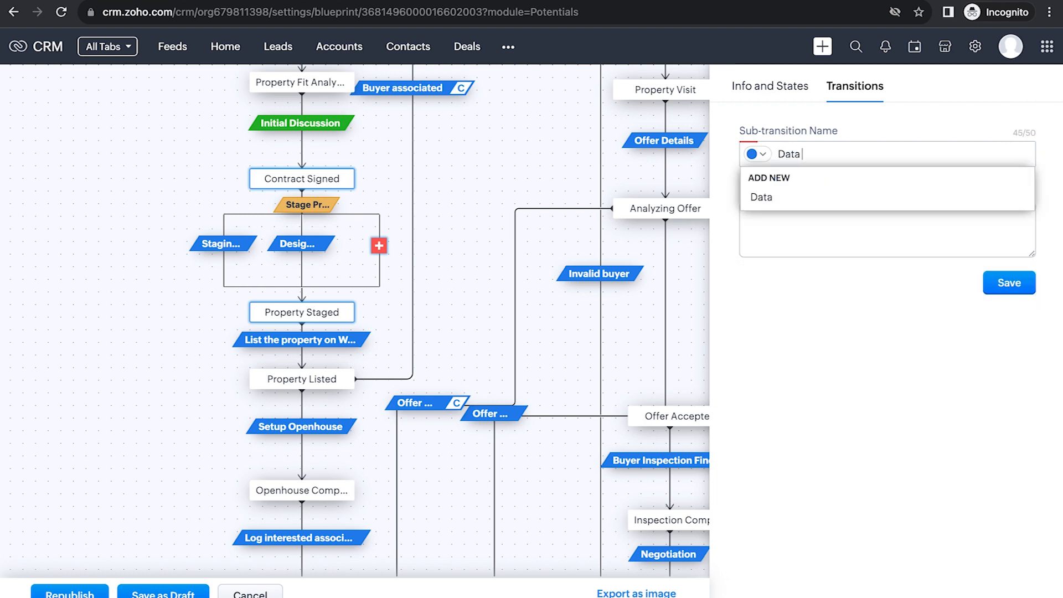
text( Verification)
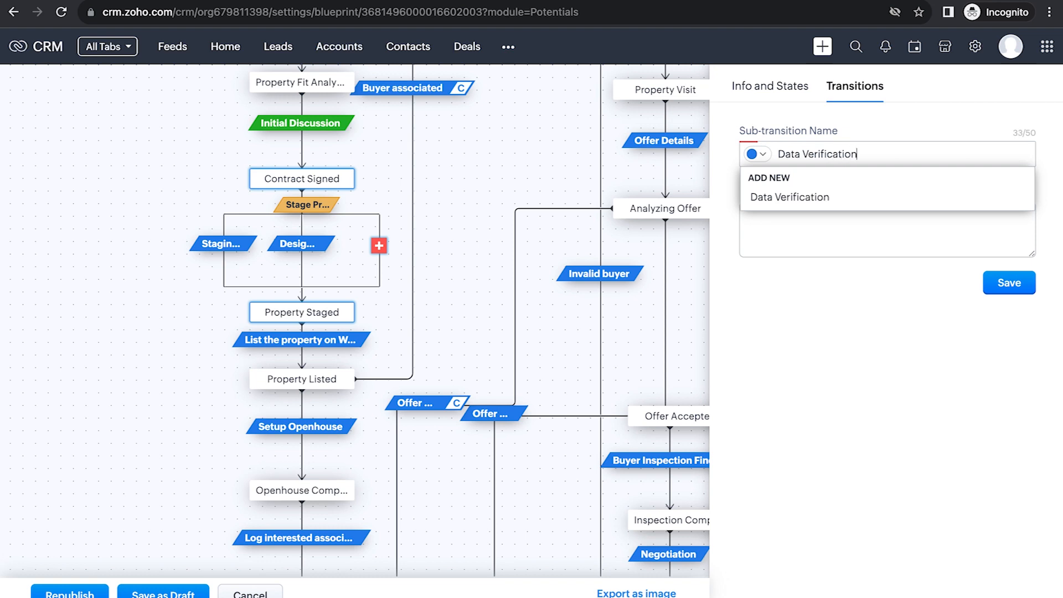
click(789, 197)
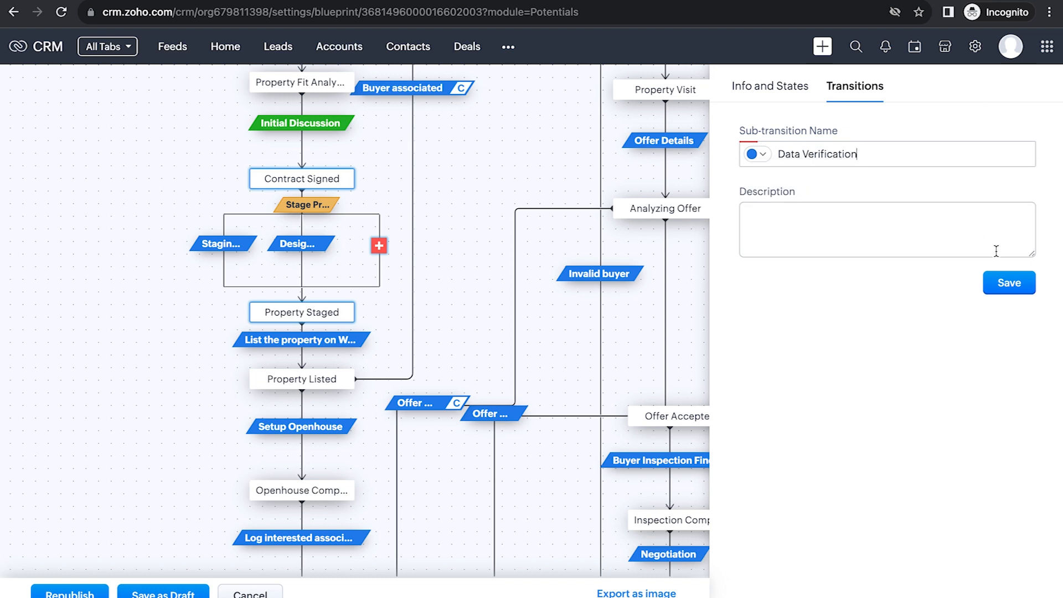
click(1006, 292)
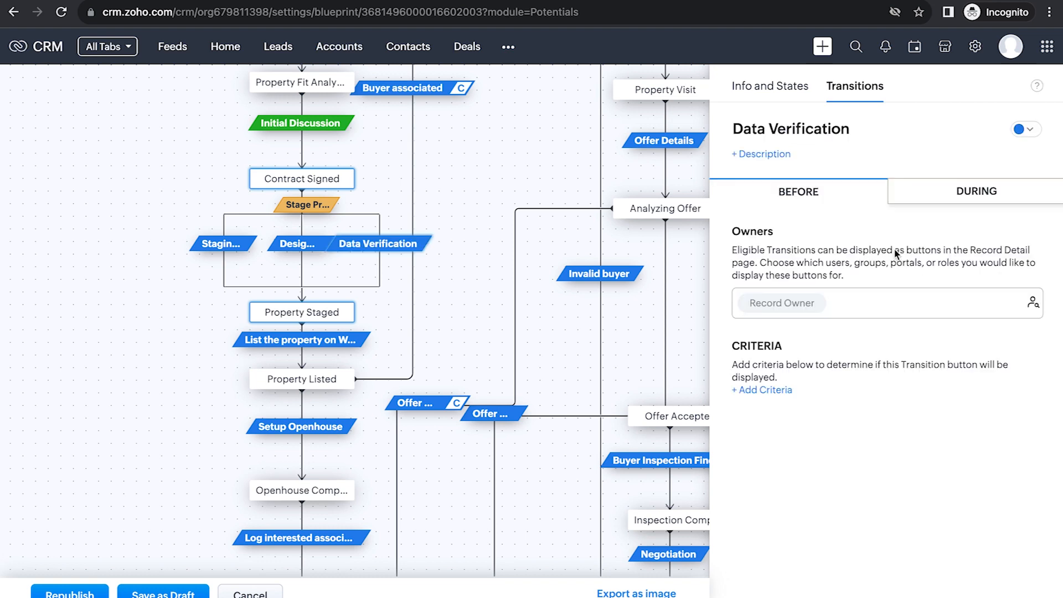
Add the portal ClientPortal as an owner of the Data Verification sub-transition and save the selection.
click(840, 303)
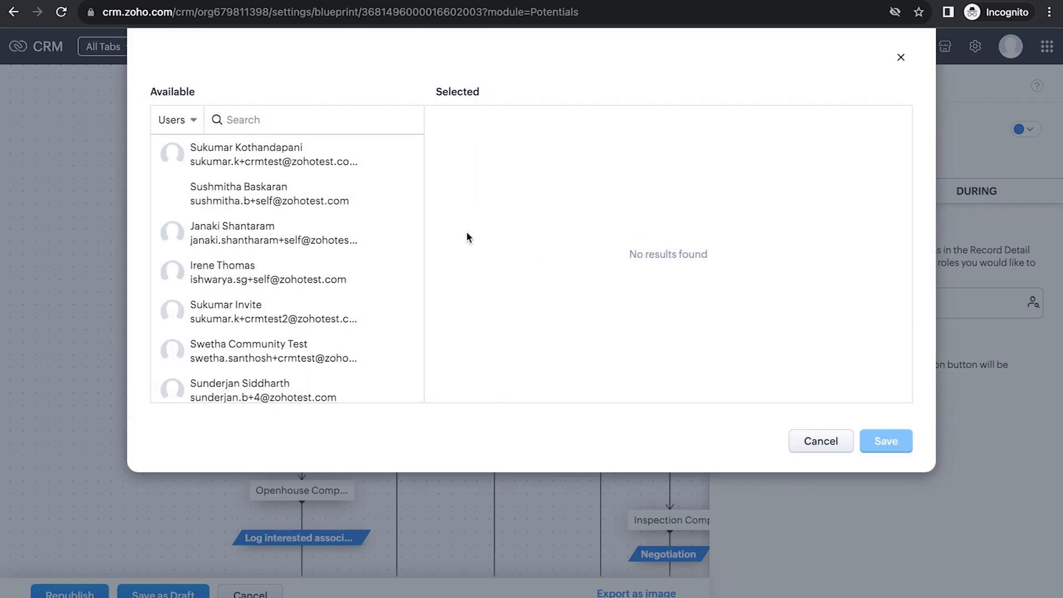
click(190, 127)
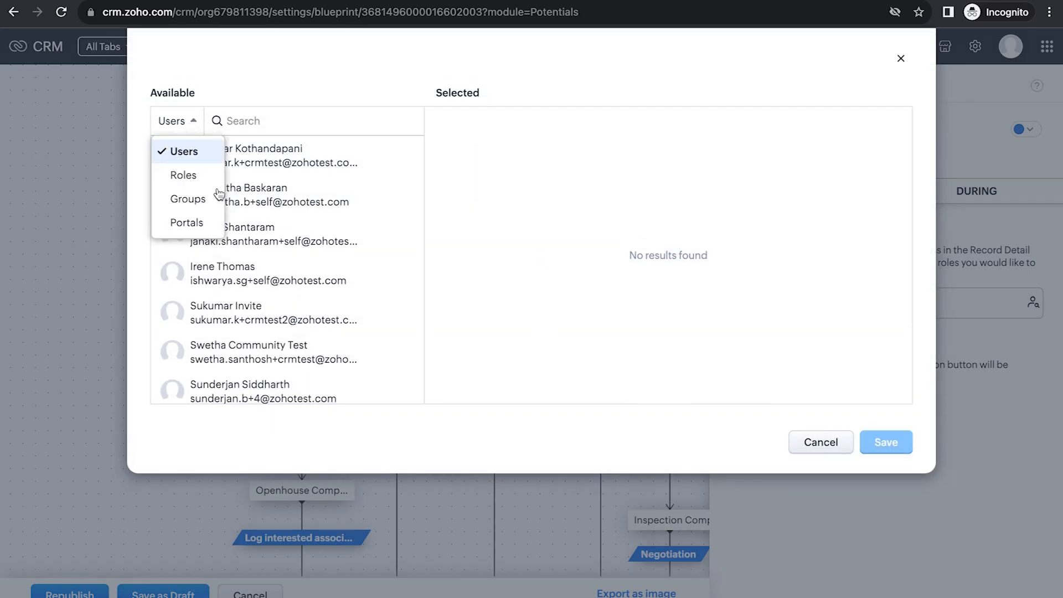
click(212, 220)
click(389, 157)
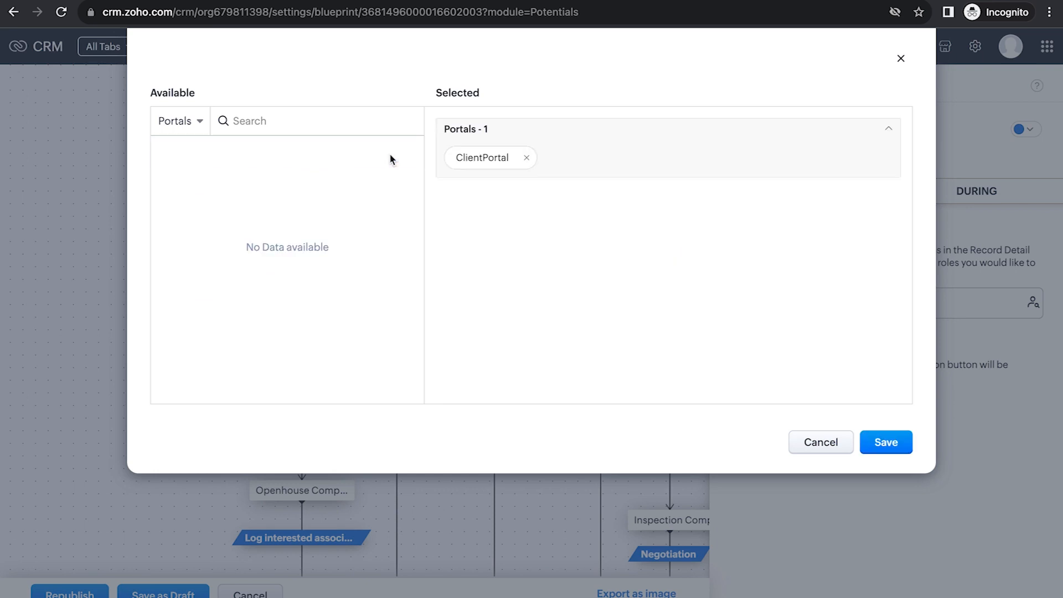
click(893, 441)
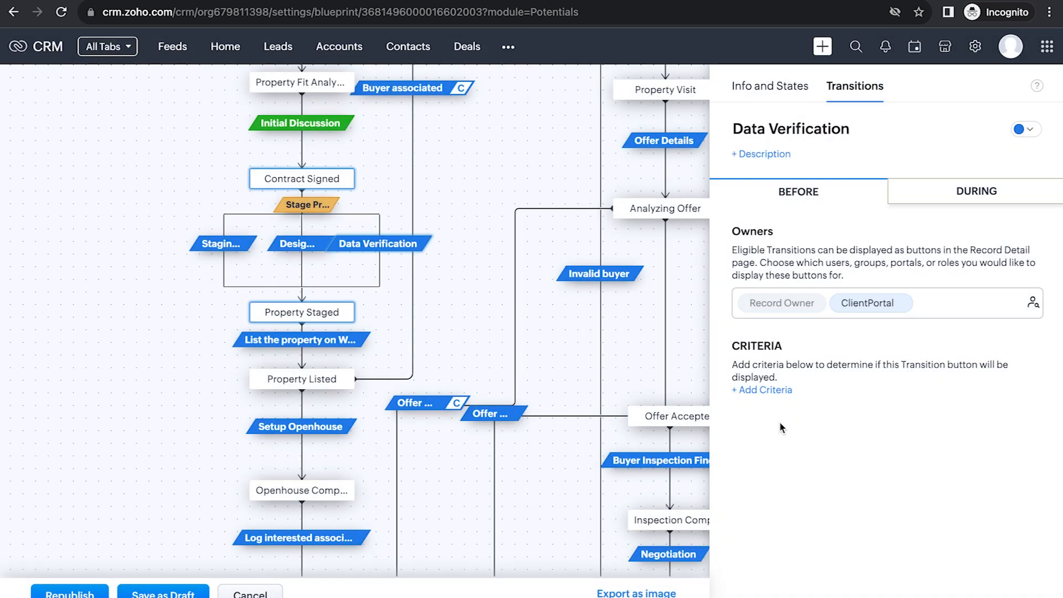
Add a checklist titled "Verified details" to the During settings of the Data Verification sub-transition.
click(978, 188)
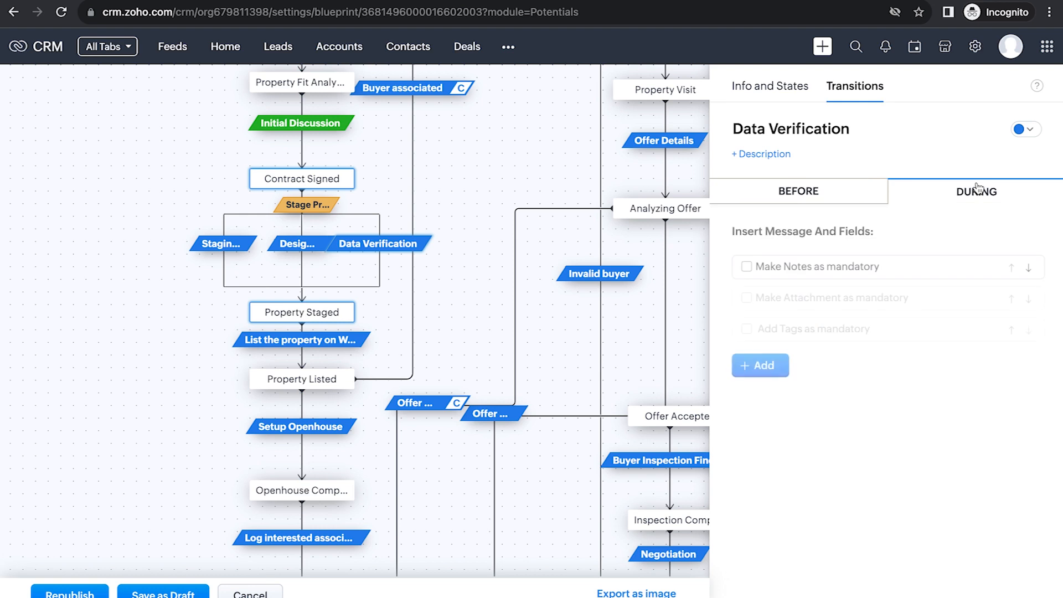
click(775, 365)
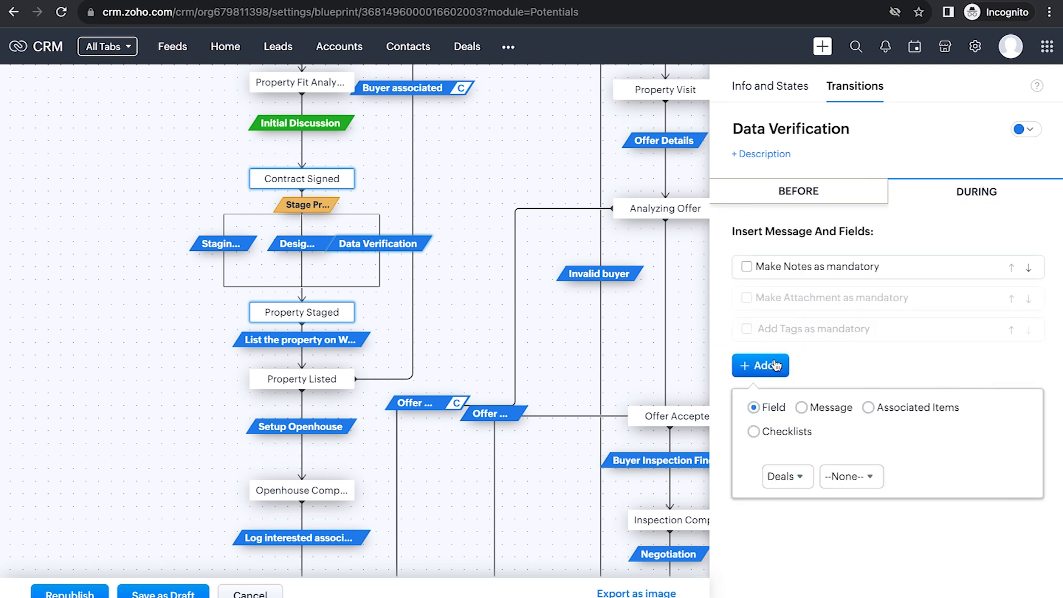
click(847, 477)
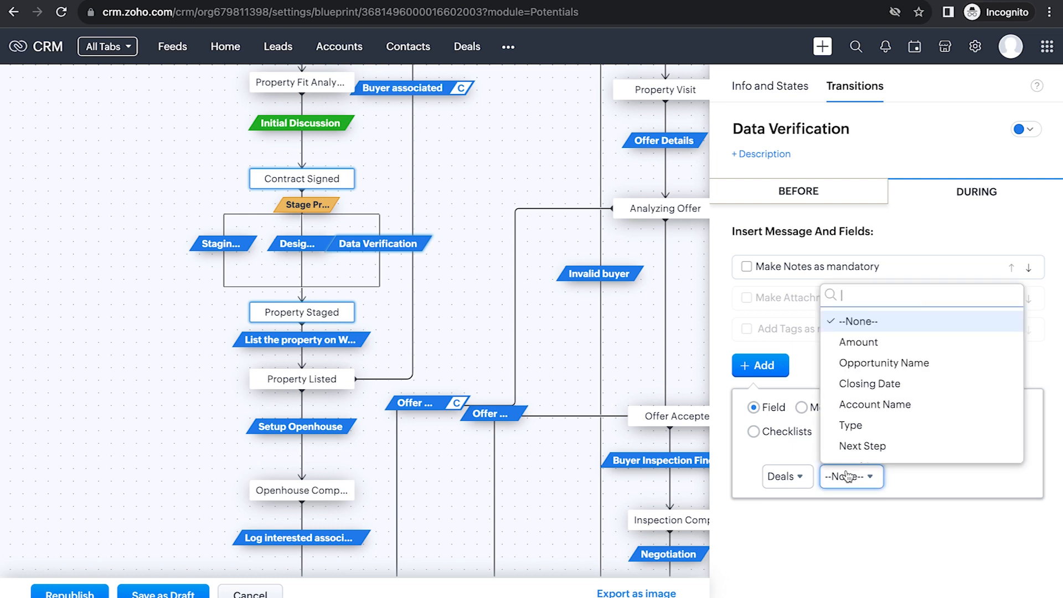
click(847, 476)
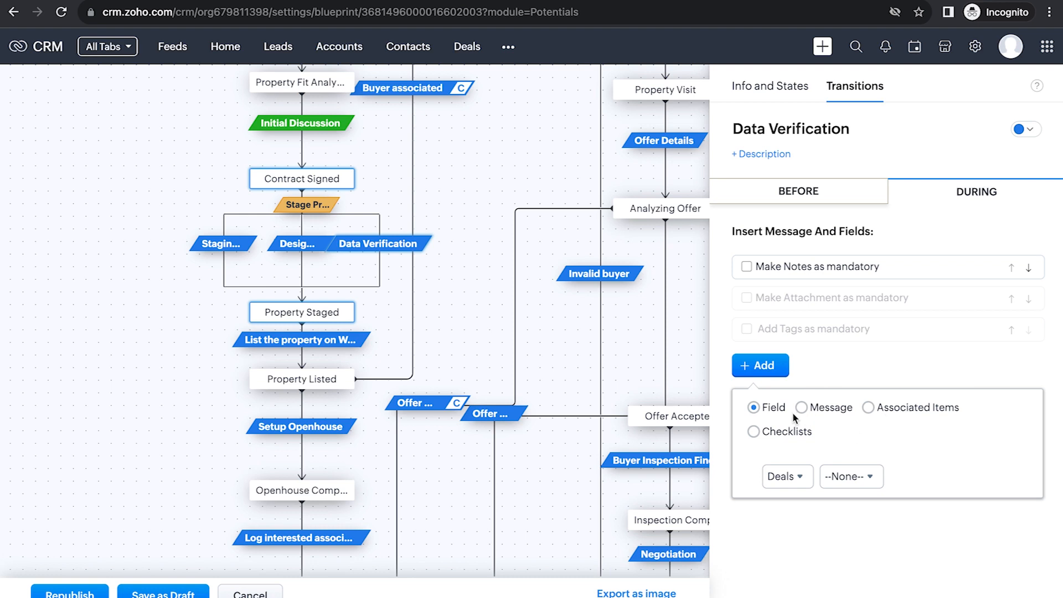
click(774, 435)
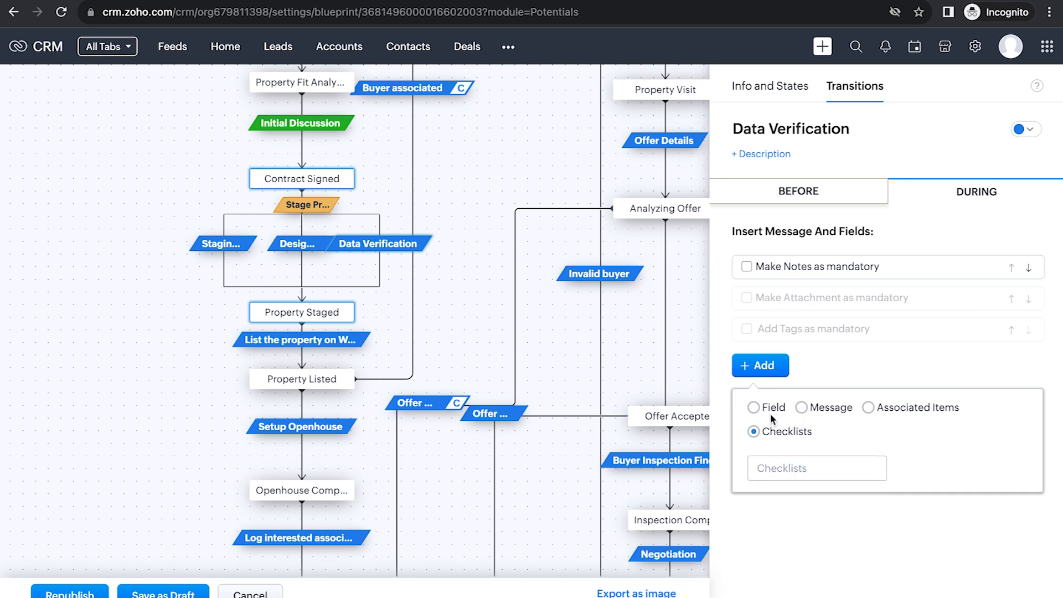
click(774, 410)
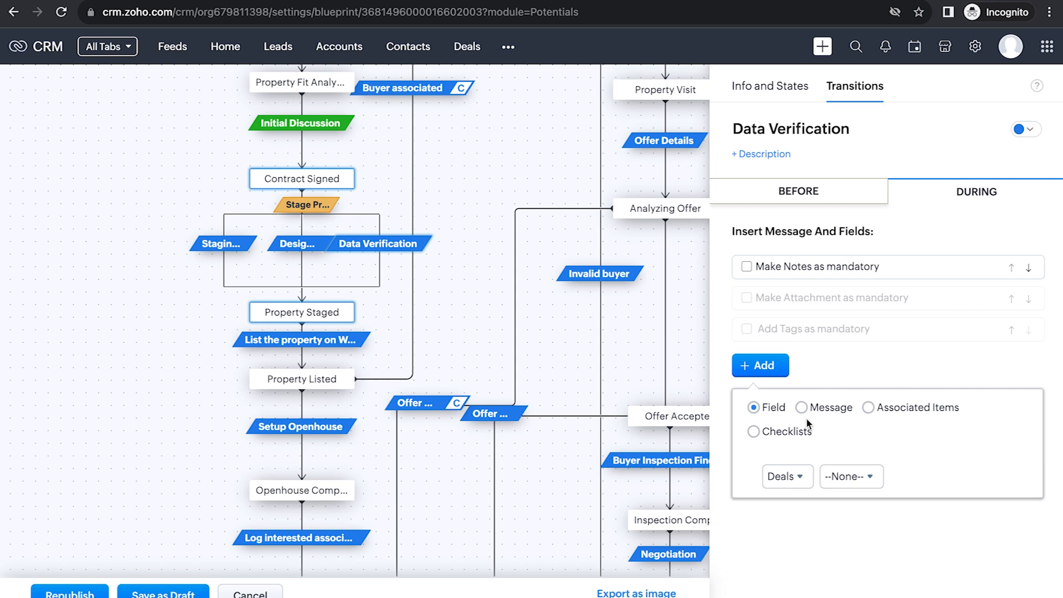
click(783, 438)
click(793, 466)
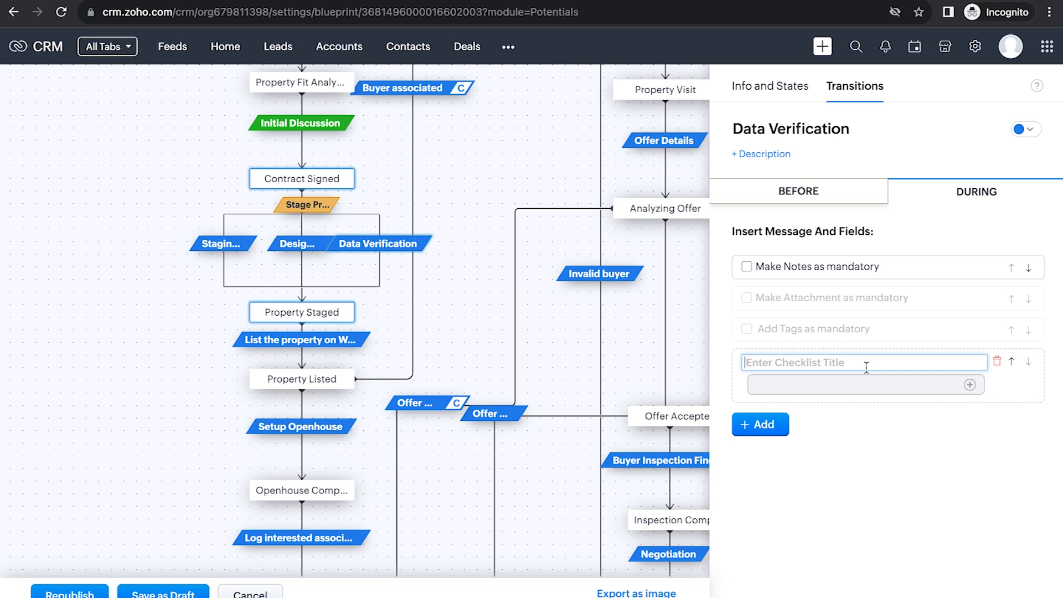
text(Verif)
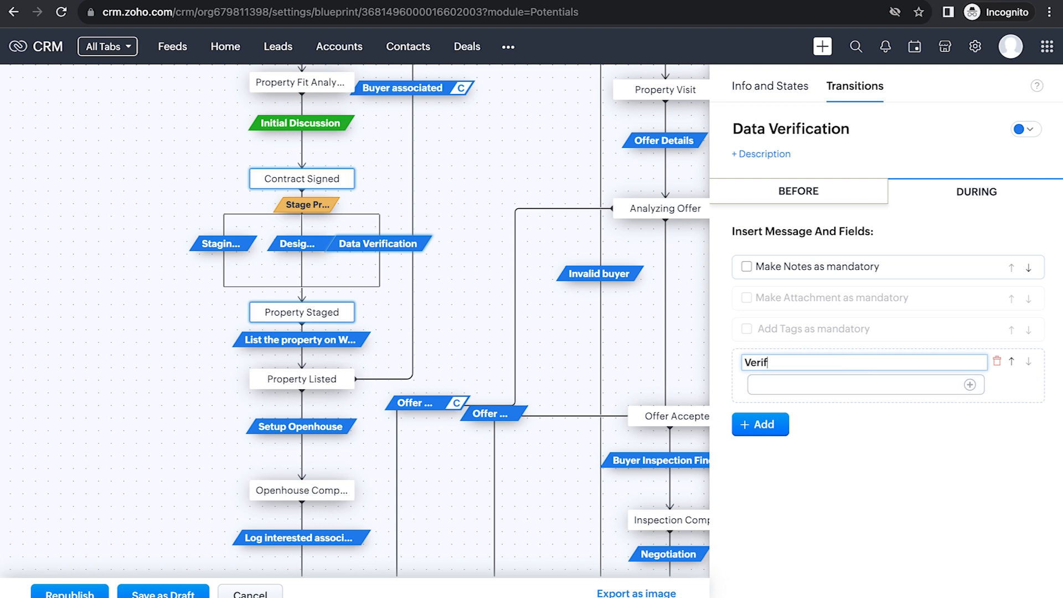
text(ied details)
Add the items Property Size, Layout Details and Personal Information to the Verified details checklist.
click(858, 387)
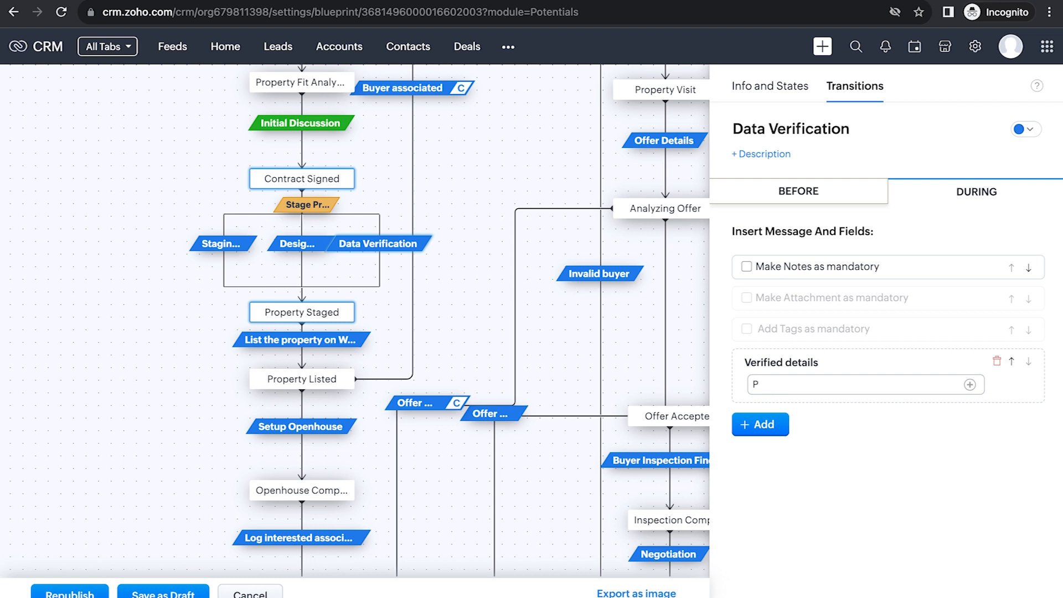
text(P)
key(BackSpace)
text(Property Size)
click(969, 384)
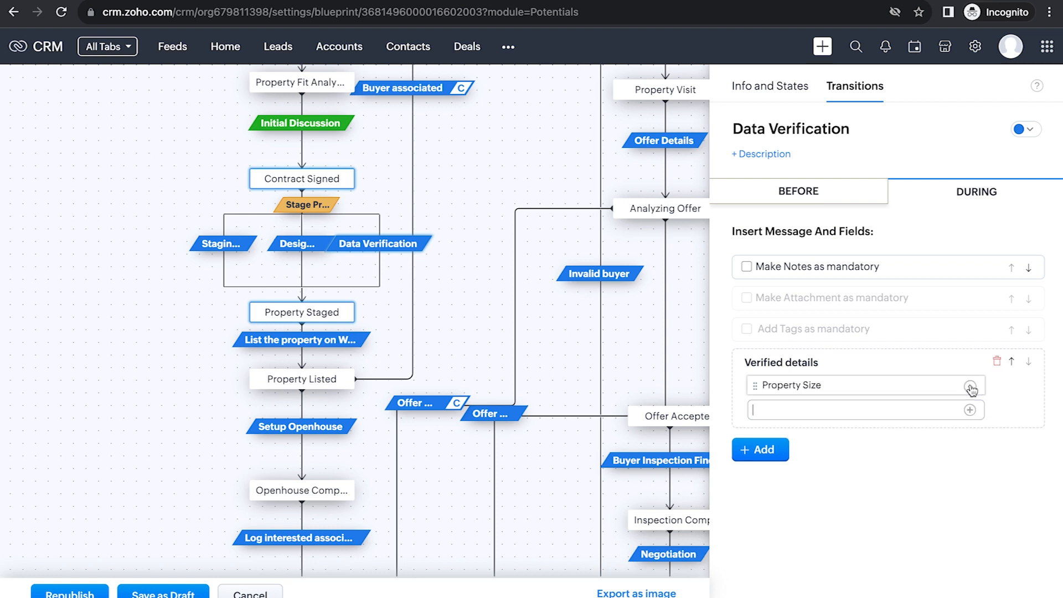
text(Layout Details)
click(969, 410)
text(P)
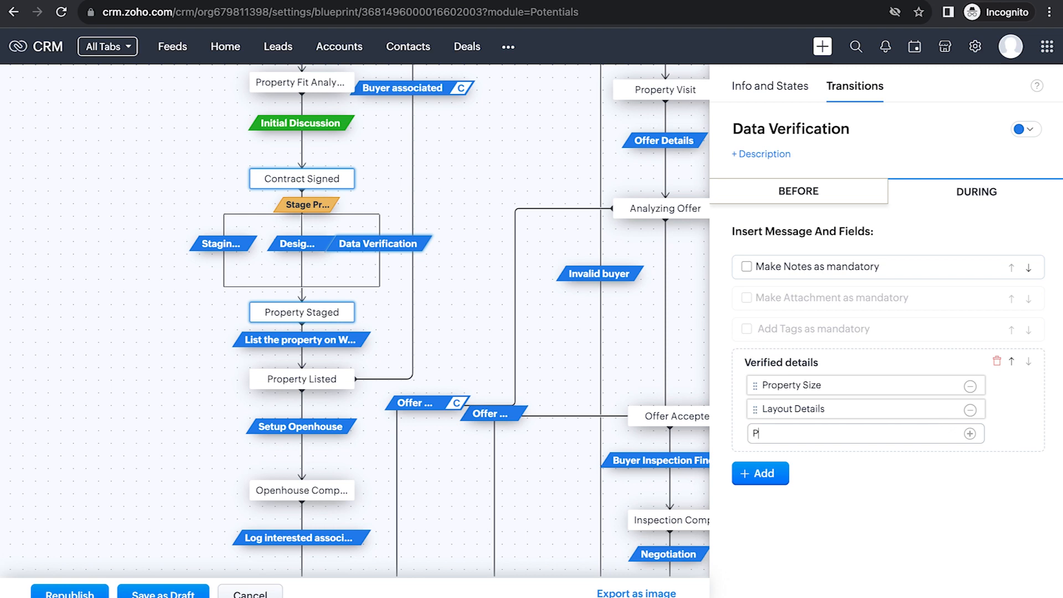
text(ersonal Information)
click(970, 436)
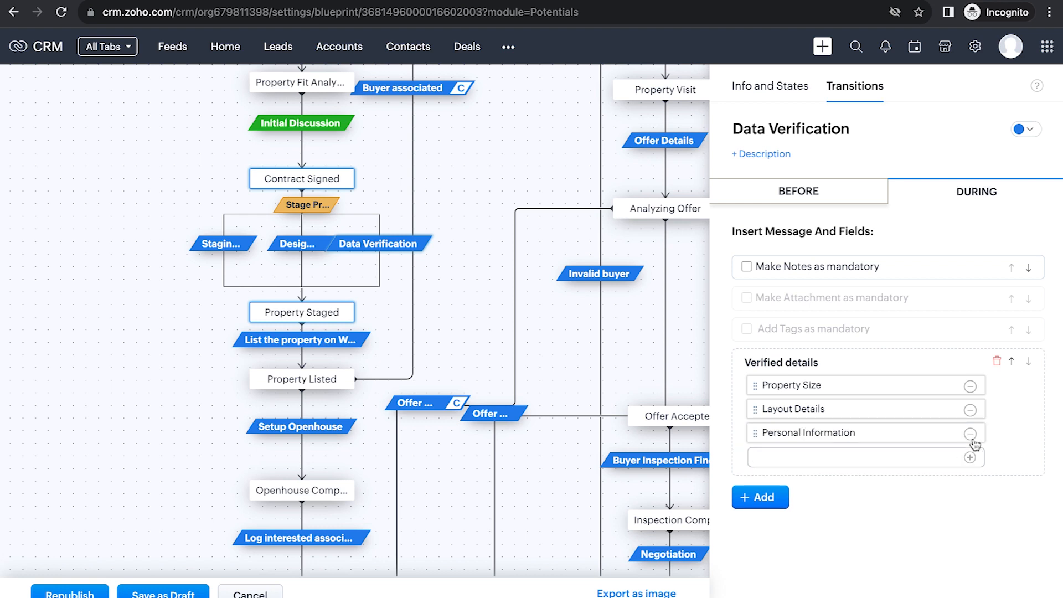
Enter "Features of the property" as the fourth item of the Verified details checklist and close the sub-transition's settings.
text(Ex)
key(BackSpace)
key(BackSpace)
text(Features of the rp)
key(BackSpace)
key(BackSpace)
text(property)
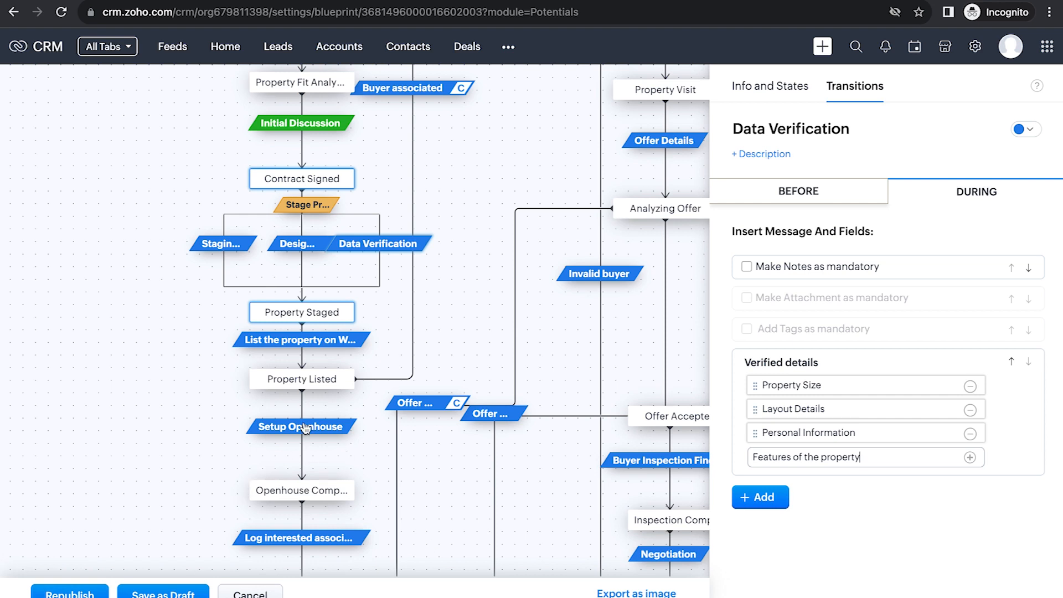
click(387, 266)
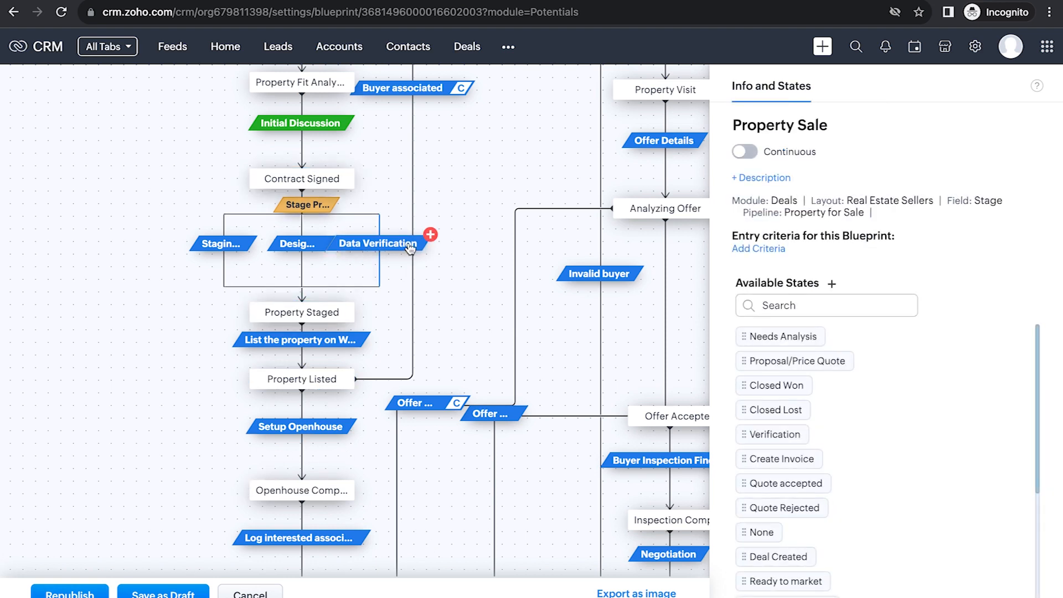
Review the owners of Data Verification and the After actions available for the Stage Property parallel transition.
click(409, 247)
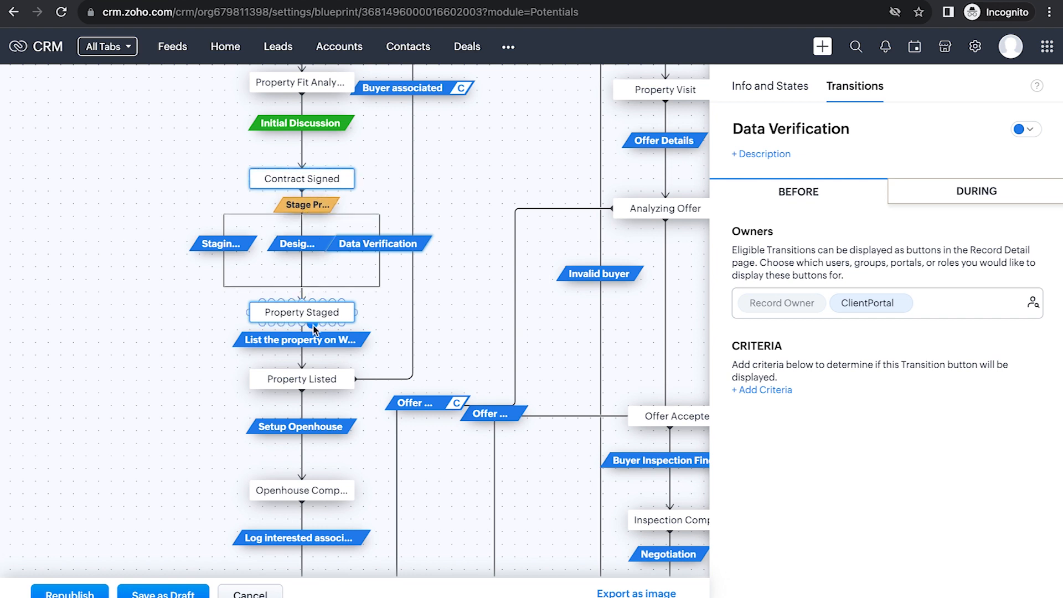
click(325, 212)
click(968, 191)
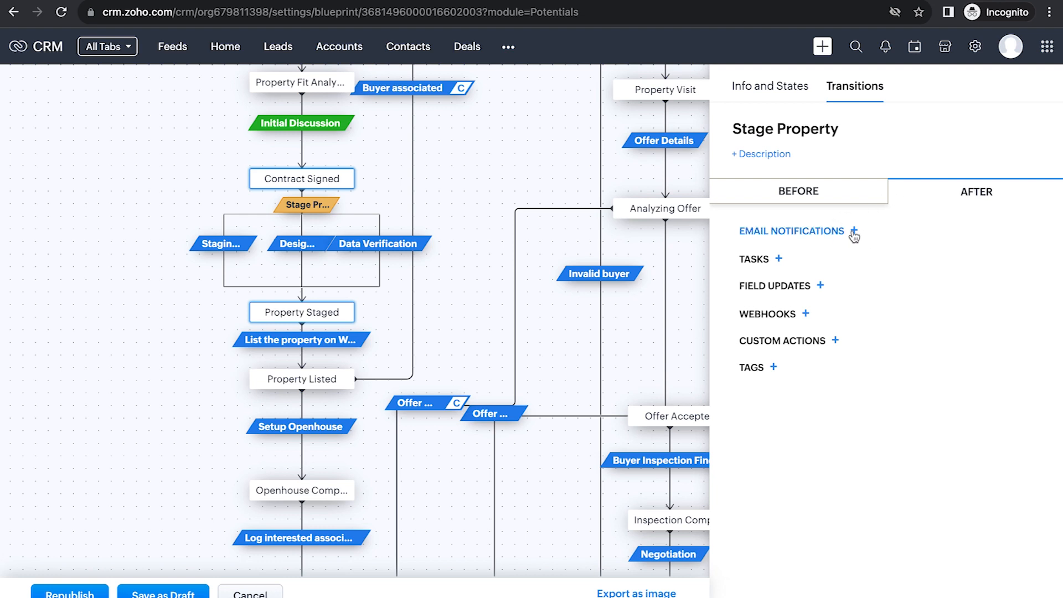
Republish the Property Sale blueprint, saving it despite the loops, and reopen the Blue House Interiors deal.
click(83, 593)
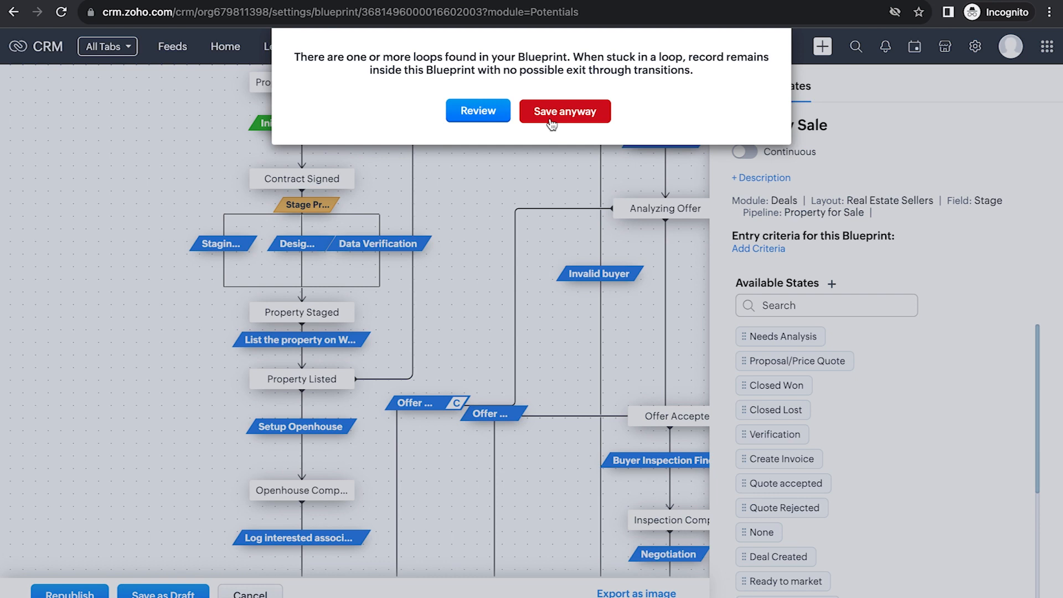
click(552, 123)
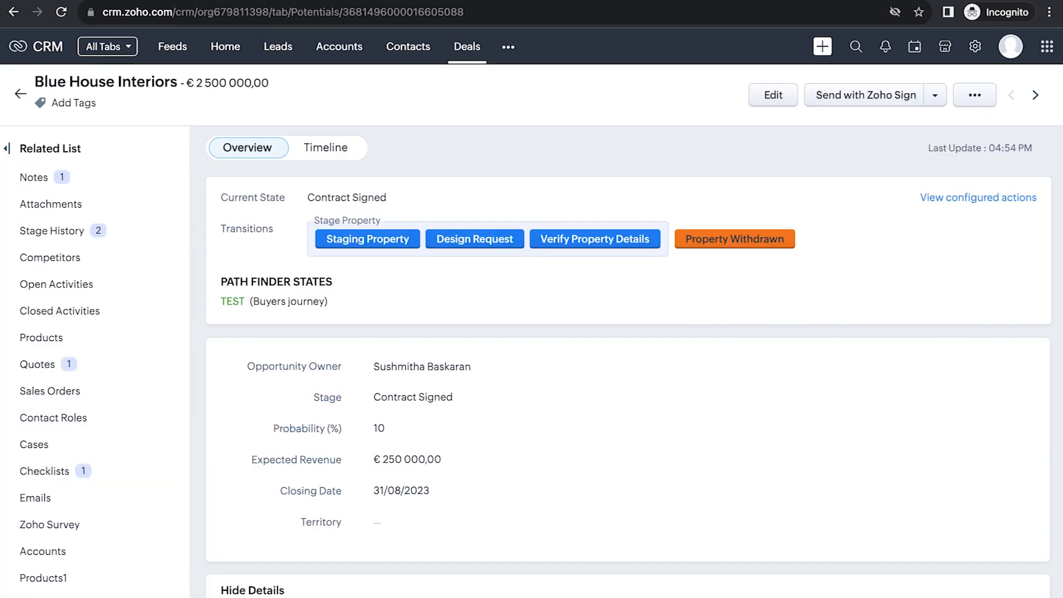
click(452, 54)
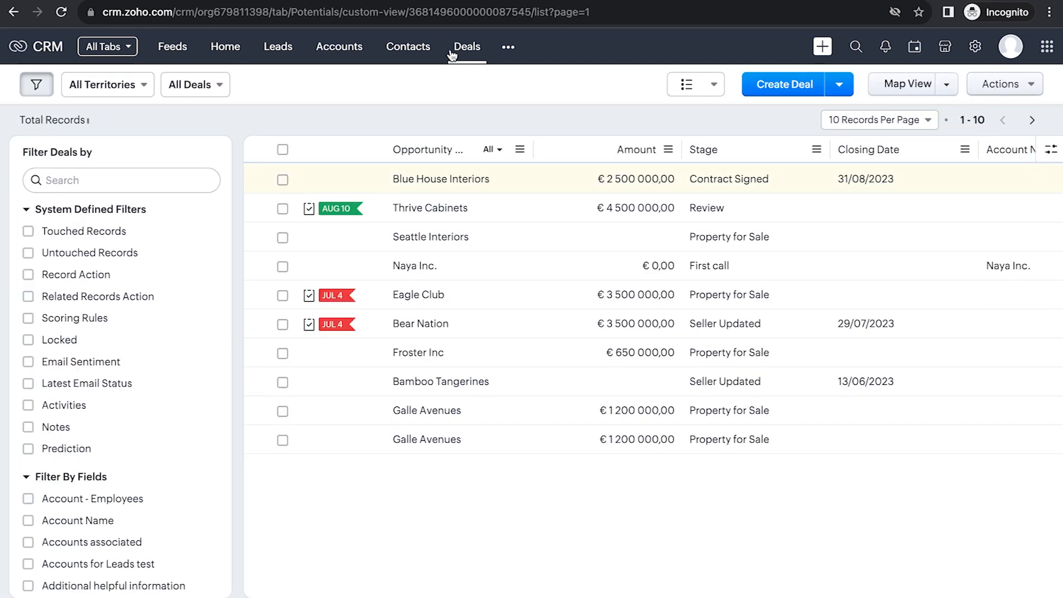
click(508, 190)
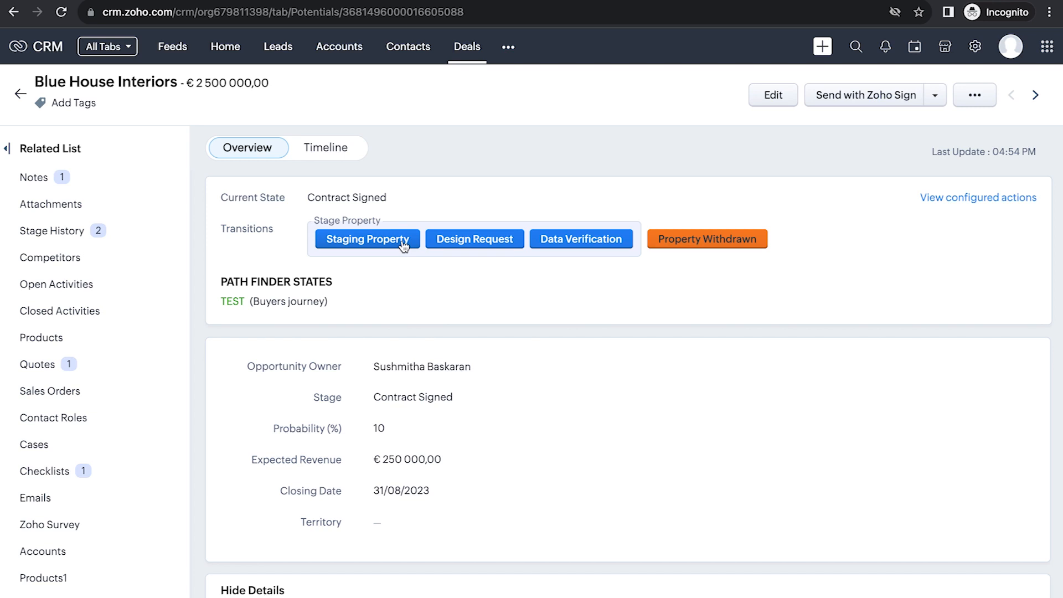
Preview the Design Request task form and the Data Verification checklist on the deal, cancelling both without saving.
click(490, 242)
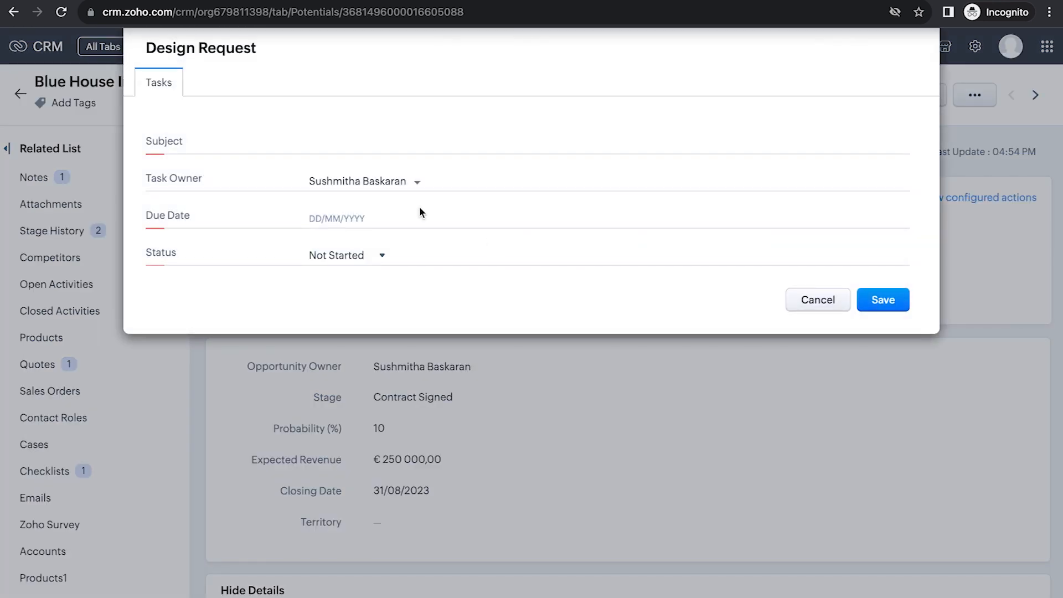
click(339, 145)
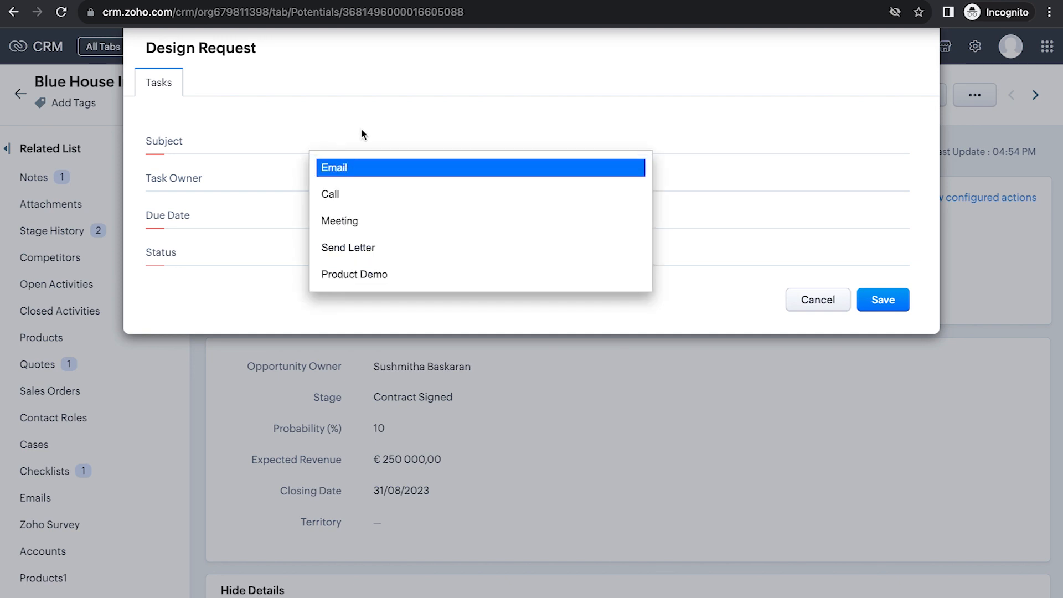
click(362, 131)
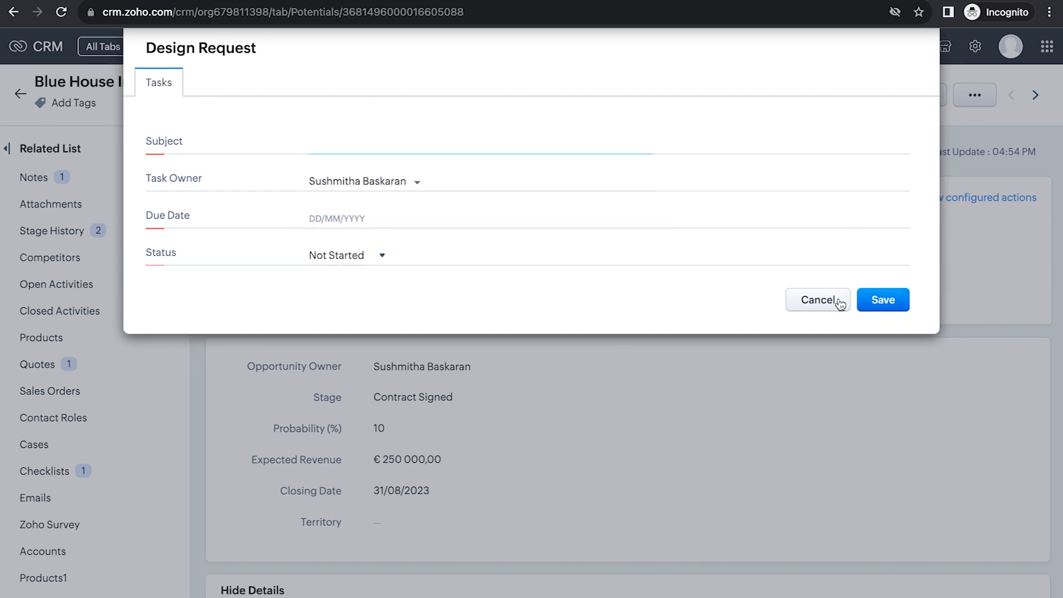
click(809, 305)
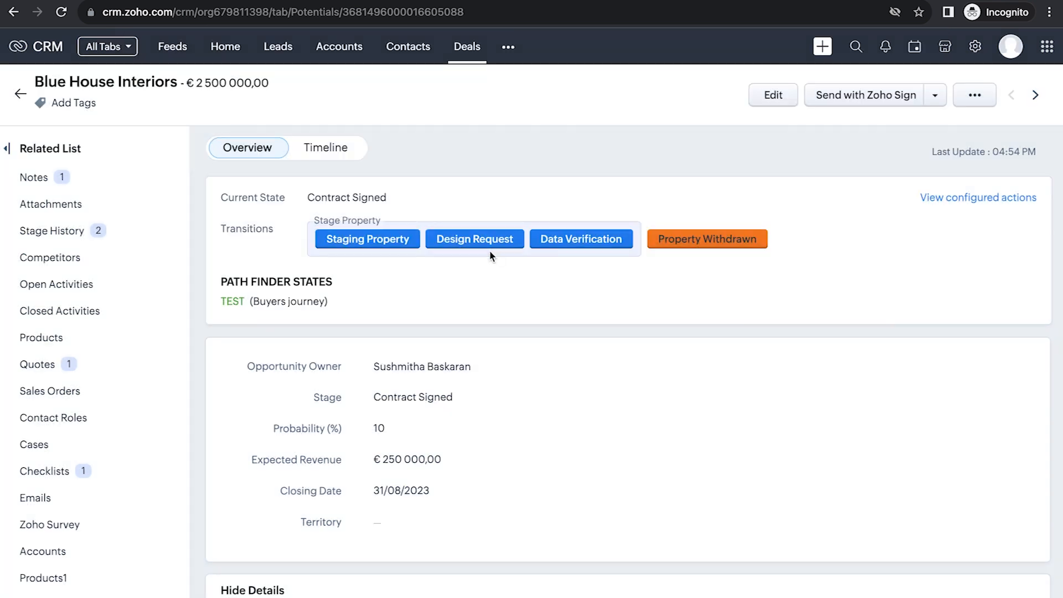
click(570, 240)
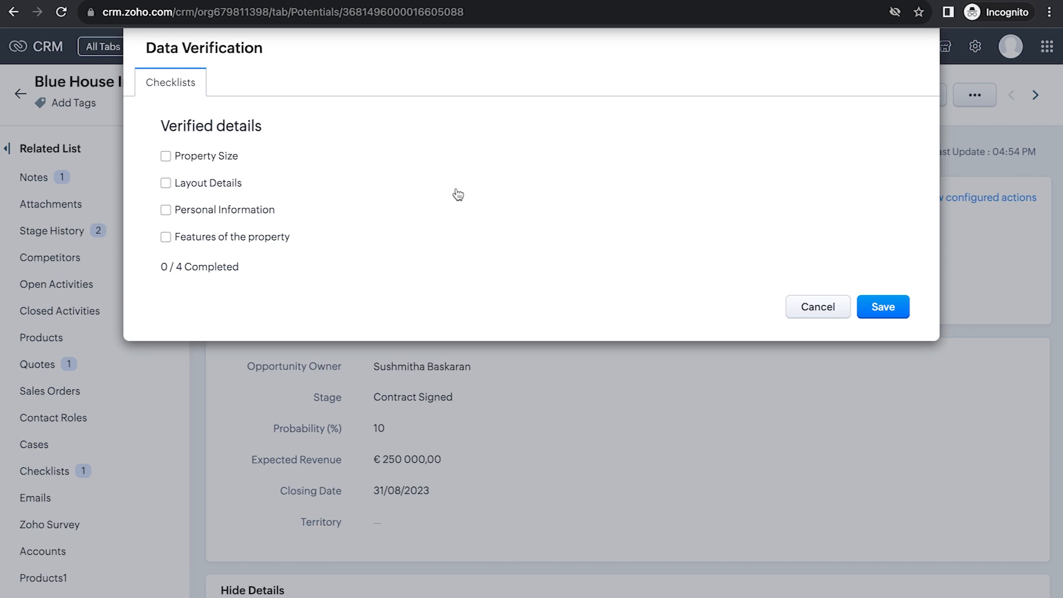
click(815, 308)
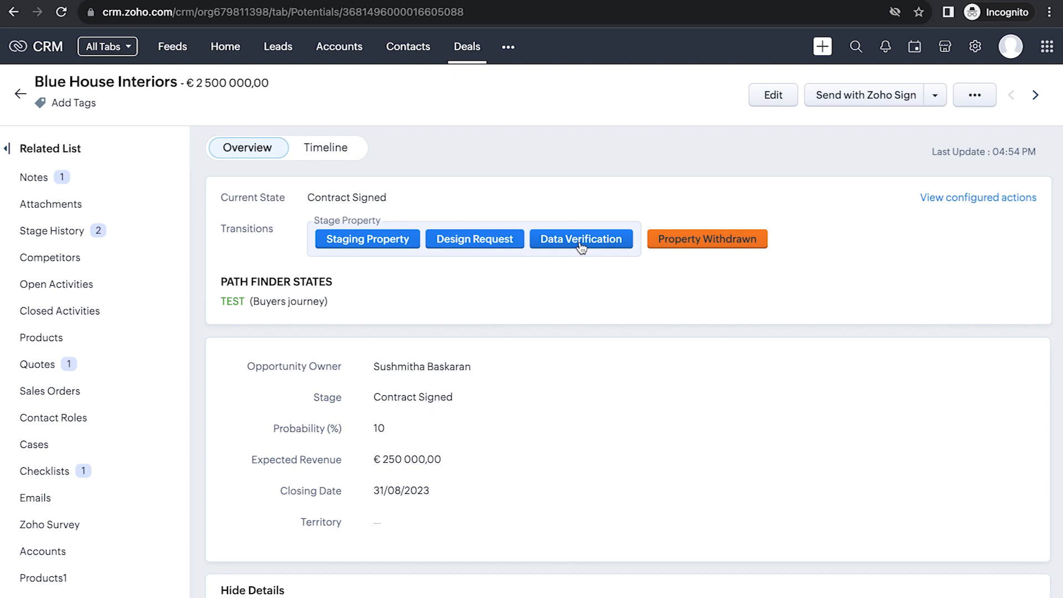
Fill in the Design Request task with subject Email, due date 16/08/2023 and a different task owner.
click(513, 239)
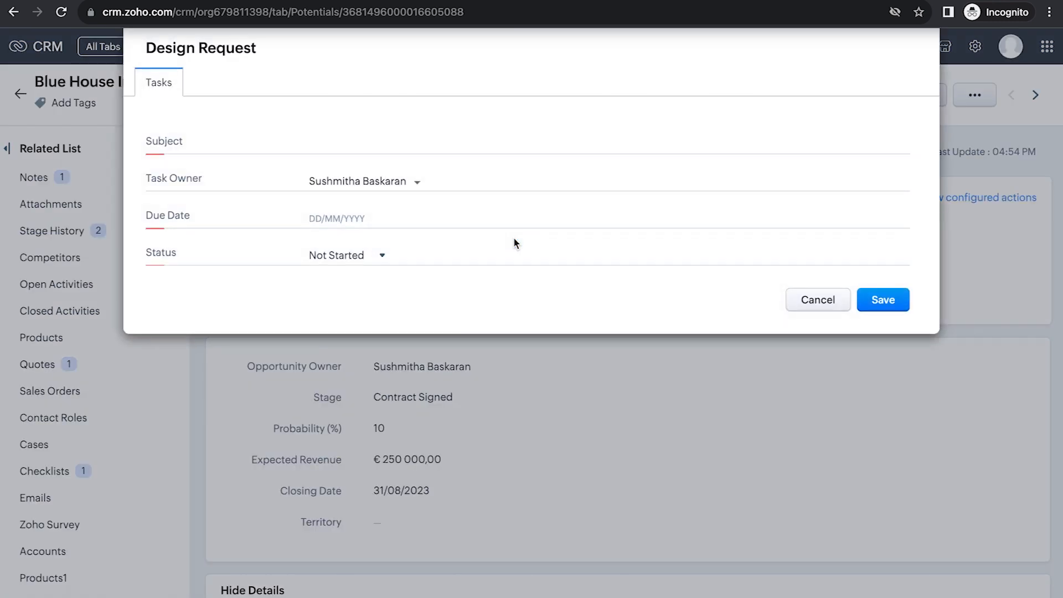
click(370, 142)
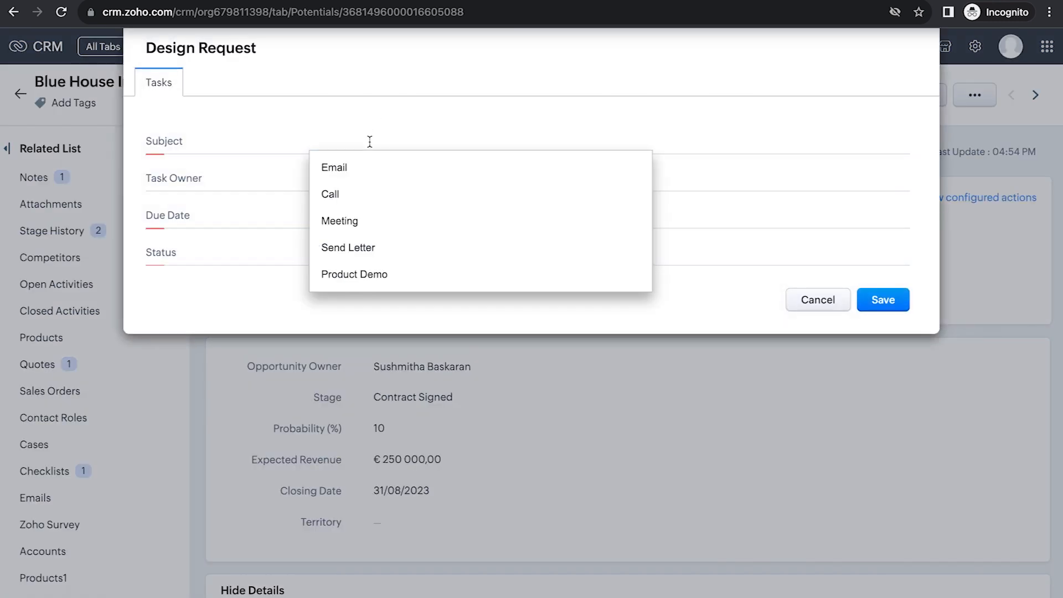
click(364, 166)
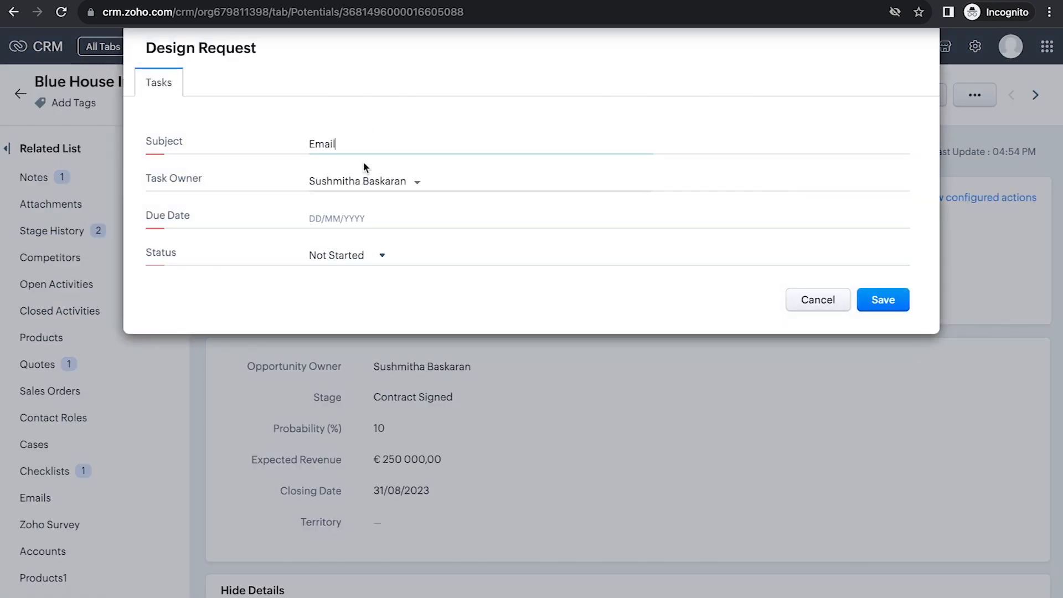
click(352, 216)
click(387, 335)
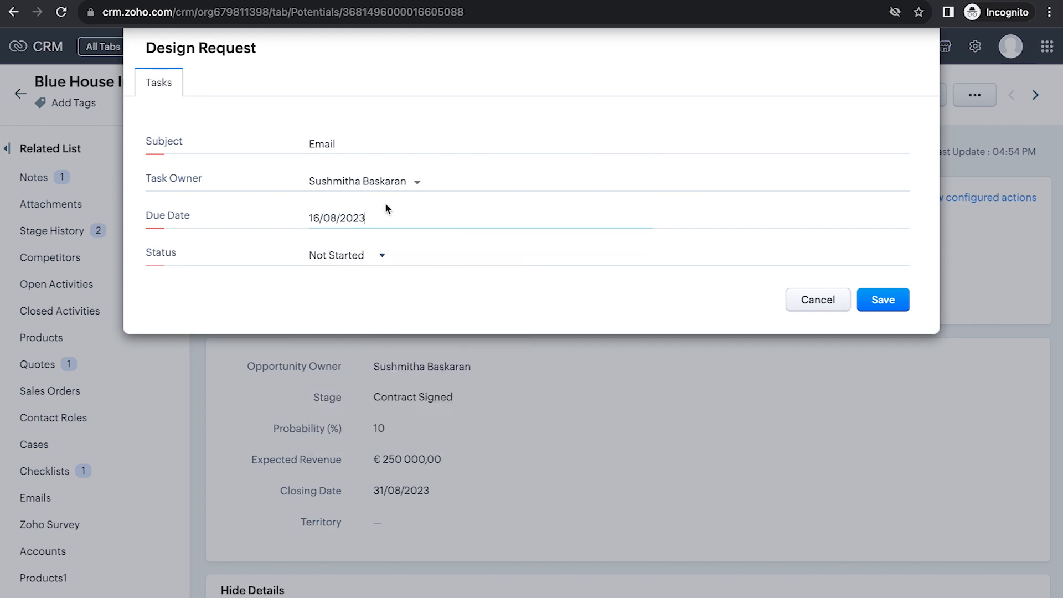
click(402, 181)
scroll(418, 318, down, 3)
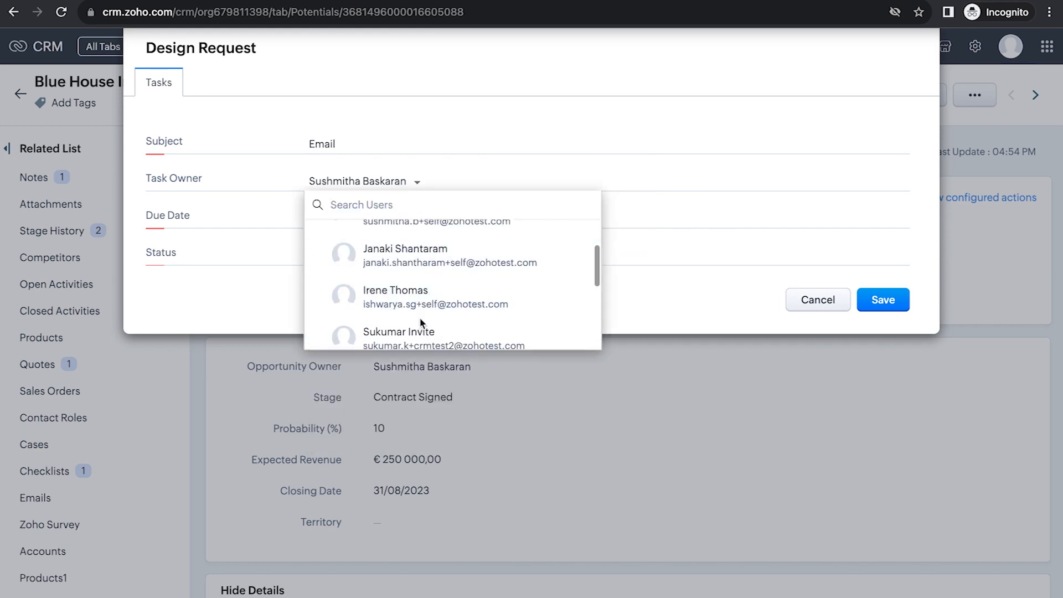
click(406, 336)
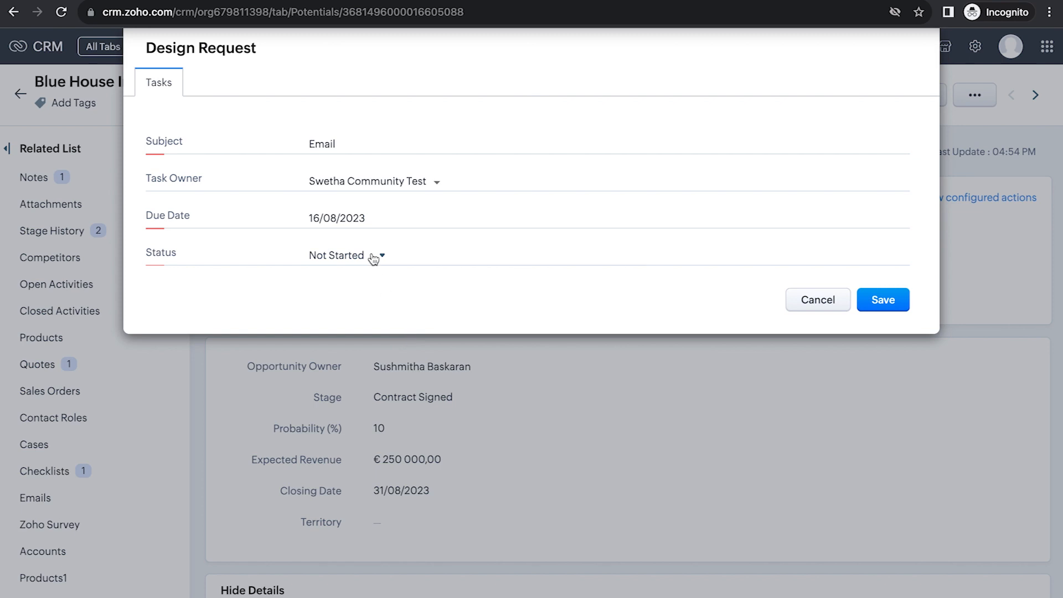
Try the Deferred status for the Design Request task and set it back to Not Started.
click(357, 256)
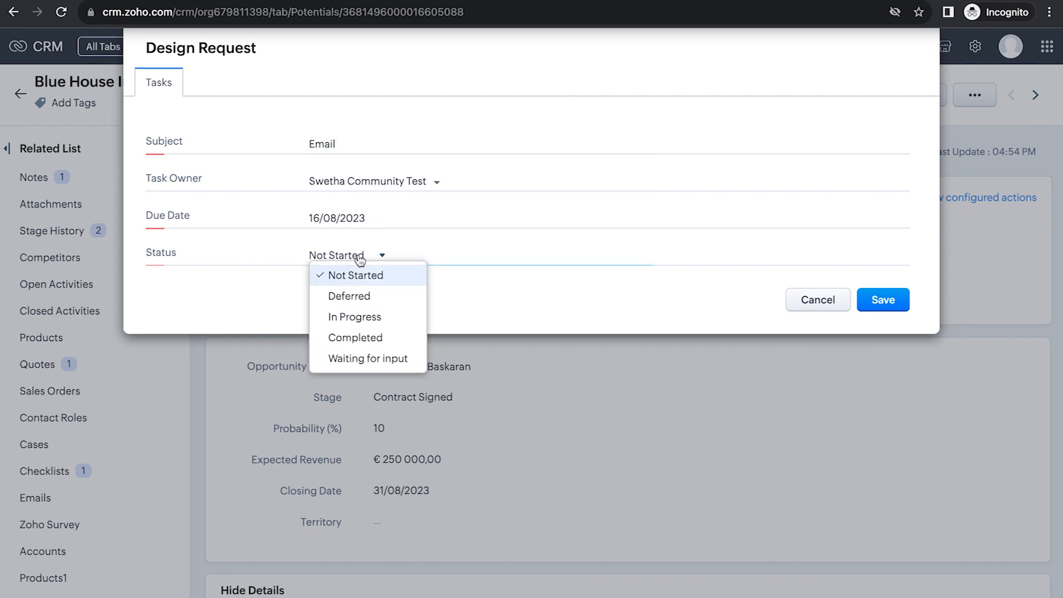
click(365, 297)
click(363, 255)
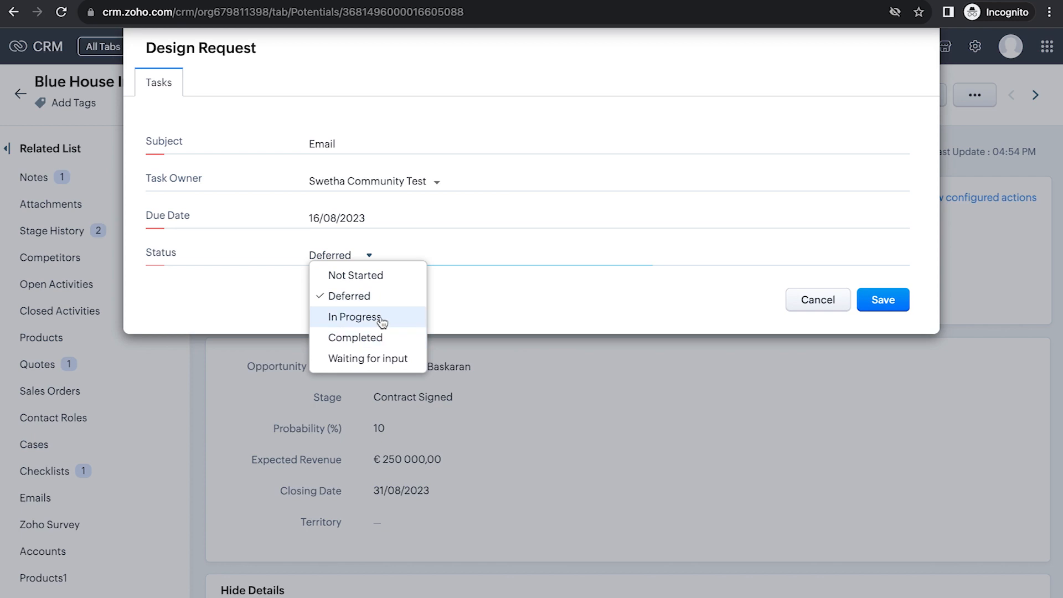
click(391, 284)
click(476, 262)
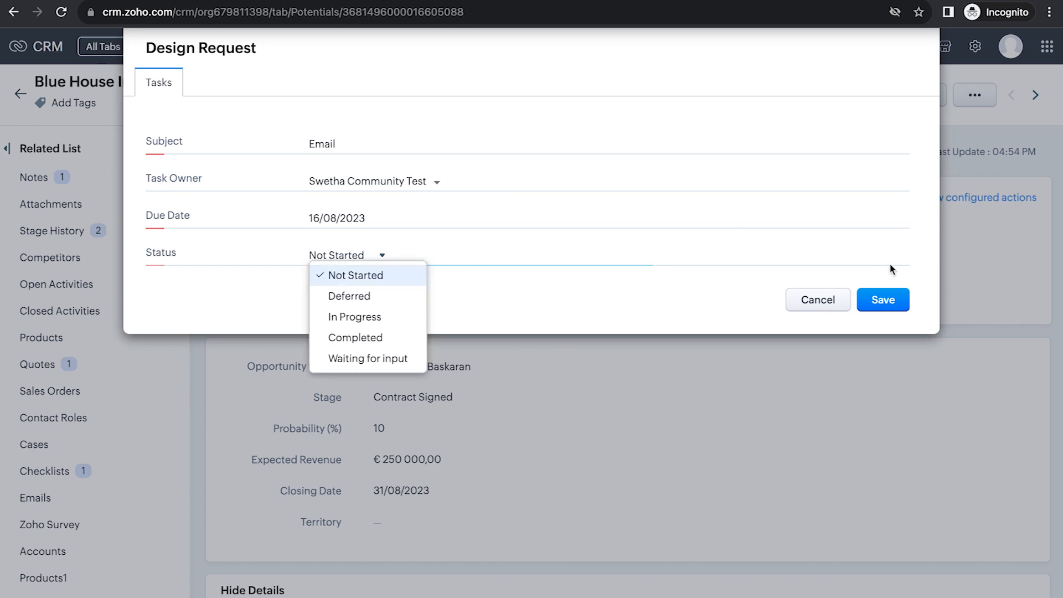
Save the Design Request task on the Blue House Interiors deal.
click(886, 302)
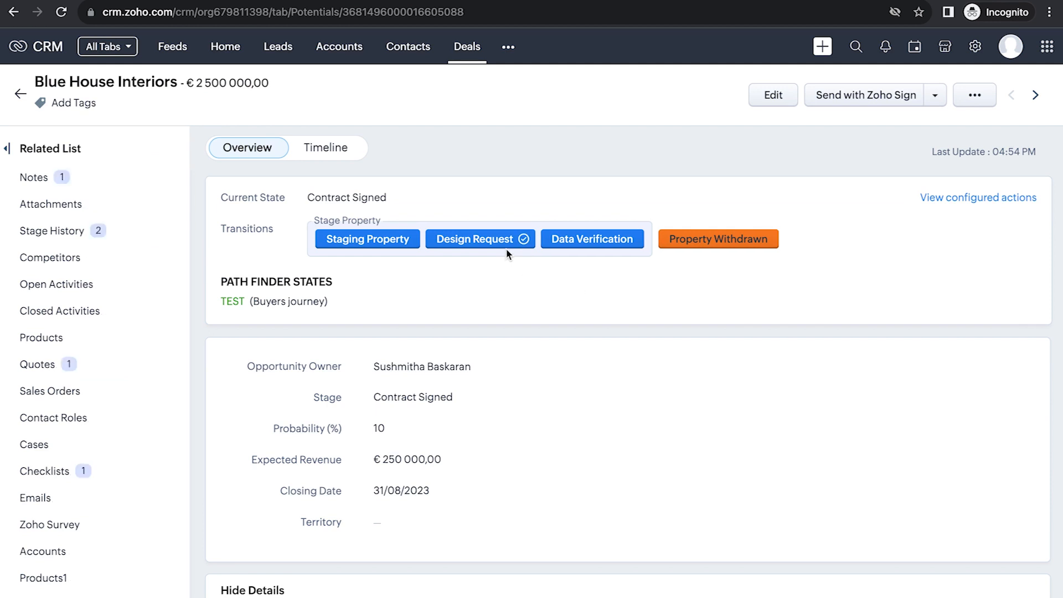
mouse_move(528, 240)
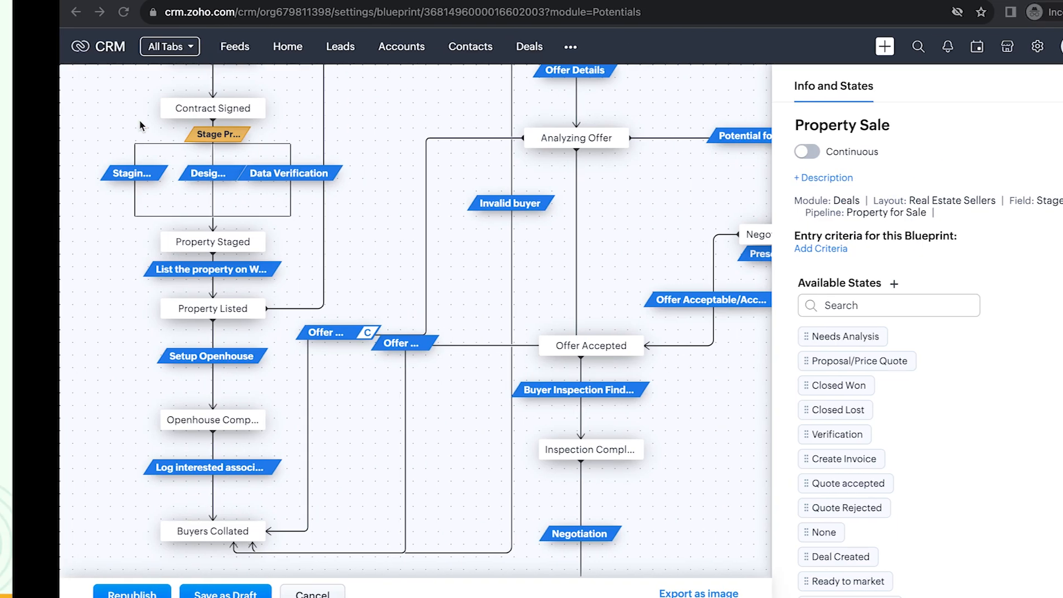
Try drawing a second transition from Property Listed to the openhouse completion state in the Property Sale blueprint, and delete it.
drag(287, 206, 343, 165)
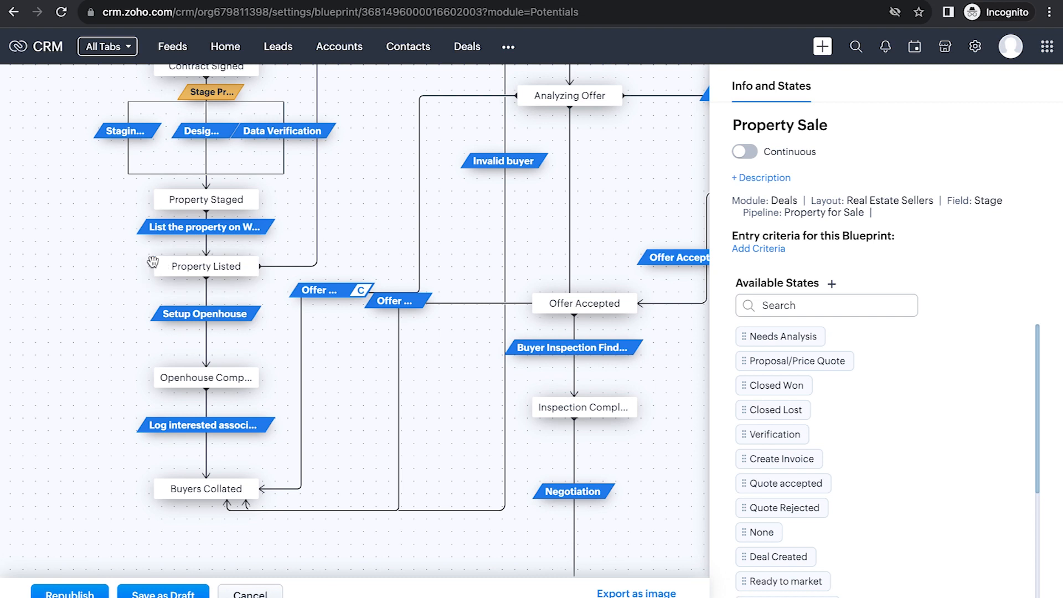
drag(141, 271, 149, 377)
click(140, 324)
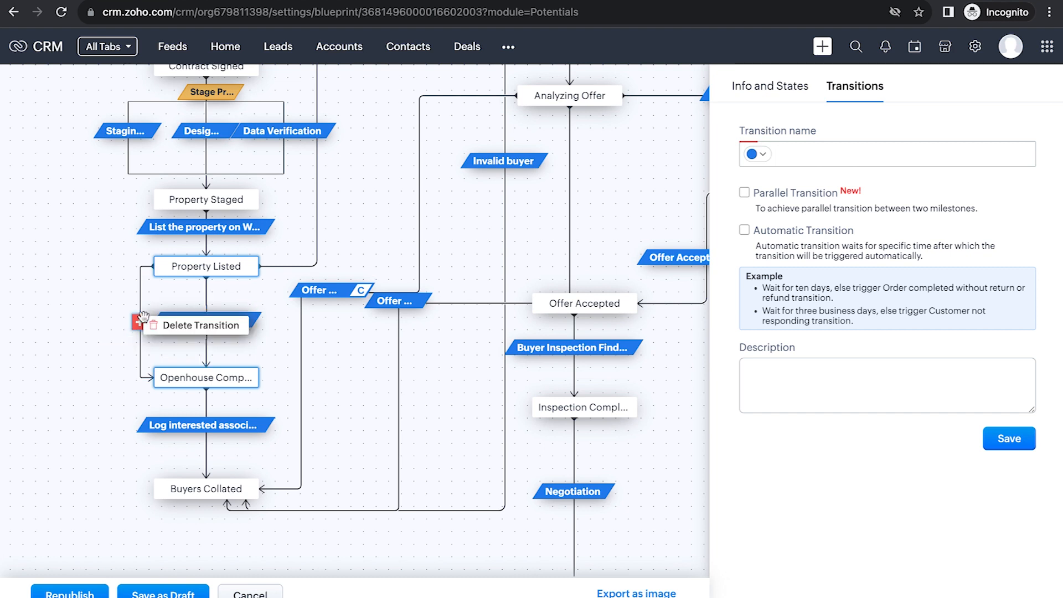
click(165, 327)
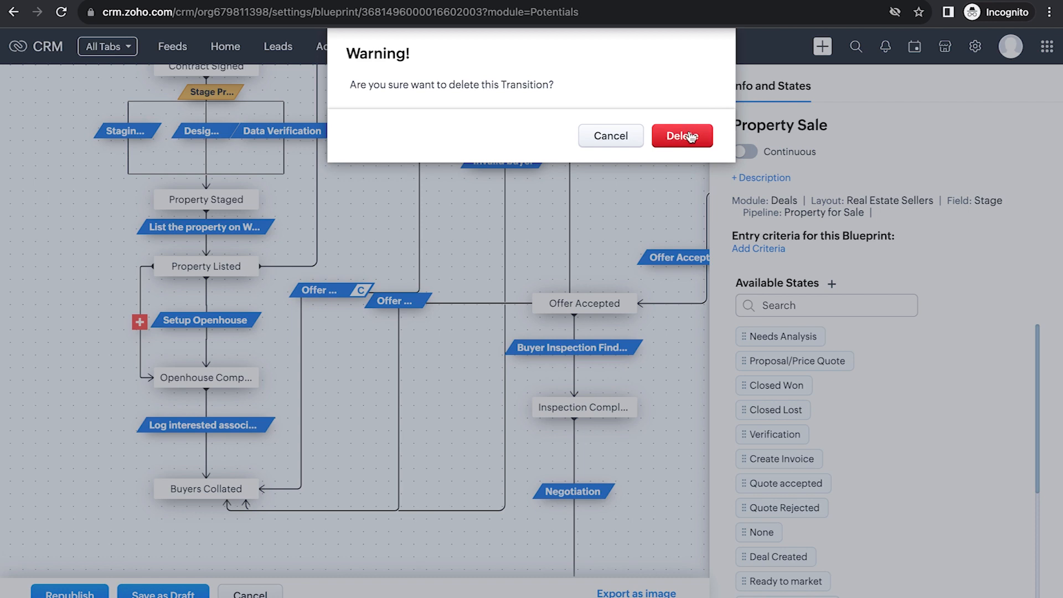
click(682, 136)
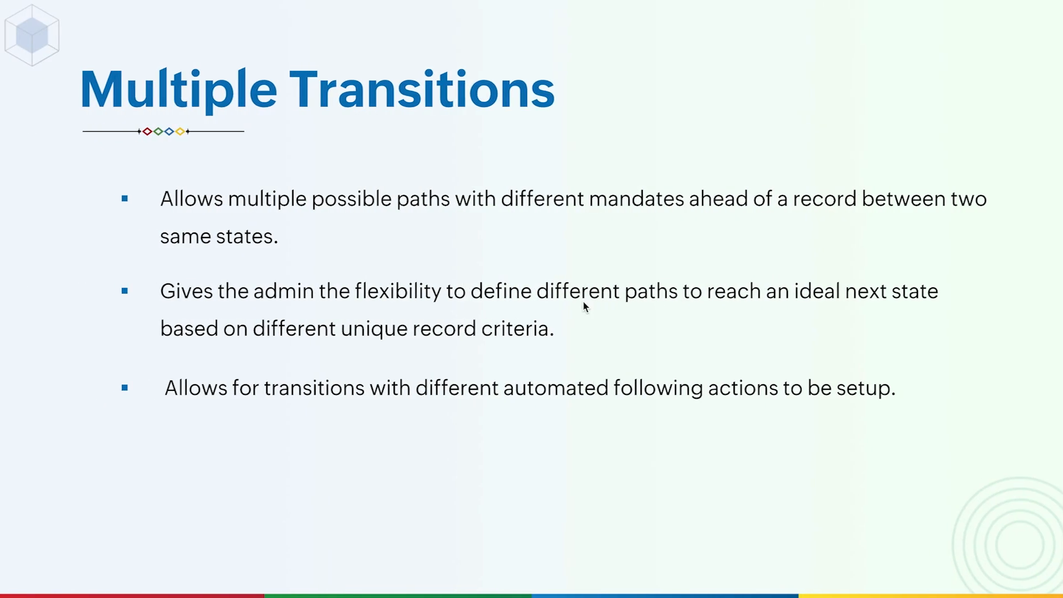
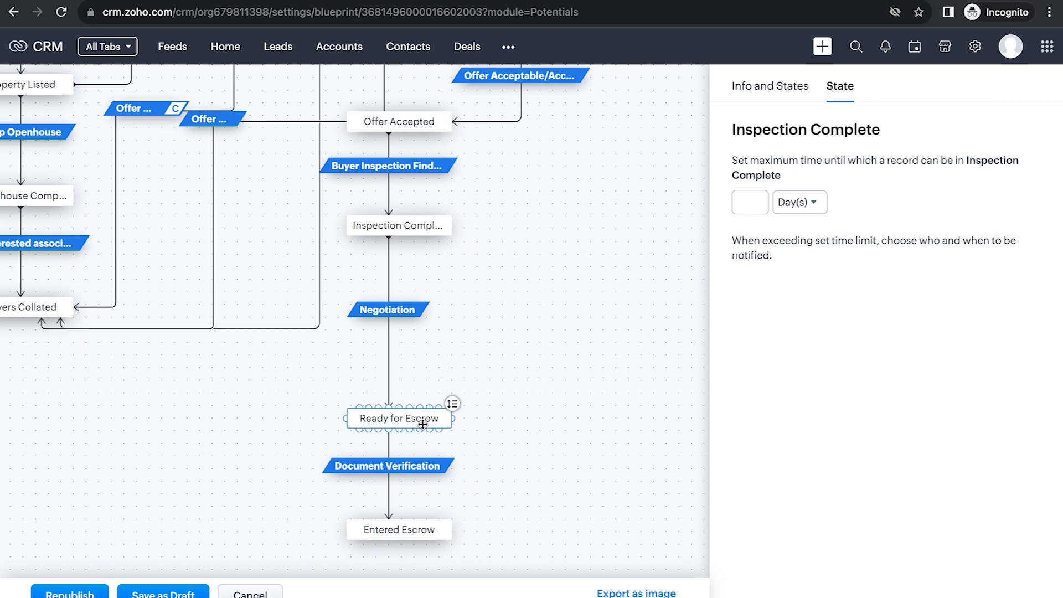
Delete the Negotiation transition between Inspection Complete and Ready for Escrow.
click(417, 324)
click(443, 329)
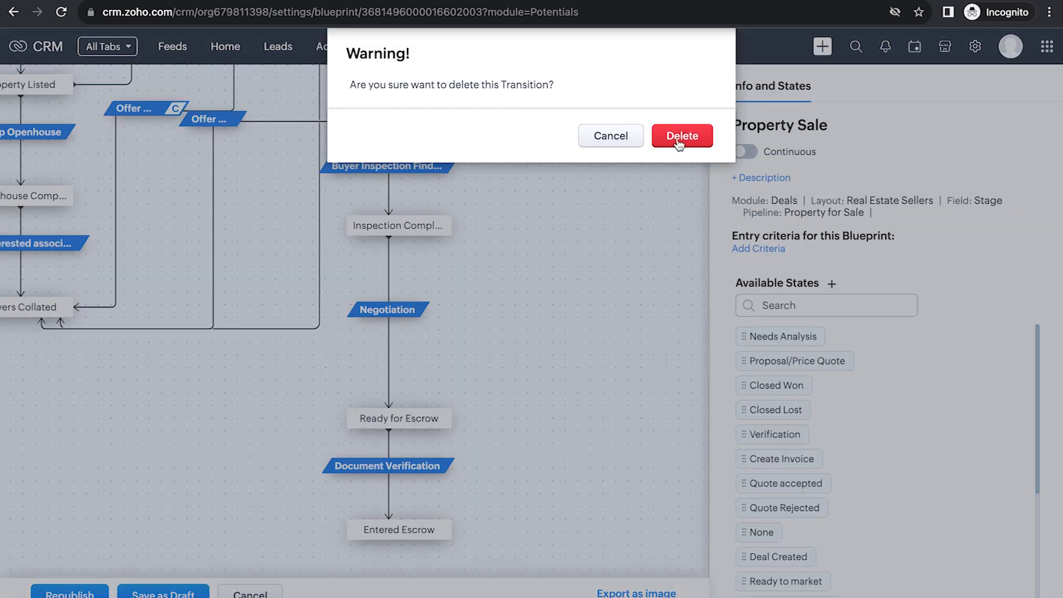
click(682, 136)
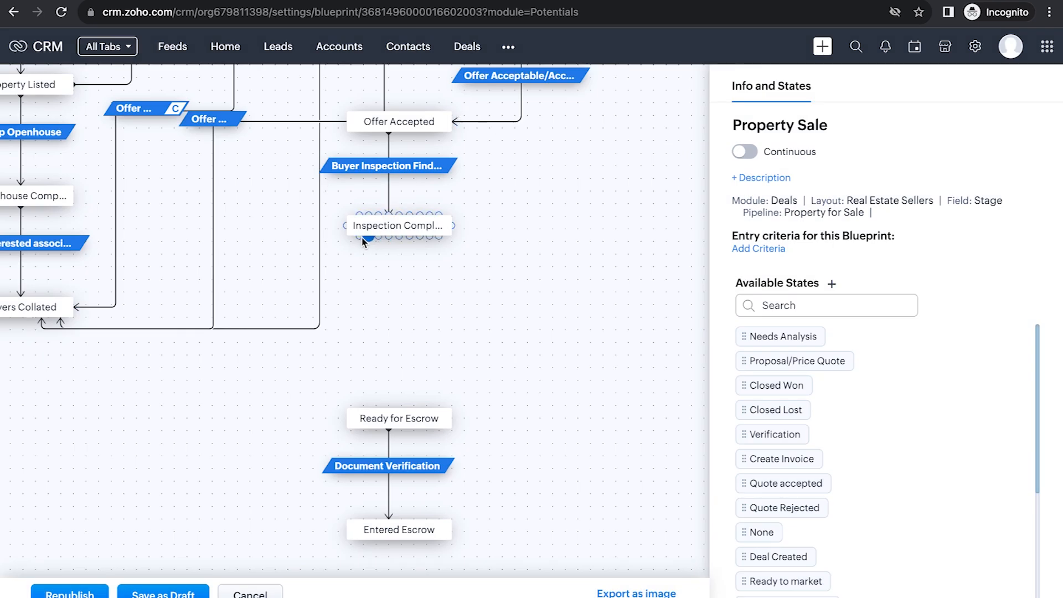
Connect Inspection Complete to Ready for Escrow with a new transition named Perform Repairs and save it.
drag(358, 237, 357, 405)
click(359, 311)
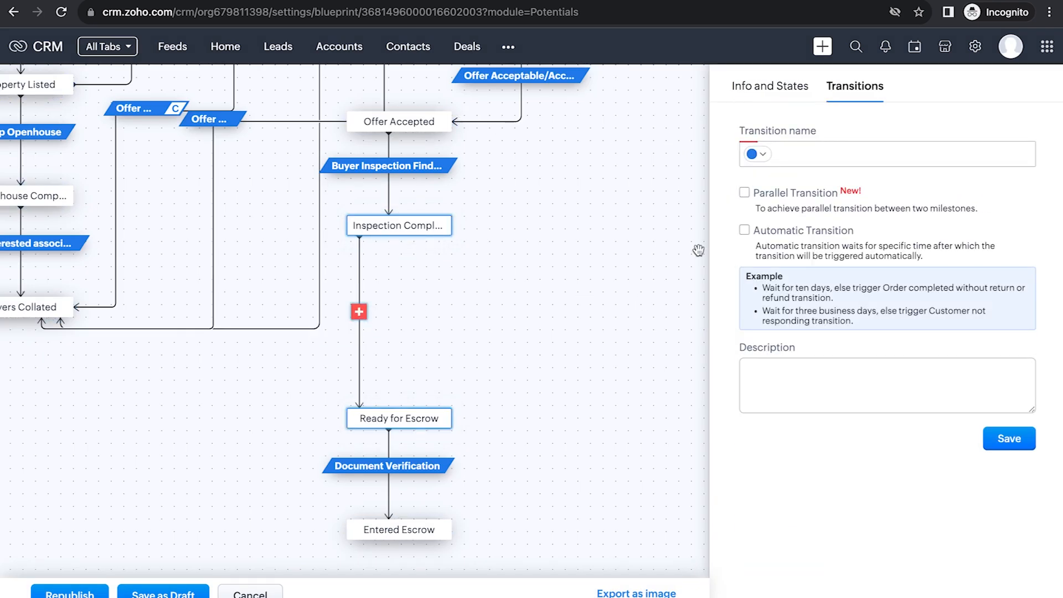
click(896, 146)
text(Perfo)
text(rem)
key(BackSpace)
key(BackSpace)
text(m Repairs)
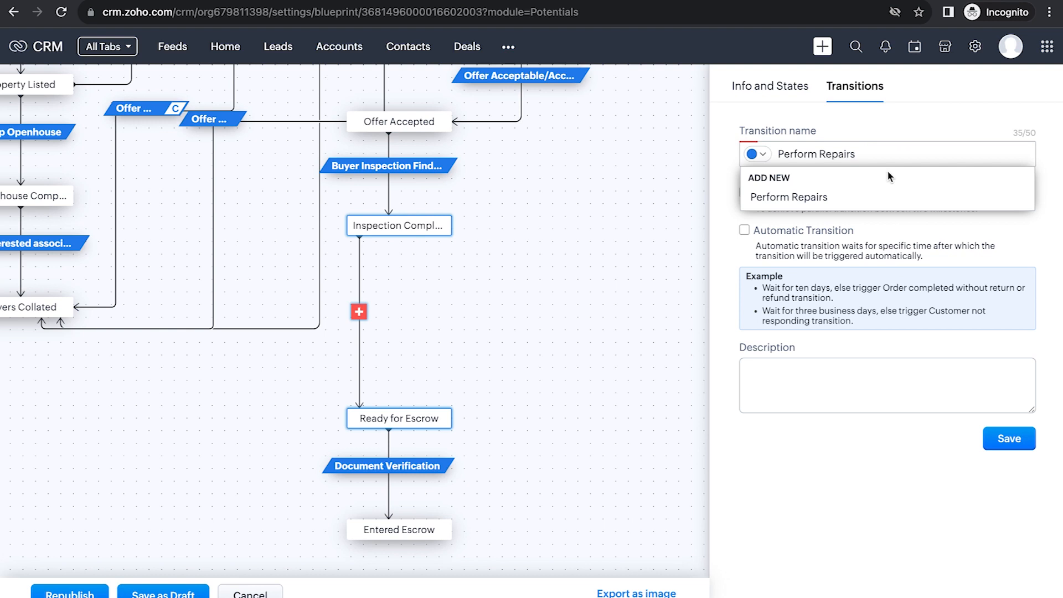
click(883, 200)
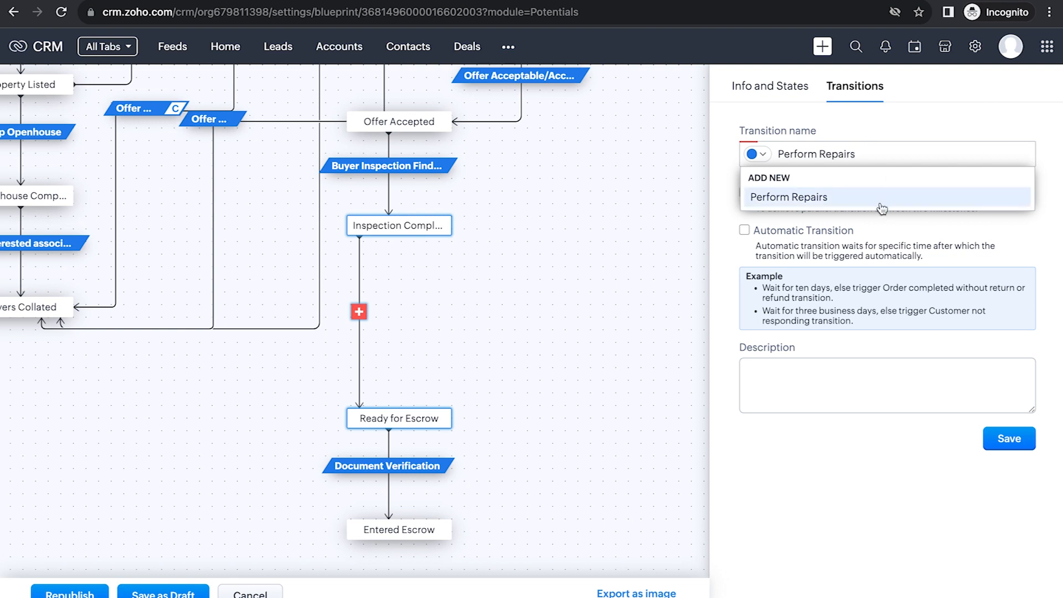
click(989, 447)
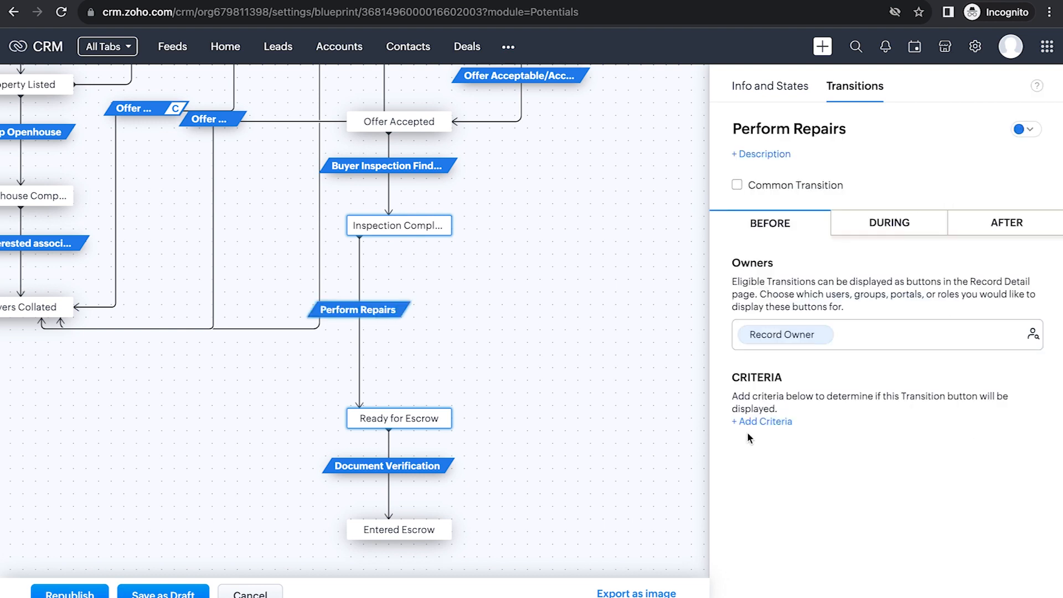
Add ZohoSign Documents as an associated item in the During settings of the Perform Repairs transition.
click(898, 223)
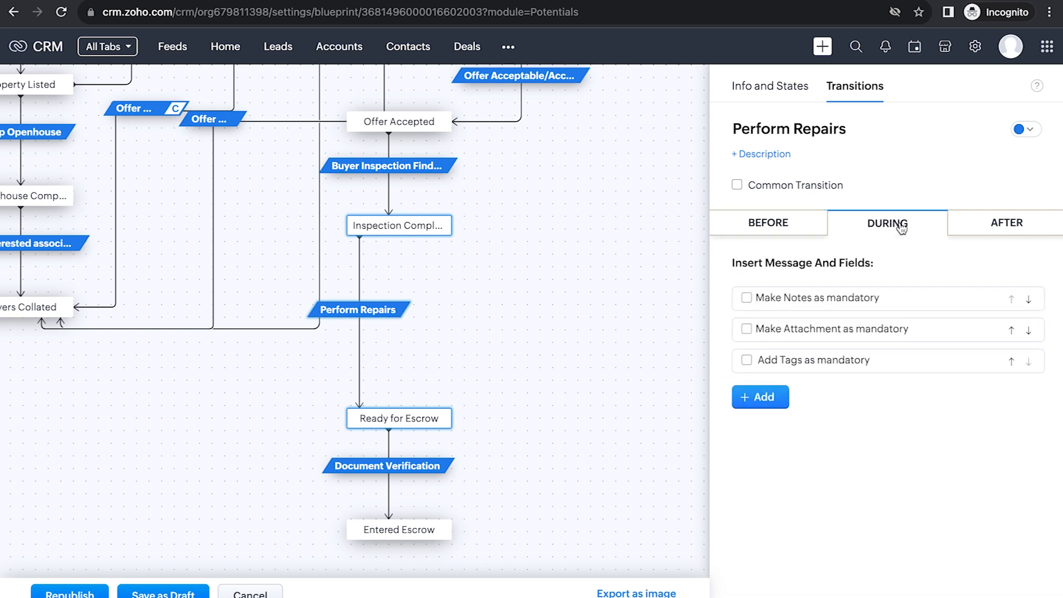
click(764, 399)
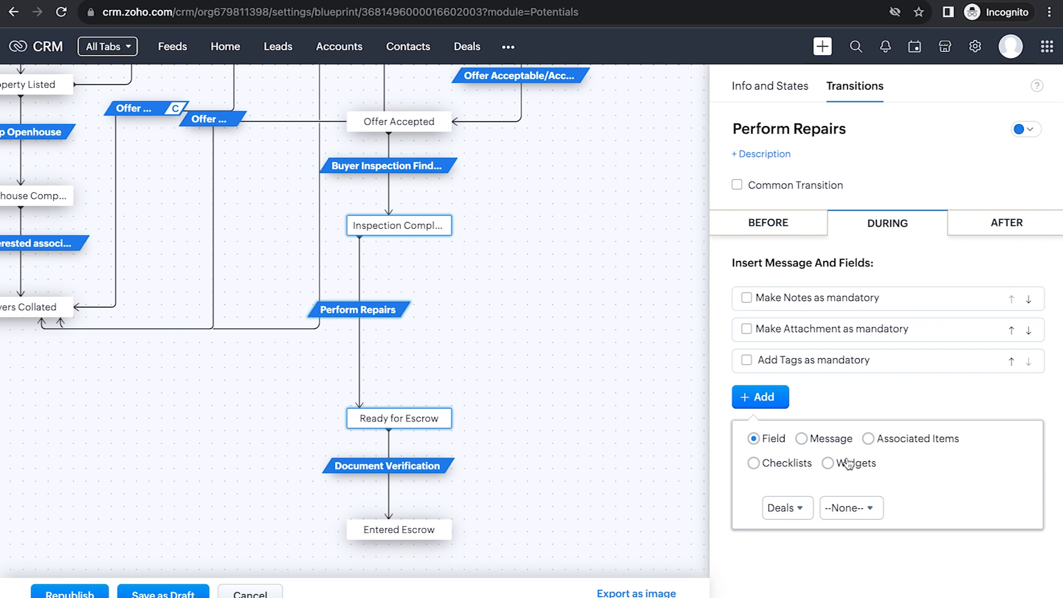
click(869, 438)
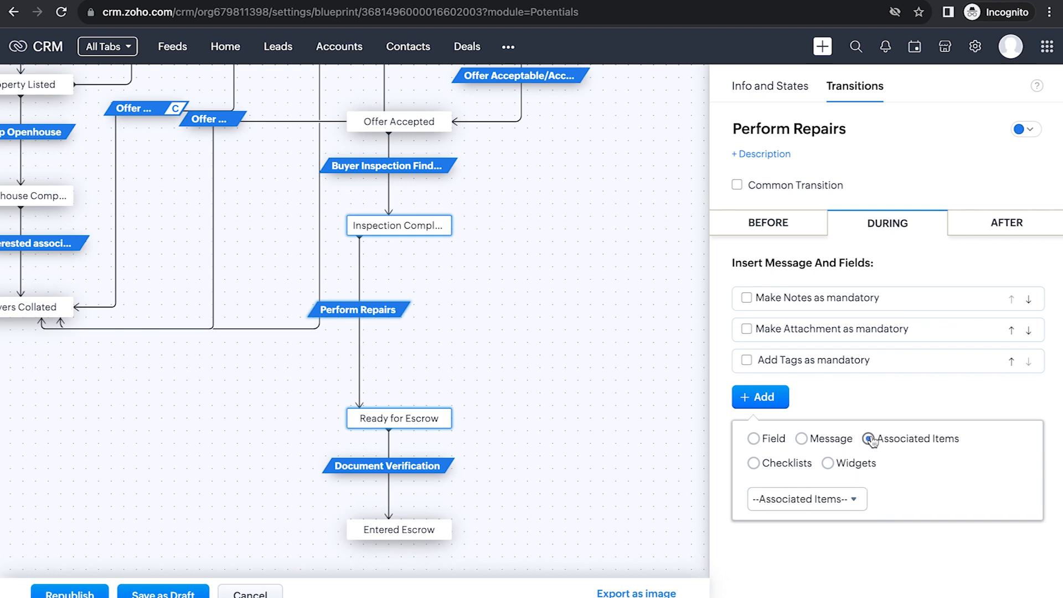
click(813, 499)
click(841, 367)
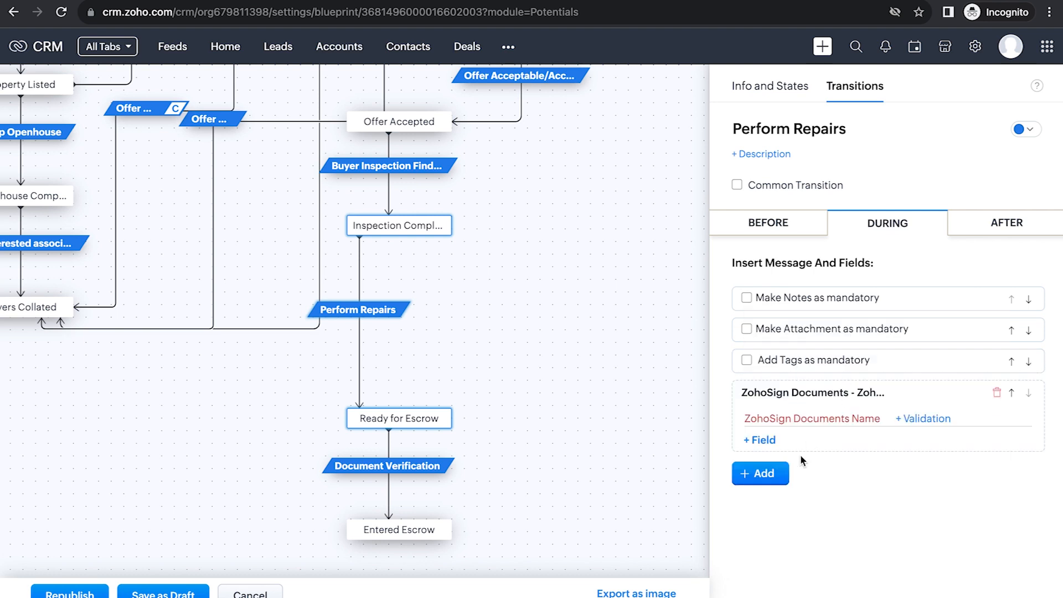
Include the Email, Date Sent, Document Deadline and Document Description fields in the ZohoSign Documents item.
click(773, 441)
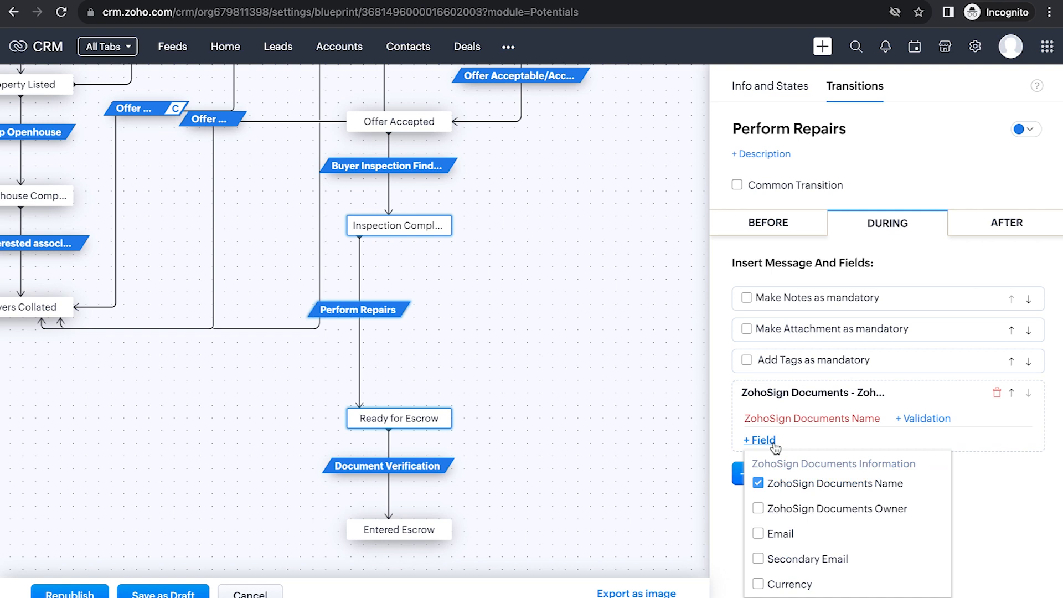
scroll(801, 514, down, 1)
click(794, 512)
scroll(795, 512, down, 2)
scroll(793, 512, down, 2)
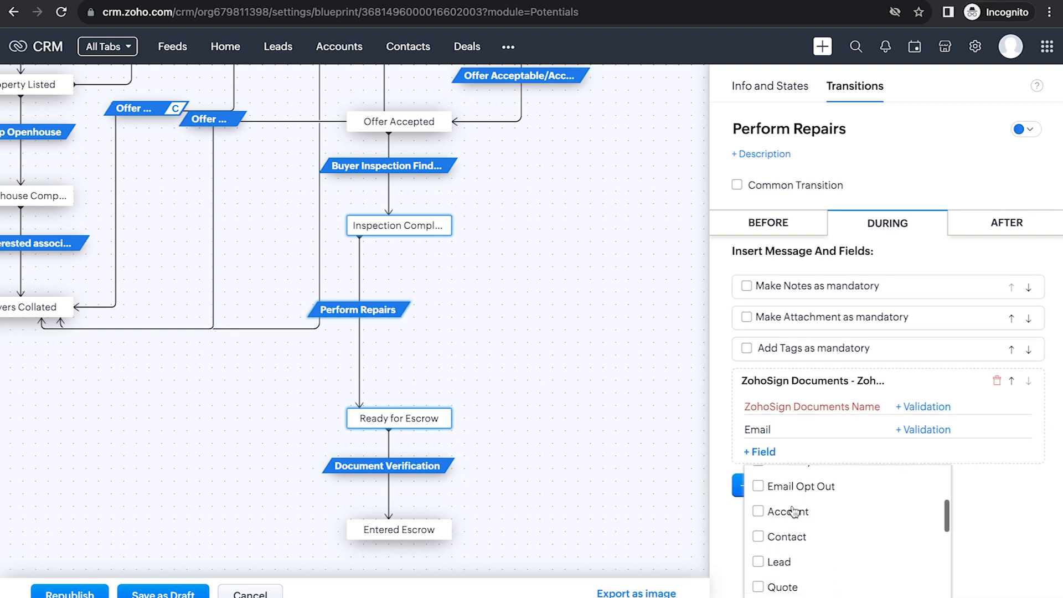
scroll(795, 512, down, 3)
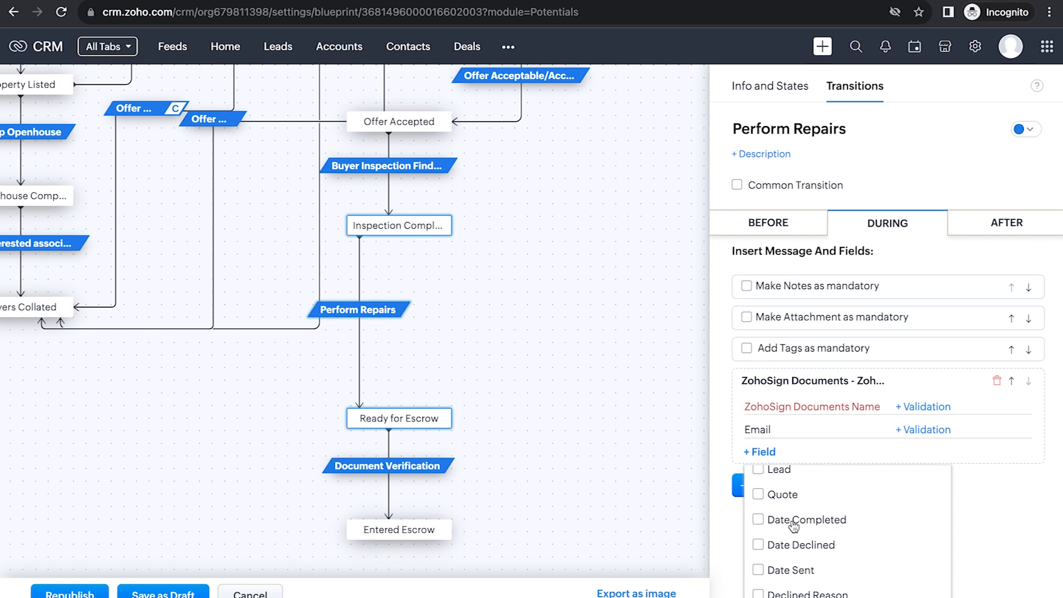
scroll(794, 523, down, 1)
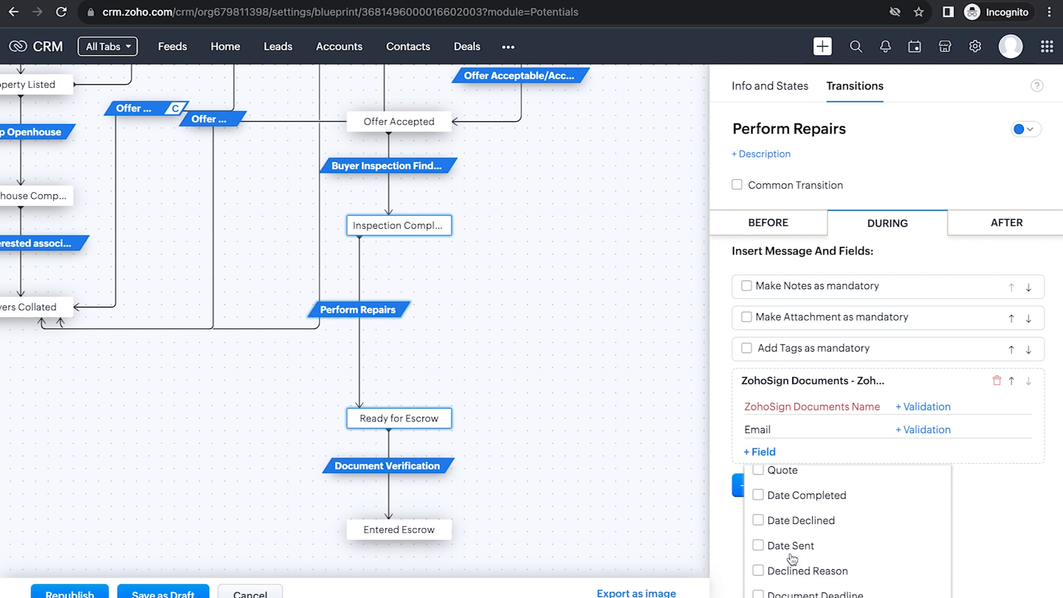
click(793, 551)
click(797, 548)
scroll(803, 543, down, 1)
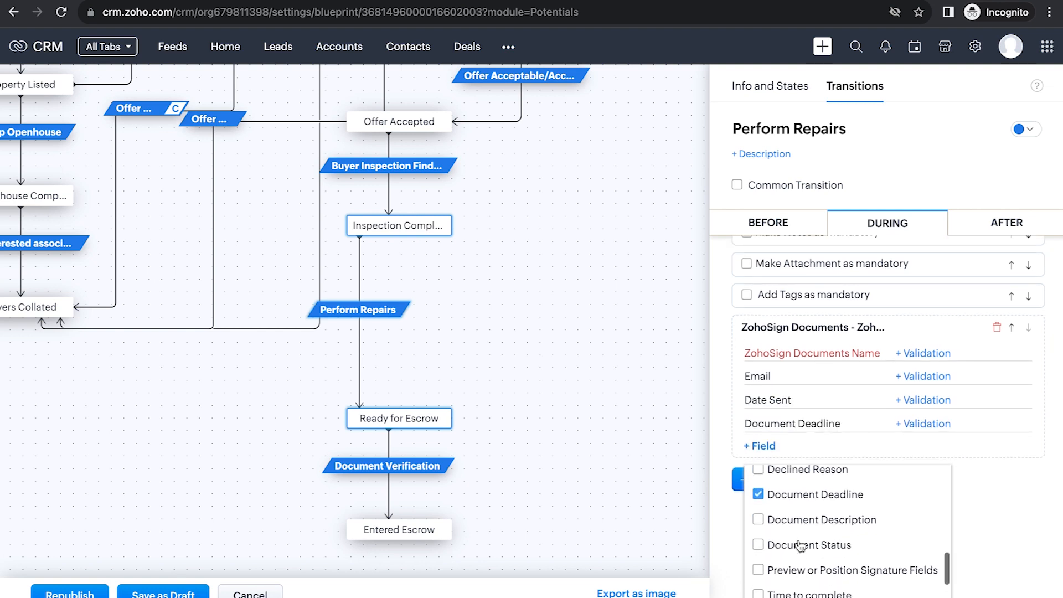
click(822, 523)
click(1005, 509)
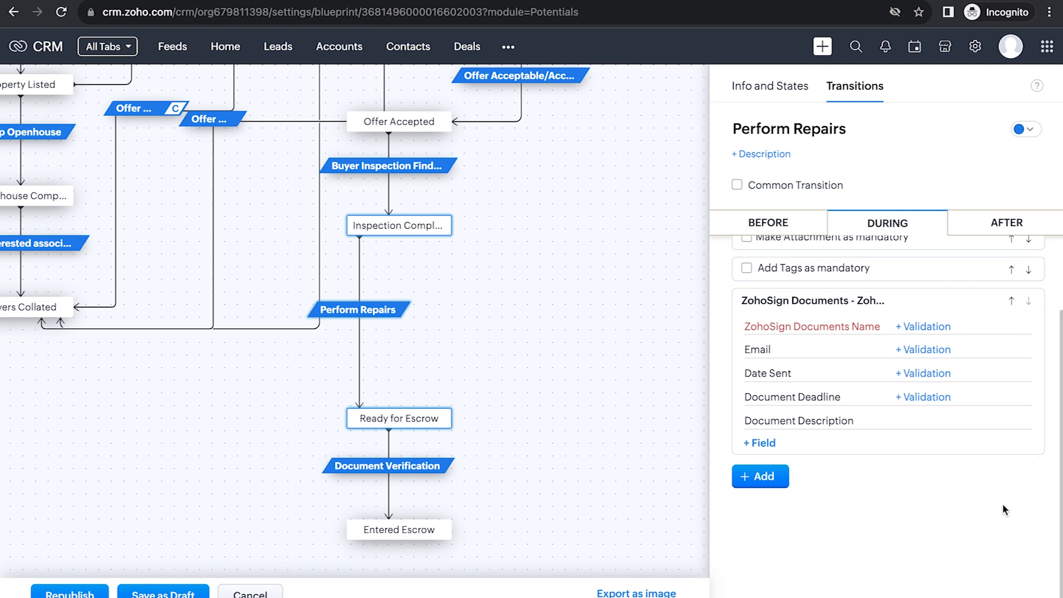
Add Quotes with the Real Estate Sellers layout as another associated item of the Perform Repairs transition.
click(778, 485)
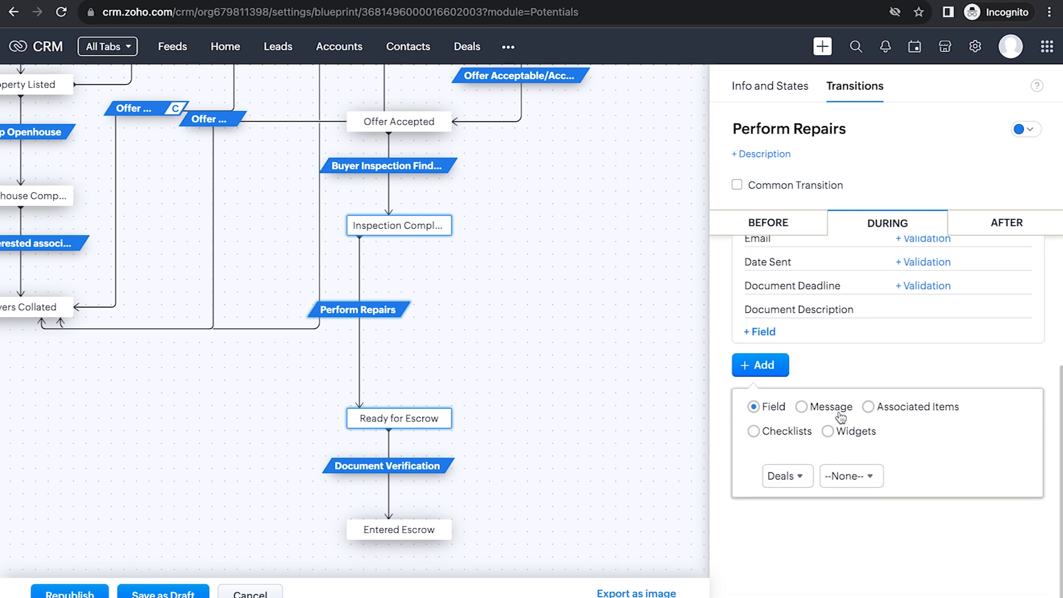
click(894, 413)
click(824, 466)
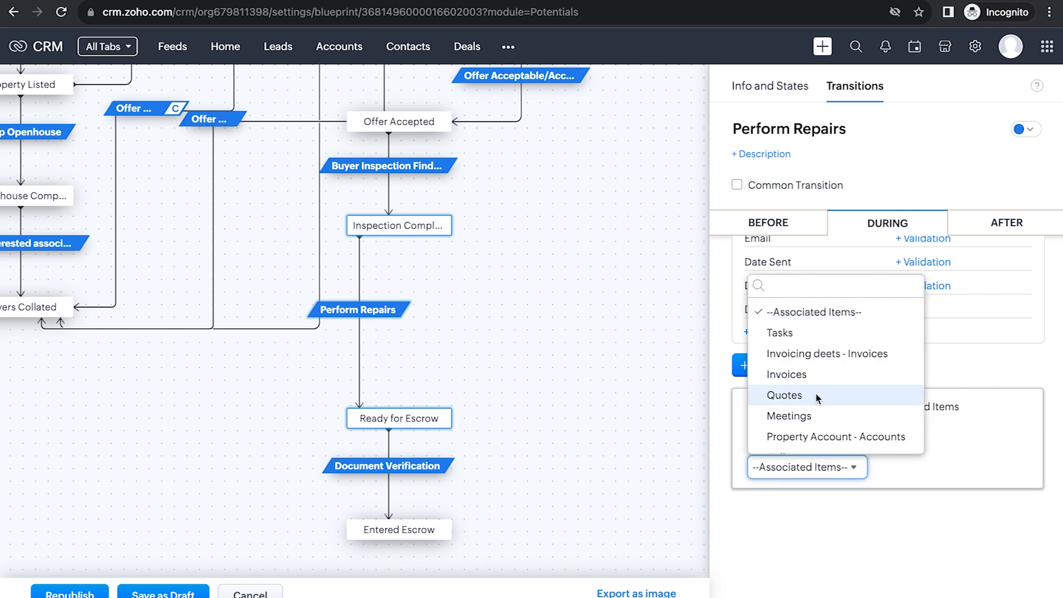
click(819, 396)
click(838, 468)
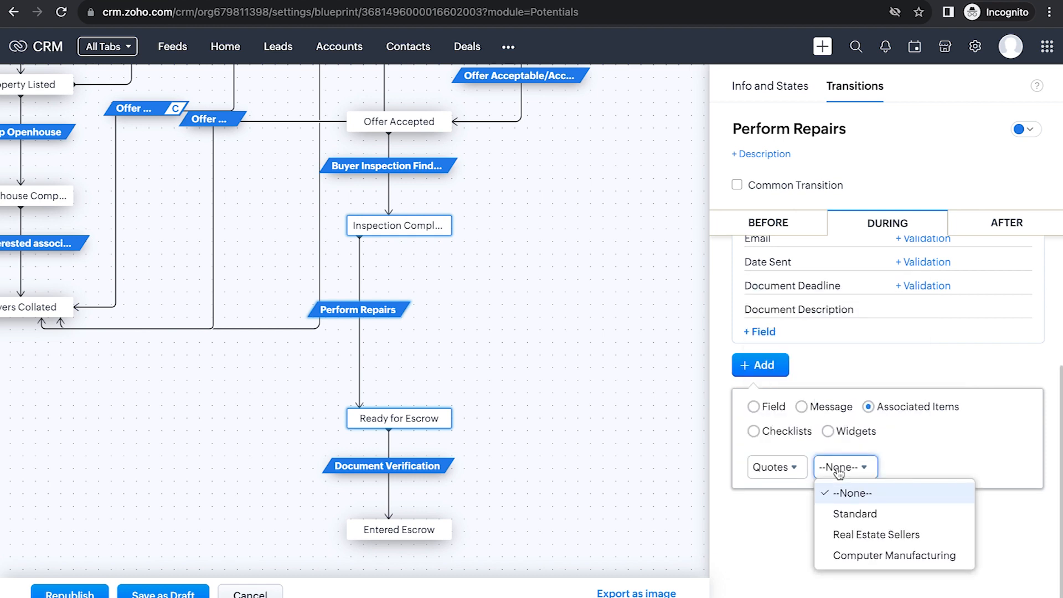
click(875, 534)
Include the Quote Stage and Team fields in the Quotes item of the Perform Repairs transition.
click(758, 432)
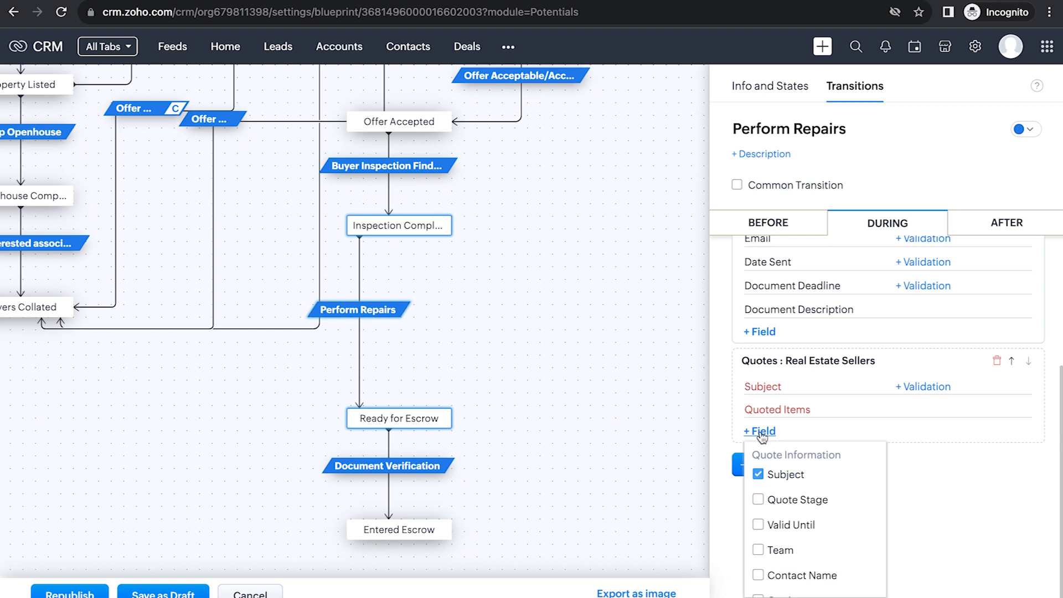
scroll(803, 490, down, 1)
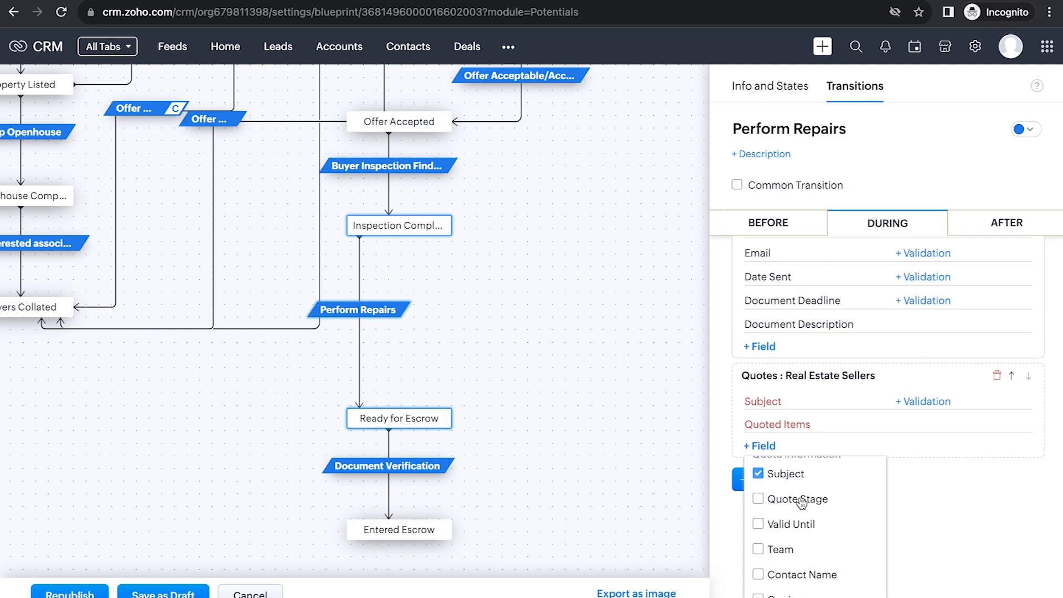
scroll(801, 503, down, 2)
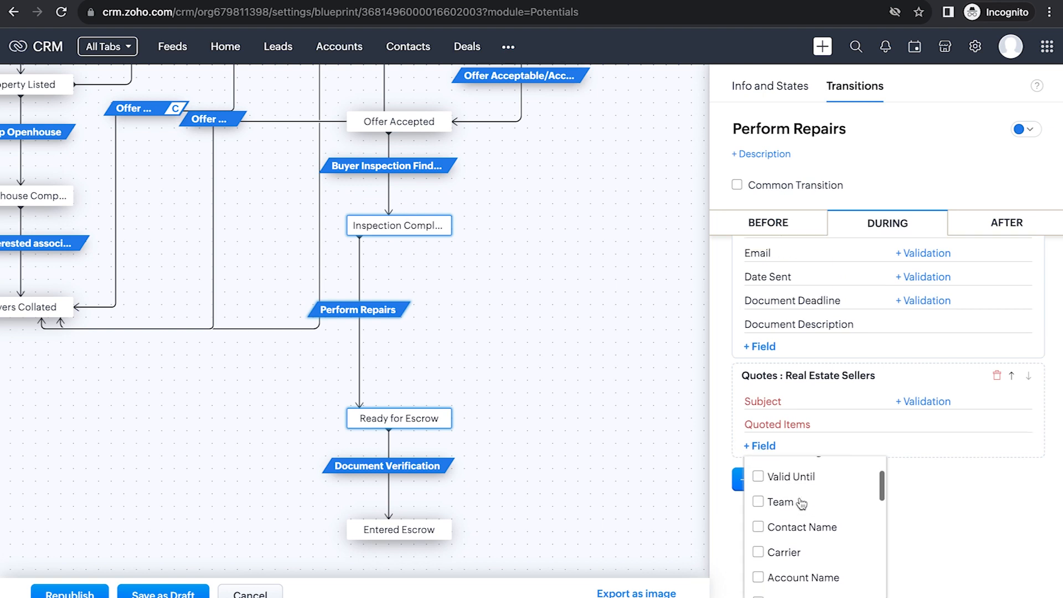
scroll(801, 503, down, 6)
click(801, 501)
click(801, 501)
scroll(801, 504, down, 2)
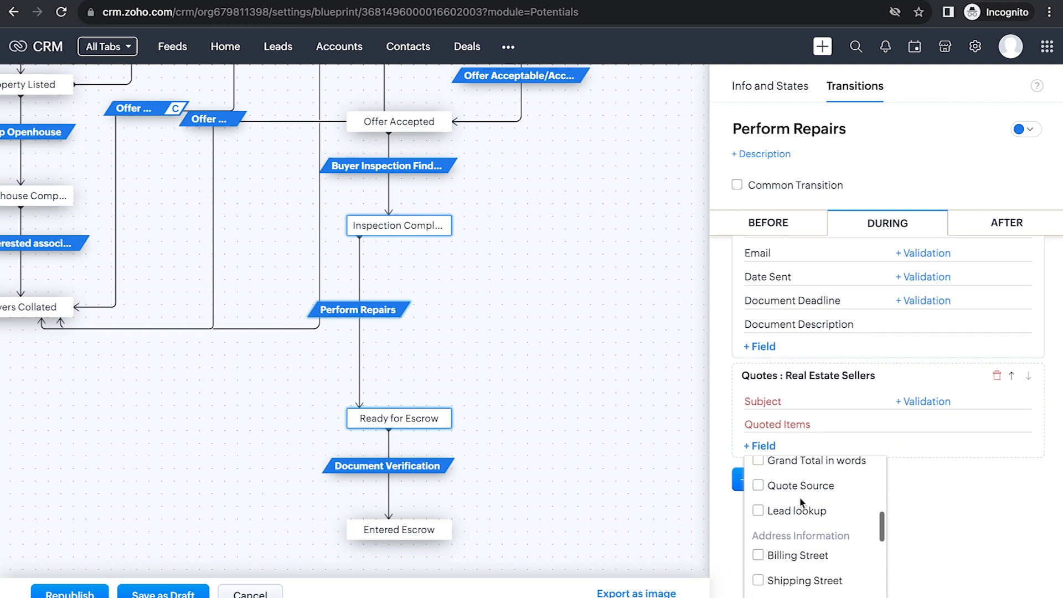
scroll(798, 522, up, 10)
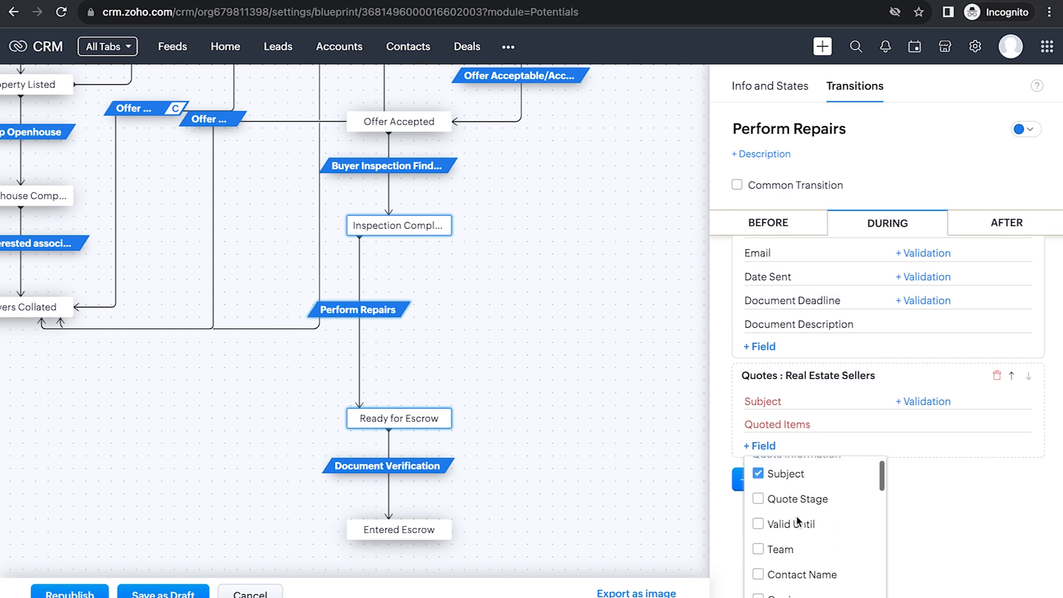
click(797, 514)
scroll(795, 523, down, 2)
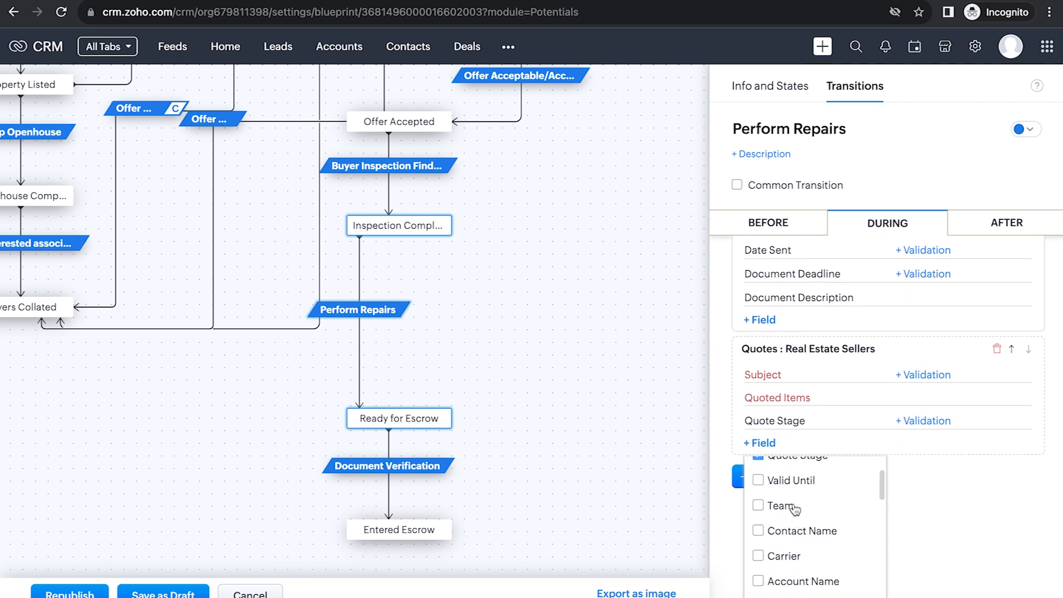
click(793, 506)
Include the Billing City field in the Quotes item, leaving Shipping City unselected.
scroll(795, 508, down, 10)
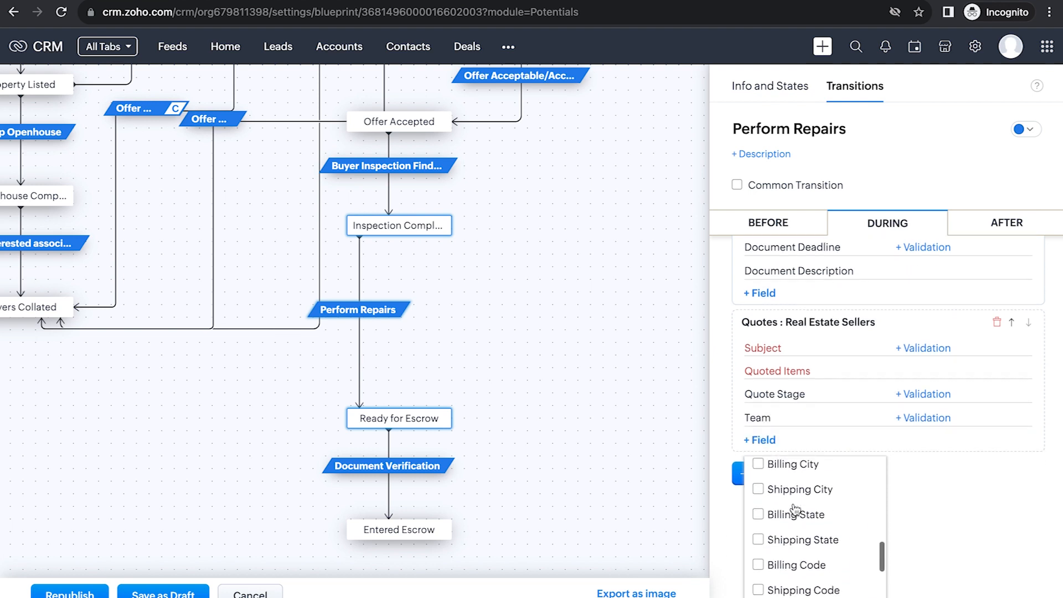
scroll(795, 509, down, 2)
scroll(795, 507, up, 2)
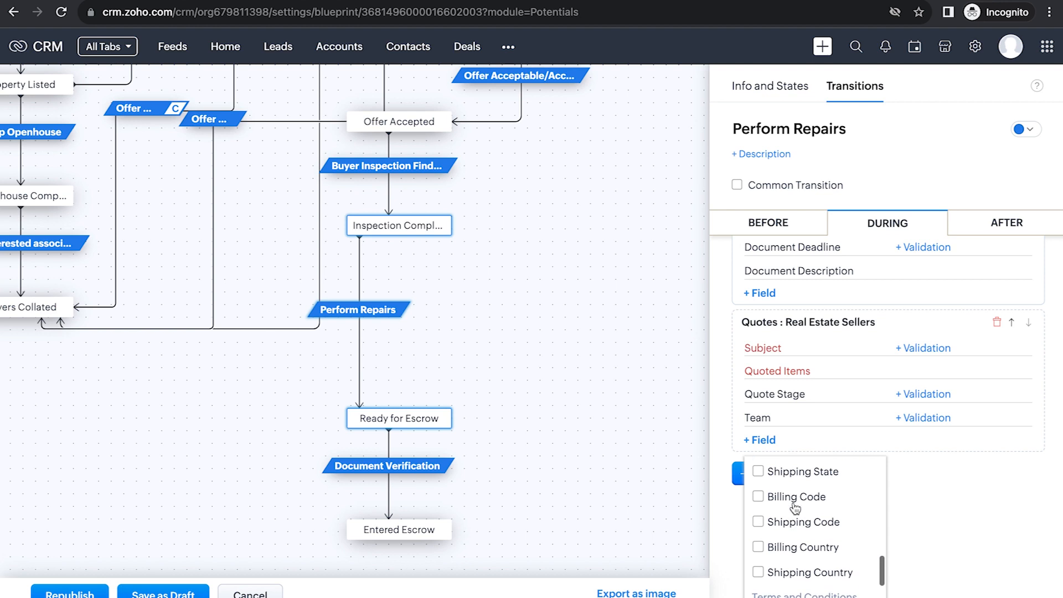
scroll(795, 507, up, 2)
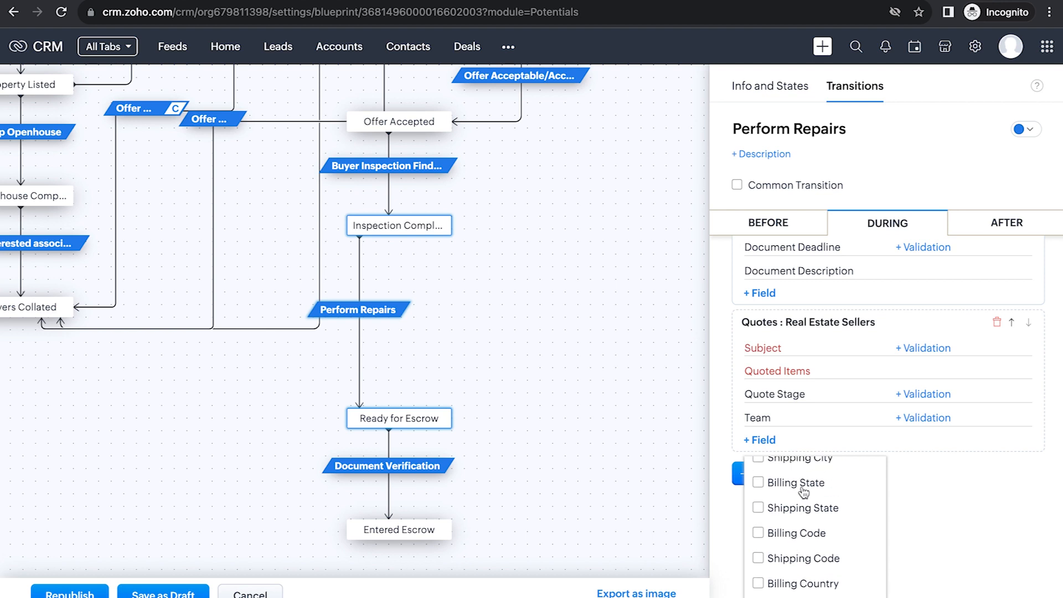
scroll(804, 493, up, 3)
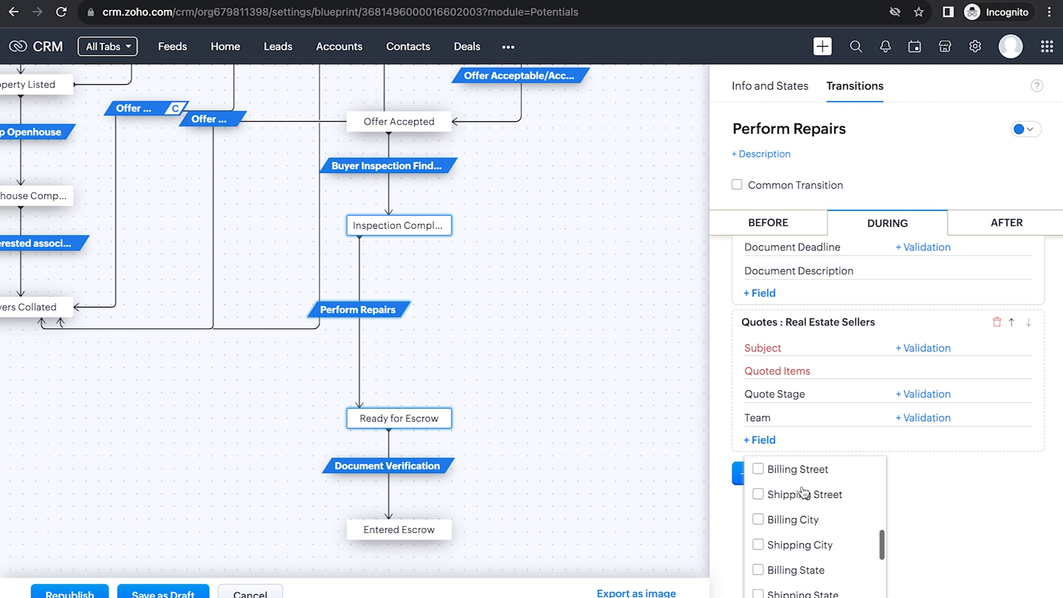
click(801, 520)
click(805, 547)
scroll(807, 526, up, 1)
scroll(805, 532, down, 2)
scroll(805, 533, down, 1)
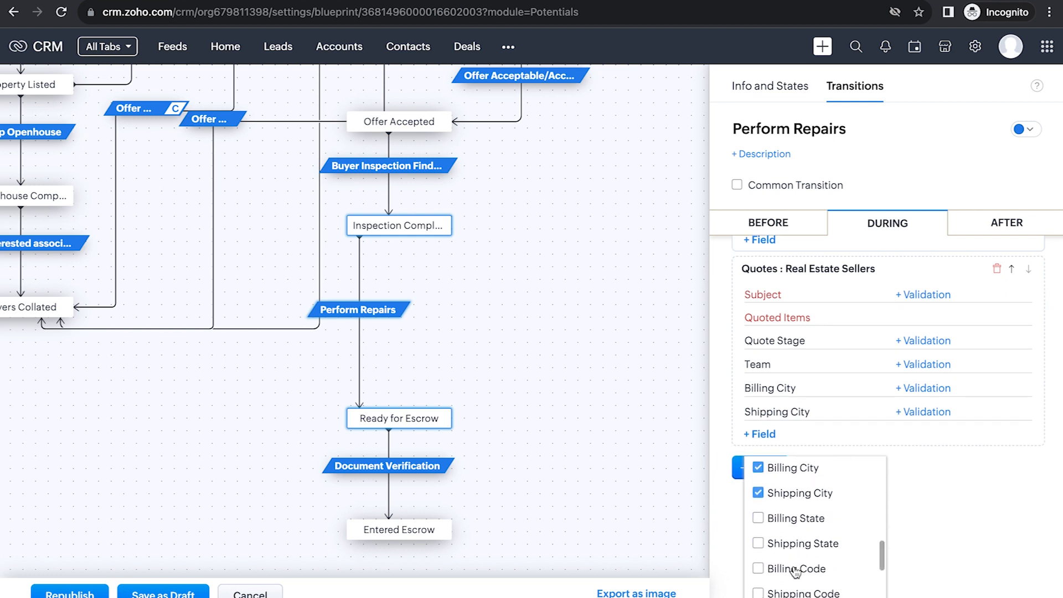
click(805, 495)
Include the Billing State, Billing Code and Billing Country fields in the Quotes item and close the field list.
click(800, 519)
click(791, 569)
scroll(793, 564, down, 2)
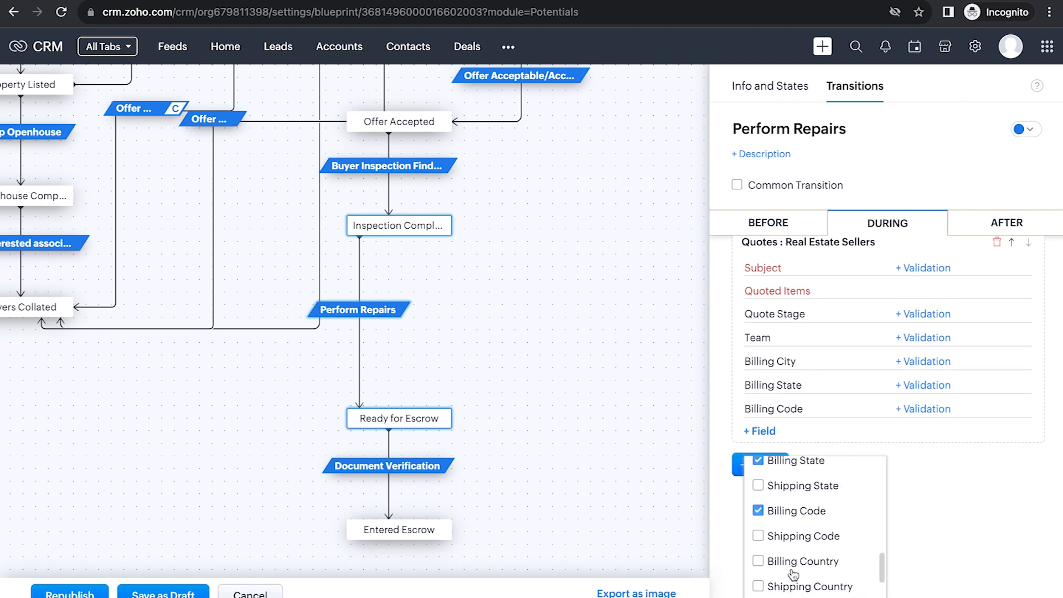
click(797, 566)
scroll(972, 537, down, 1)
click(973, 537)
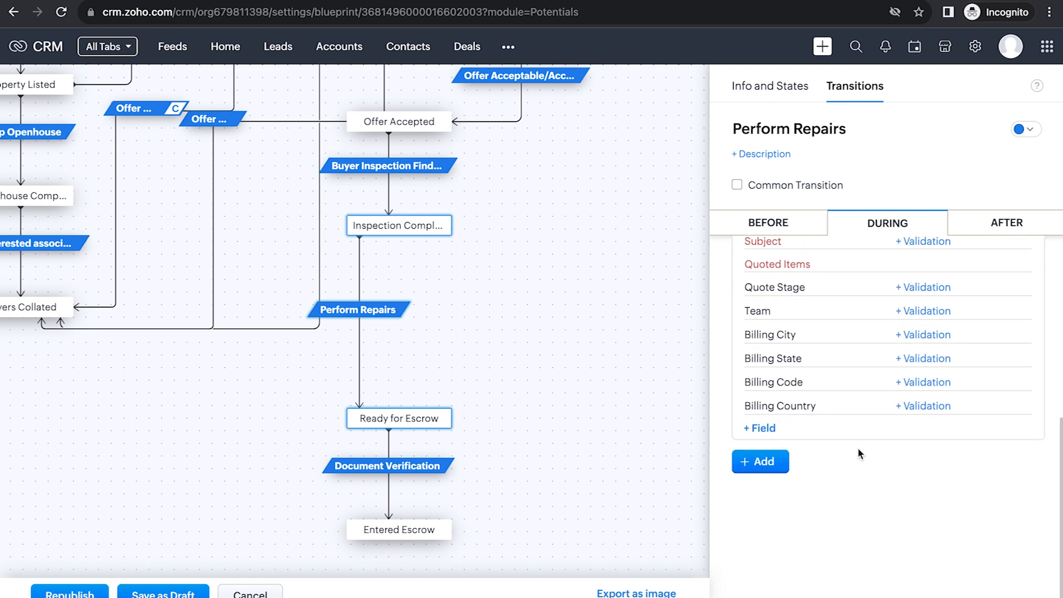
Add the Deals field Repairs Type to the During settings of the Perform Repairs transition.
click(781, 465)
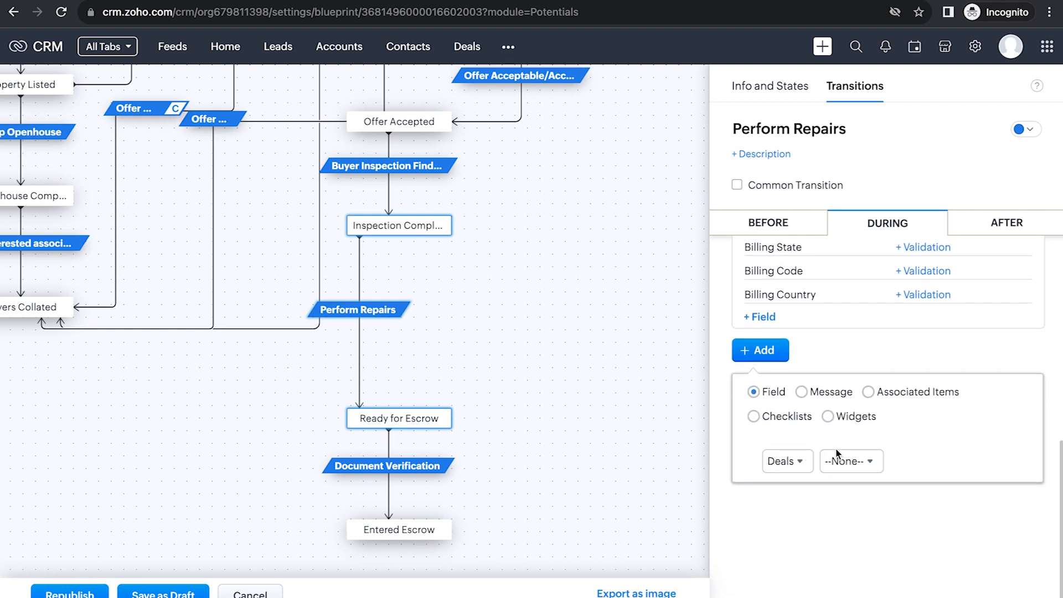
click(842, 463)
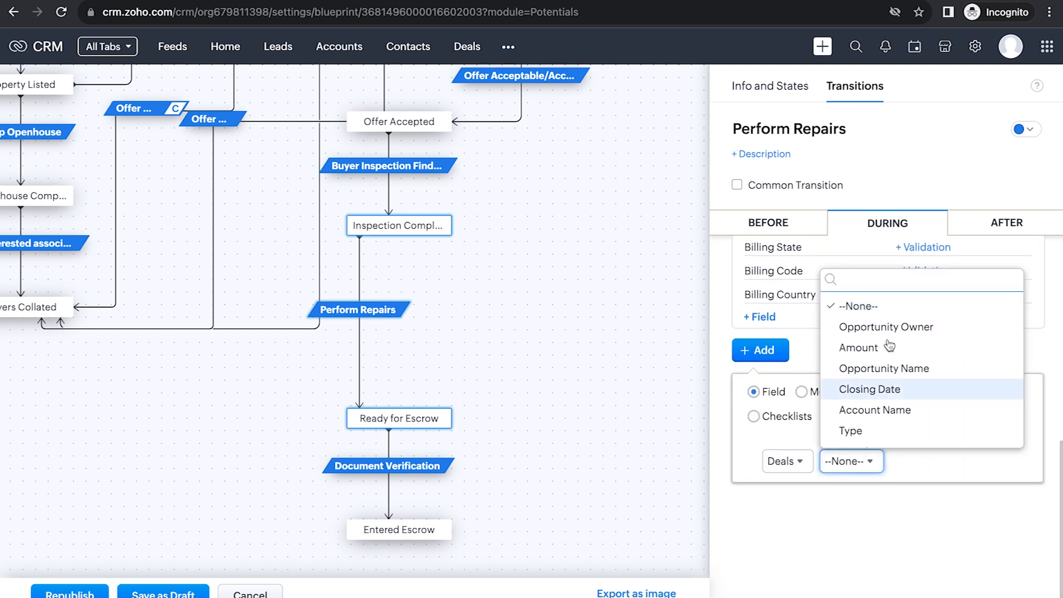
text(rep)
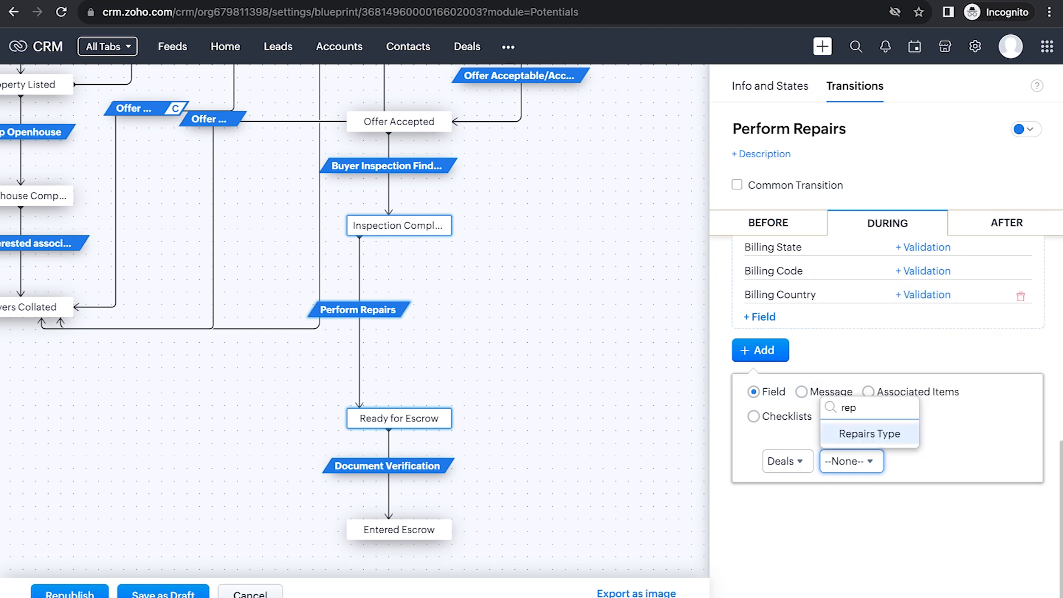
click(878, 434)
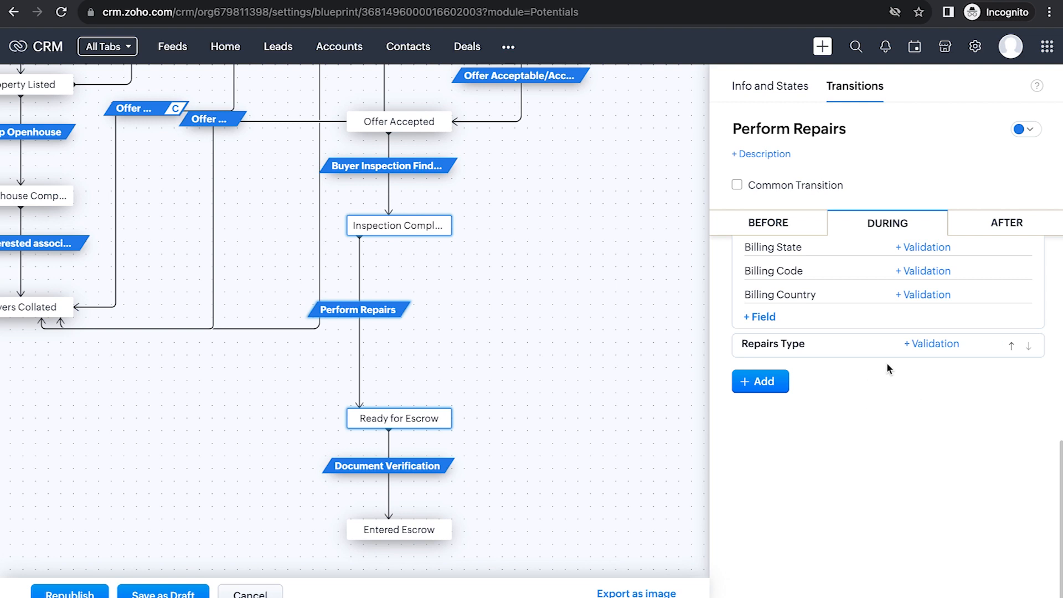
scroll(888, 295, up, 10)
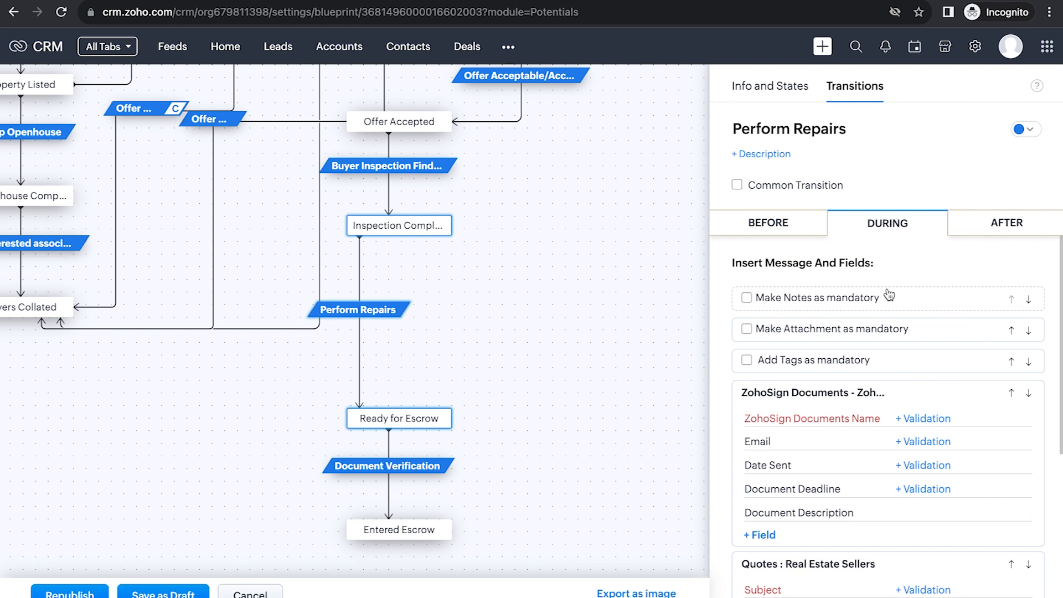
click(1003, 227)
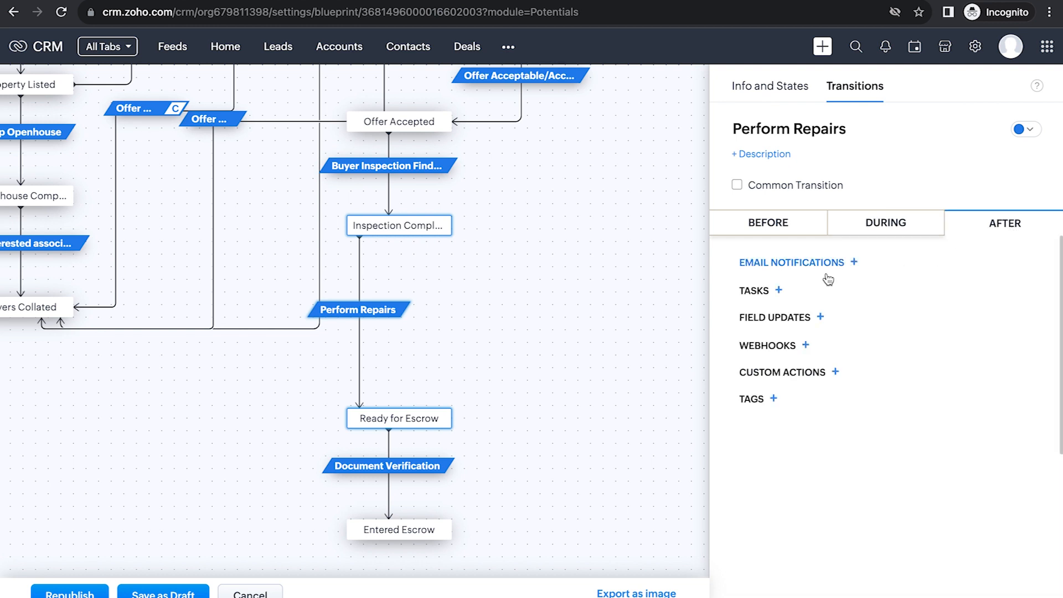
click(779, 290)
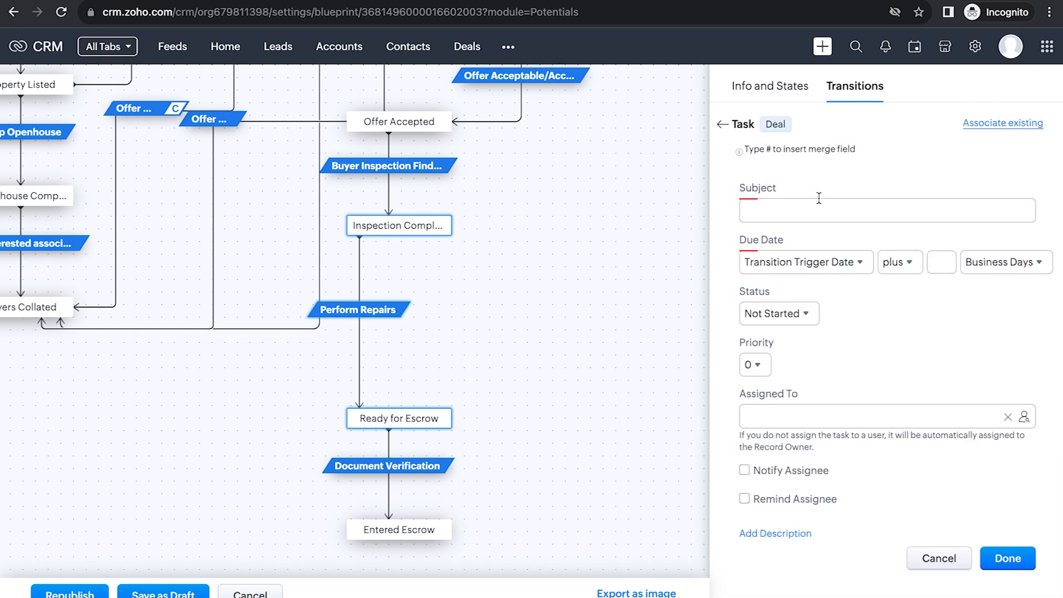
click(842, 212)
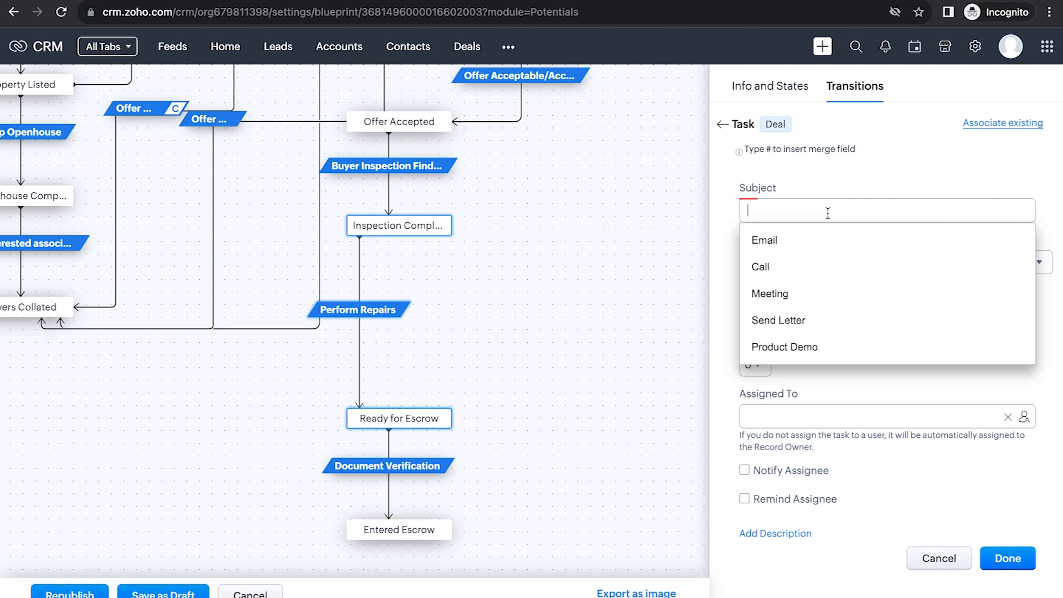
click(856, 177)
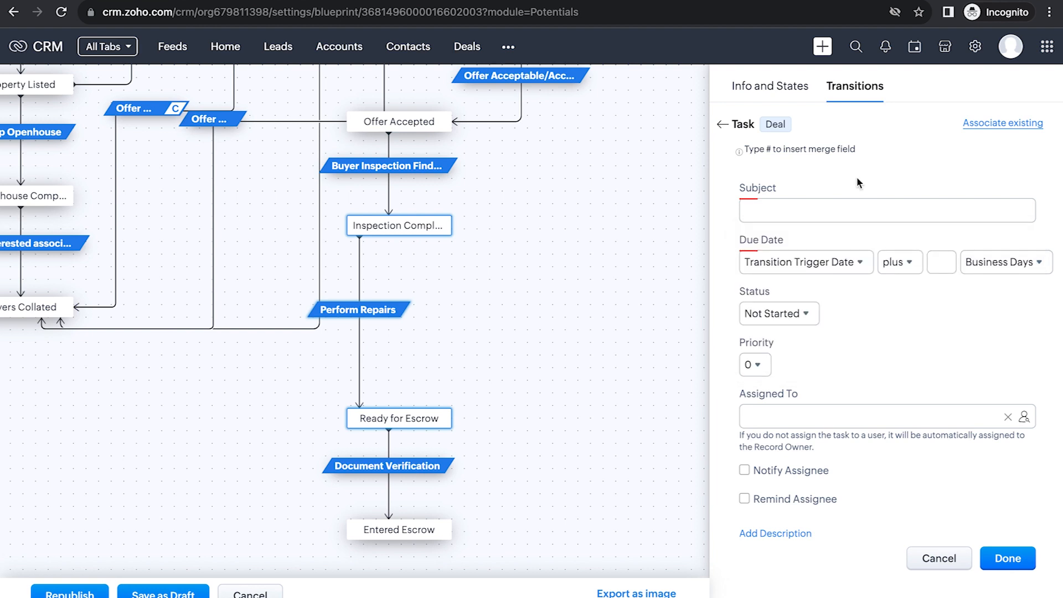
click(723, 124)
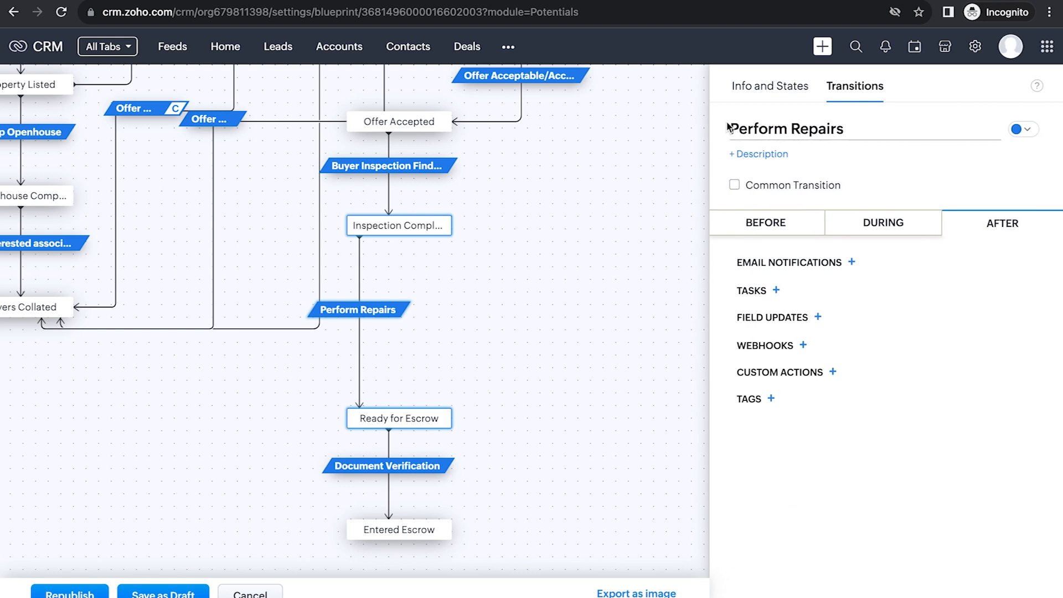
Connect Inspection Complete to Ready for Escrow with a second new transition named Negotiation and save it.
click(498, 330)
drag(429, 237, 428, 407)
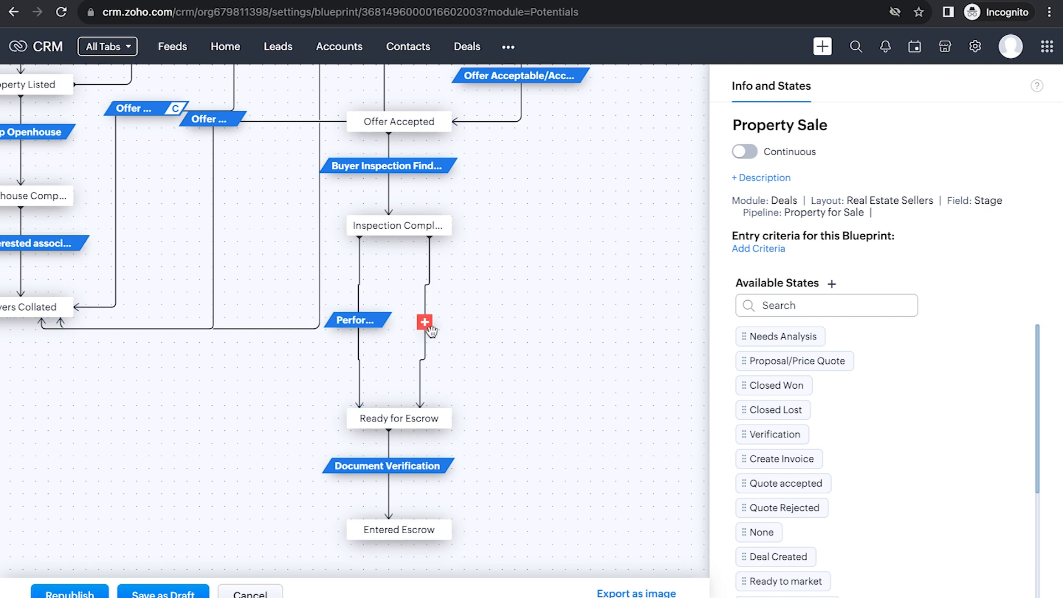
click(426, 323)
text(Ne)
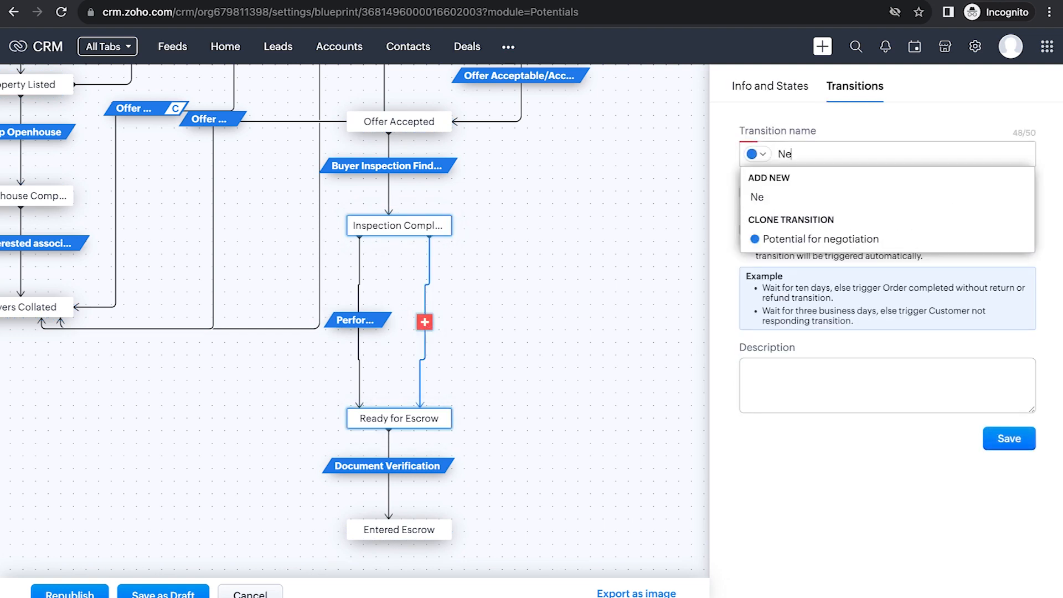
text(gotiation)
click(781, 197)
click(1003, 436)
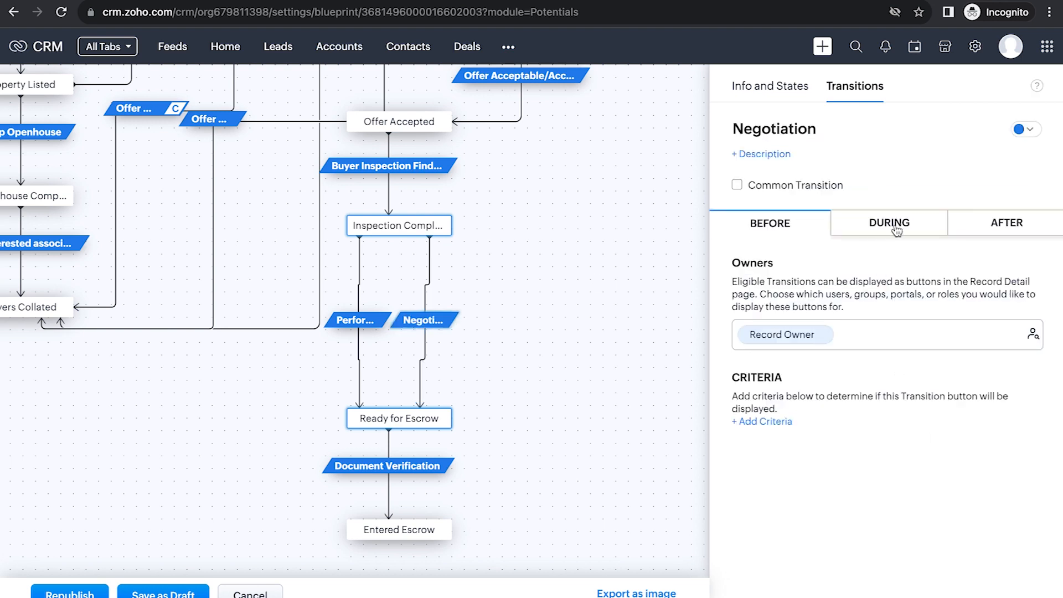
Add the Deals field Agreed Base Price to the During settings of the Negotiation transition.
click(897, 229)
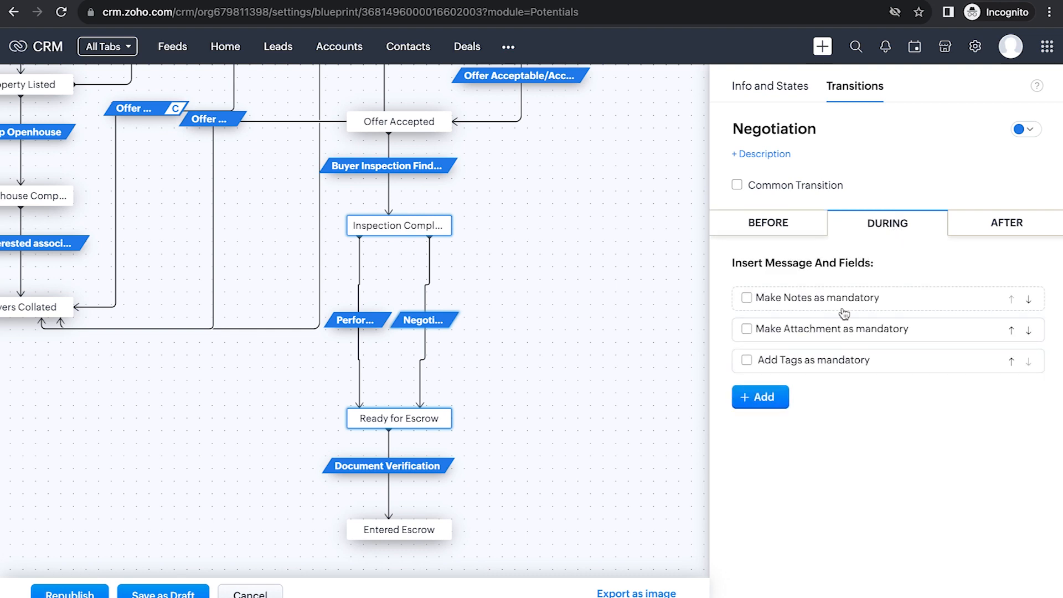
click(771, 405)
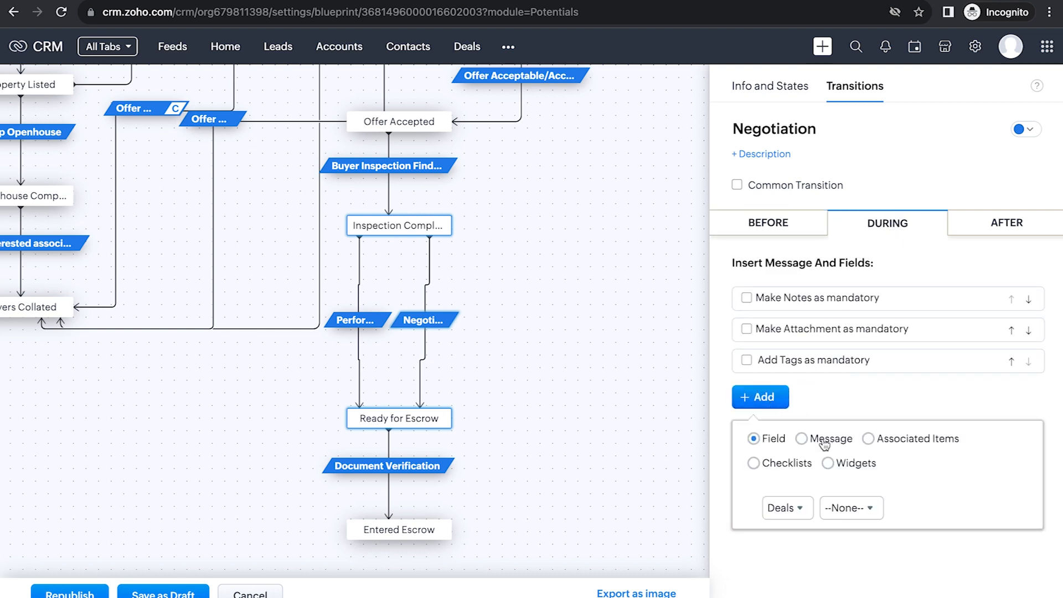
click(841, 508)
text(agree)
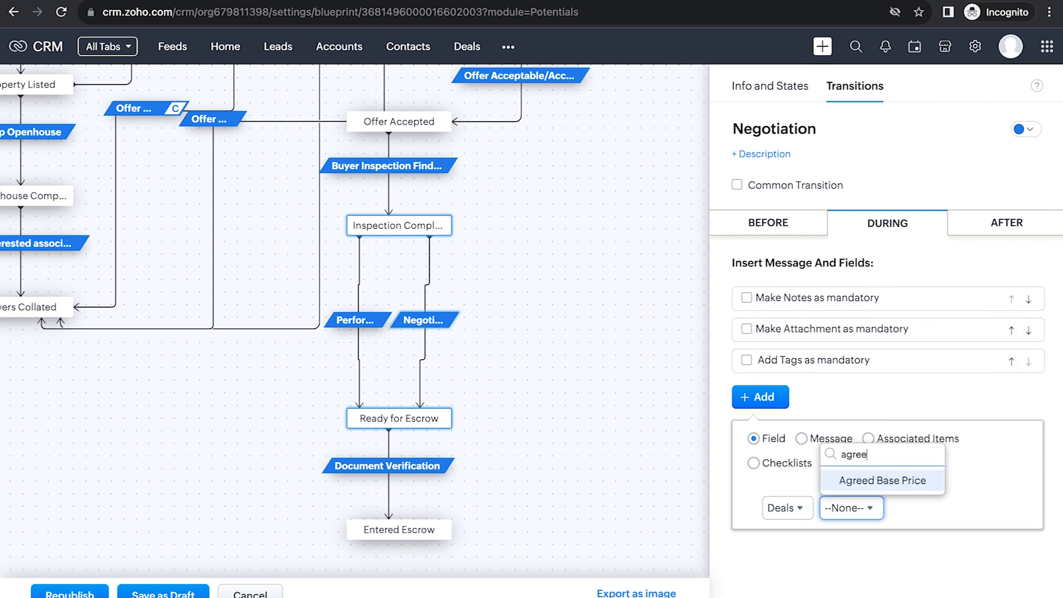
click(852, 480)
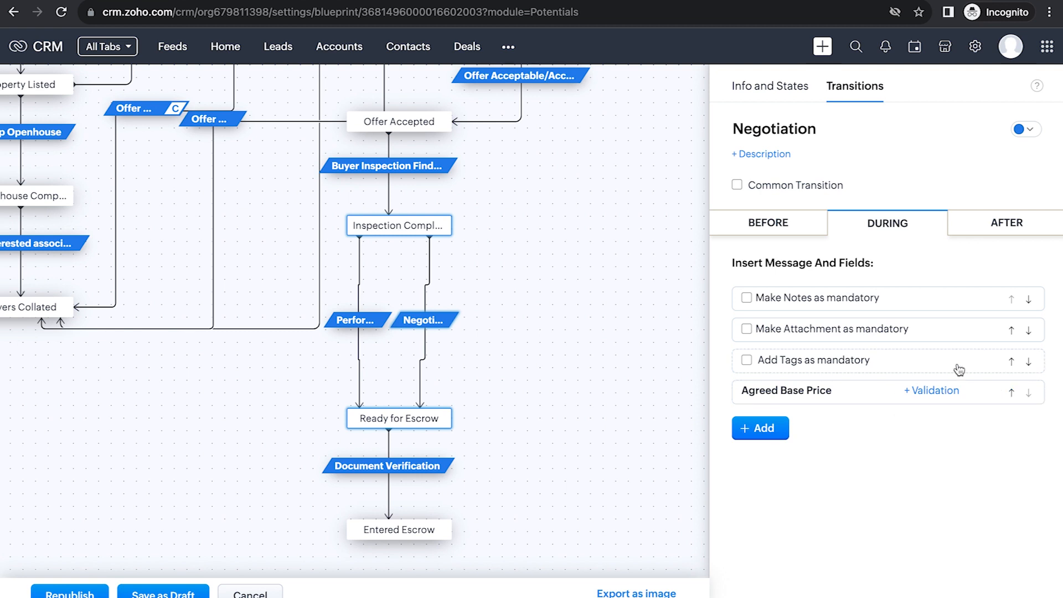
Add a checklist titled Document Modification to the During settings of the Negotiation transition.
click(775, 427)
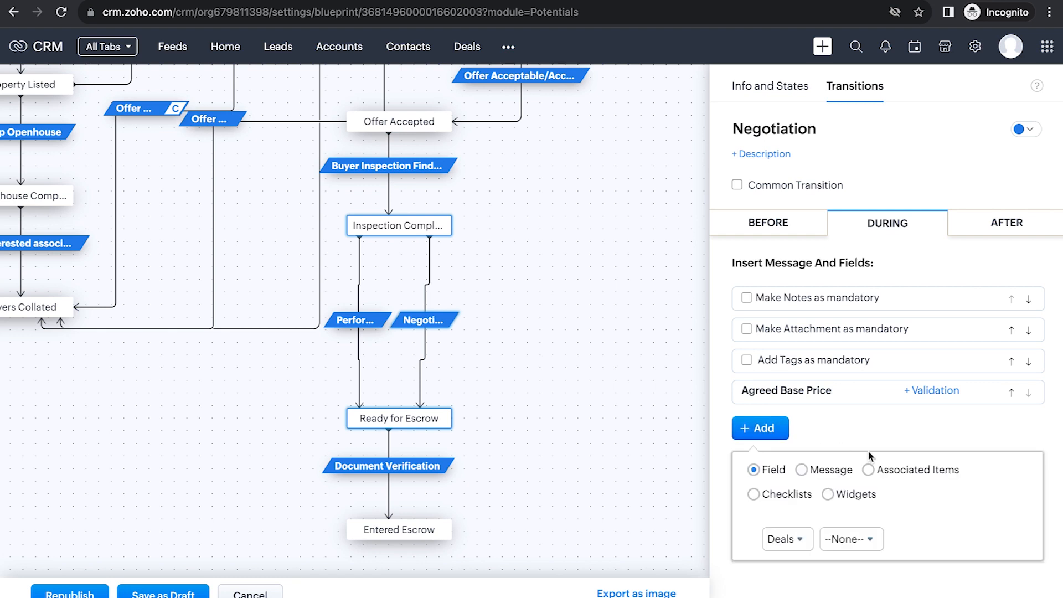
click(801, 498)
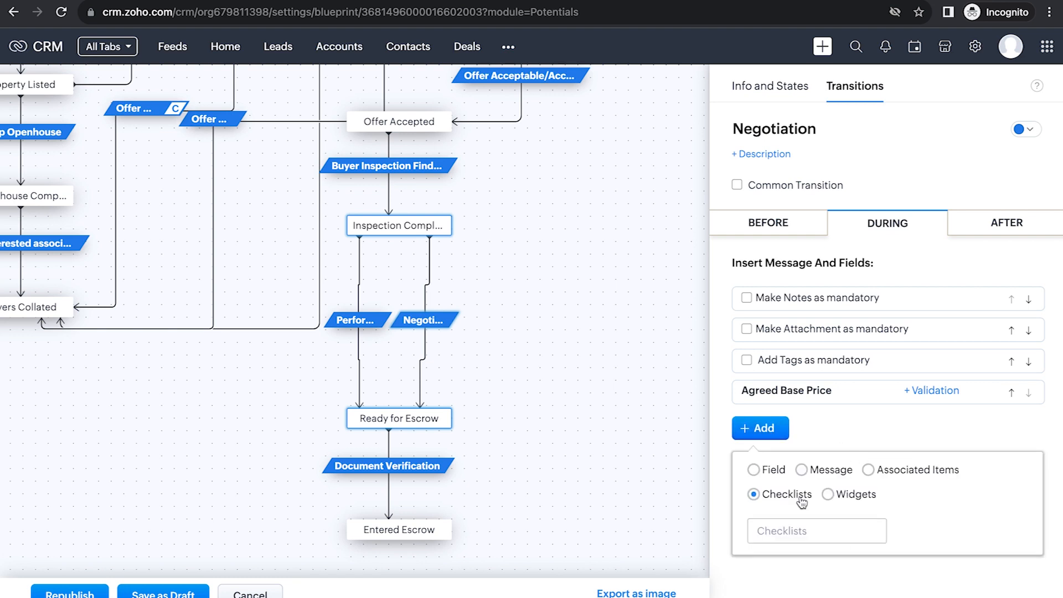
click(804, 531)
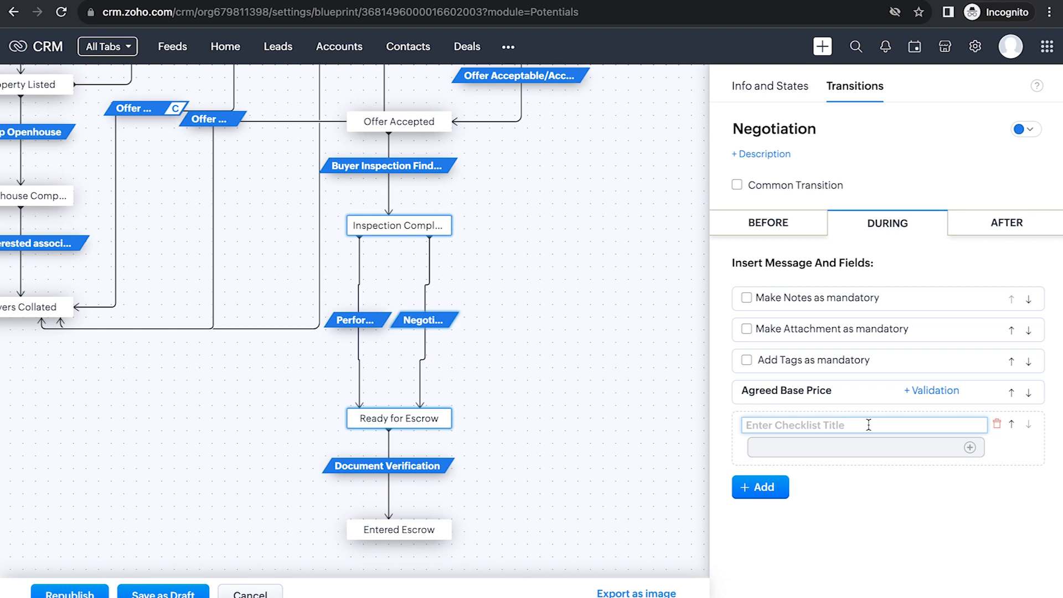
text(C)
key(BackSpace)
text(D)
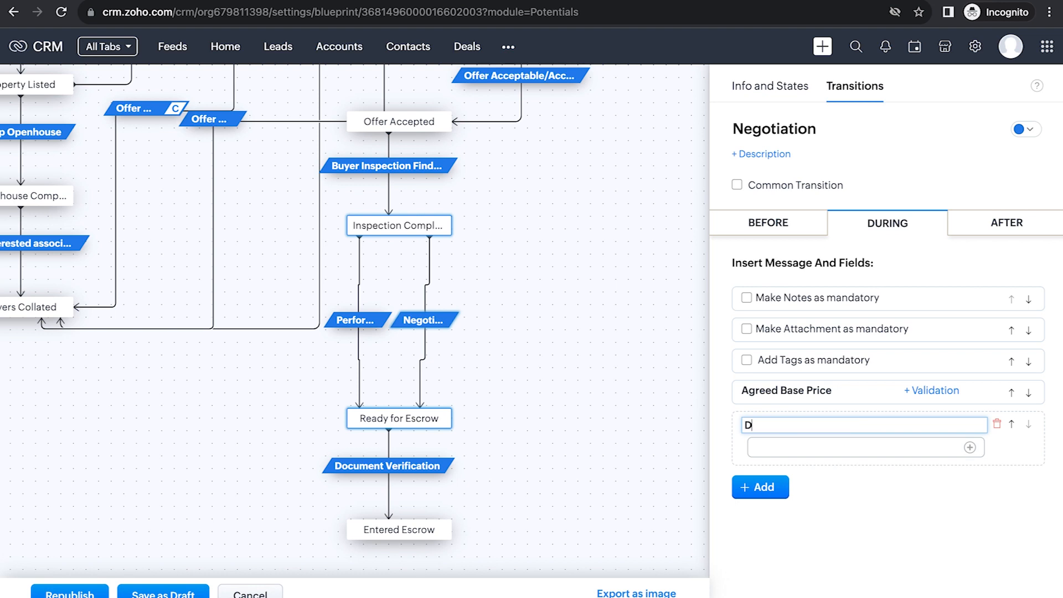
text(ocument Modification)
Add the items Purchase Agreement, Addendum to Contract and Appraisal Report to the Document Modification checklist.
click(861, 440)
text(P)
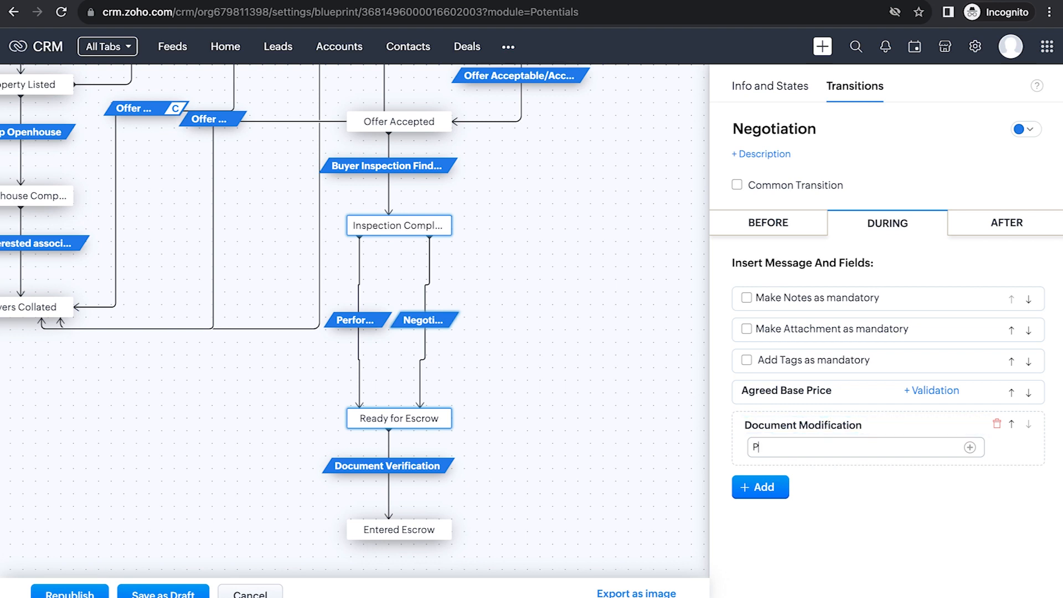
text(urchase Agreement)
click(970, 447)
text(Addendum to Contract)
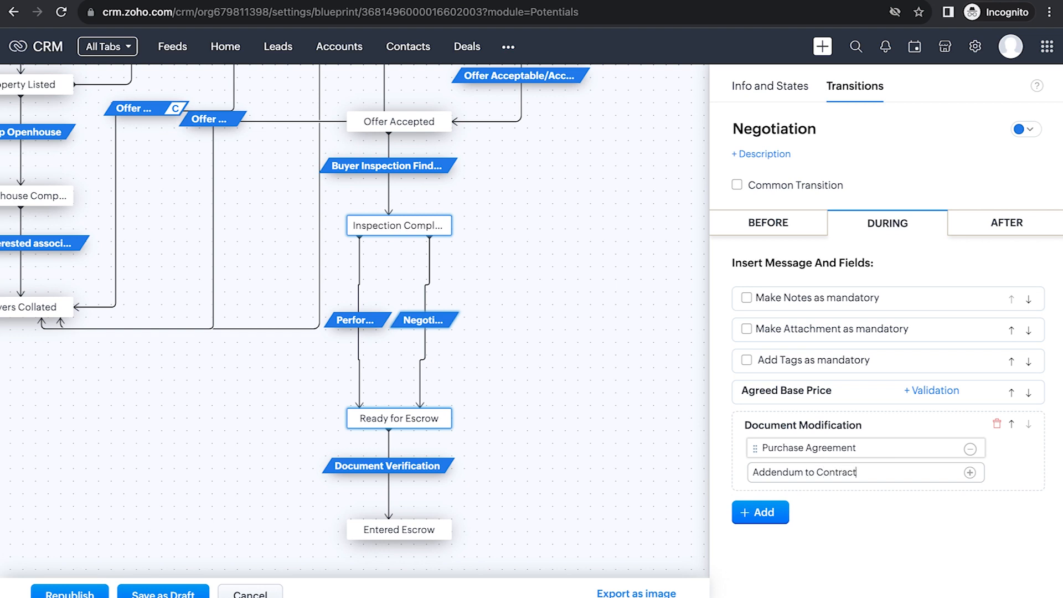
click(970, 472)
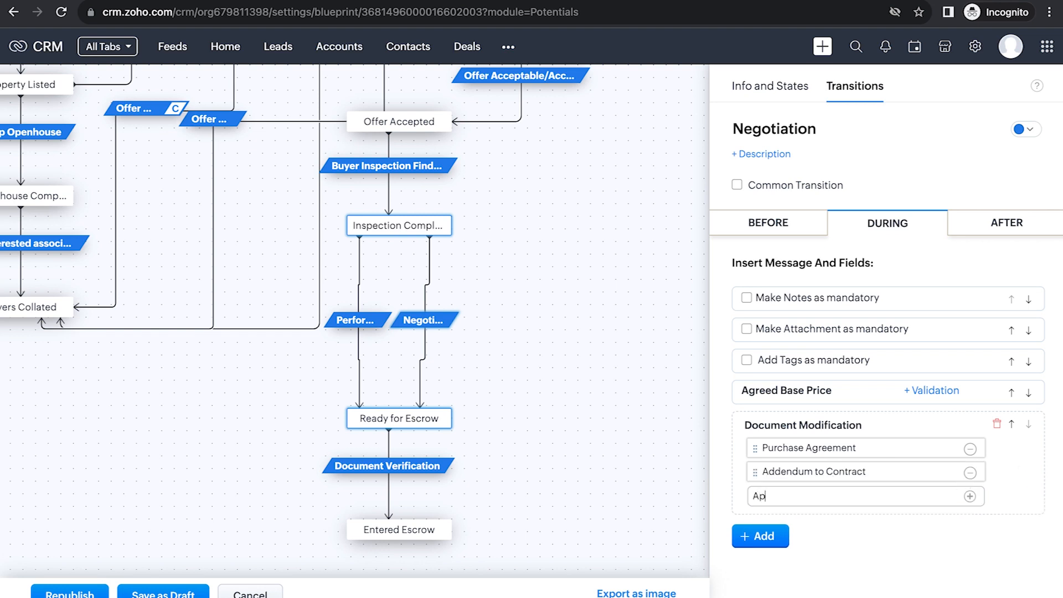
text(Appraisal Re)
text(port)
click(970, 496)
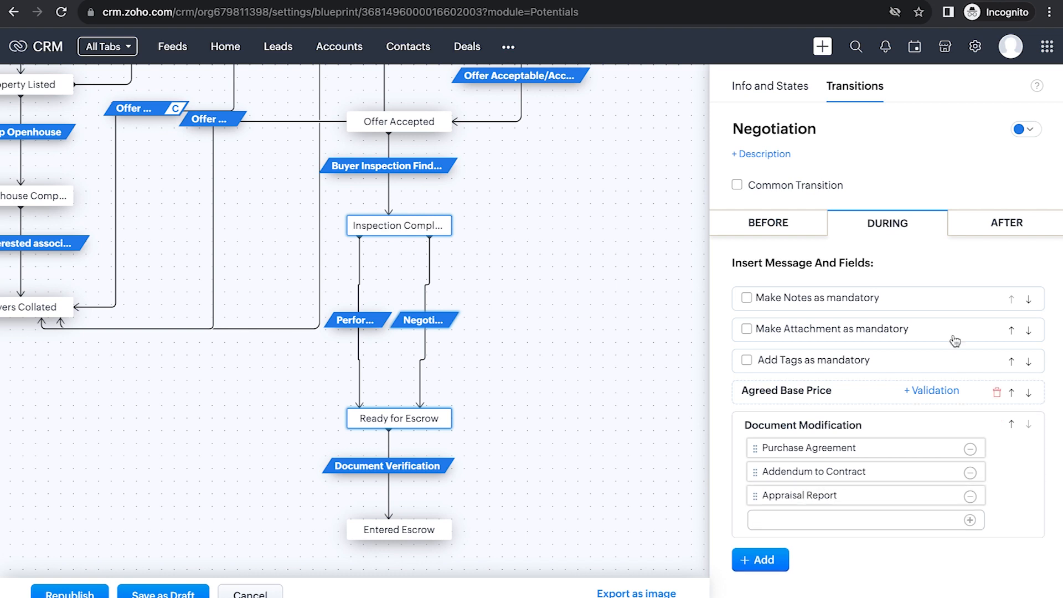
Close the Negotiation transition settings and republish the Property Sale blueprint, saving it anyway despite its loops.
click(955, 227)
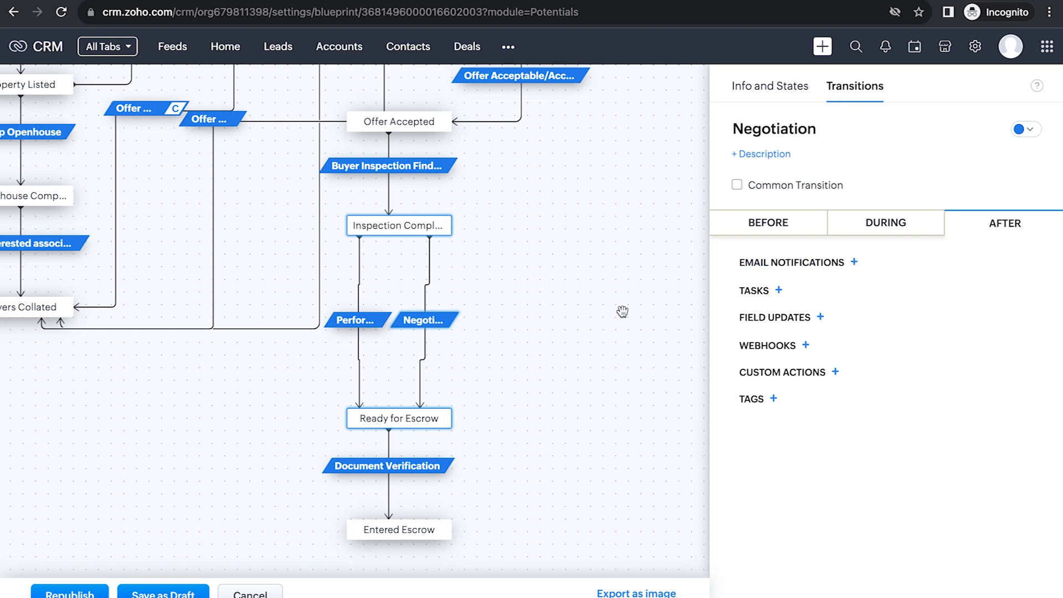
click(584, 277)
click(90, 595)
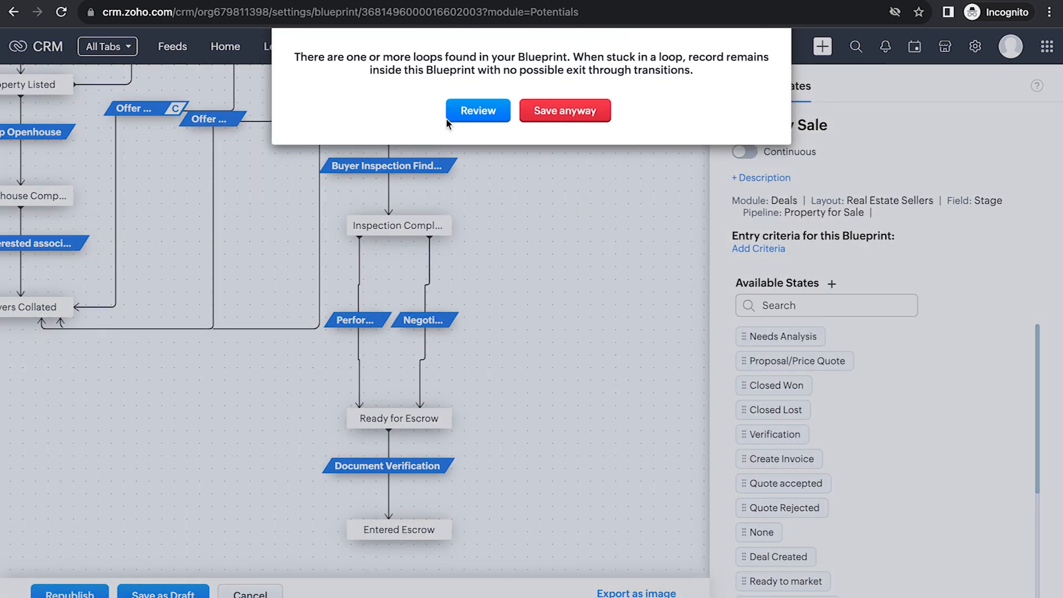
click(544, 112)
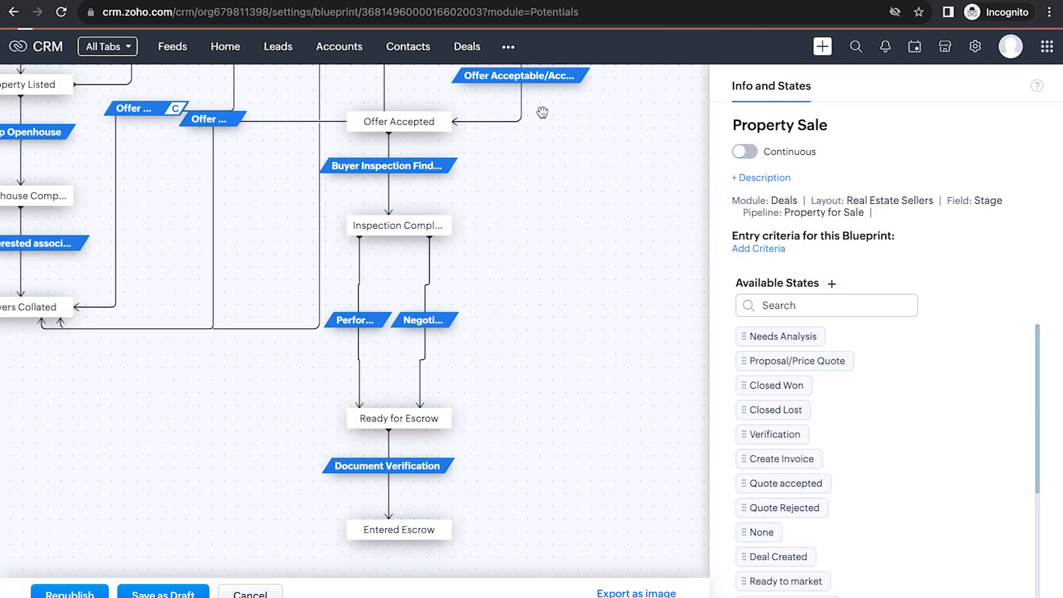
click(611, 250)
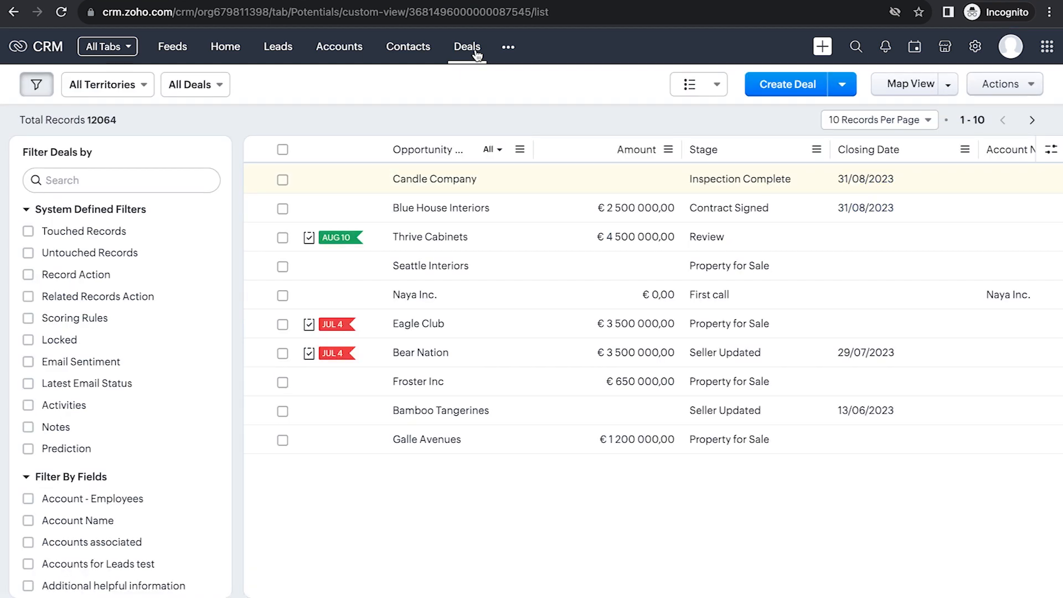
Open the Candle Company deal and examine the configured blueprint actions for its current state, closing the overview when done.
click(531, 186)
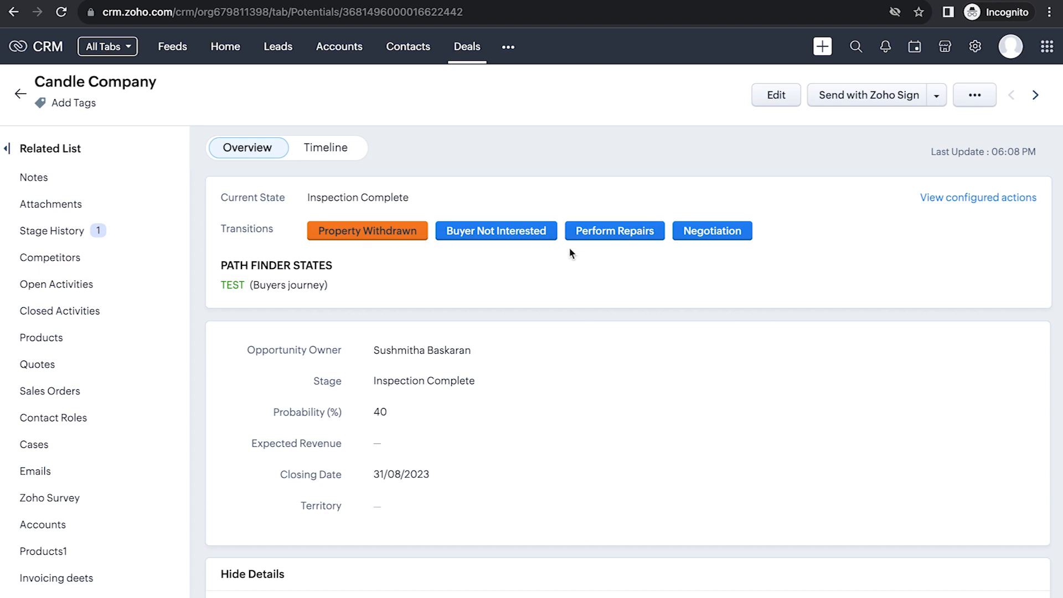
click(959, 197)
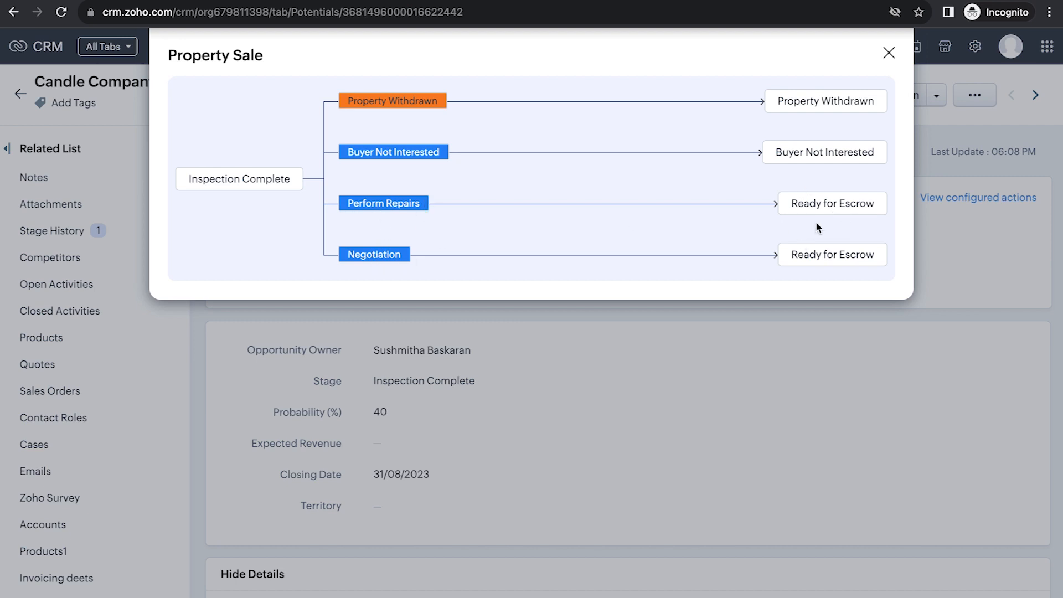
click(889, 54)
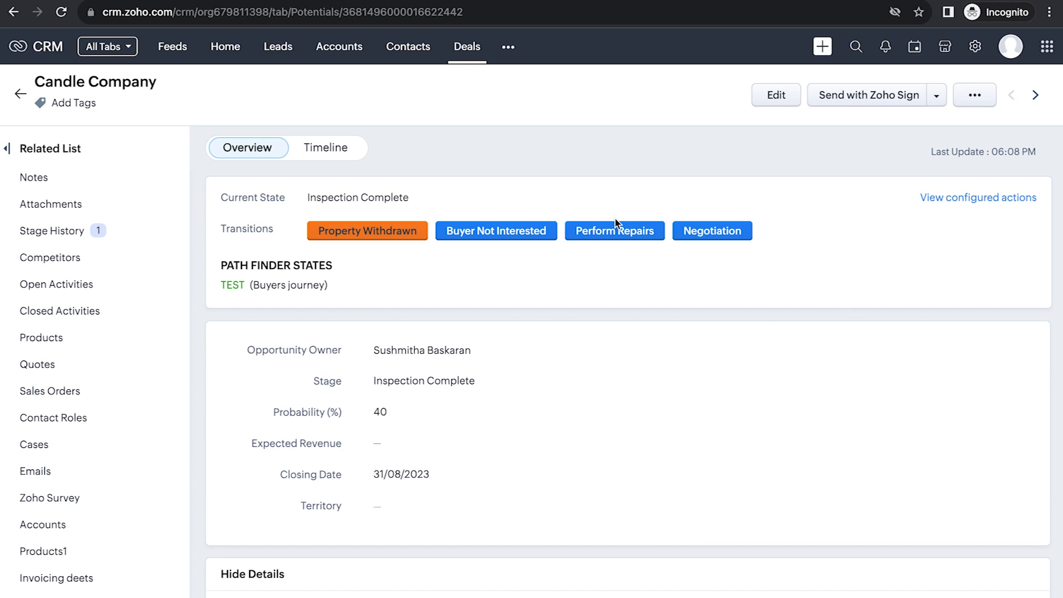
Start the Negotiation transition on the Candle Company deal and set Agreed Base Price to 2450000.
click(731, 232)
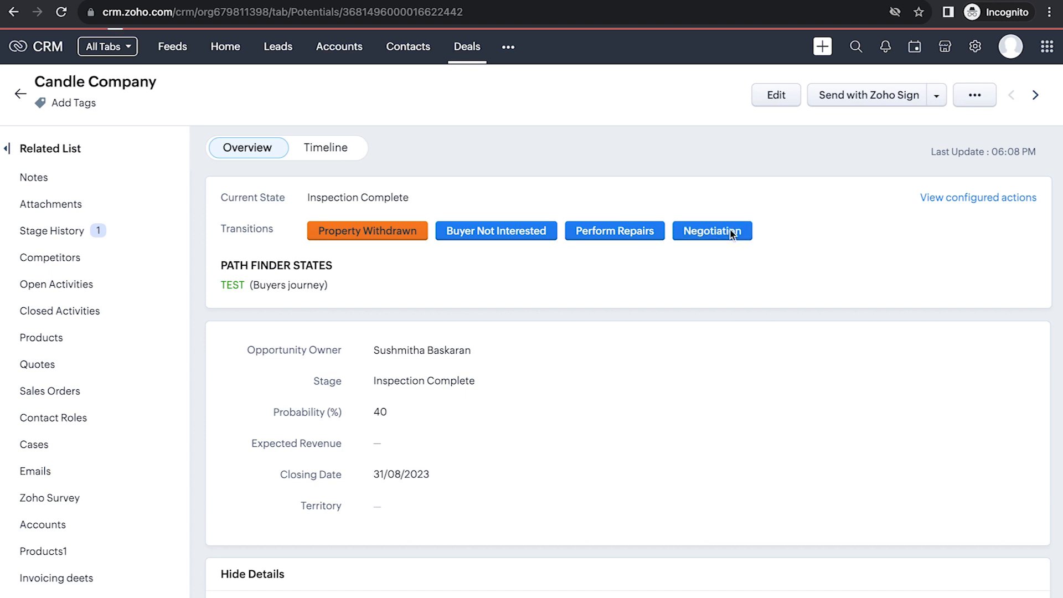
click(399, 136)
key(BackSpace)
key(BackSpace)
key(BackSpace)
key(BackSpace)
key(BackSpace)
key(BackSpace)
key(BackSpace)
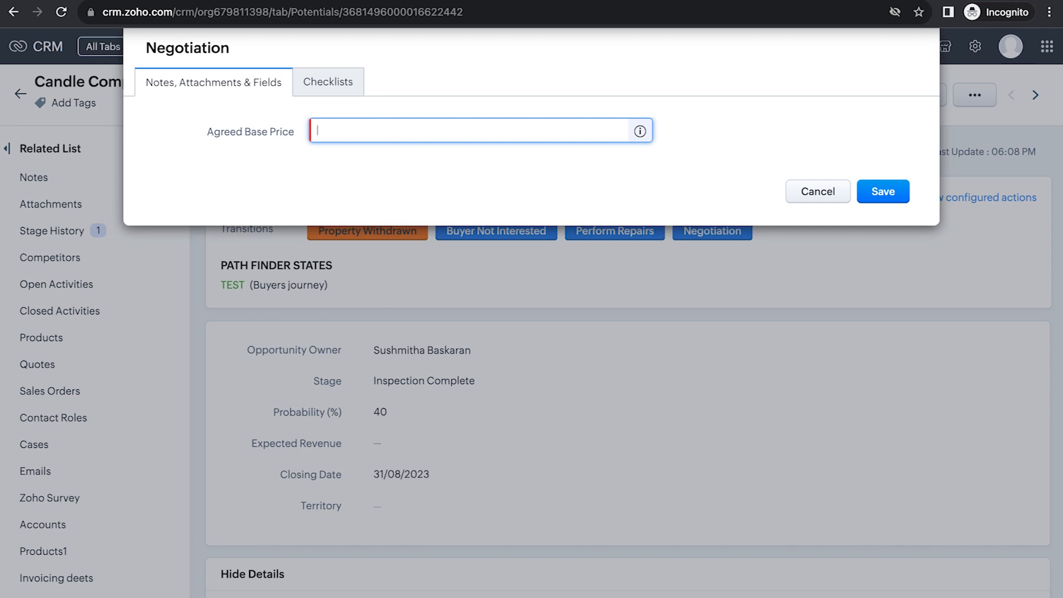
text(2450000)
Mark Purchase Agreement, Addendum to Contract and Appraisal Report as completed in the Document Modification checklist and save the transition.
click(330, 81)
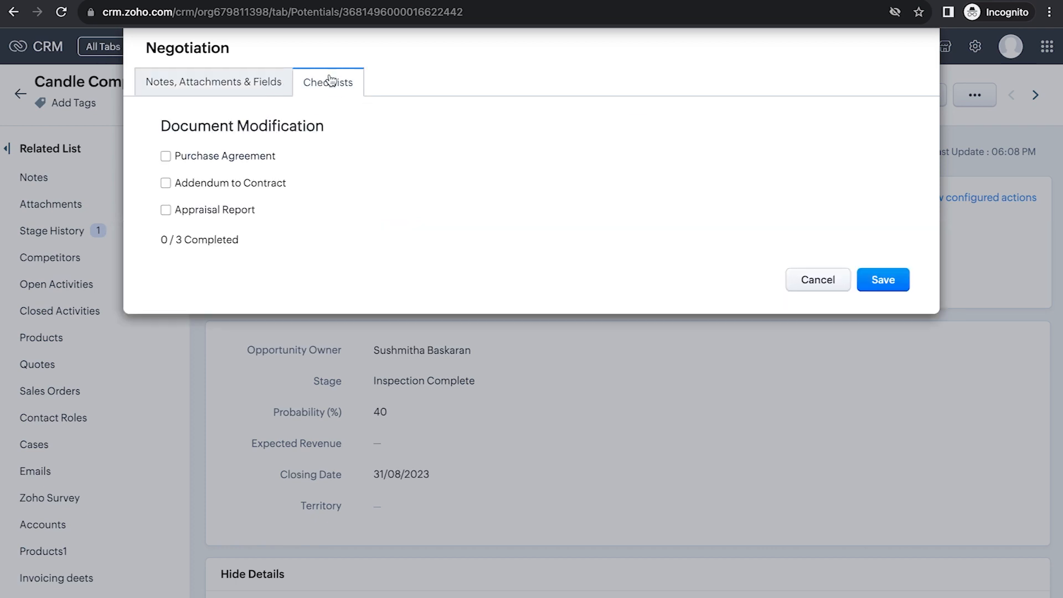
click(232, 159)
click(232, 189)
click(219, 212)
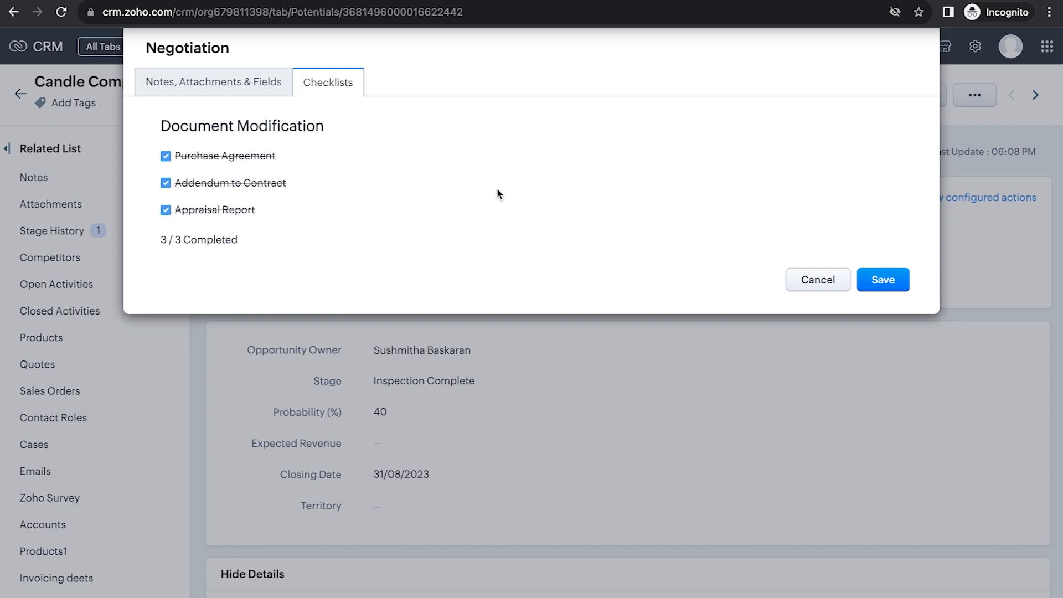
click(885, 282)
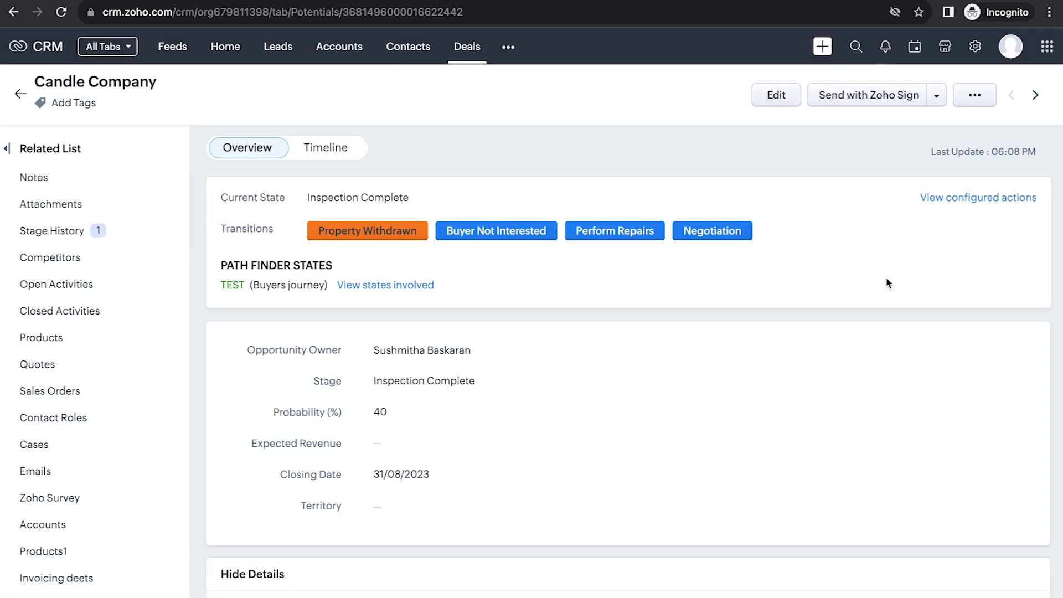
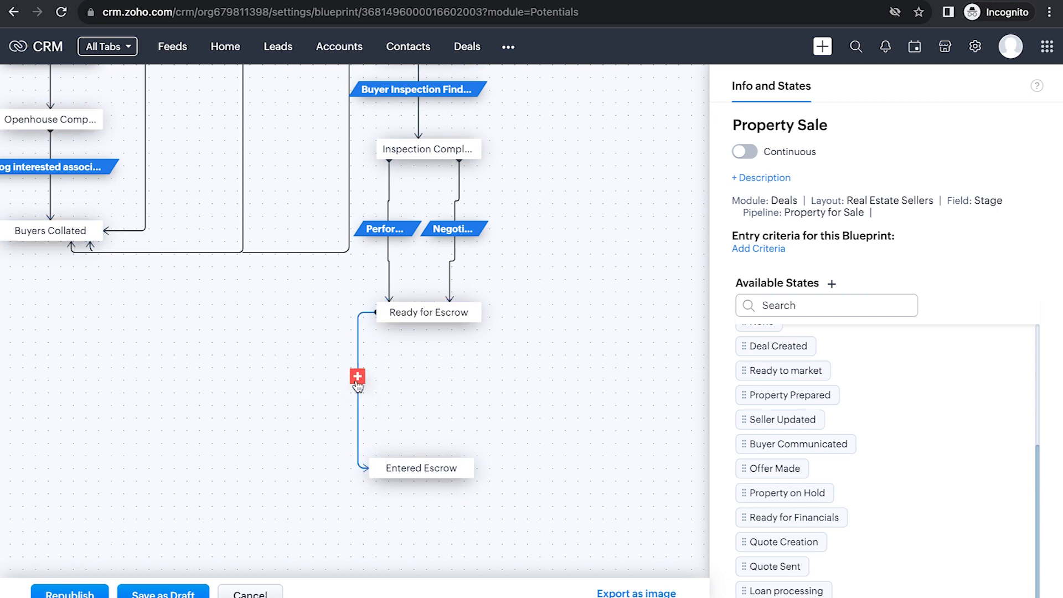
Create a transition named Document Verification on the connection from Ready for Escrow to Entered Escrow in the blueprint.
click(357, 377)
text(Doc)
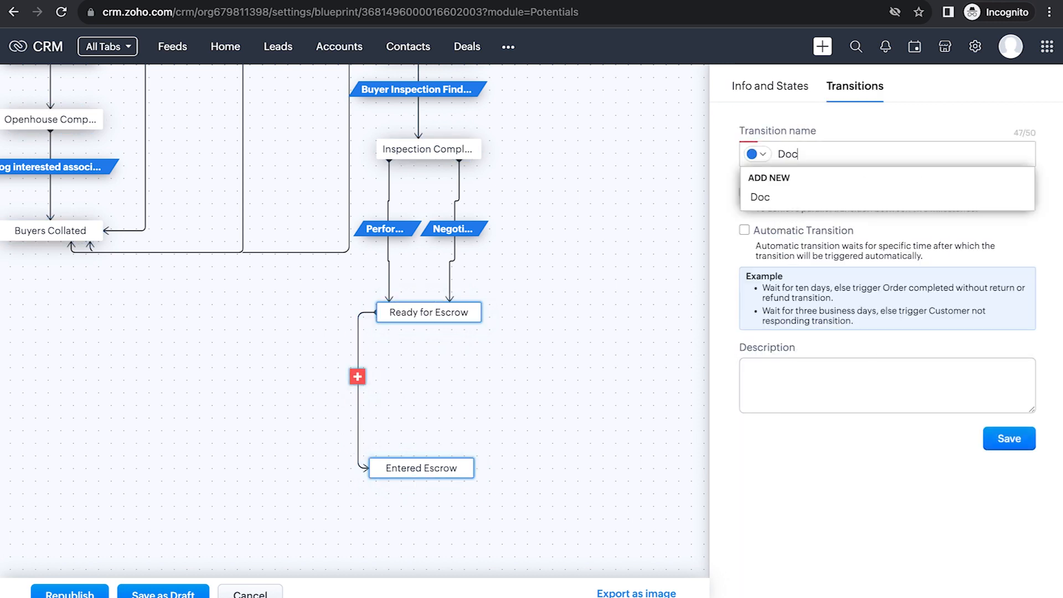
text(ument Verification)
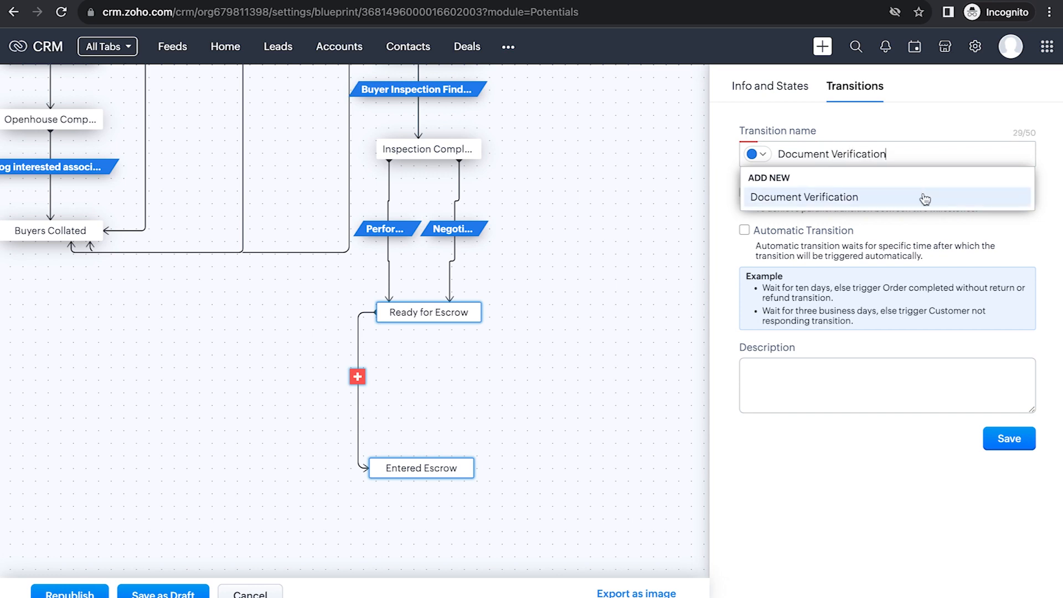
click(921, 200)
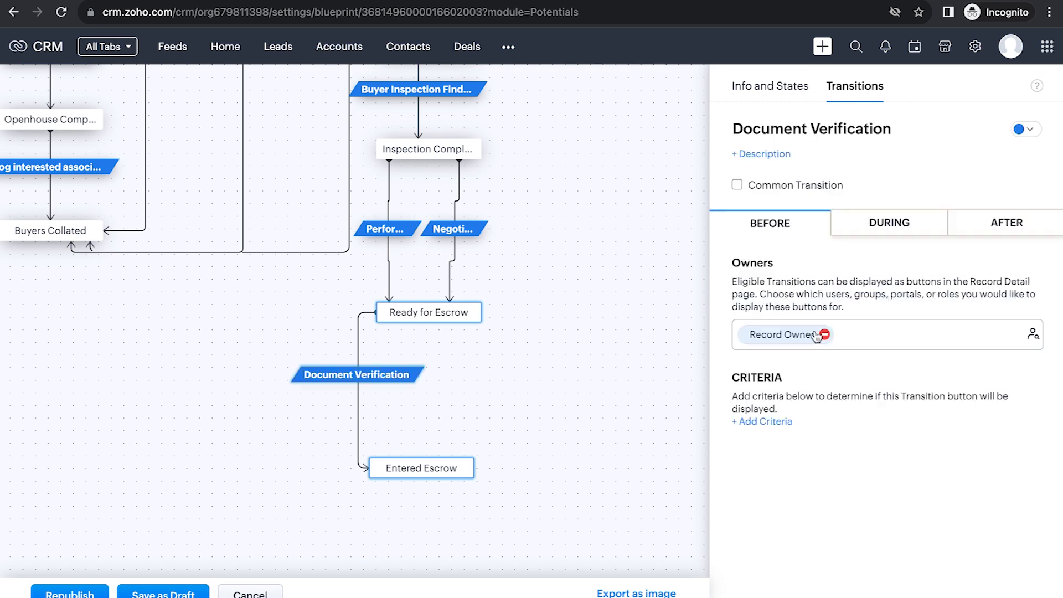
Add a checklist titled Documents to the During settings of the Document Verification transition.
click(926, 230)
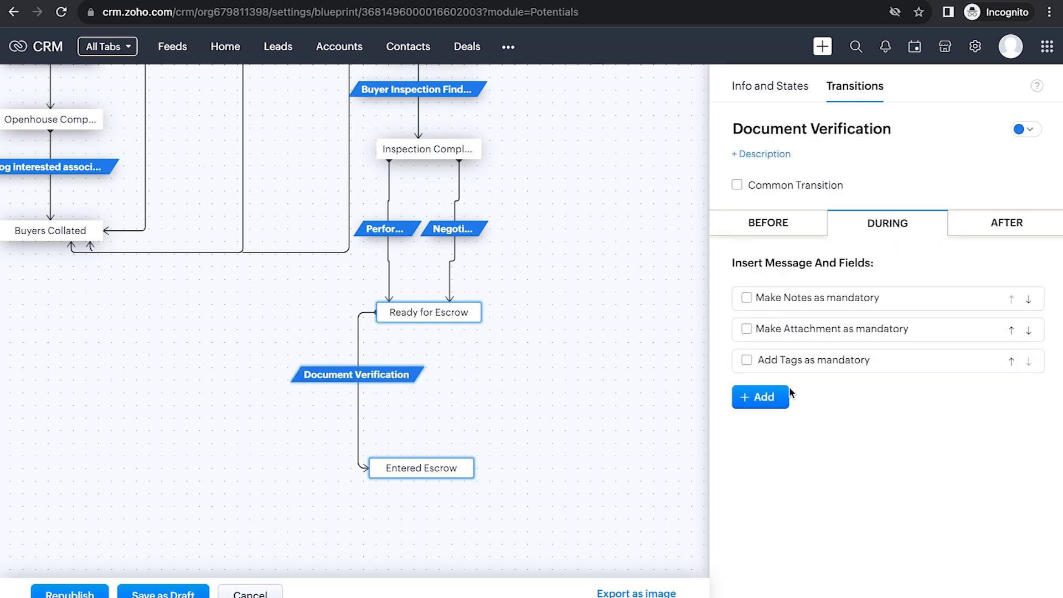
click(783, 396)
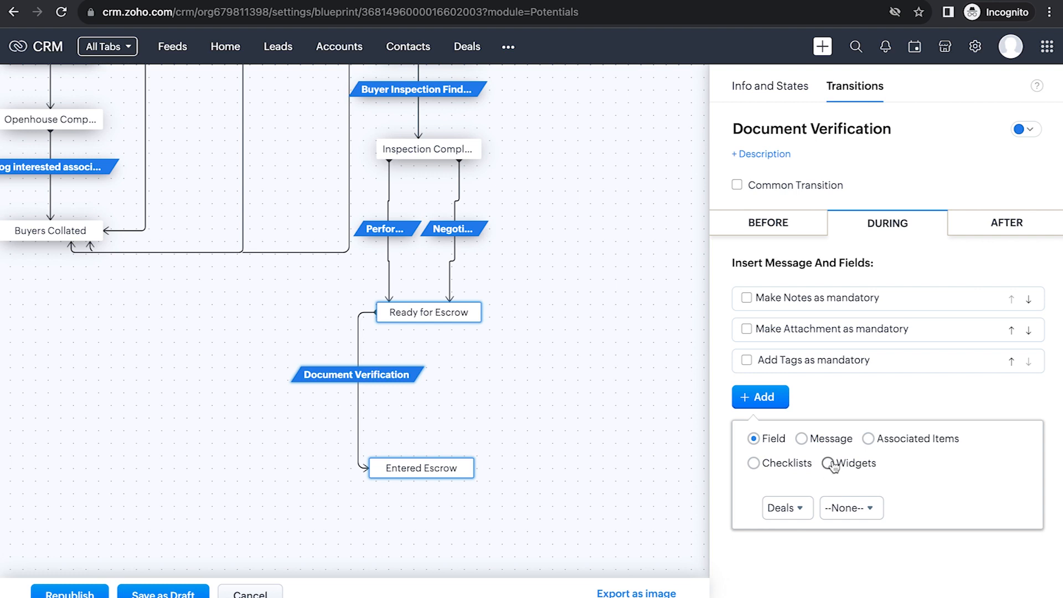
click(786, 462)
click(793, 506)
text(Documents)
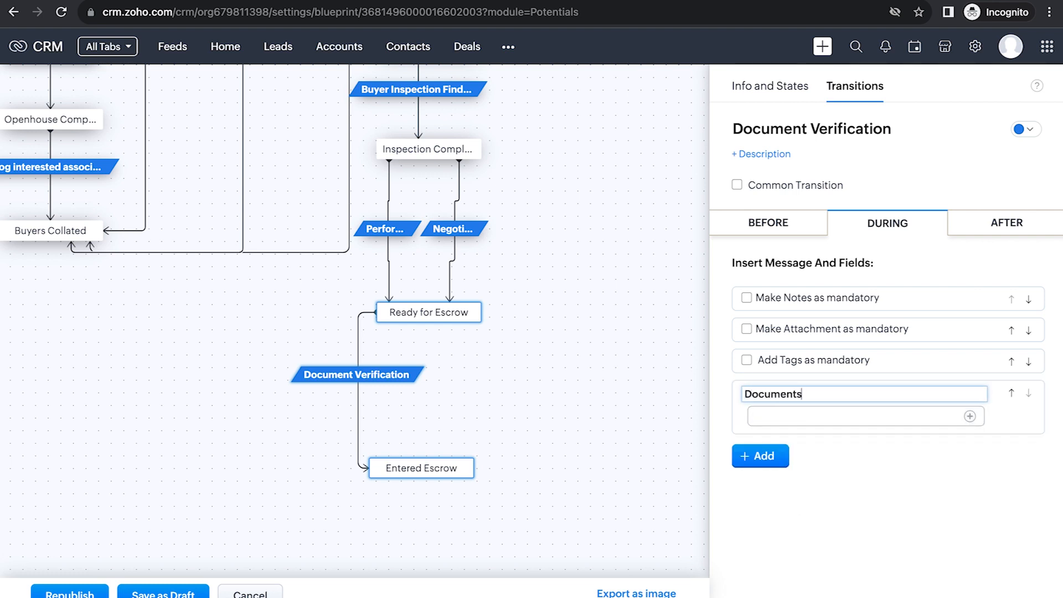
Enter Certificate of Title as the first item of the Documents checklist.
click(838, 418)
text(Ceritificate of)
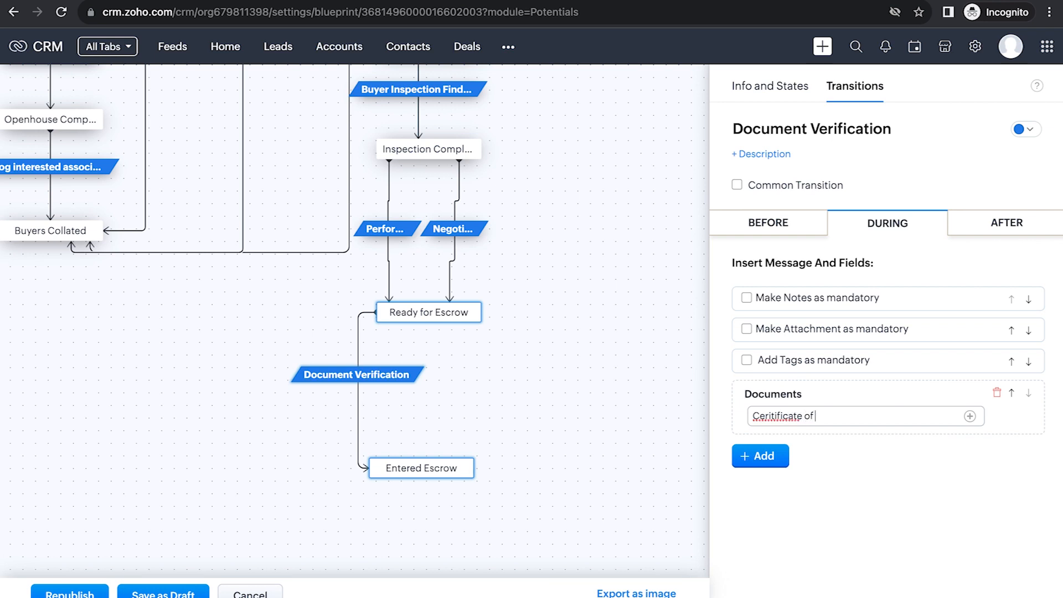
click(772, 415)
key(BackSpace)
click(818, 415)
text(Title)
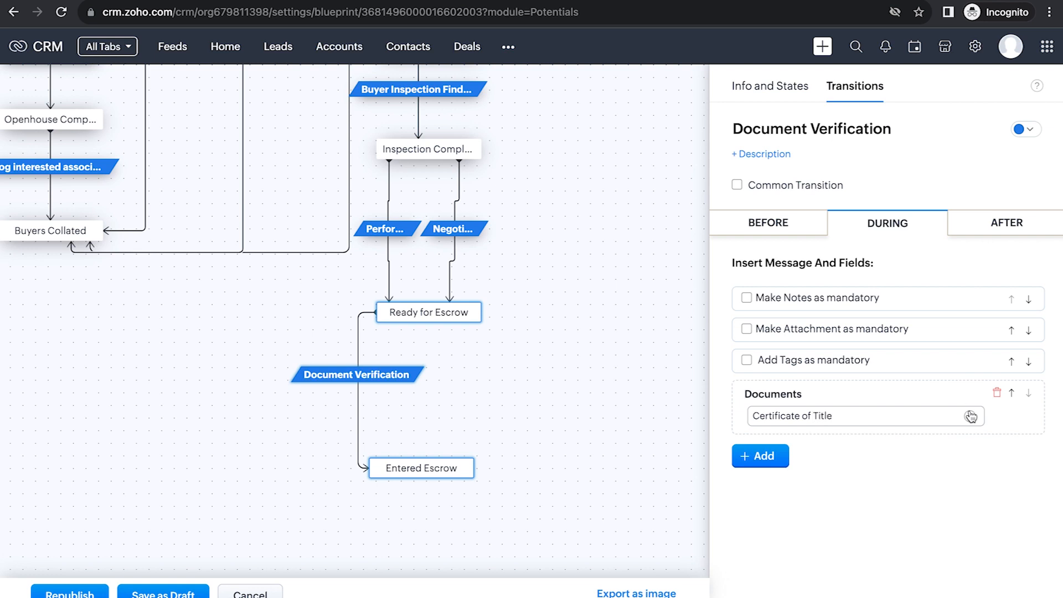
Add HOA Documents, Disclosure Documents and Utility Documents to the Documents checklist and close the transition settings.
click(971, 416)
text(HOA)
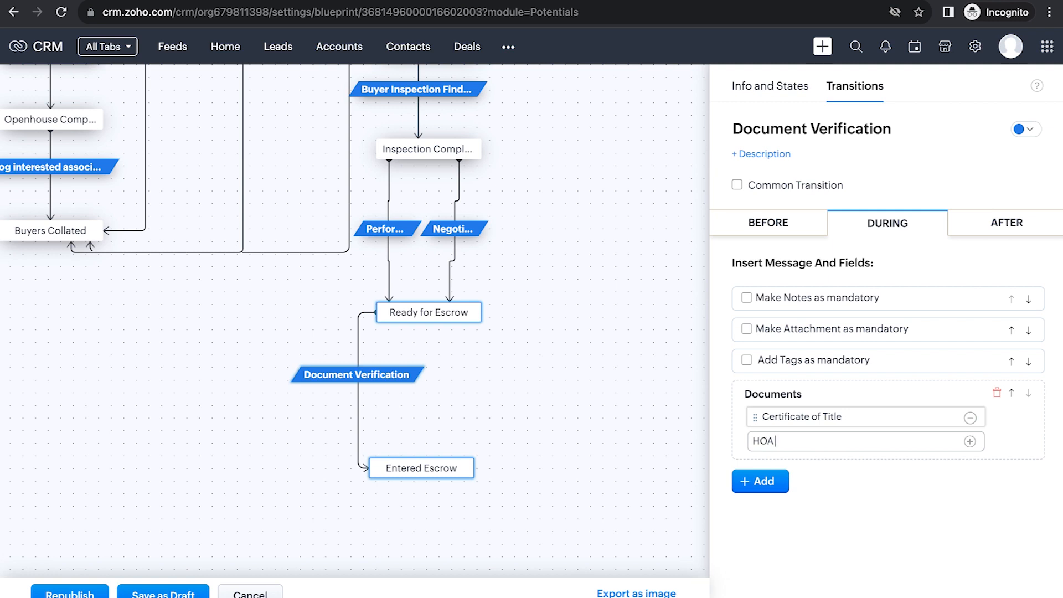
text( Documents)
click(971, 444)
text(Disc)
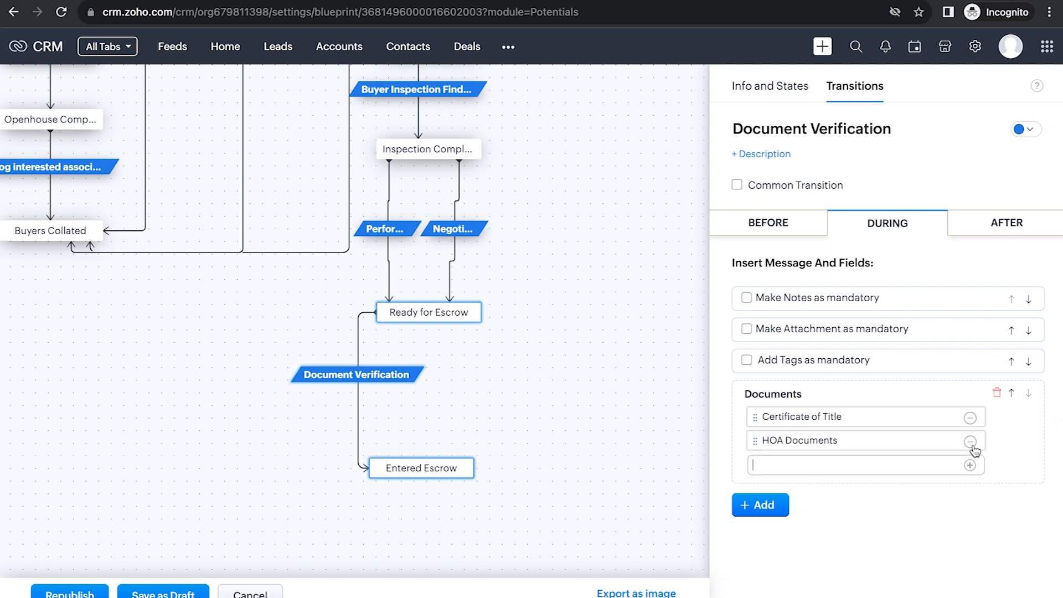
text(losure Documents)
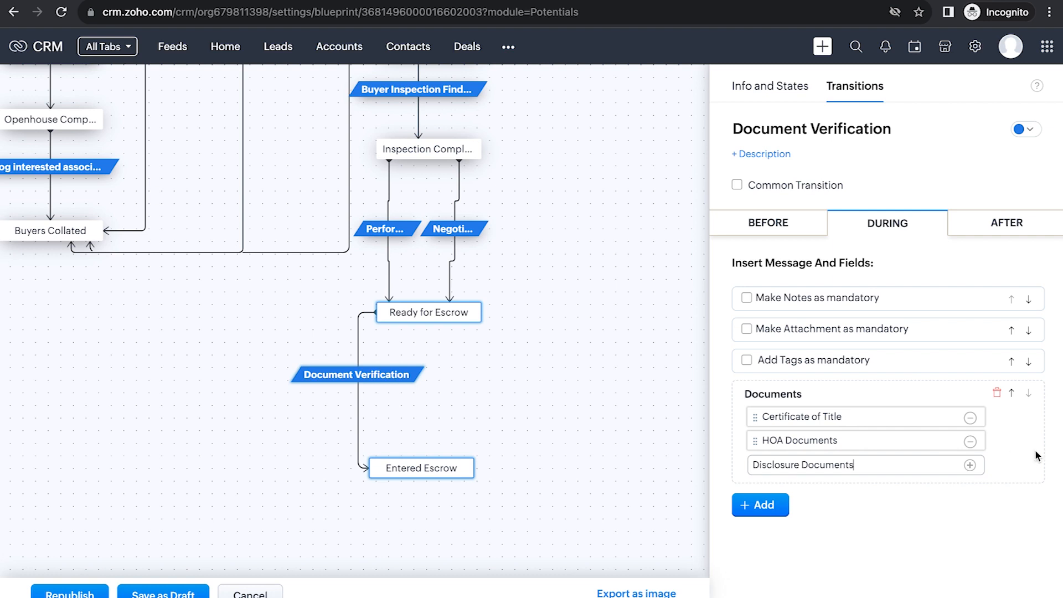
click(970, 465)
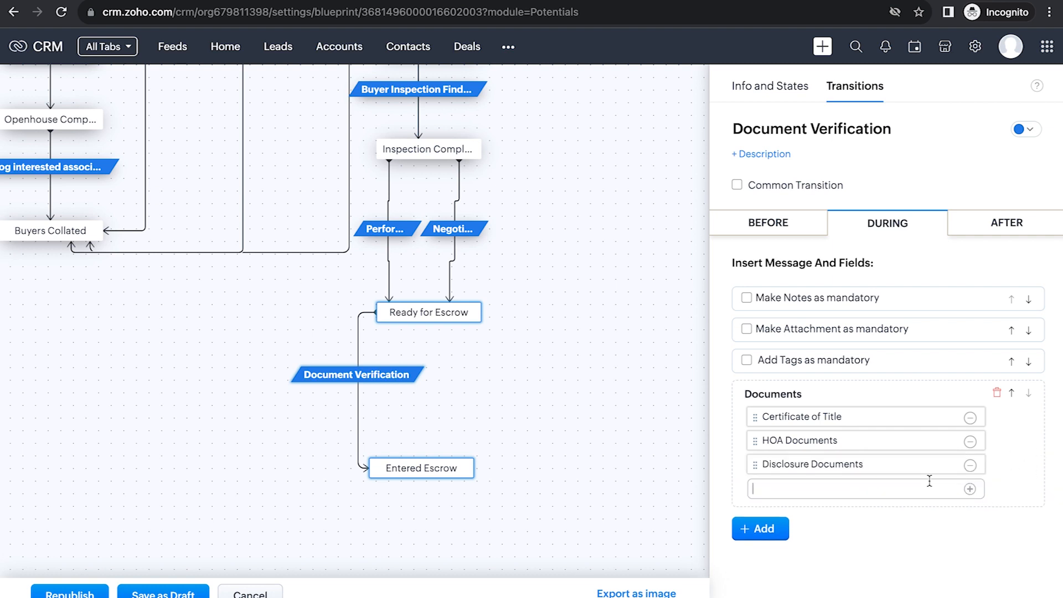
text(Utility Documents)
click(989, 225)
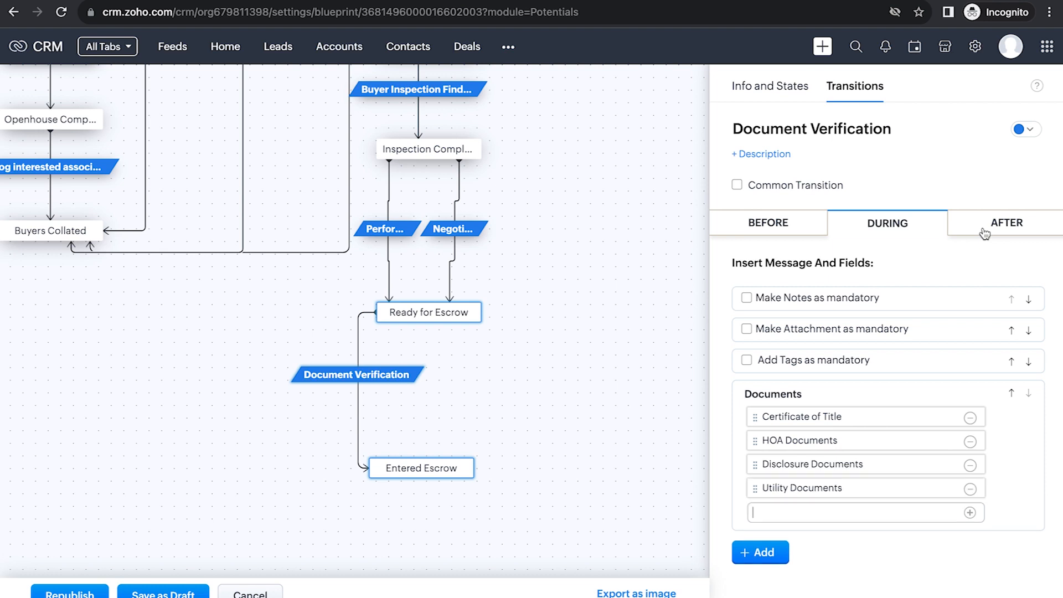
click(545, 293)
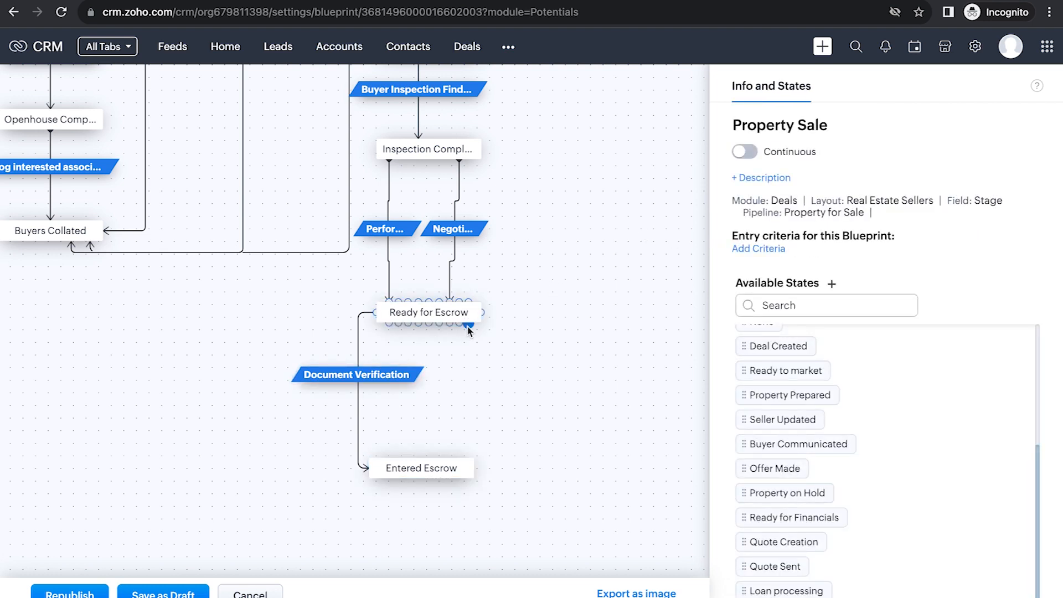
Create a parallel transition named Document verification and mortgage from Ready for Escrow to Entered Escrow.
drag(469, 325, 461, 452)
click(464, 397)
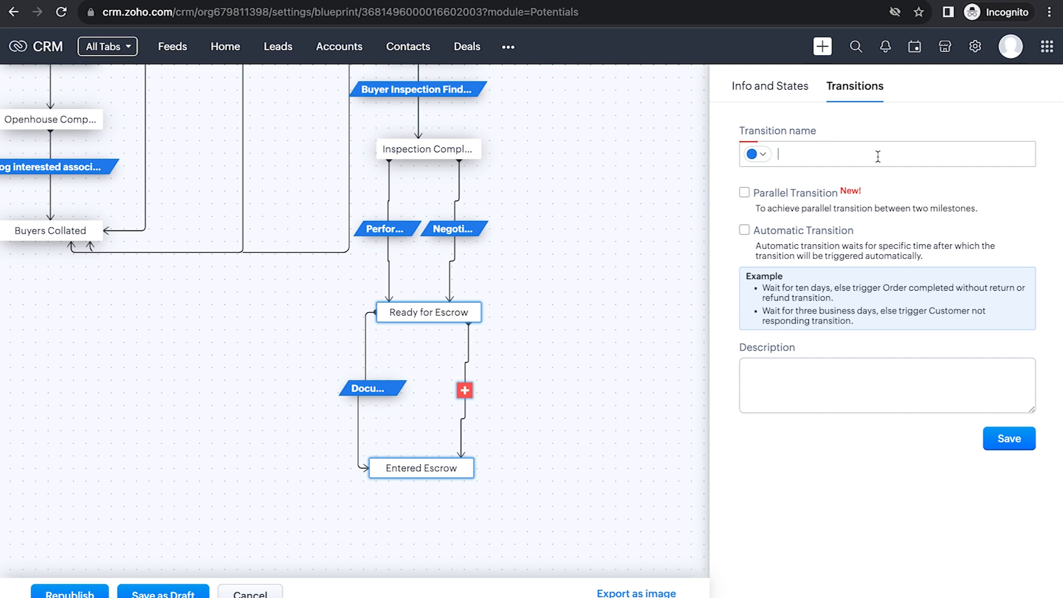
click(804, 199)
click(841, 154)
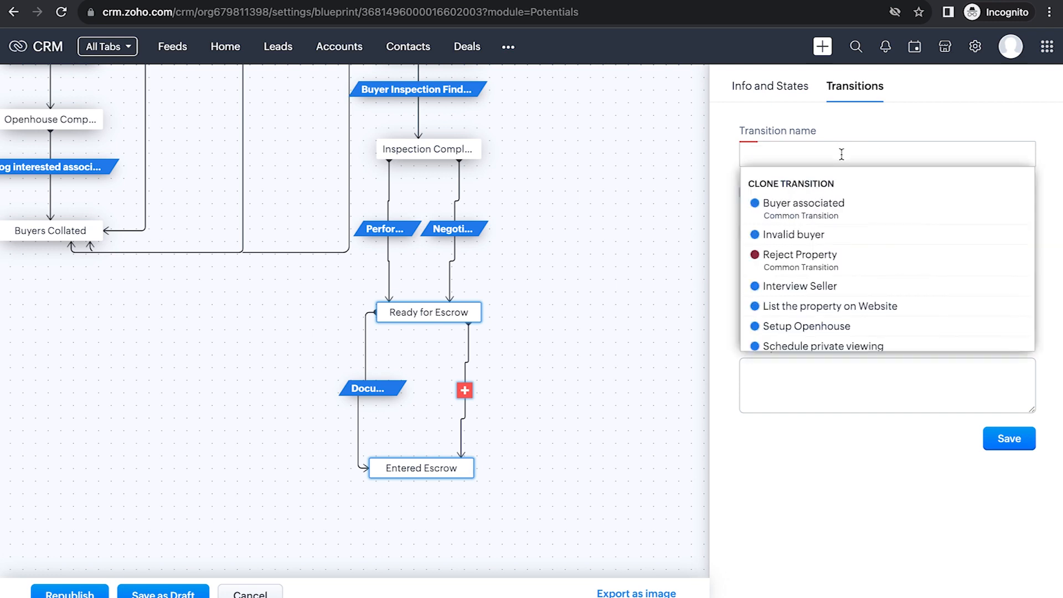
text(Do)
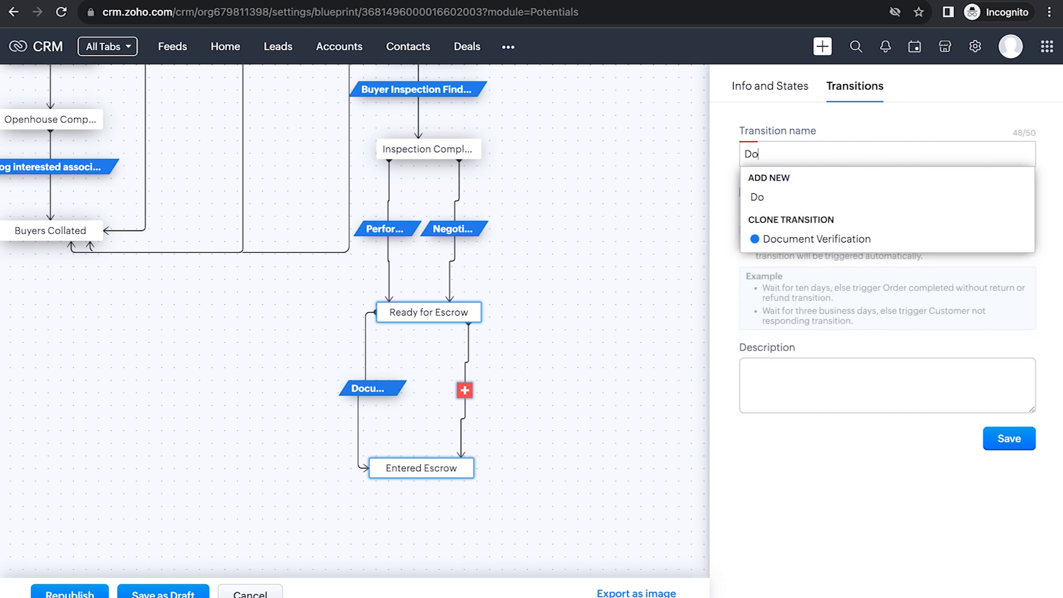
text(cument verificatio)
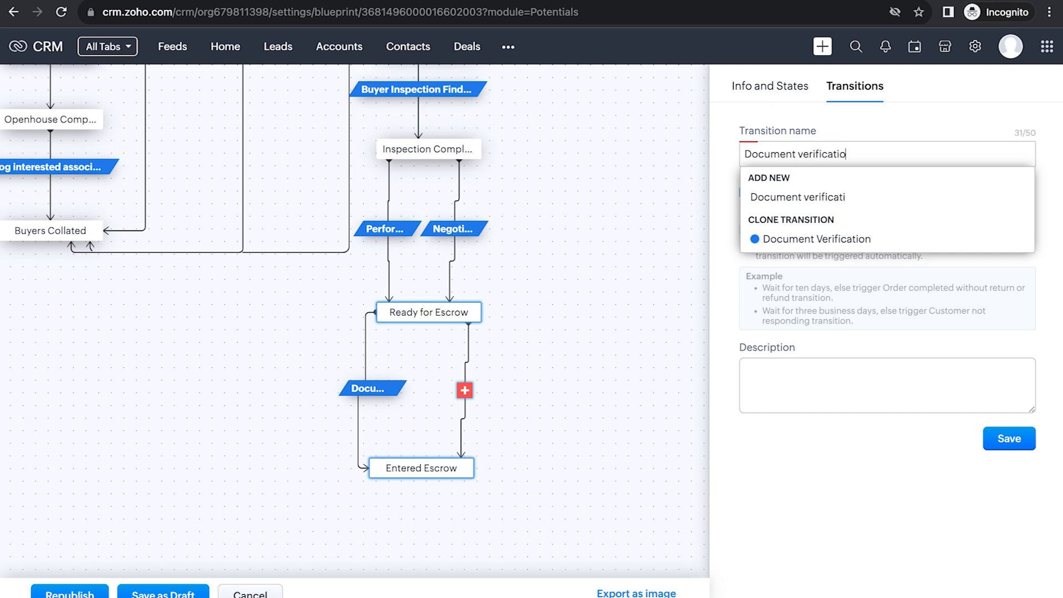
text(n )
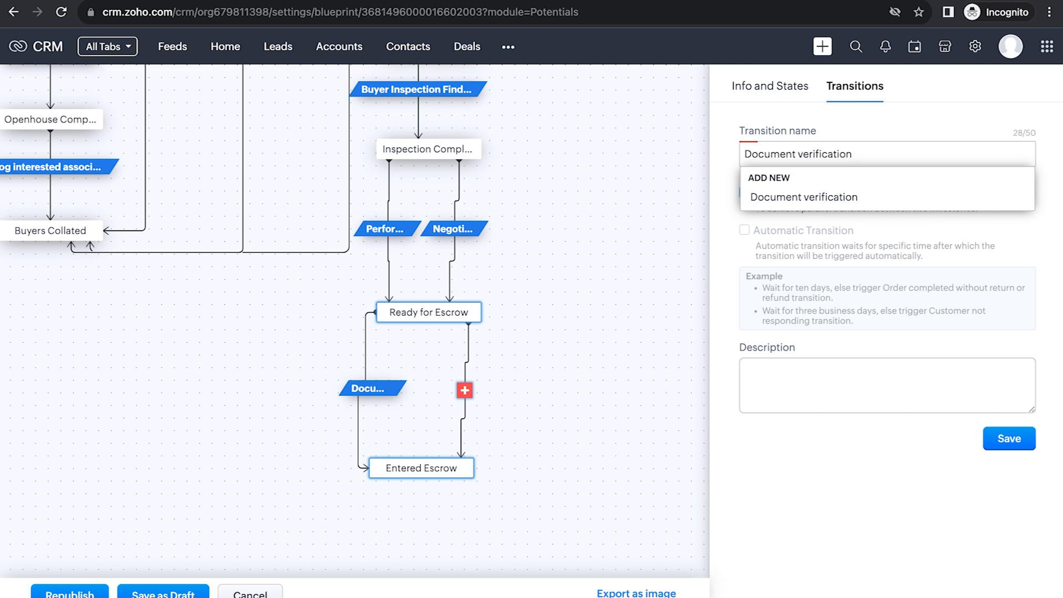
text(and mortgage)
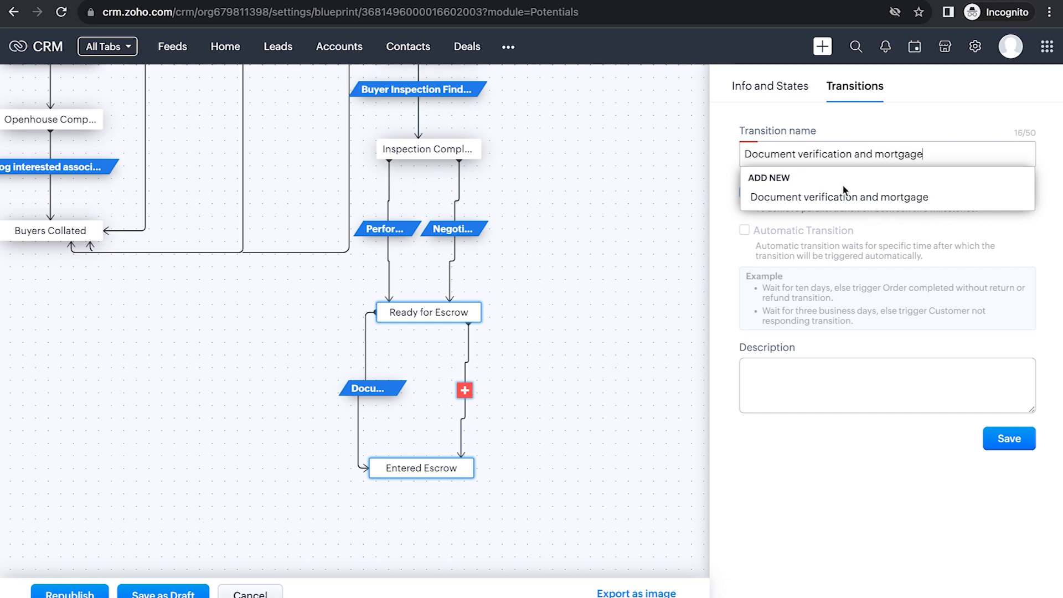
click(845, 195)
click(1009, 438)
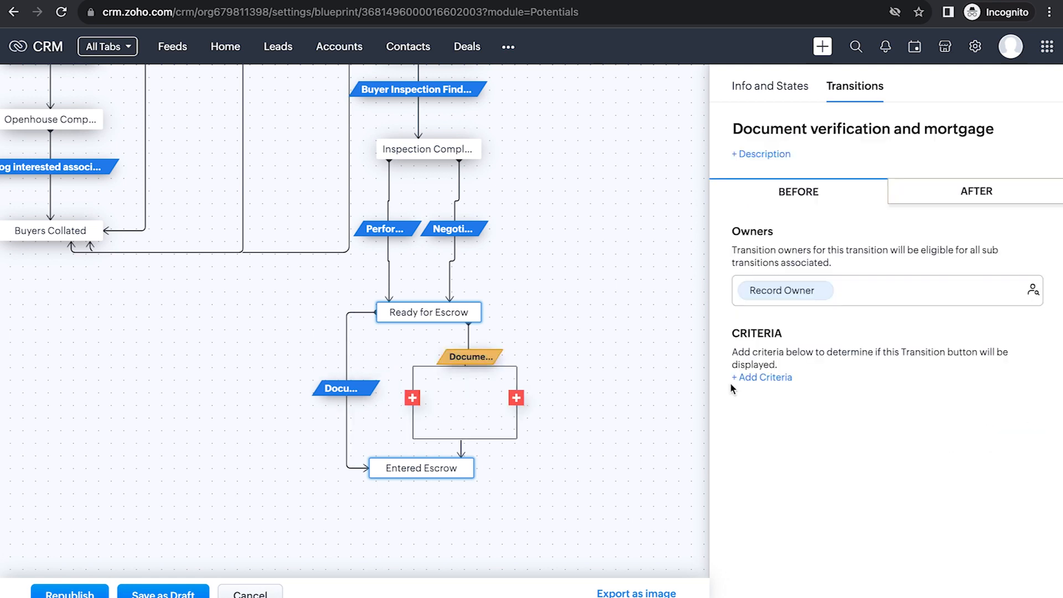
Clone the Document Verification transition as the first sub-transition of Document verification and mortgage.
click(412, 397)
click(855, 158)
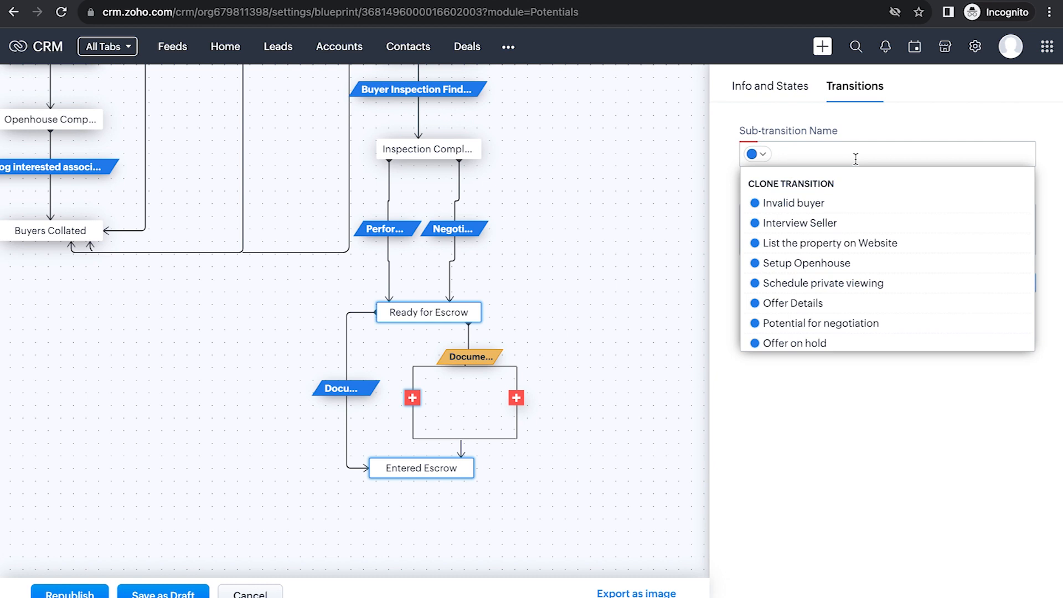
text(docu)
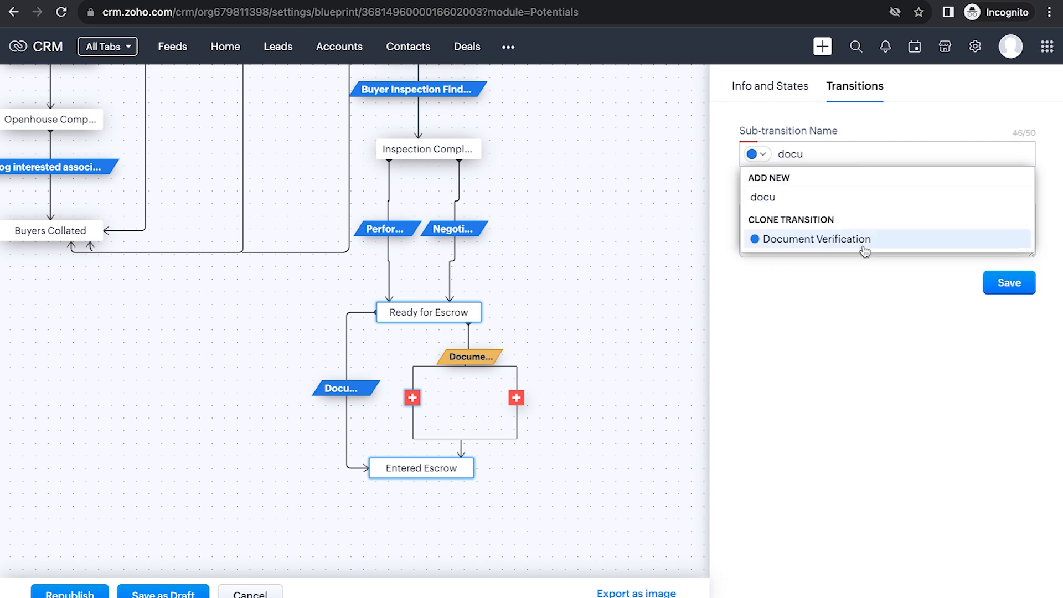
click(862, 246)
click(1006, 320)
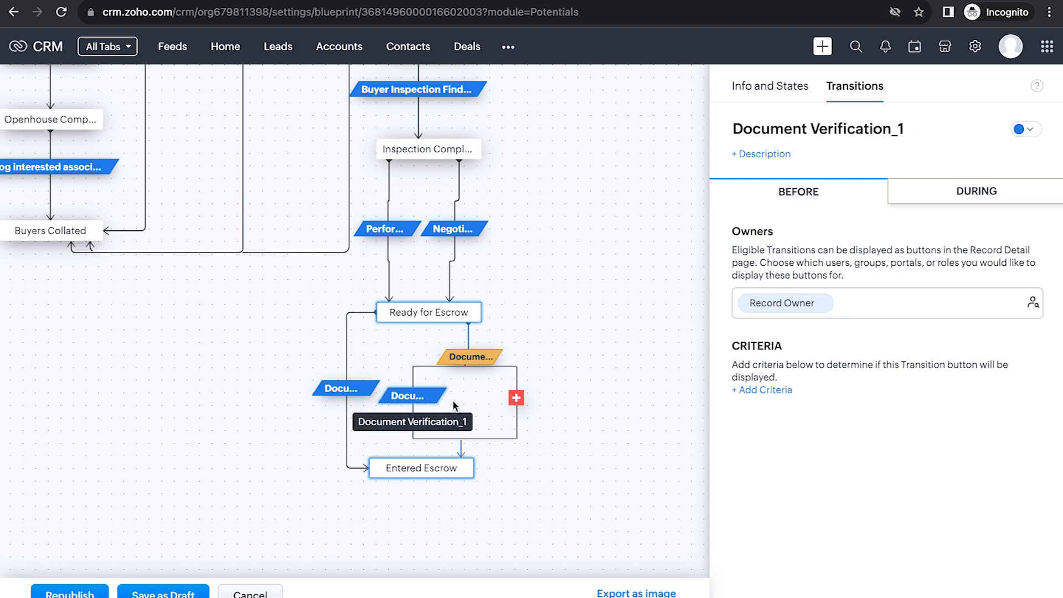
Create a second sub-transition named Mortgage verification in the Document verification and mortgage parallel transition.
click(516, 398)
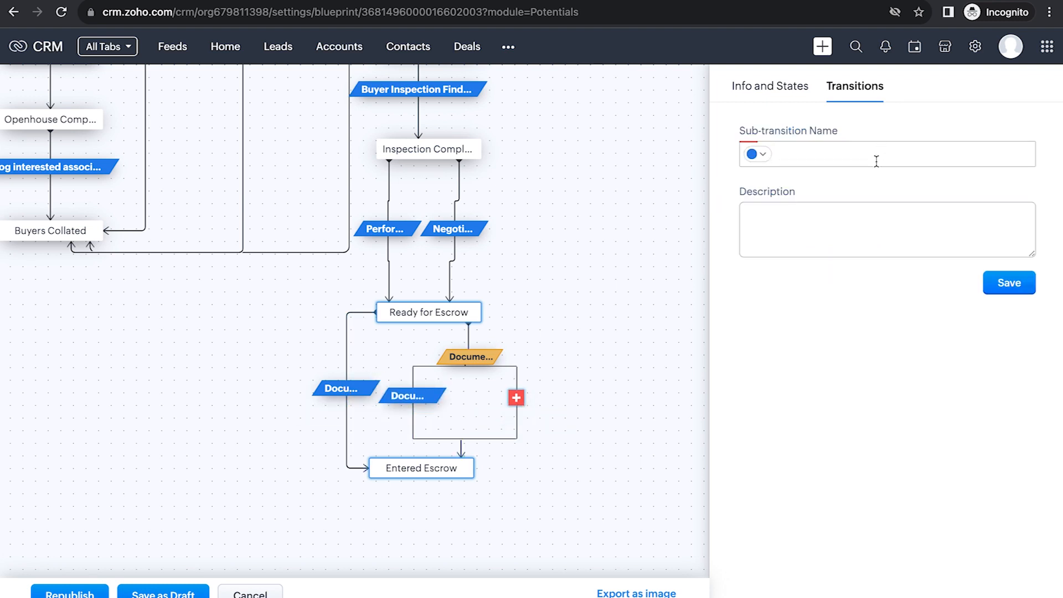
text(Mortgage verified t)
key(BackSpace)
key(BackSpace)
key(BackSpace)
key(BackSpace)
key(BackSpace)
text(i)
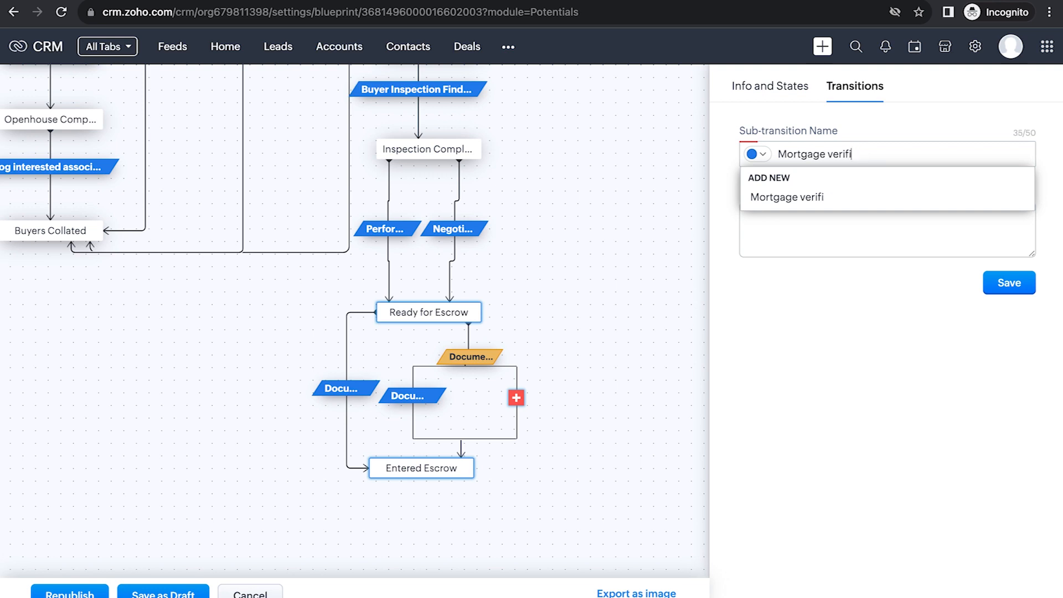
text(cation)
click(885, 196)
click(1008, 283)
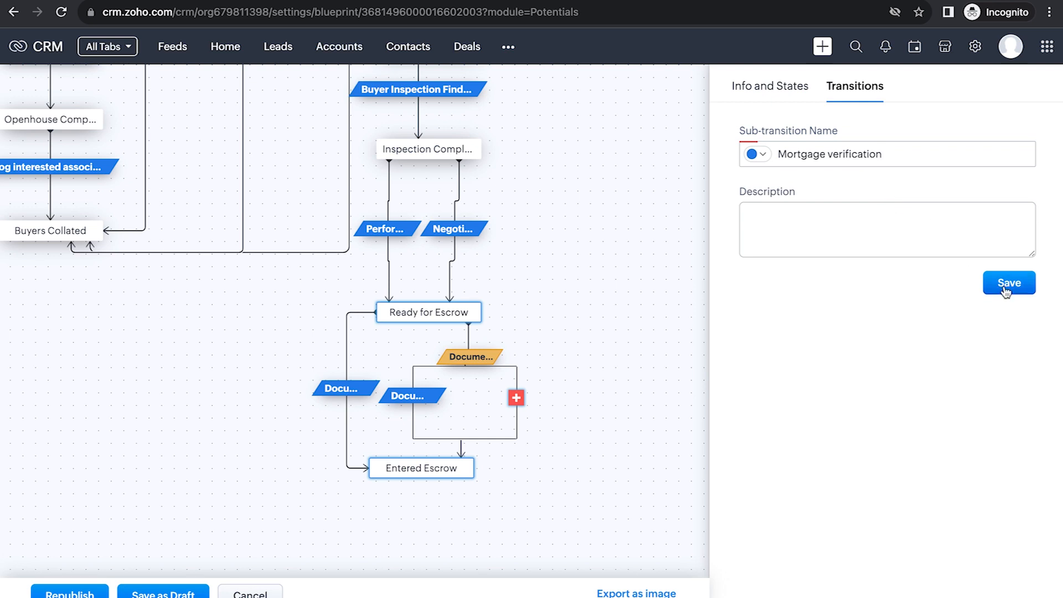
Make attachments mandatory in the During settings of the Mortgage verification sub-transition.
click(956, 192)
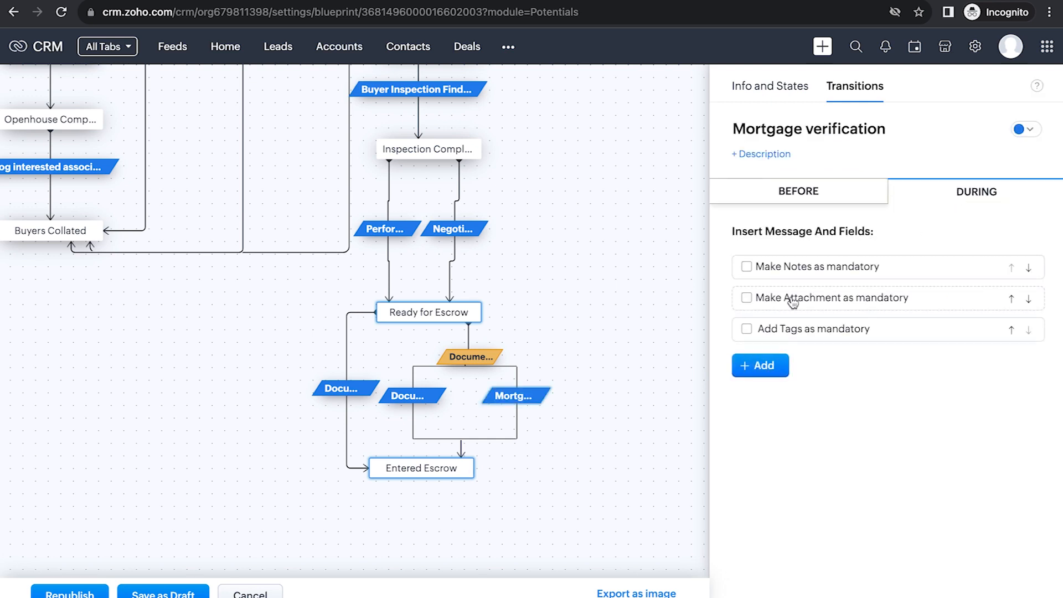
click(763, 364)
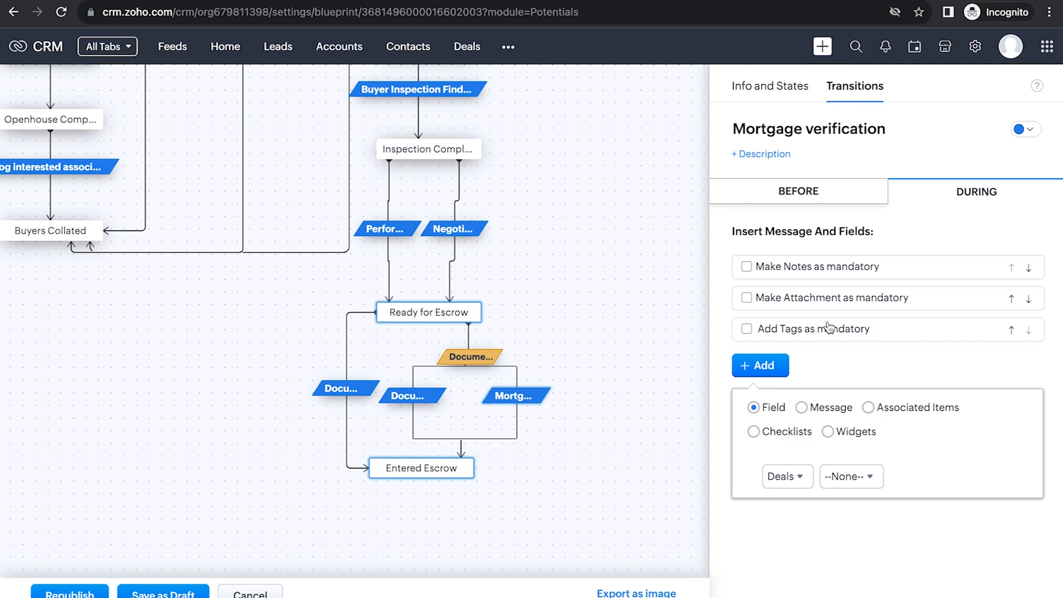
click(854, 296)
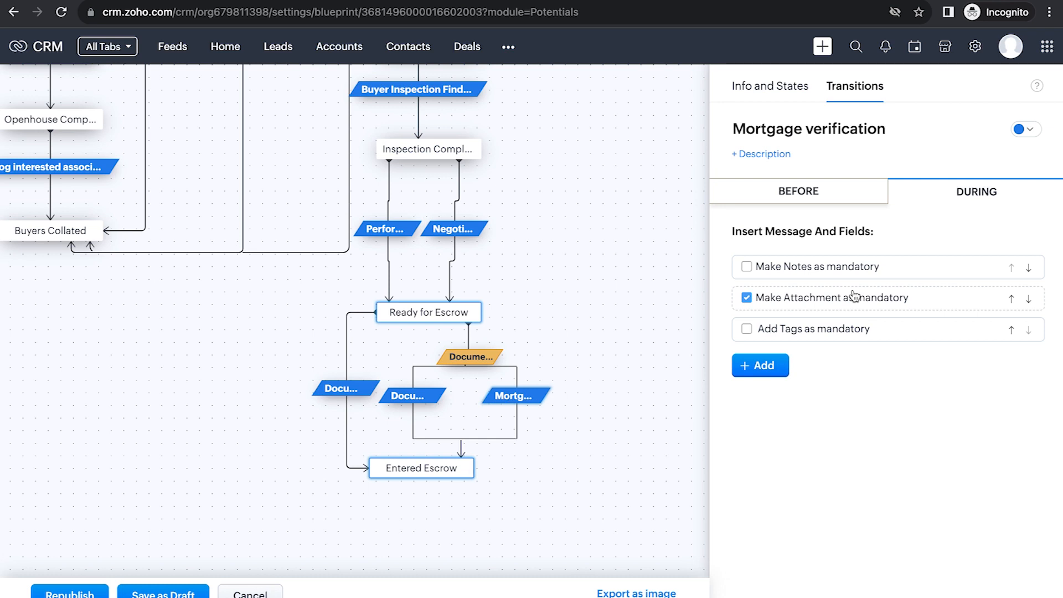
Add a During message reading "Contact Mortgage Lender Obtain a Payoff Statement Coordinate with the Title Company Understand Prepayment Penalties Settlement Statement Review".
click(775, 371)
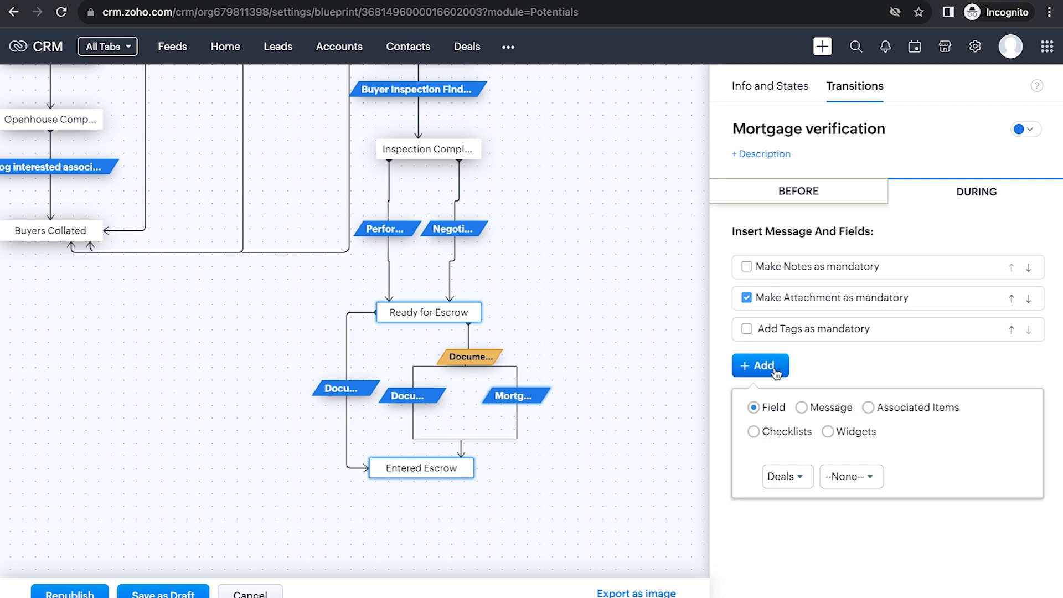
click(845, 407)
click(820, 475)
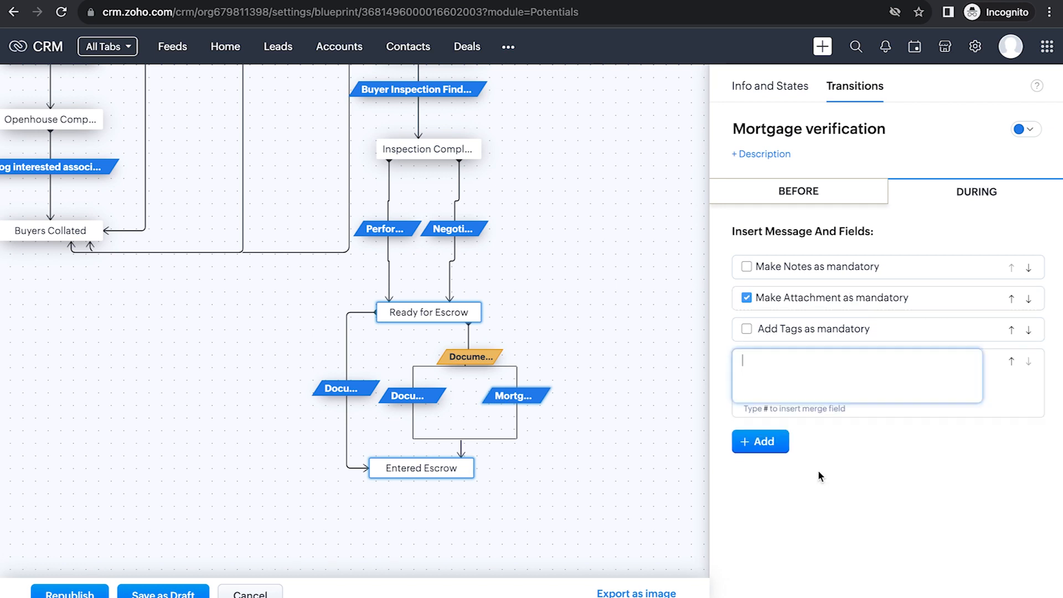
text(Contact Mortgage Lender Obtain a Payoff Statement Coordinate with the Title Company Understand Prepayment Penalties Settlement Statement Review)
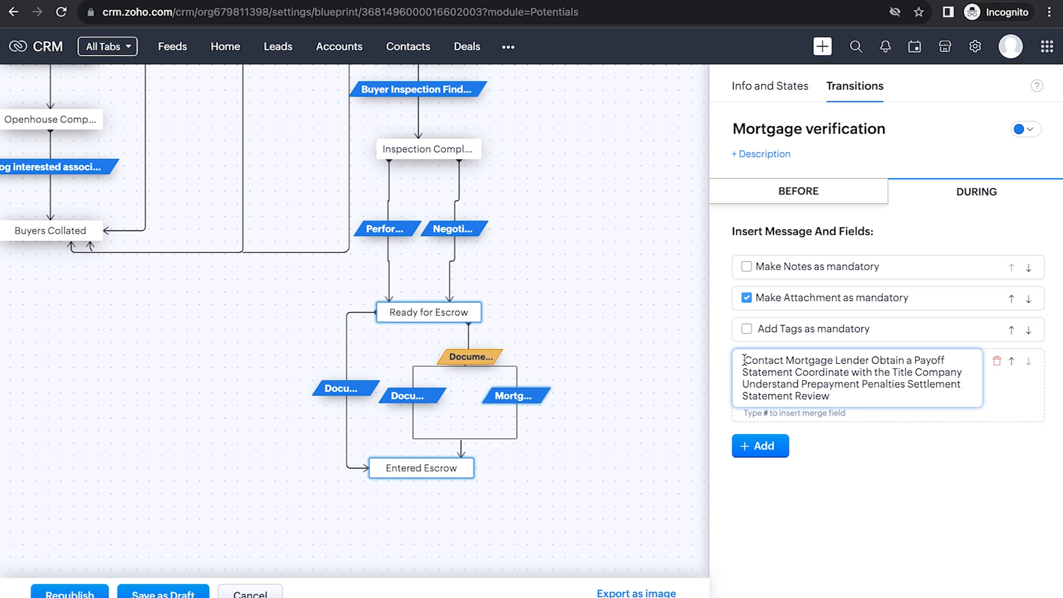
Split the Mortgage verification message so each of its five tasks is on its own line, and close the sub-transition settings.
click(868, 360)
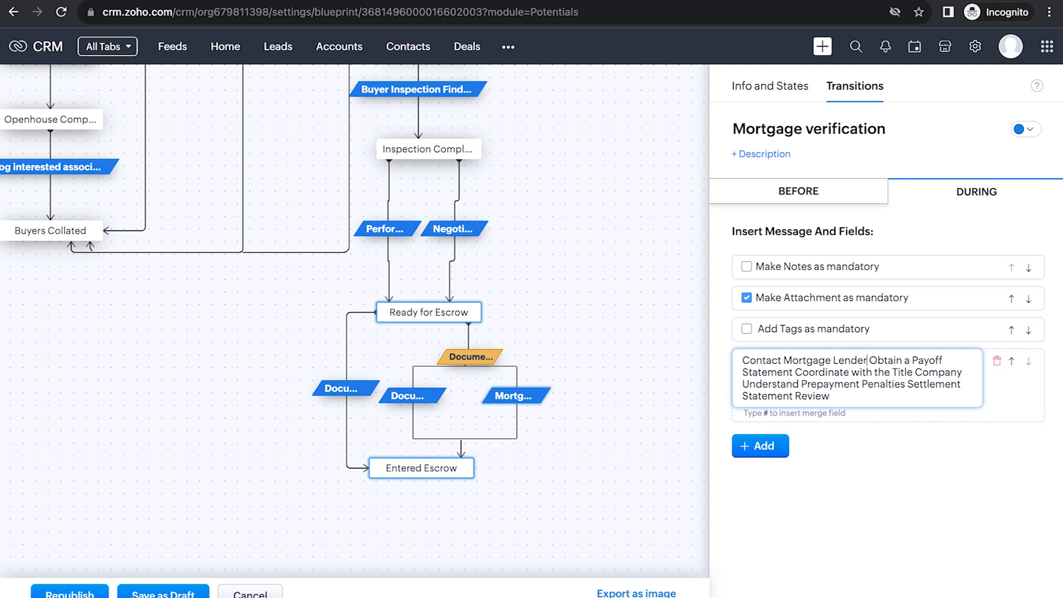
key(Return)
key(Delete)
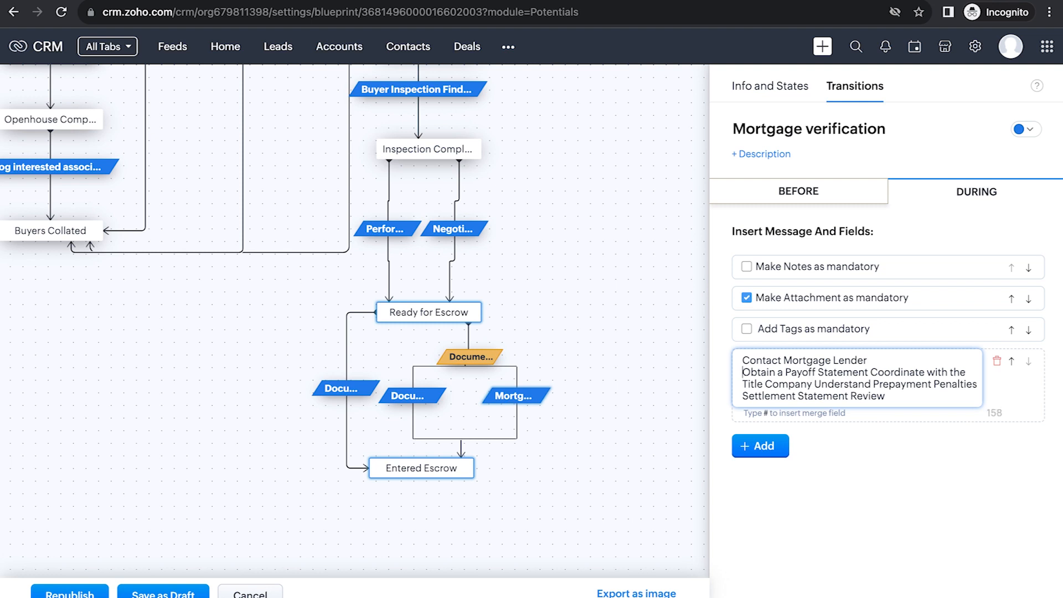
click(871, 372)
key(Return)
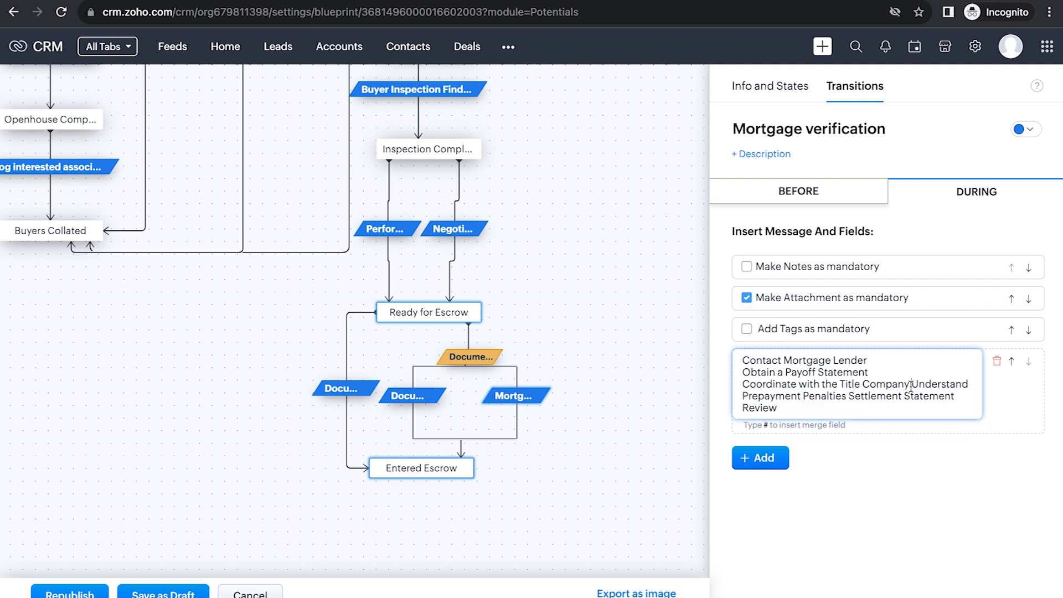
click(911, 386)
key(Return)
click(909, 396)
key(Return)
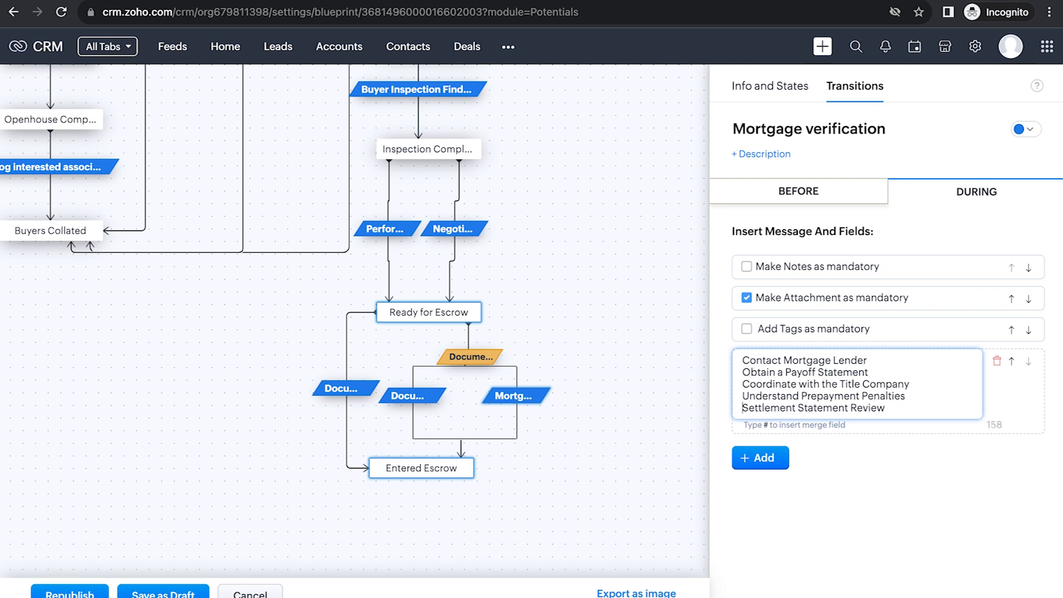
click(810, 486)
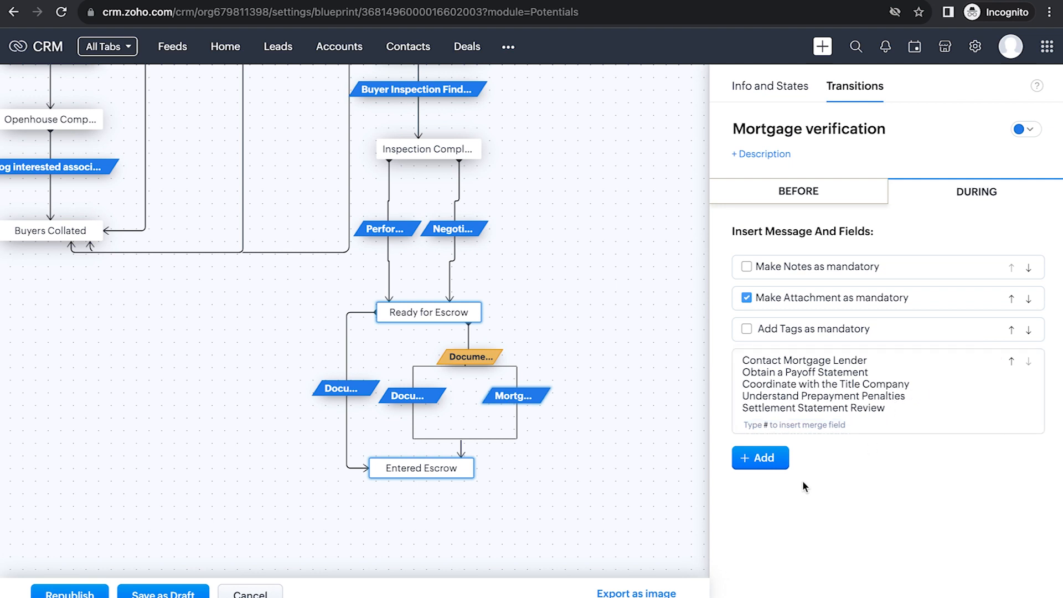
click(646, 430)
drag(645, 429, 642, 374)
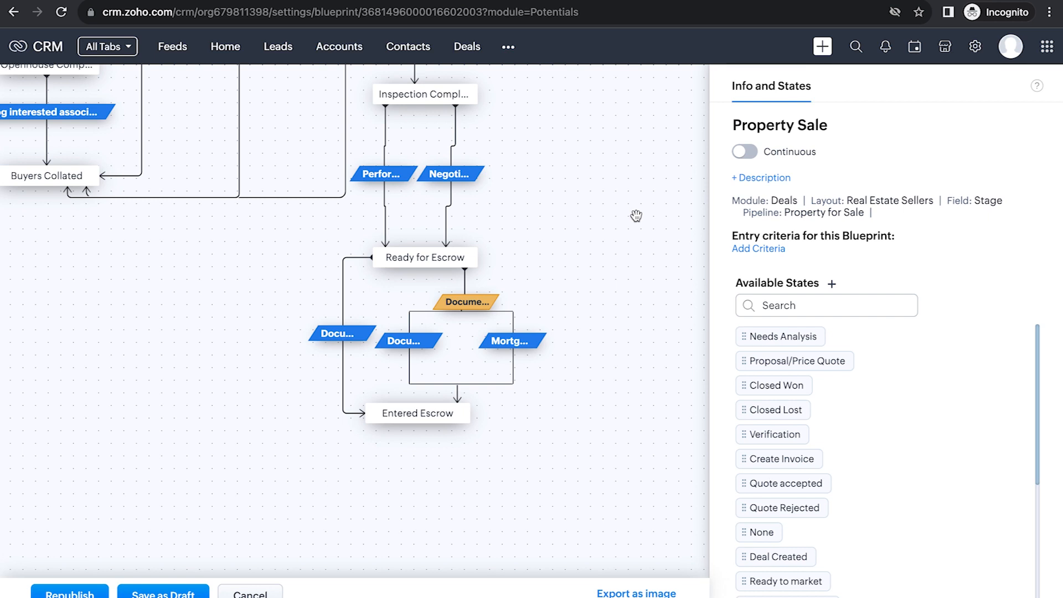
Add a criterion to the standalone Document Verification transition requiring the Mortaged Property field to be No.
click(356, 337)
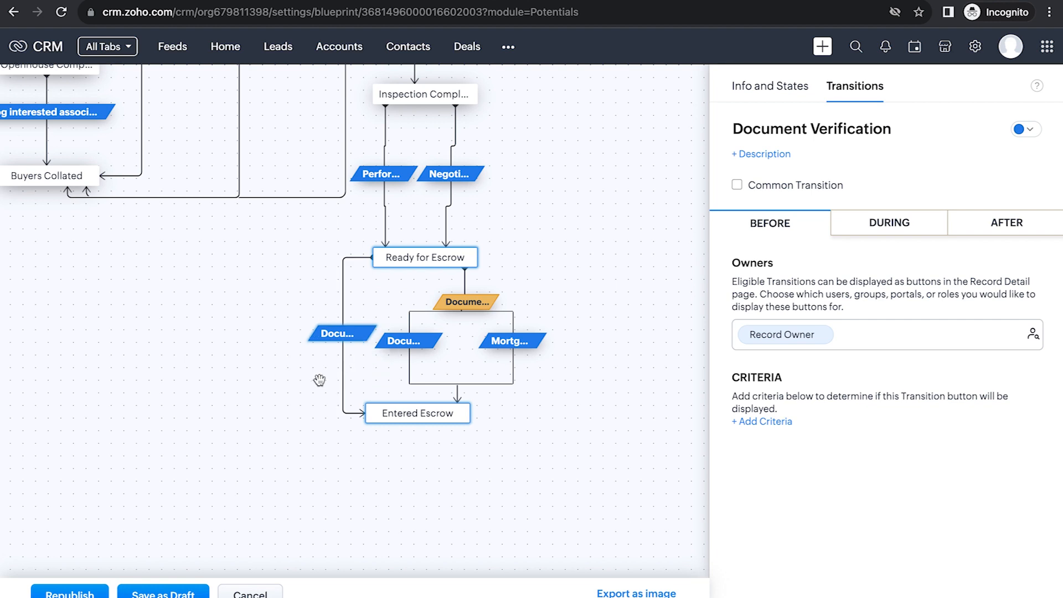
mouse_move(448, 262)
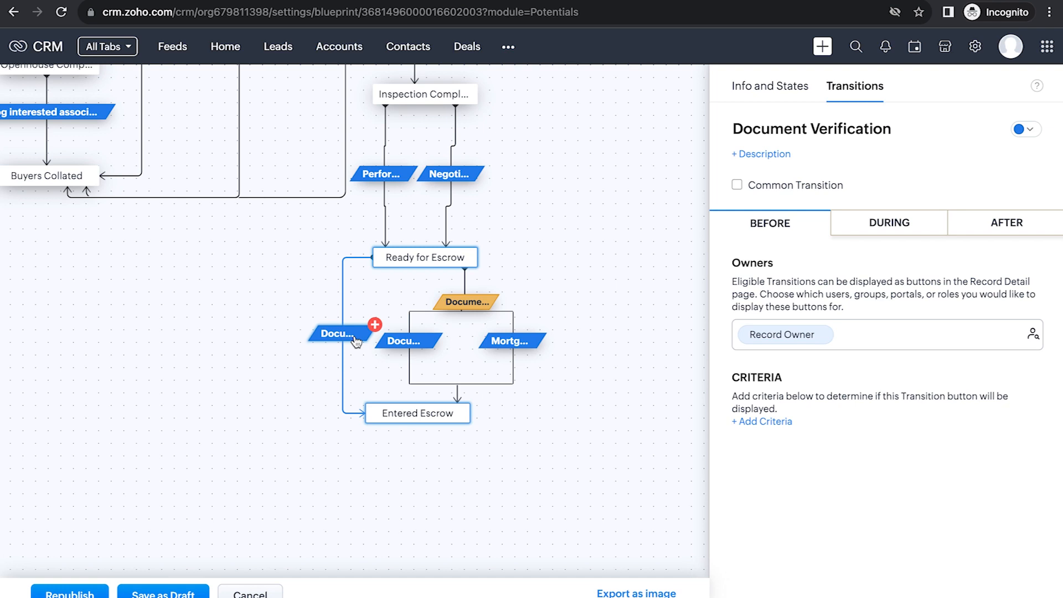
click(789, 420)
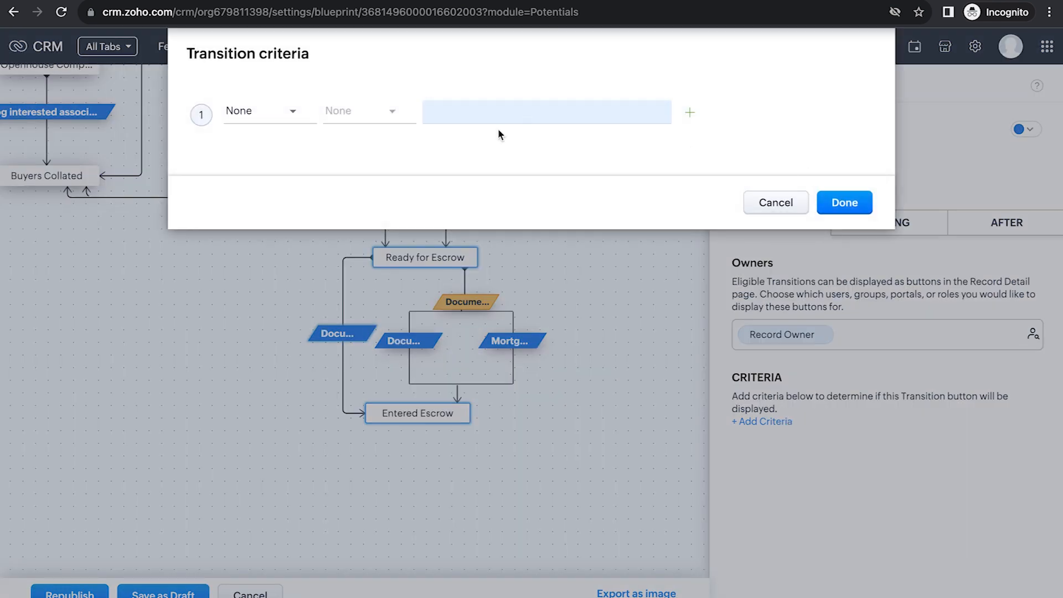
click(291, 121)
text(mort)
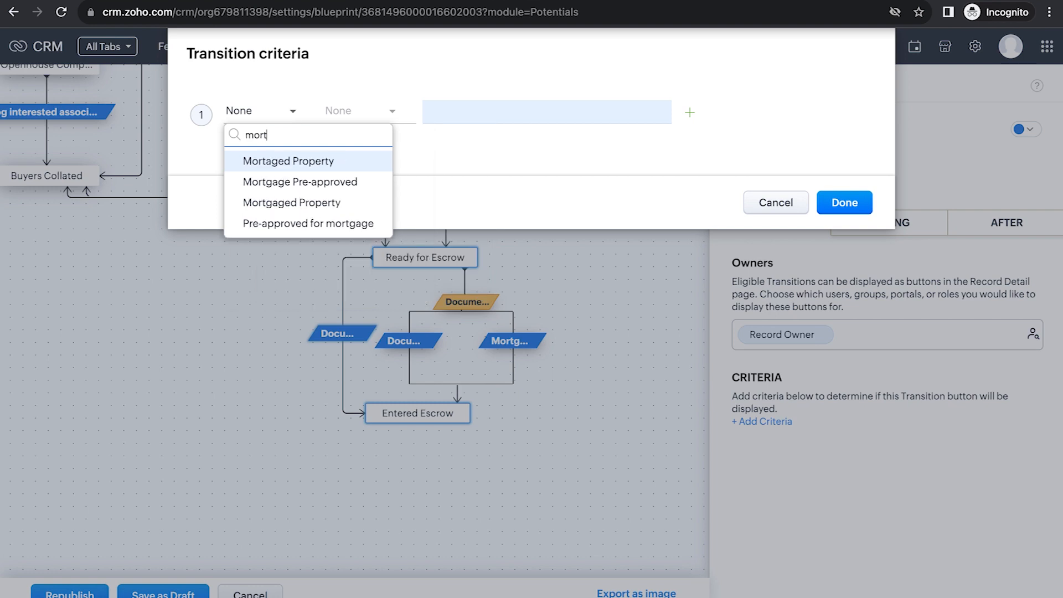
click(268, 164)
click(366, 111)
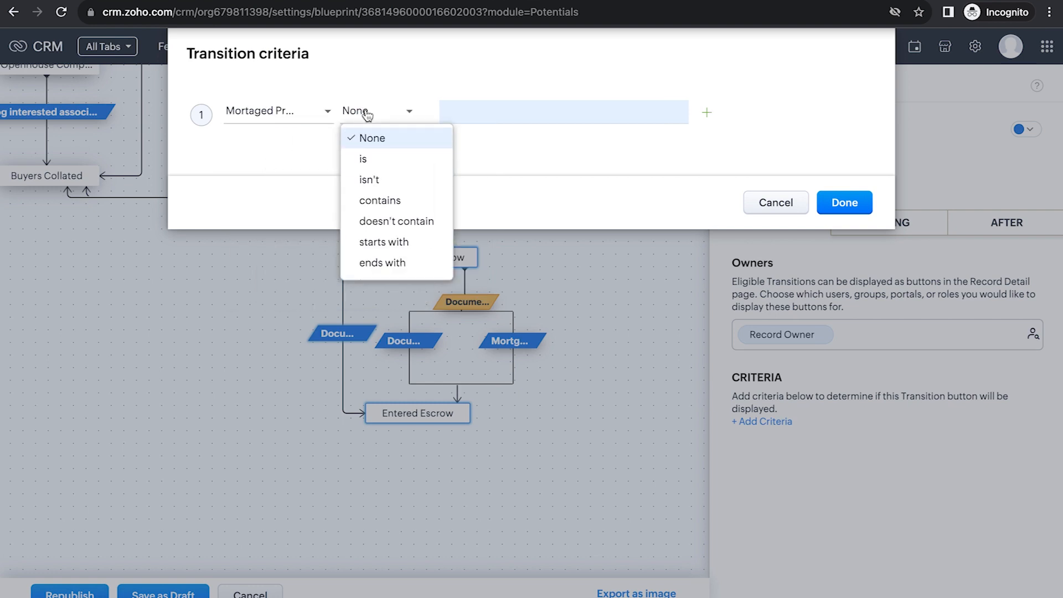
click(367, 158)
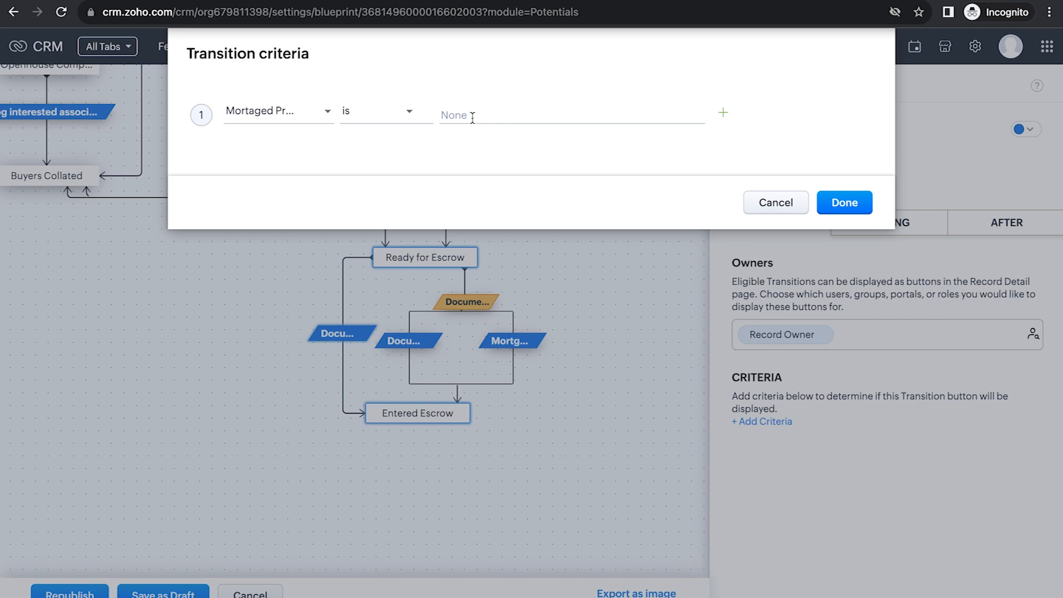
click(473, 117)
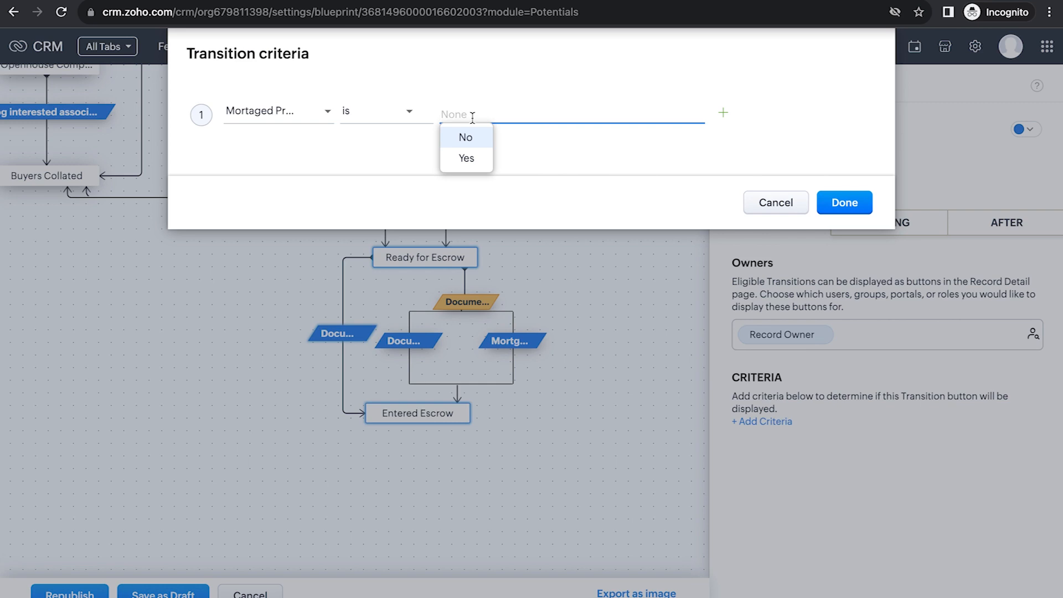
click(471, 139)
click(843, 205)
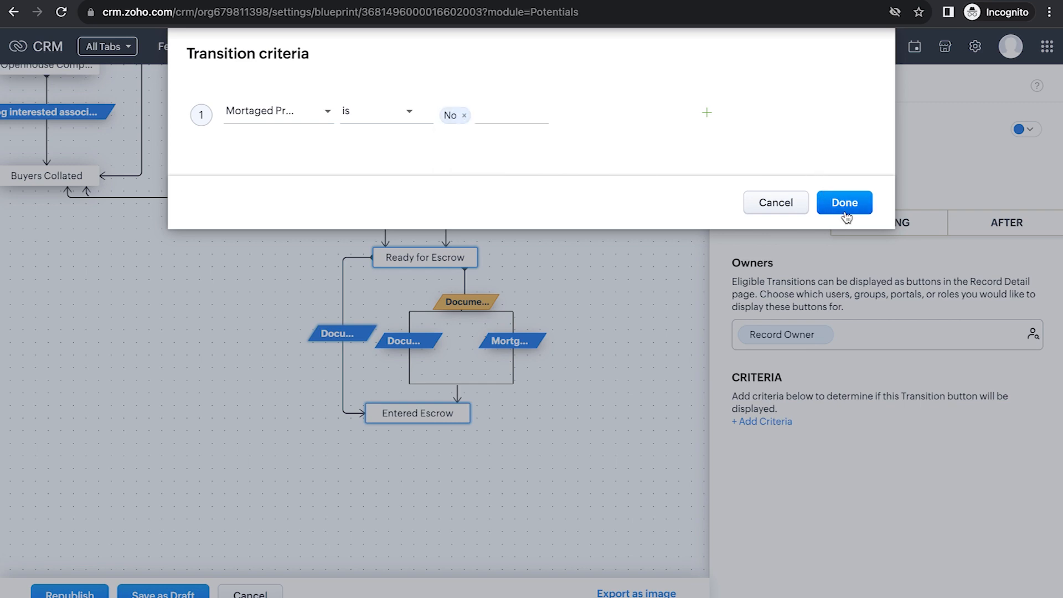
click(844, 205)
Republish the Property Sale blueprint, saving it despite the loops.
click(71, 594)
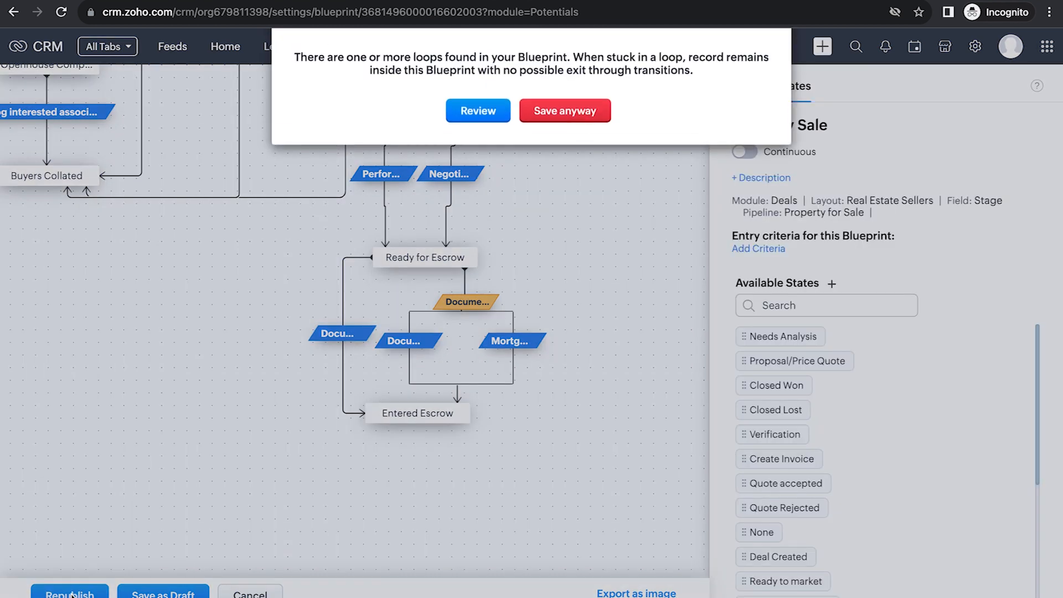
click(559, 113)
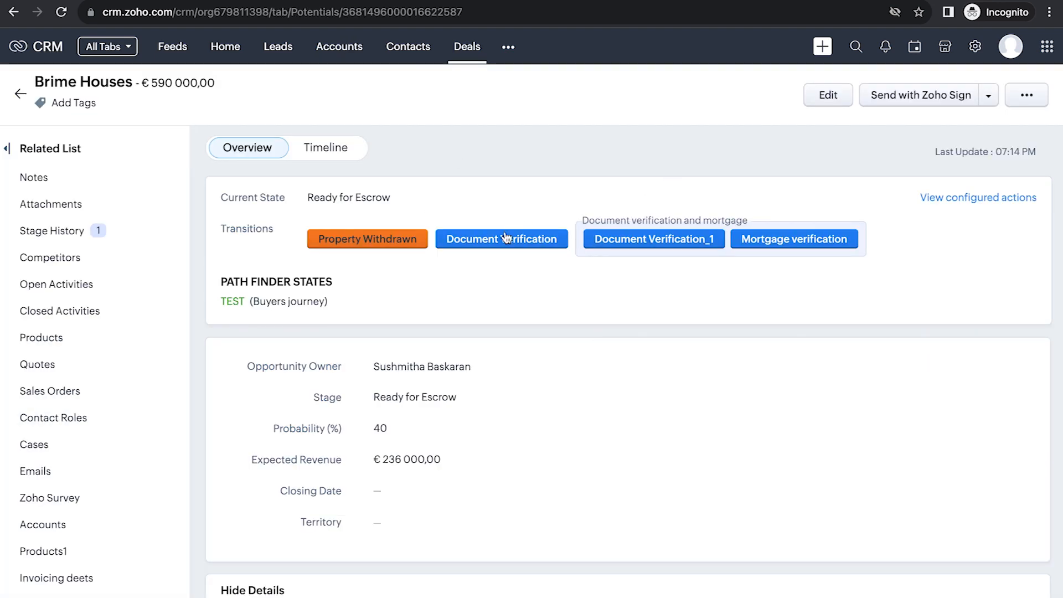
Reopen the Brime Houses deal from the Deals list to reload its blueprint transitions.
scroll(496, 368, down, 1)
scroll(496, 367, up, 1)
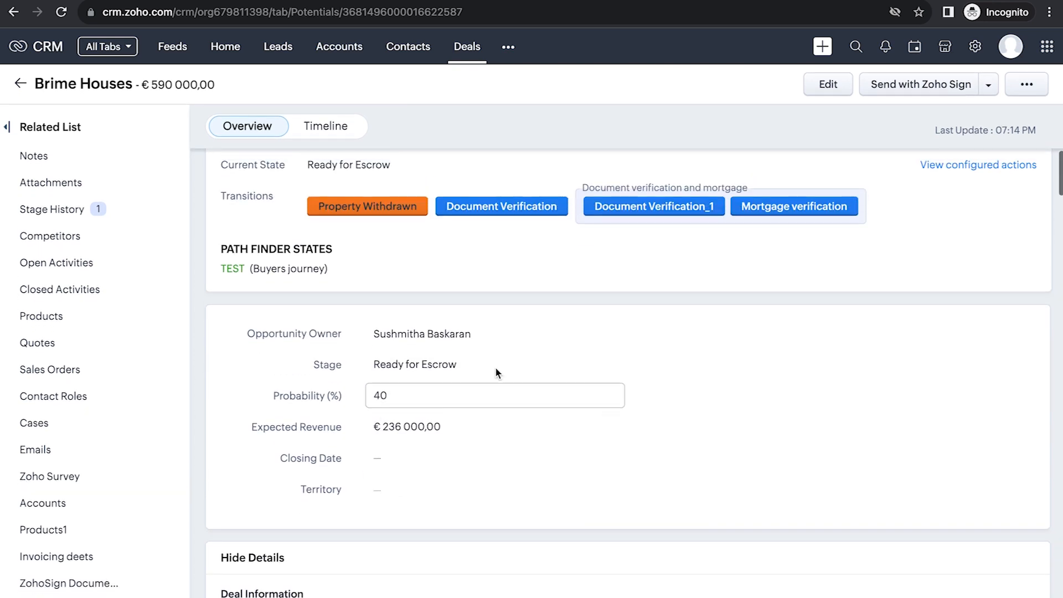
click(462, 51)
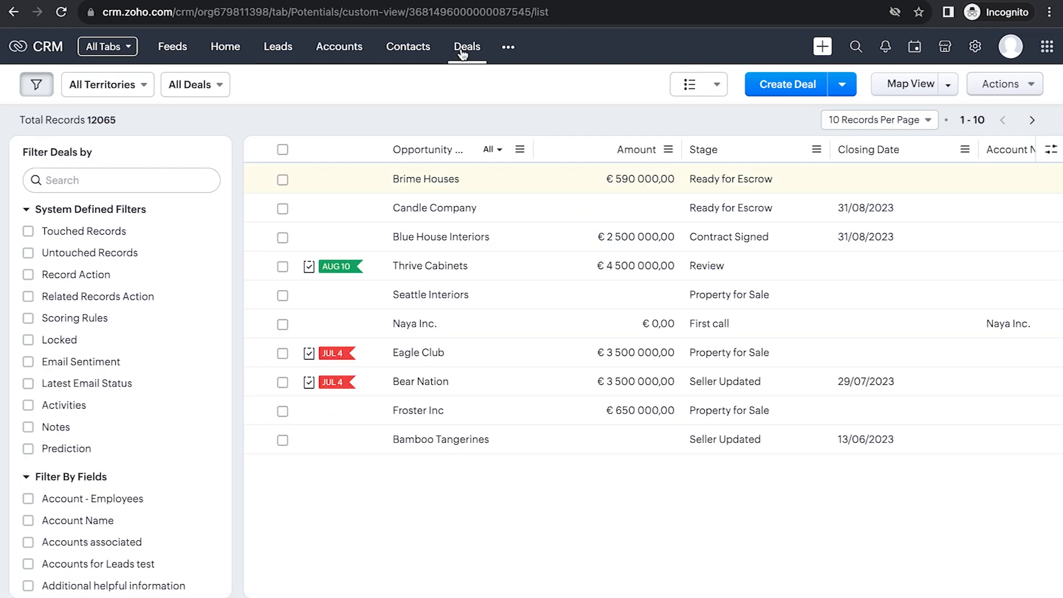
click(468, 177)
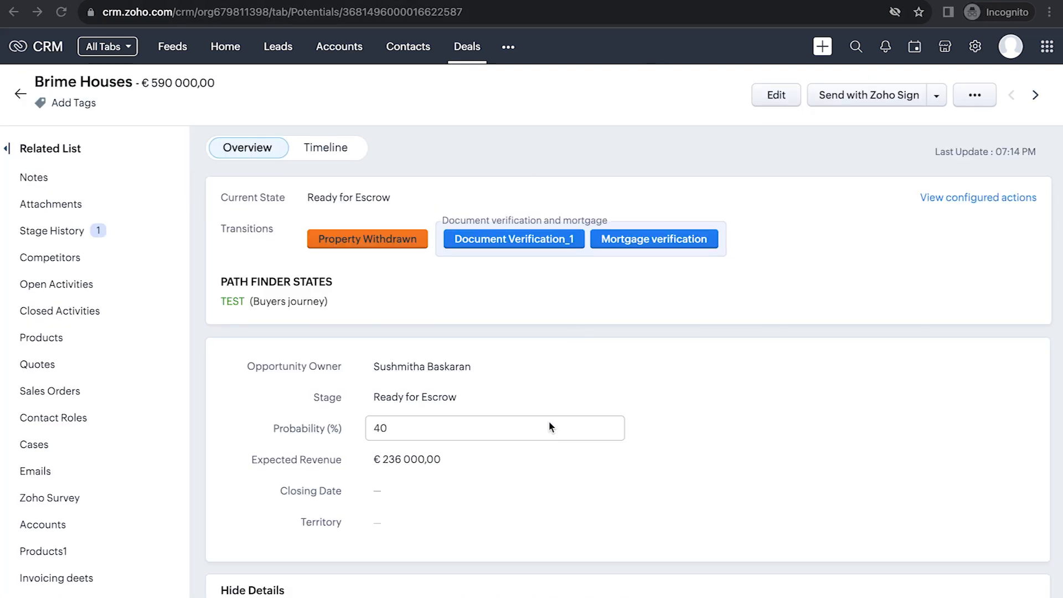
Set the Mortaged Property field of the Brime Houses deal to No and save it.
scroll(549, 421, down, 8)
scroll(551, 426, down, 10)
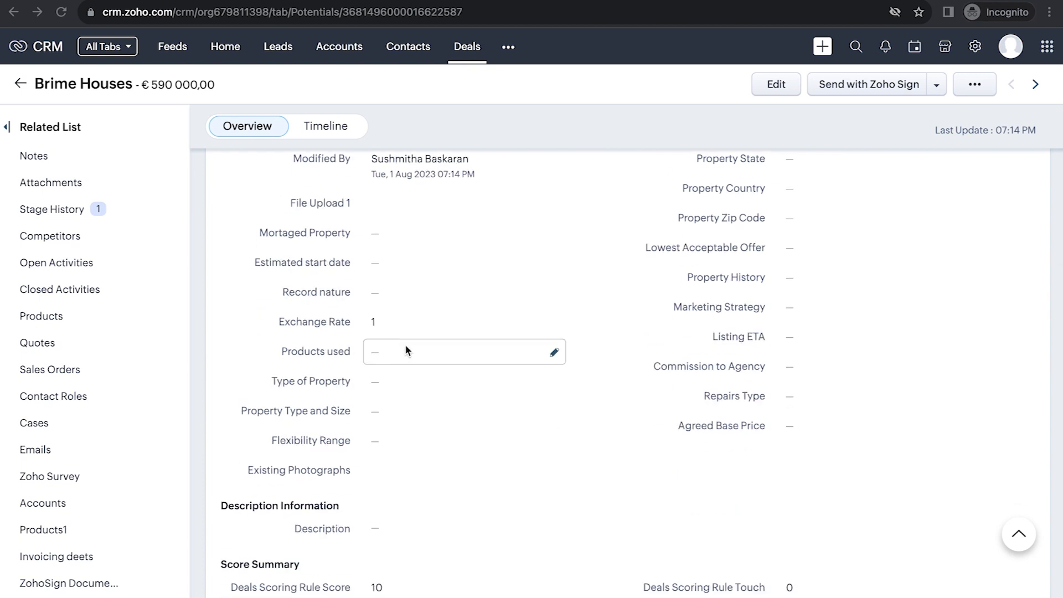
click(551, 232)
click(556, 234)
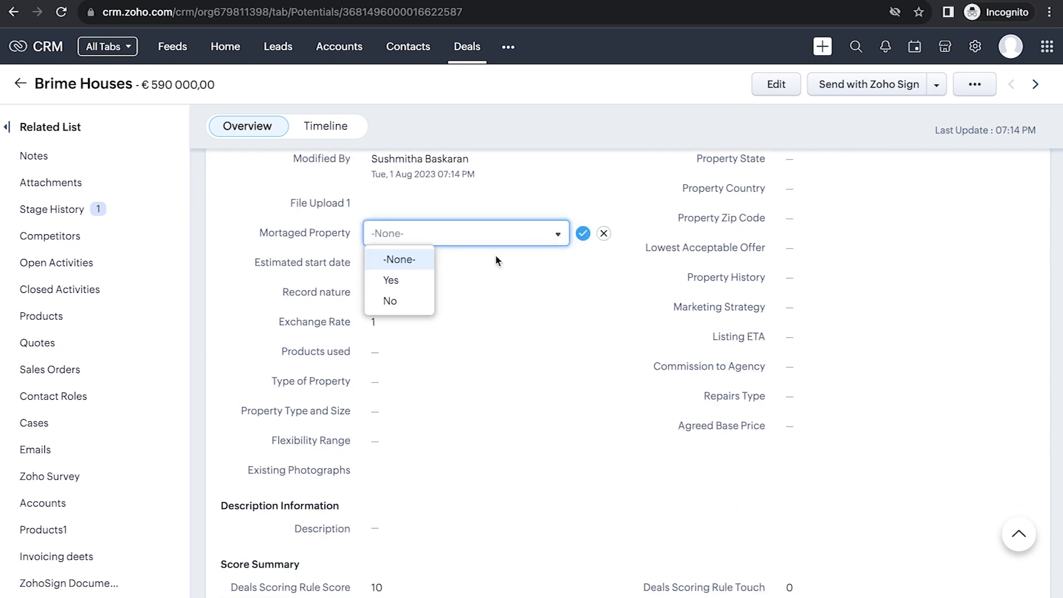
click(405, 300)
click(583, 233)
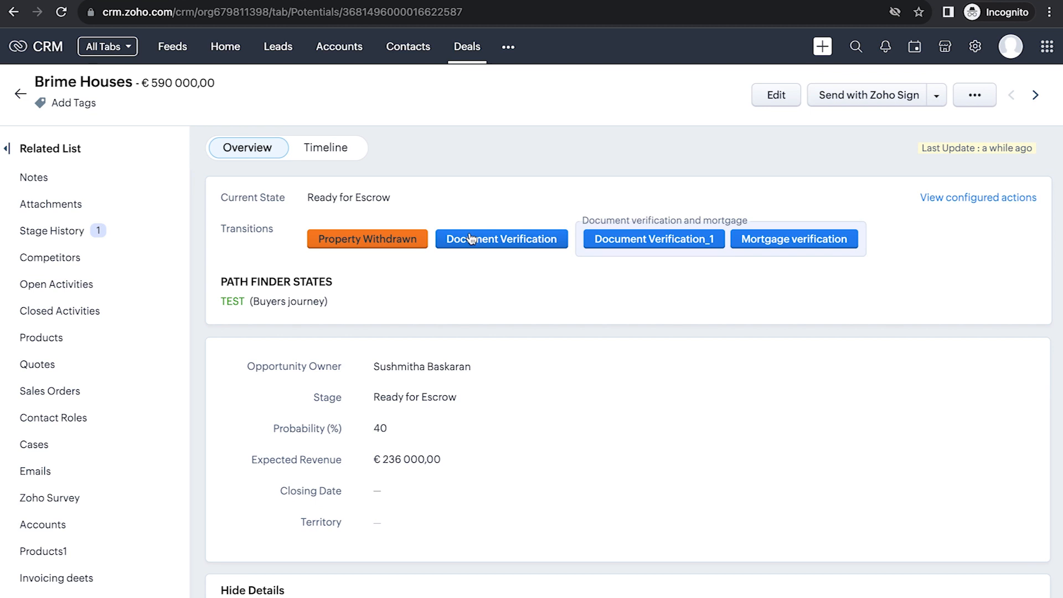
Review the Mortgage verification transition's message and attachment source options, and close it without saving.
click(763, 244)
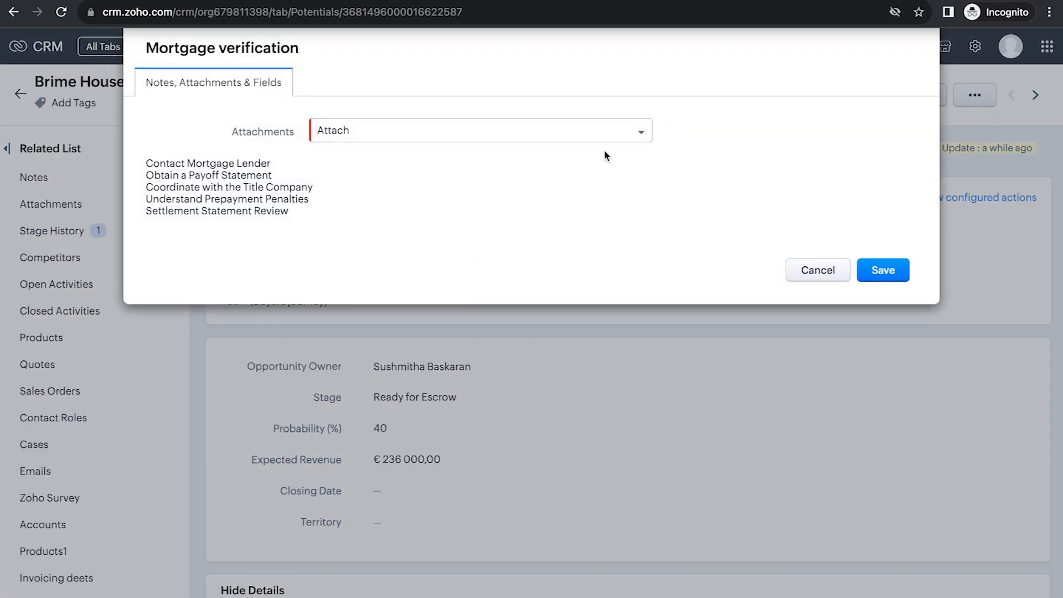
click(546, 133)
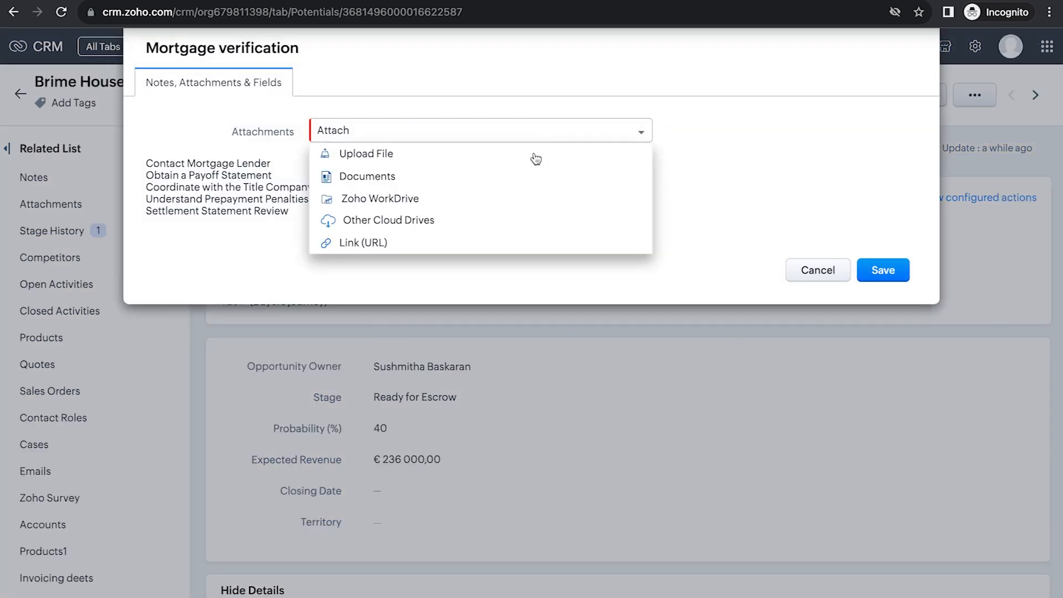
click(830, 276)
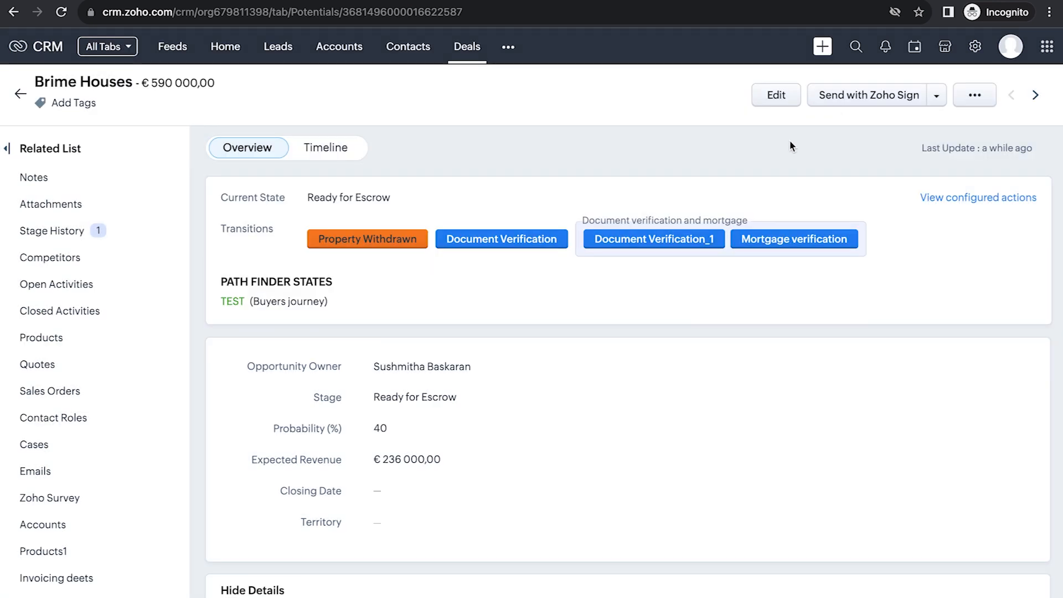